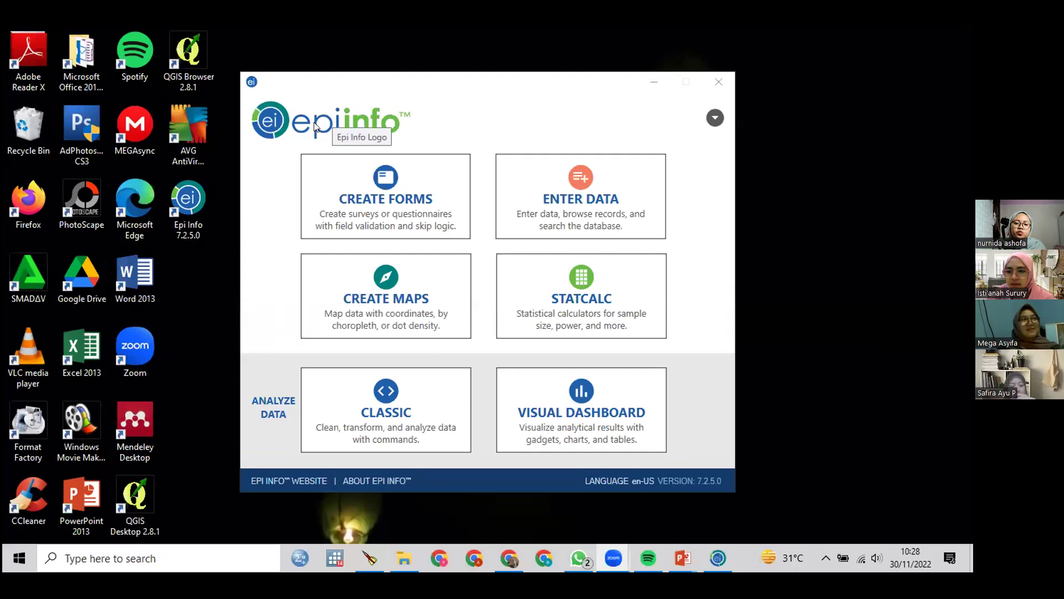
# Open the Create Forms module, dismiss the startup error and try to start a new project
pyautogui.click(703, 448)
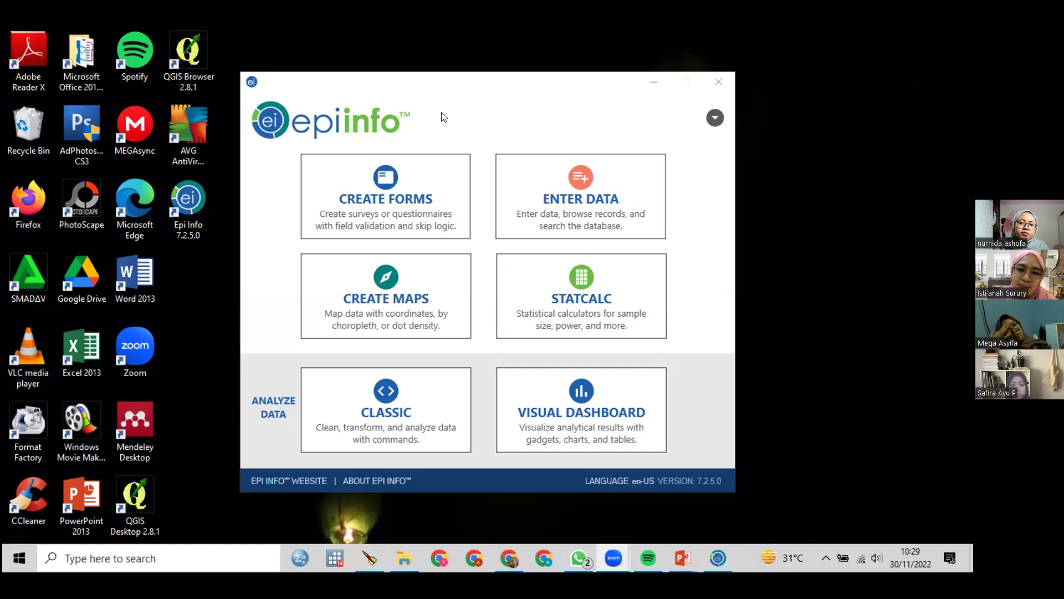
pyautogui.click(395, 196)
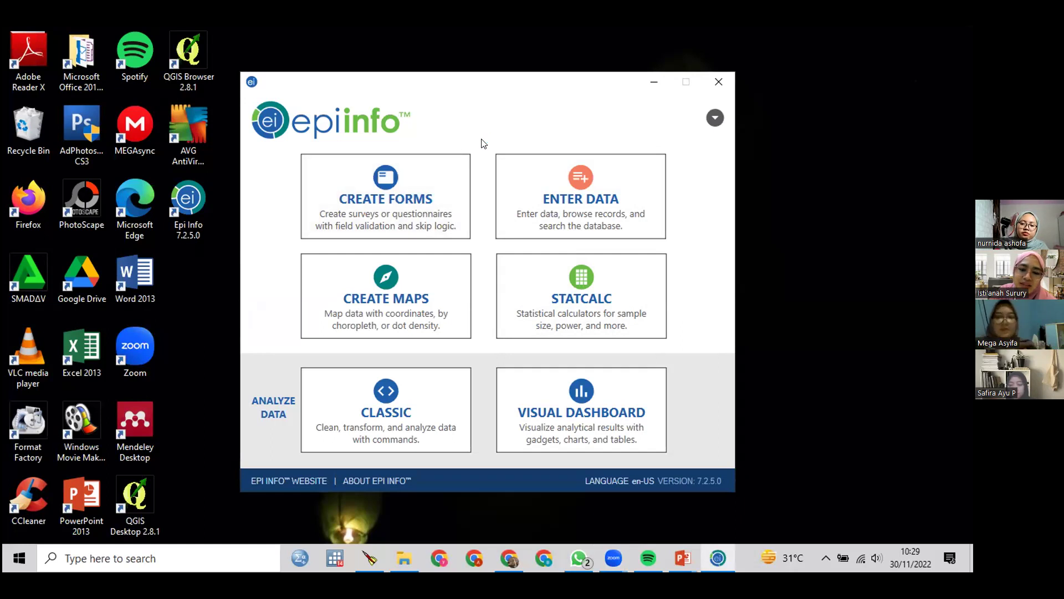
pyautogui.click(405, 186)
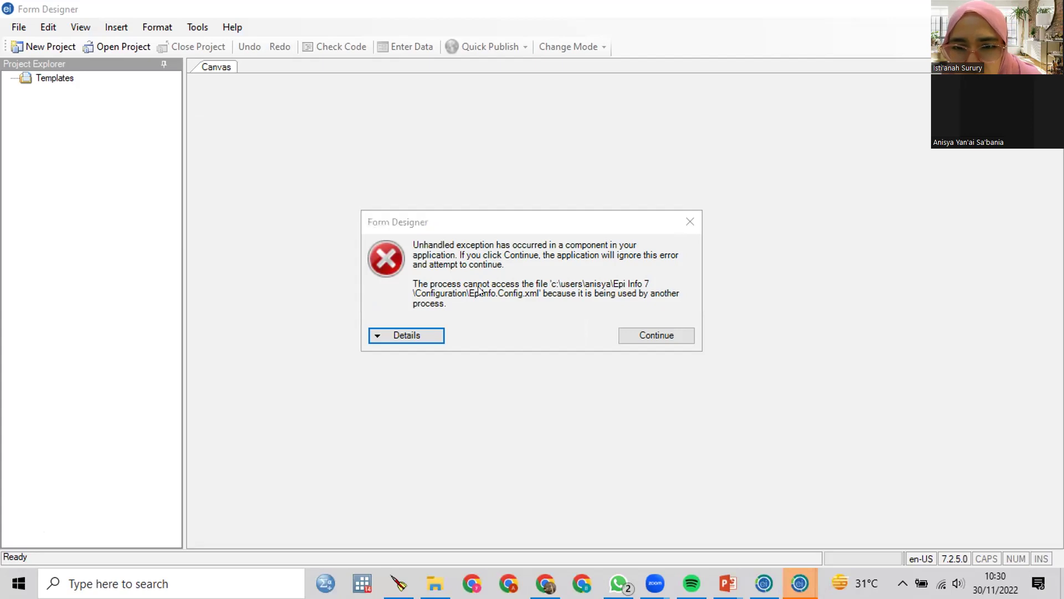
pyautogui.click(667, 333)
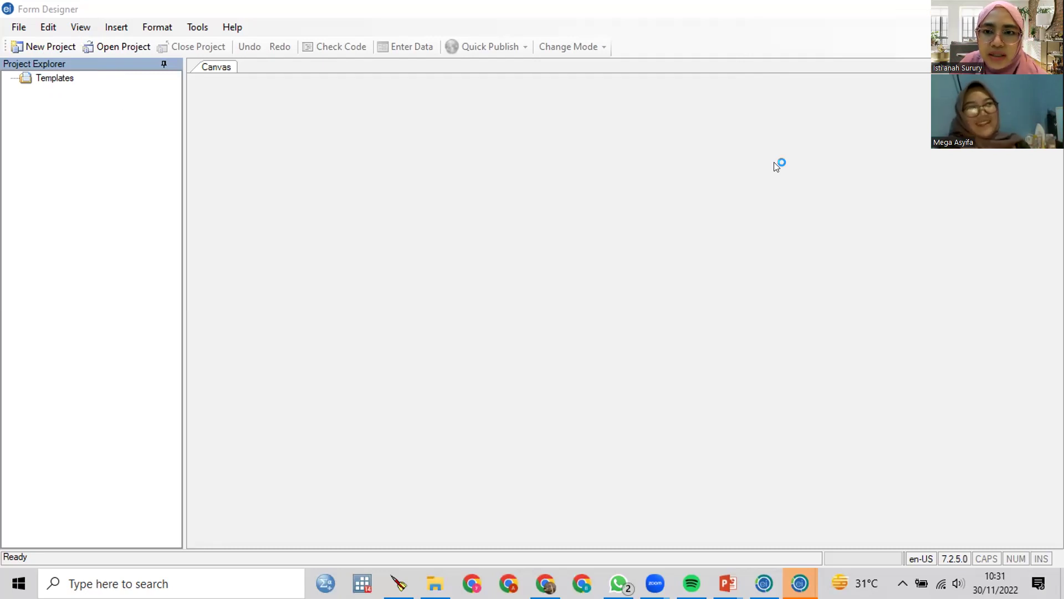
pyautogui.click(39, 46)
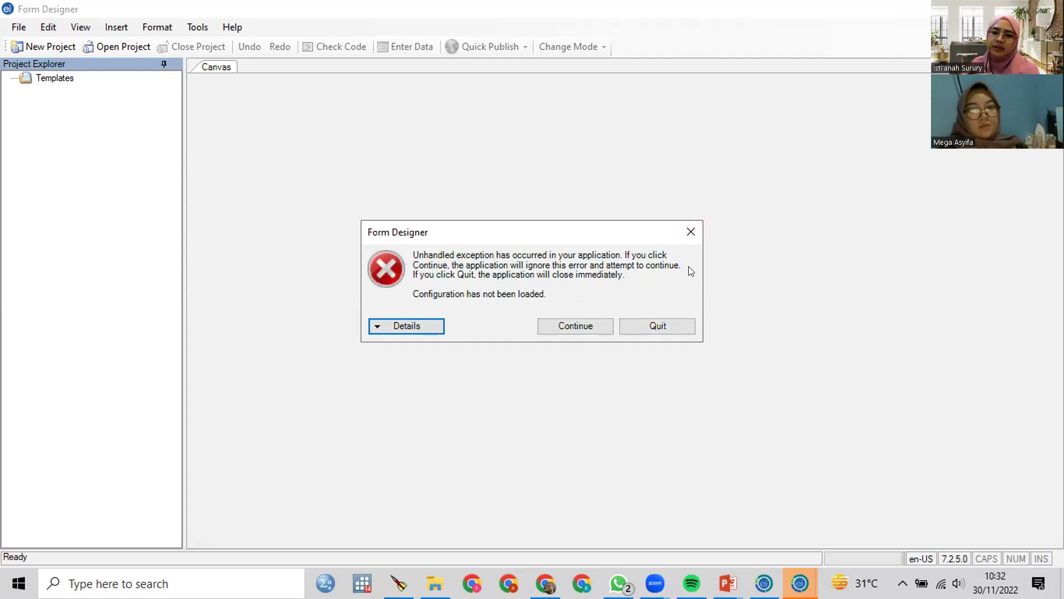
pyautogui.click(691, 232)
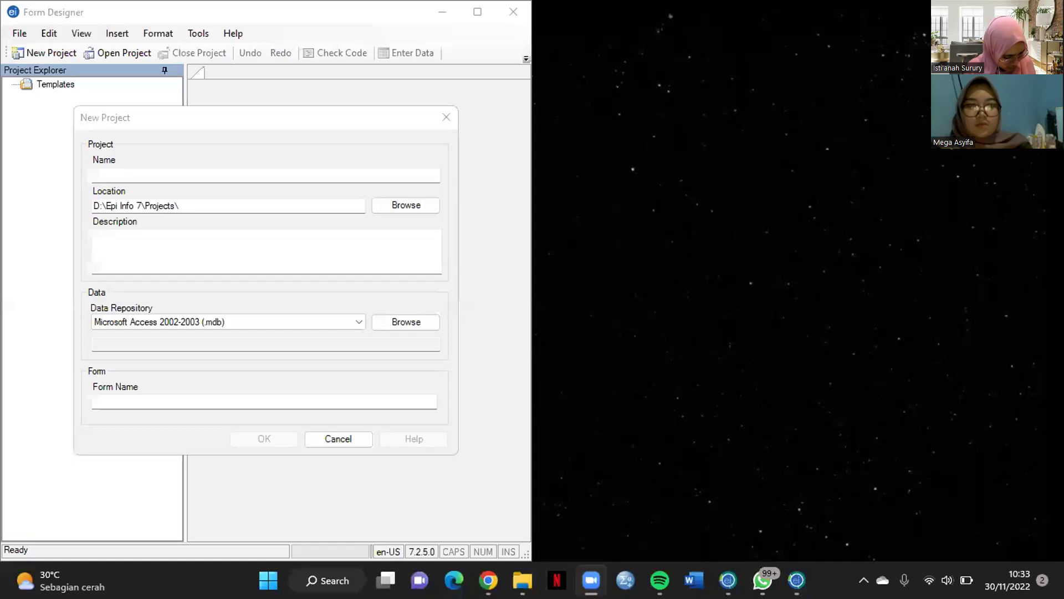
# Dismiss the blank New Project form and maximize the Form Designer window
pyautogui.click(469, 16)
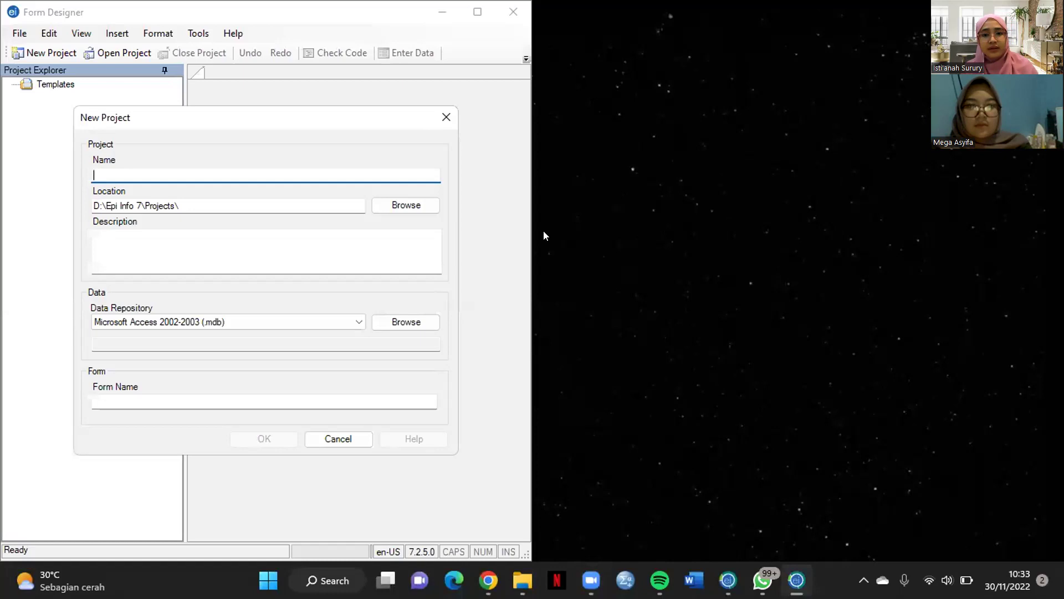
pyautogui.click(444, 118)
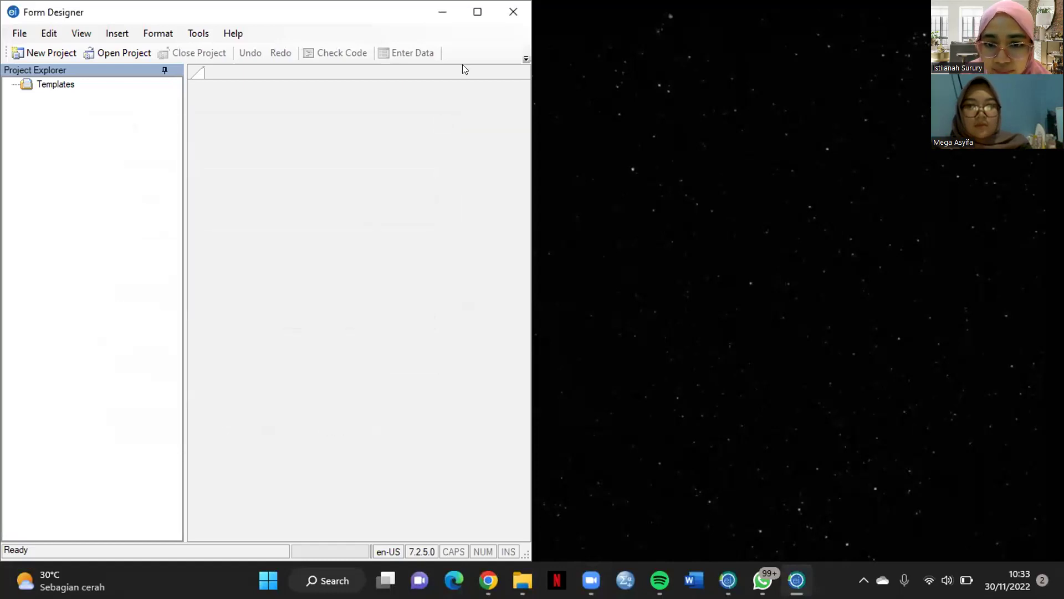
pyautogui.click(477, 12)
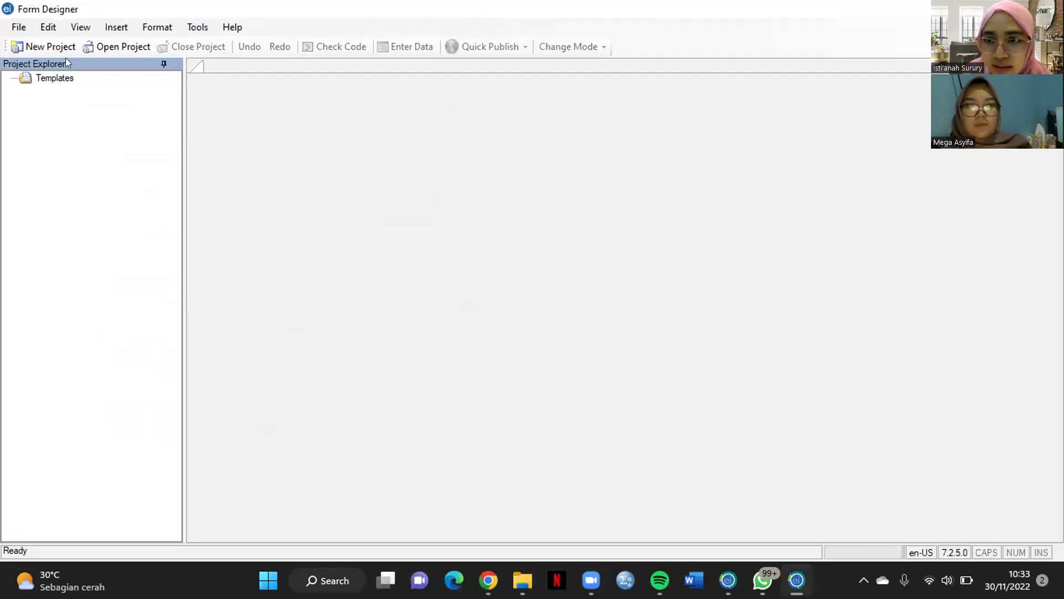
# Start a new project and name it SalmonellaExample
pyautogui.click(51, 46)
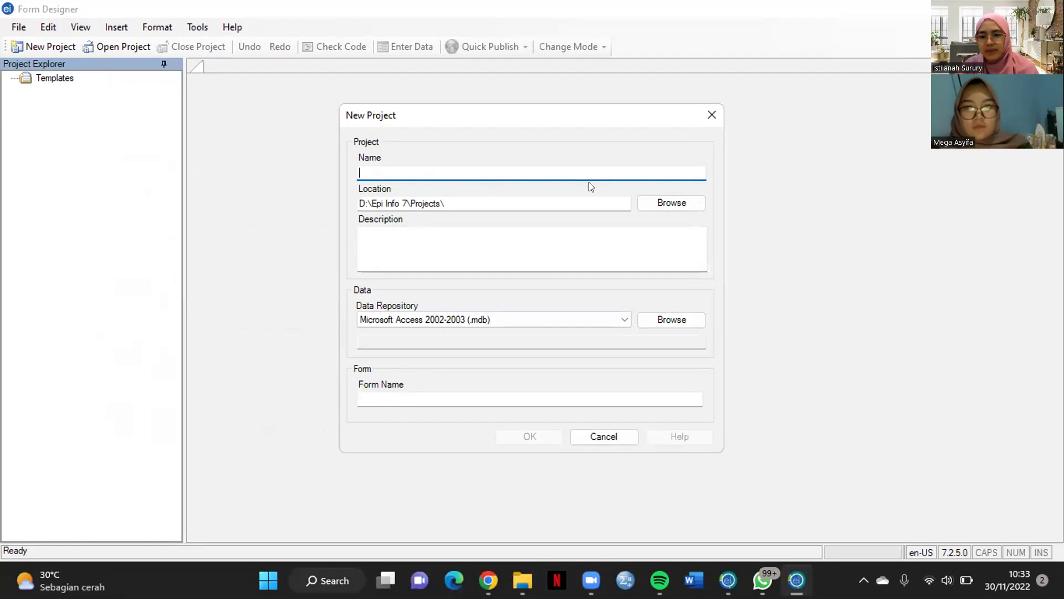
pyautogui.write('Sal')
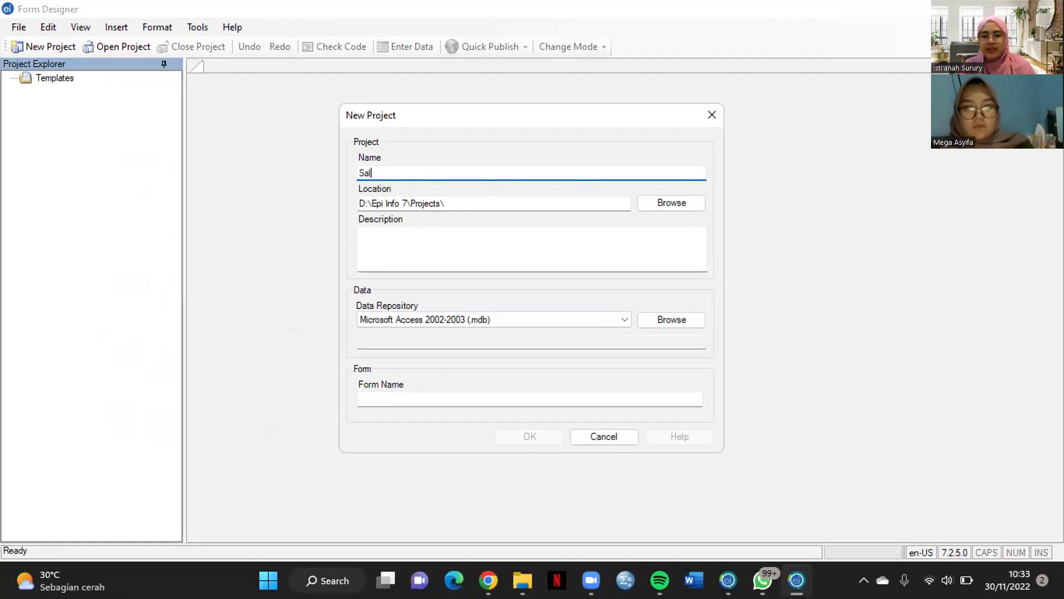
pyautogui.write('monella ')
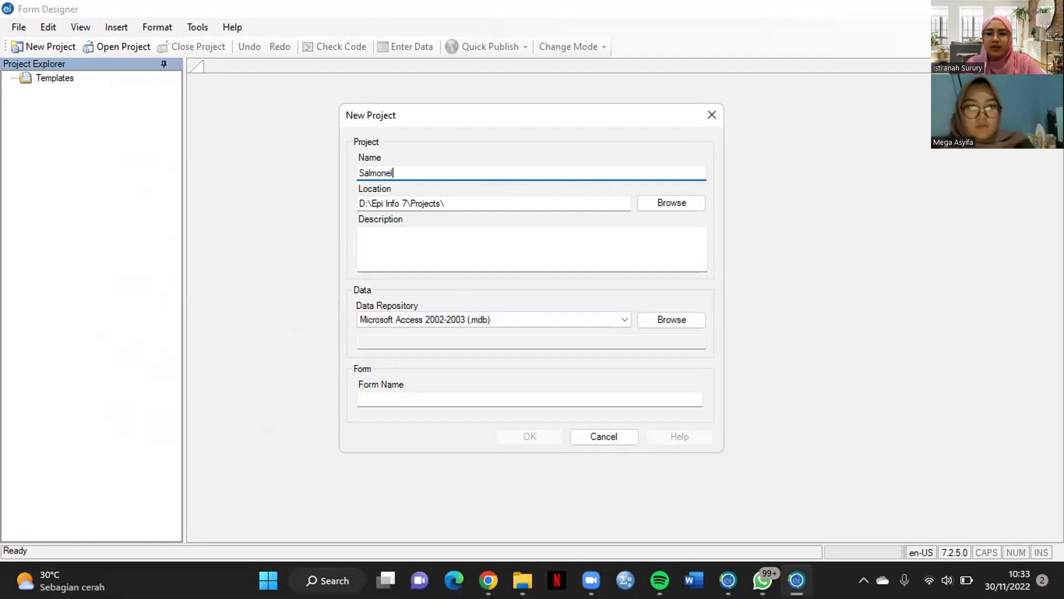
pyautogui.write('ecample')
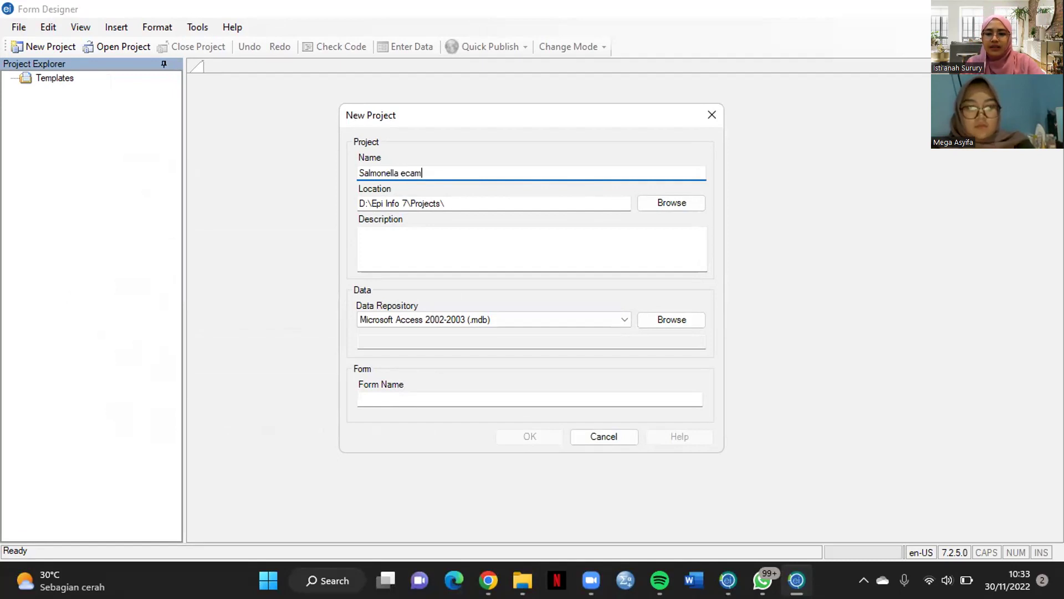
pyautogui.press('BackSpace')
pyautogui.press('BackSpace')
pyautogui.press('BackSpace')
pyautogui.press('BackSpace')
pyautogui.press('BackSpace')
pyautogui.press('BackSpace')
pyautogui.press('BackSpace')
pyautogui.press('BackSpace')
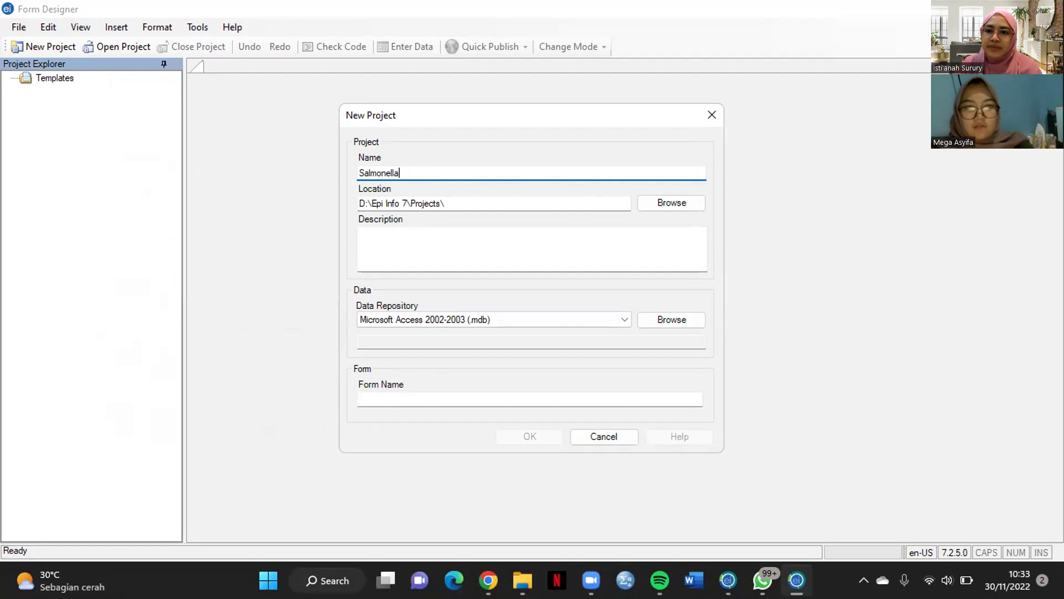
pyautogui.write('_example')
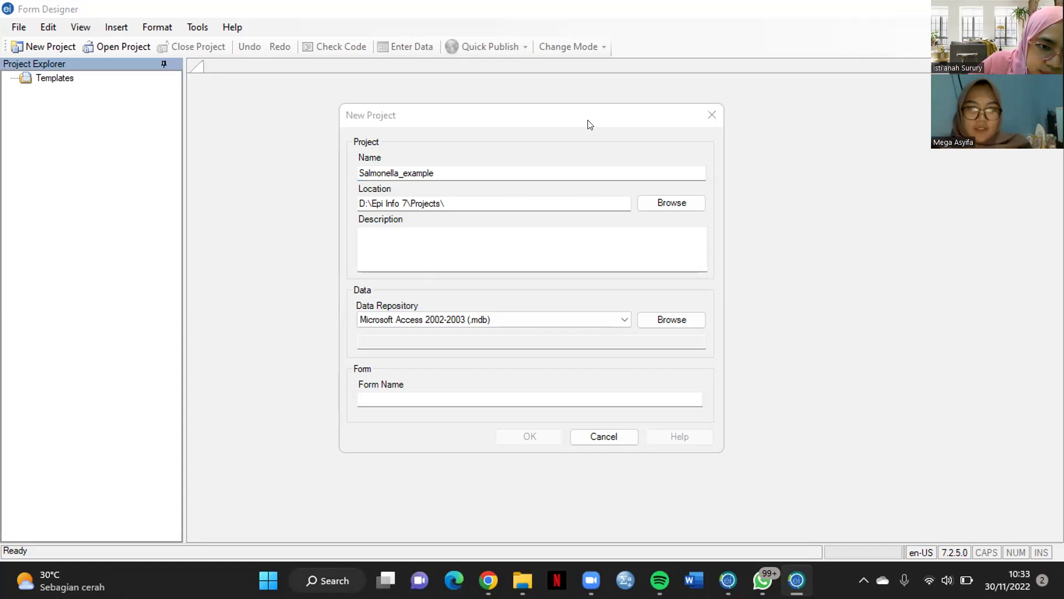
pyautogui.click(400, 170)
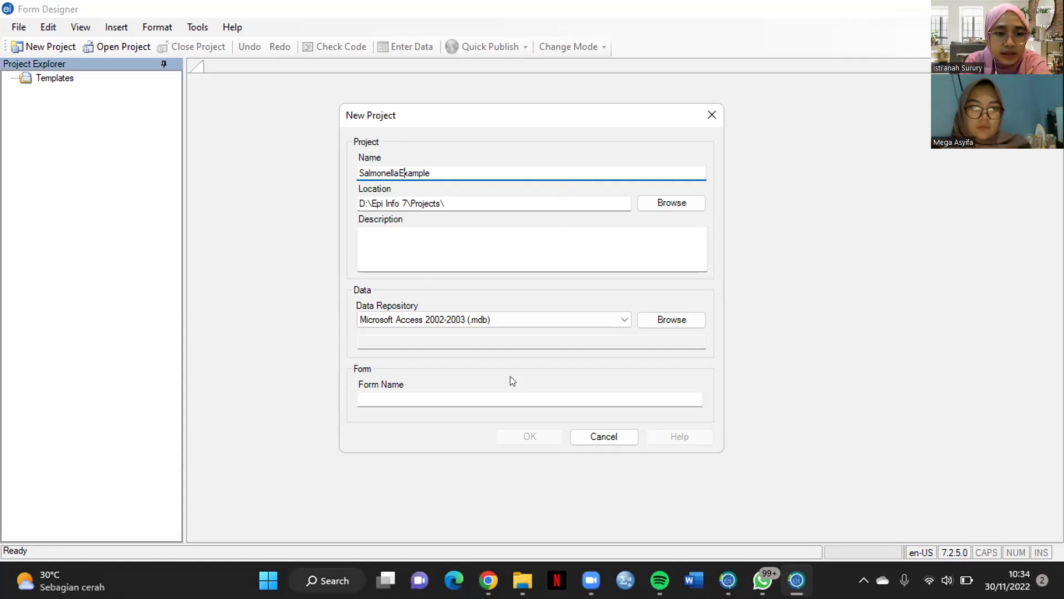
# Name the project's form Survey and create the project
pyautogui.click(391, 398)
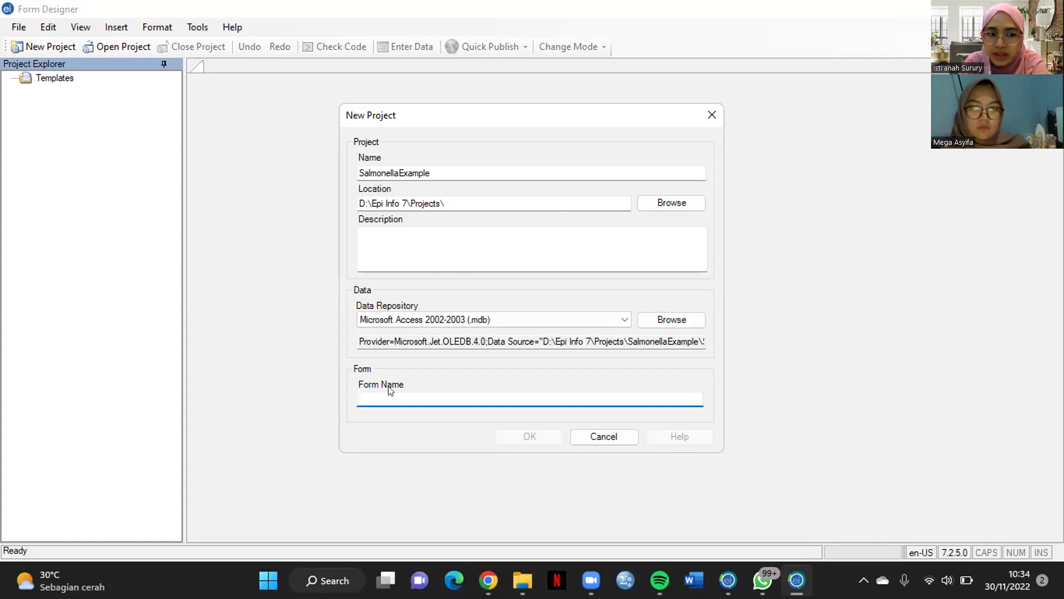
pyautogui.write('Su')
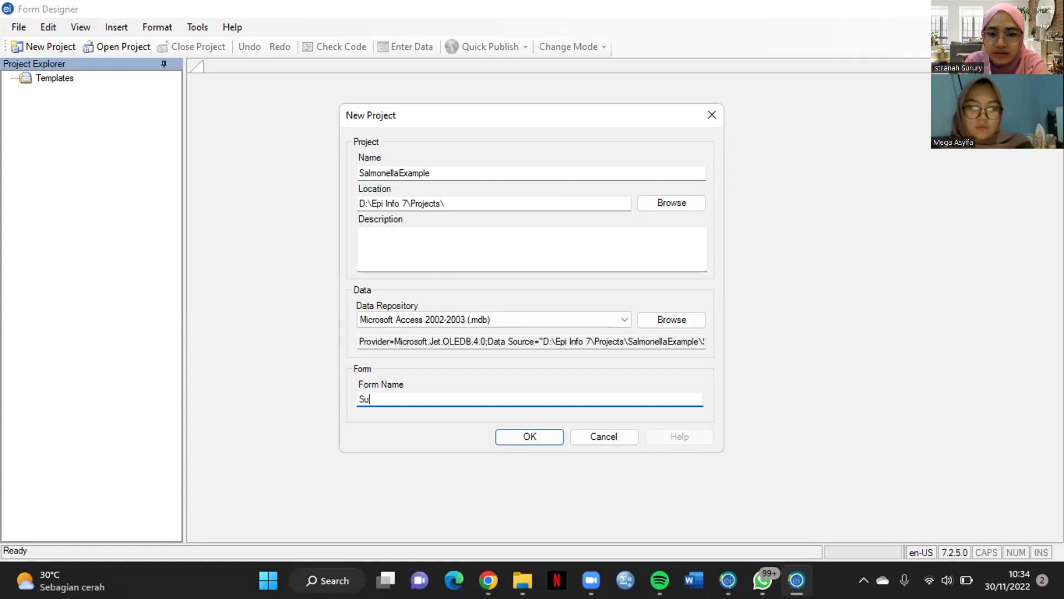
pyautogui.write('rvei')
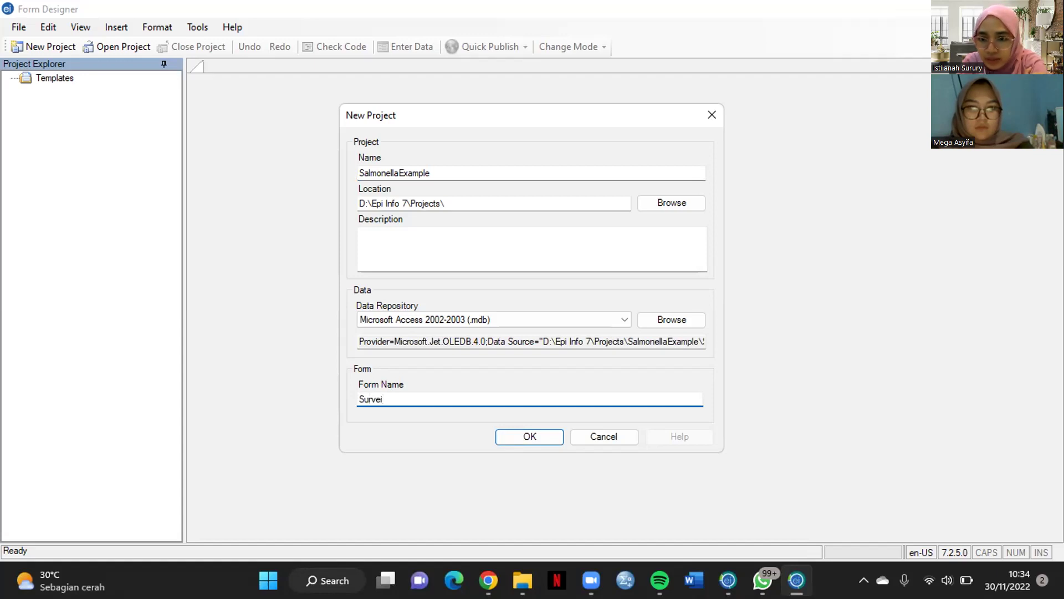
pyautogui.press('BackSpace')
pyautogui.write('y')
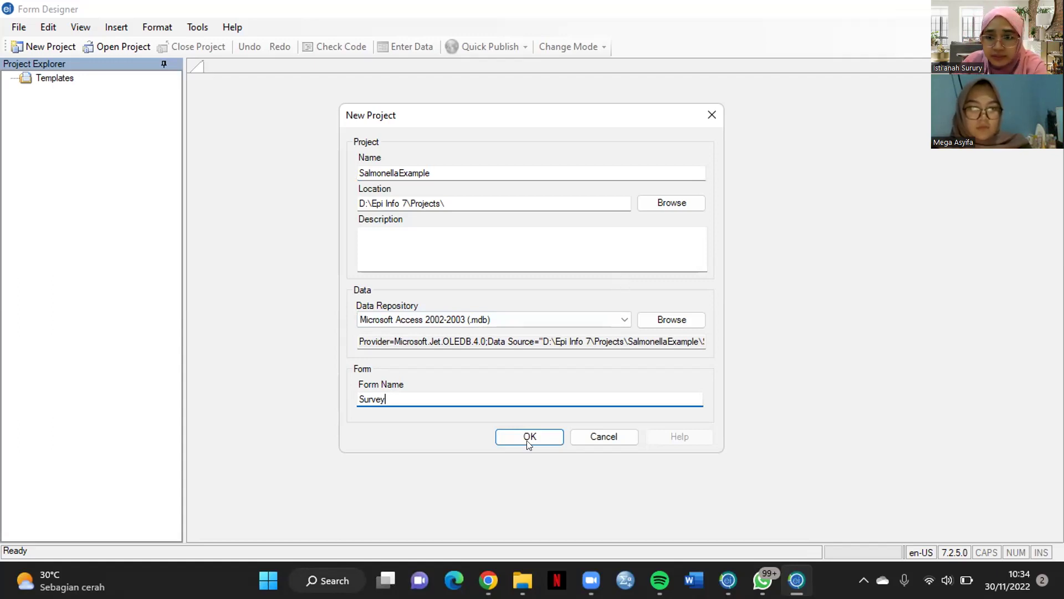
pyautogui.click(542, 432)
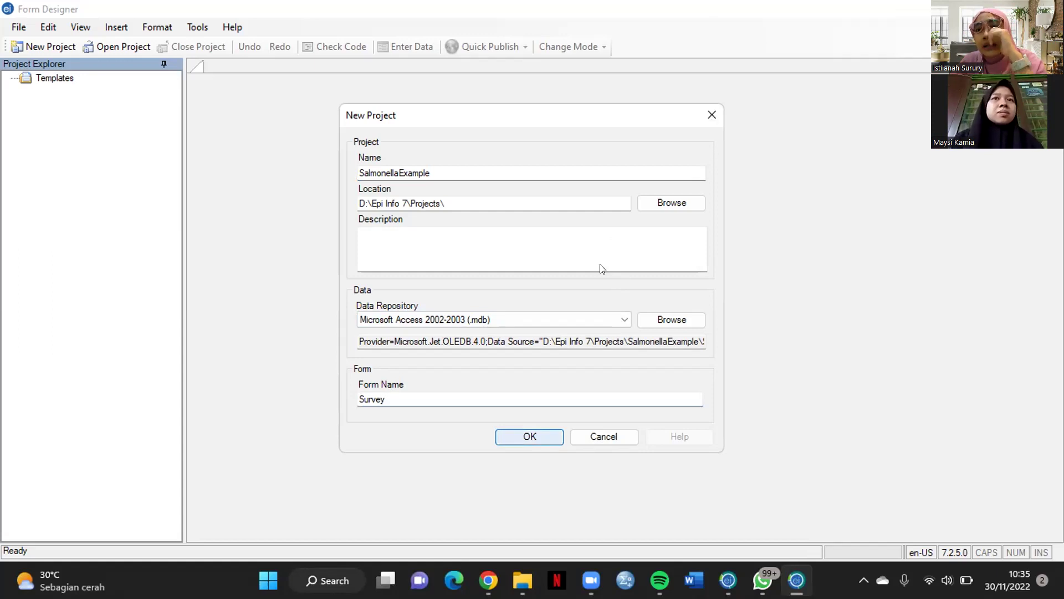
pyautogui.click(530, 435)
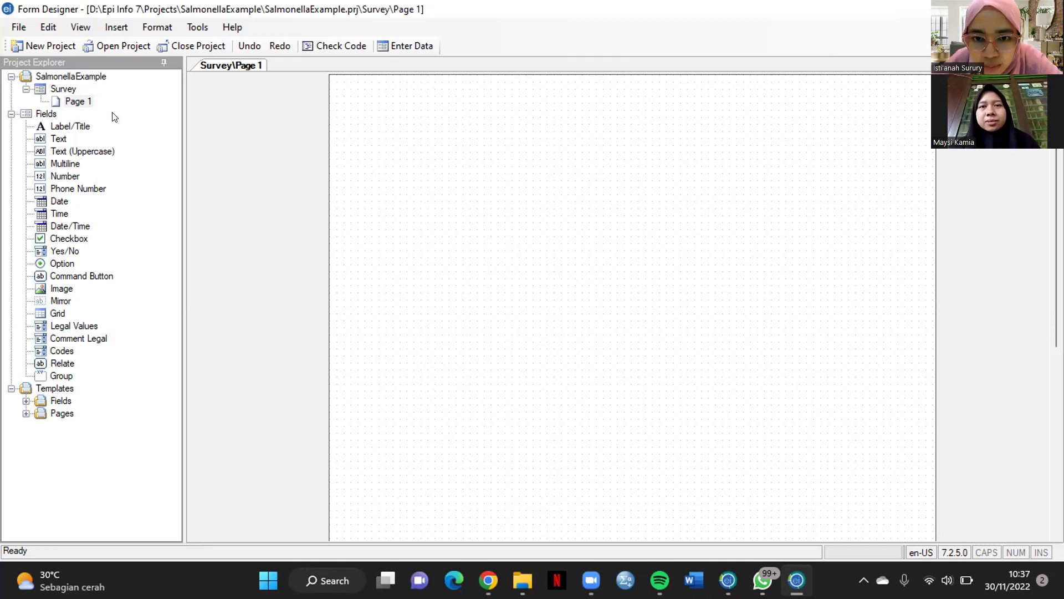
pyautogui.press('XF86MonBrightnessDown')
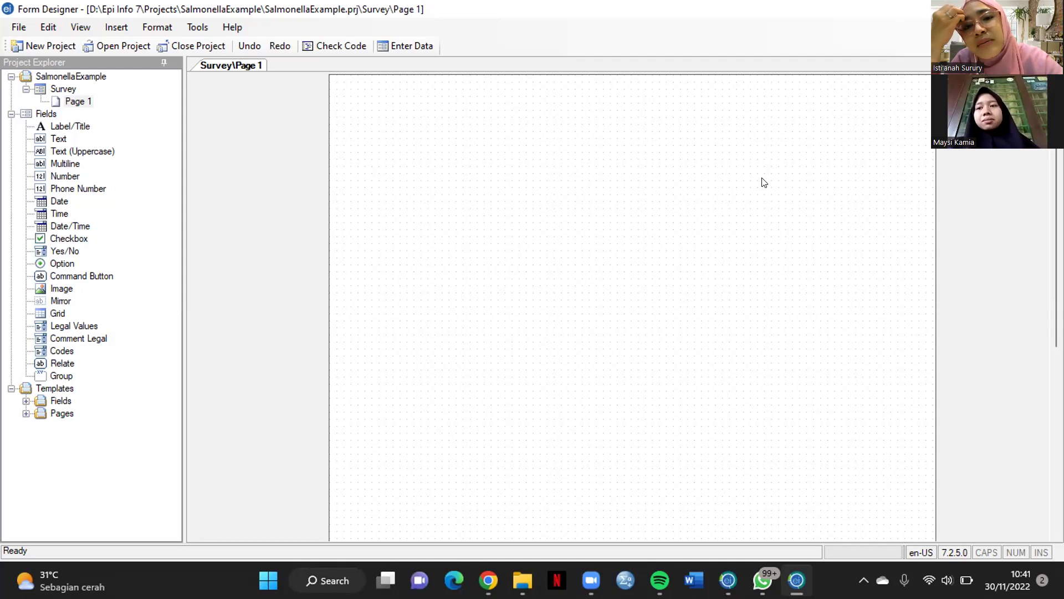
pyautogui.press('XF86MonBrightnessDown')
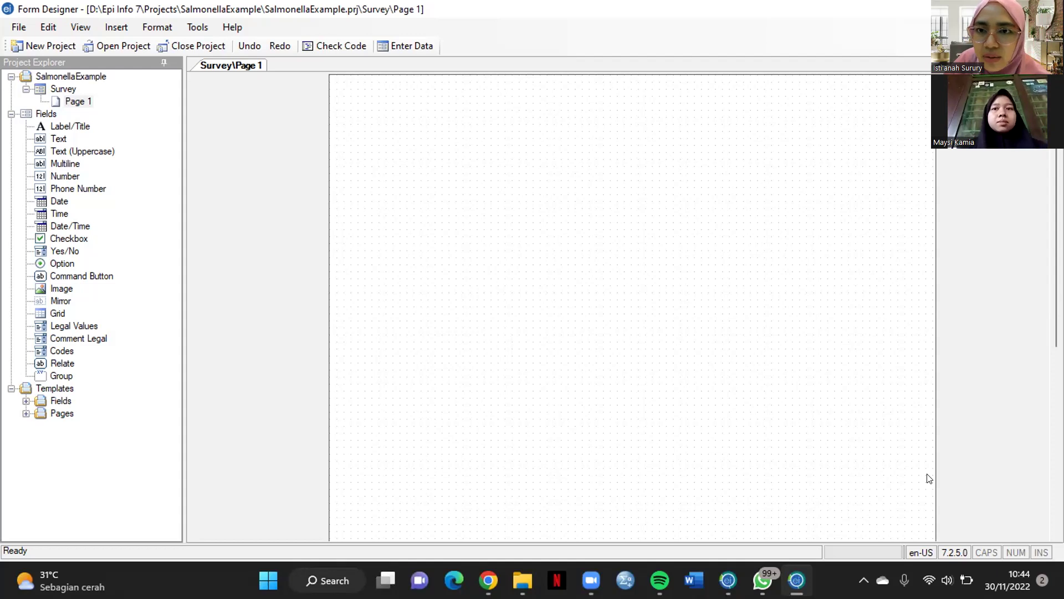
pyautogui.rightClick(487, 212)
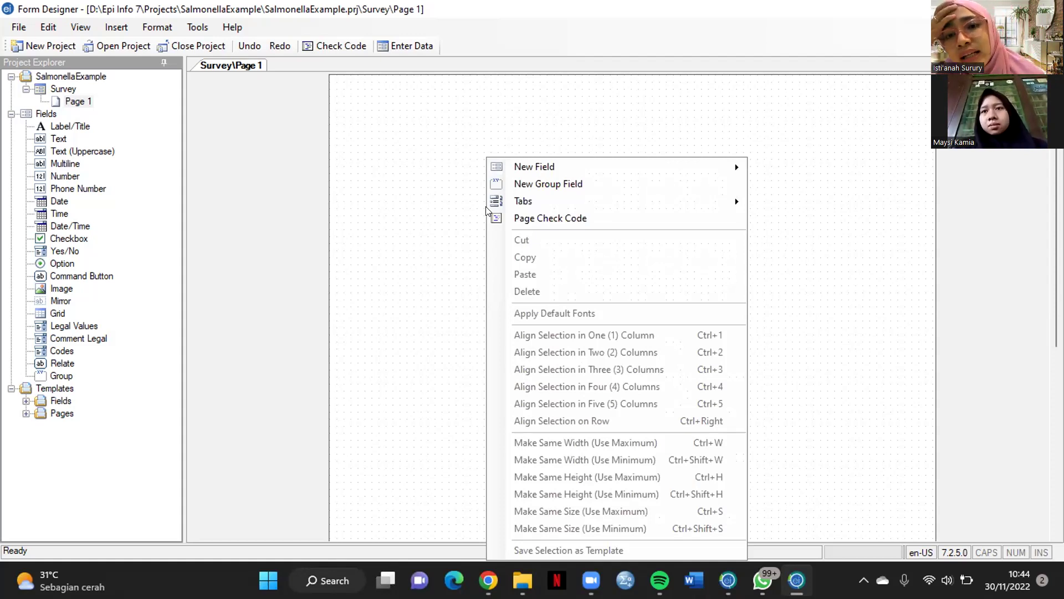
pyautogui.click(231, 222)
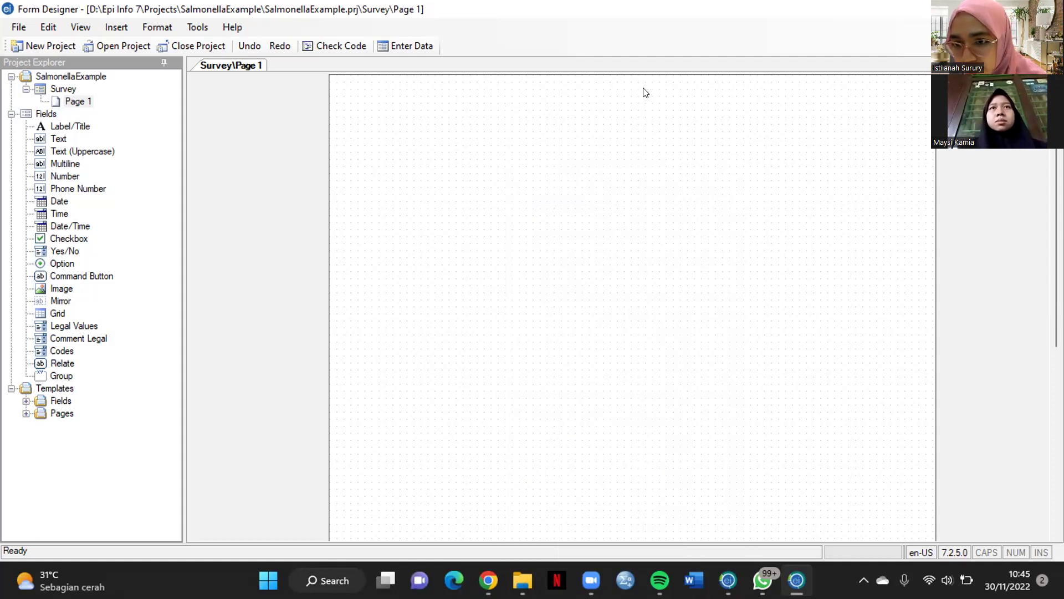
pyautogui.rightClick(688, 98)
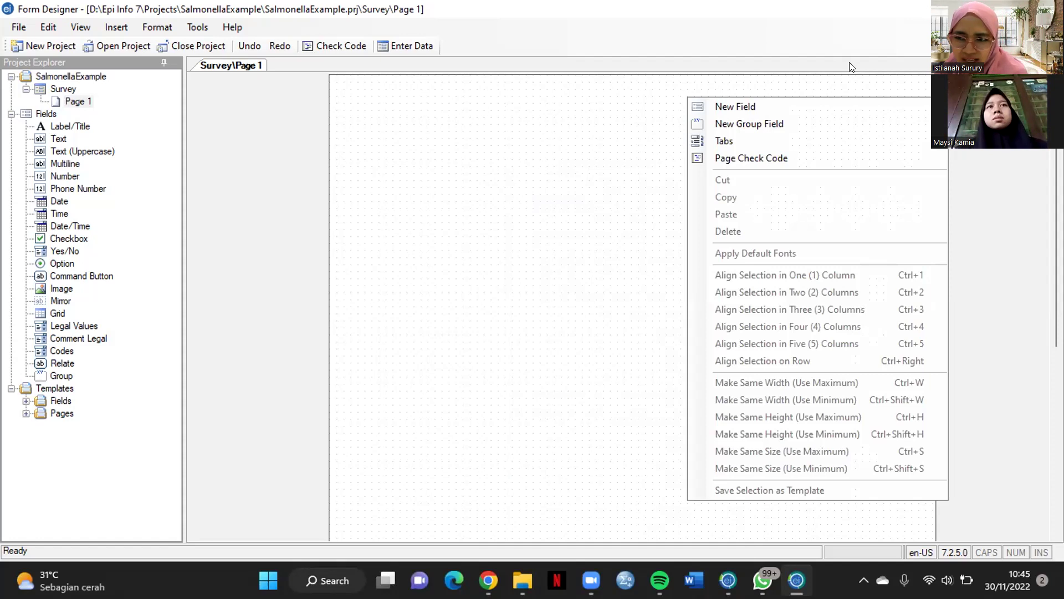
pyautogui.click(639, 90)
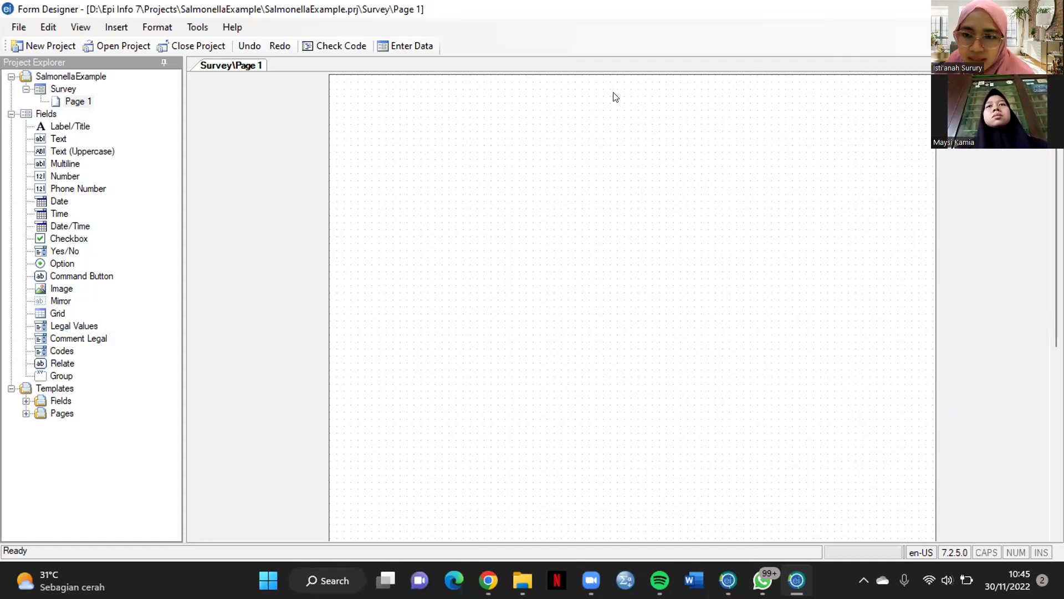
# Add a Label/Title field near the top of Page 1 with the prompt "Salmonella Survey"
pyautogui.rightClick(625, 121)
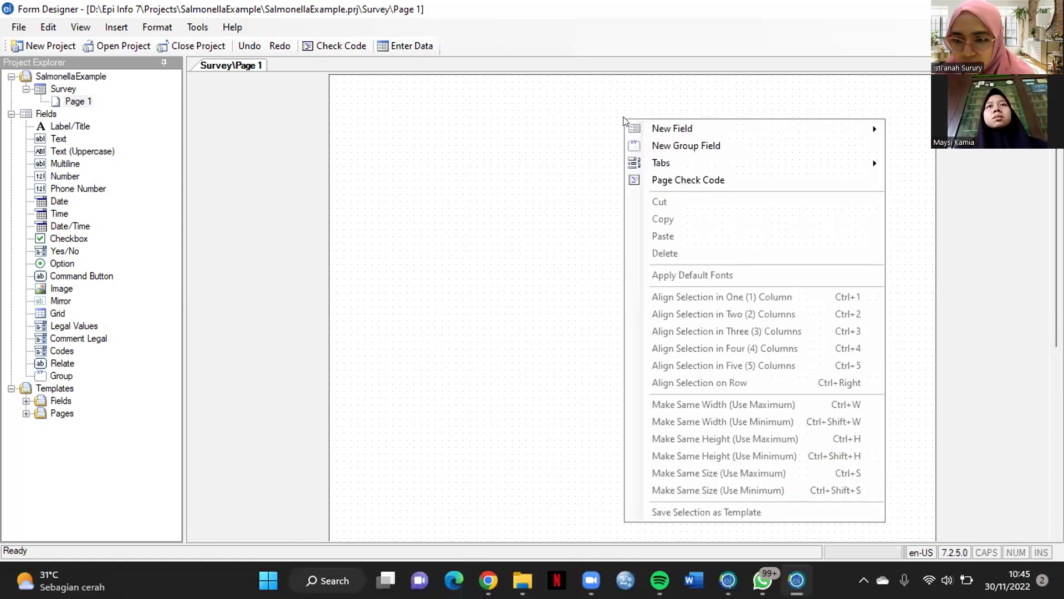
pyautogui.moveTo(821, 128)
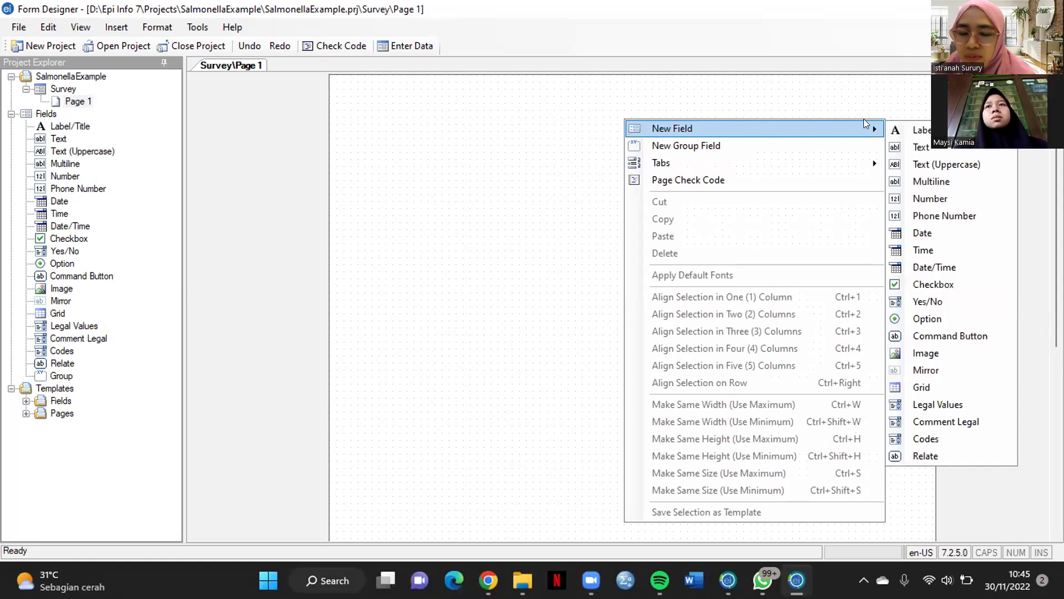
pyautogui.click(894, 131)
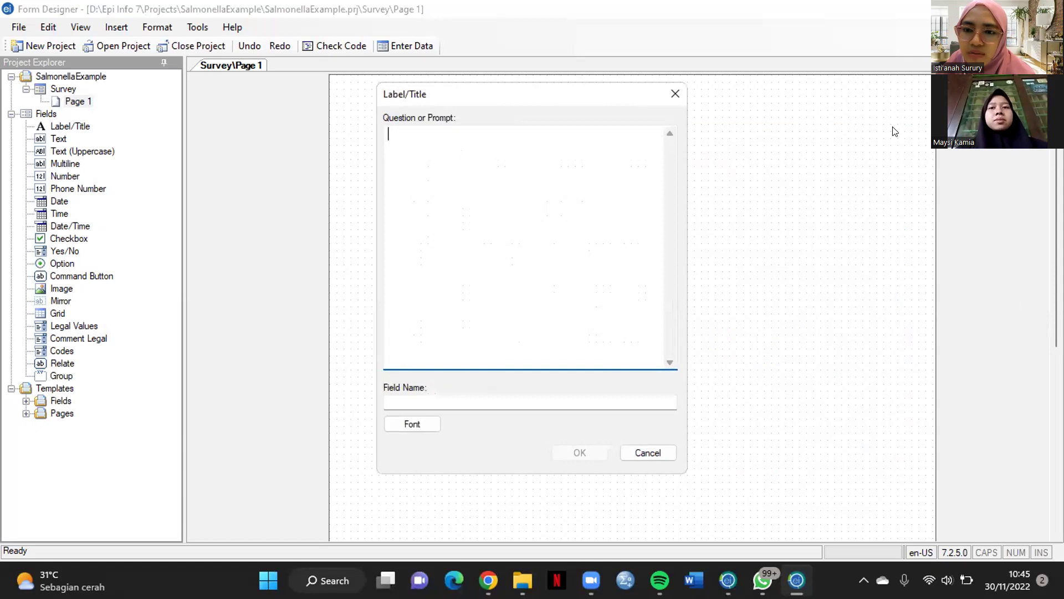
pyautogui.write('Salmonella Surbey')
pyautogui.press('BackSpace')
pyautogui.press('BackSpace')
pyautogui.press('BackSpace')
pyautogui.write('vey')
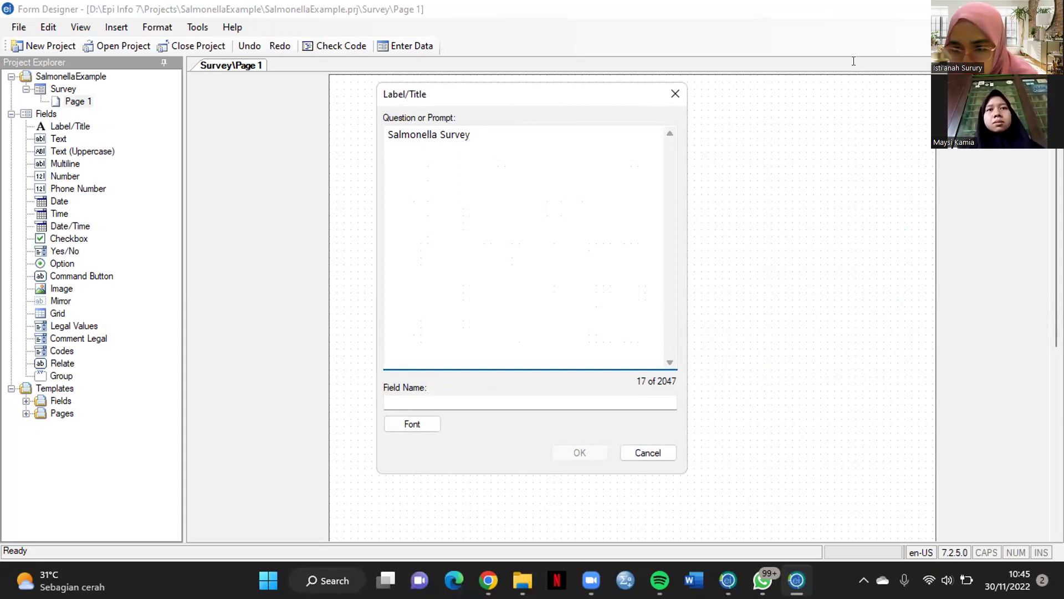
# Set the "Salmonella Survey" title's font to Segoe UI Bold, size 22, and move the placed title to the page's horizontal centre
pyautogui.click(394, 427)
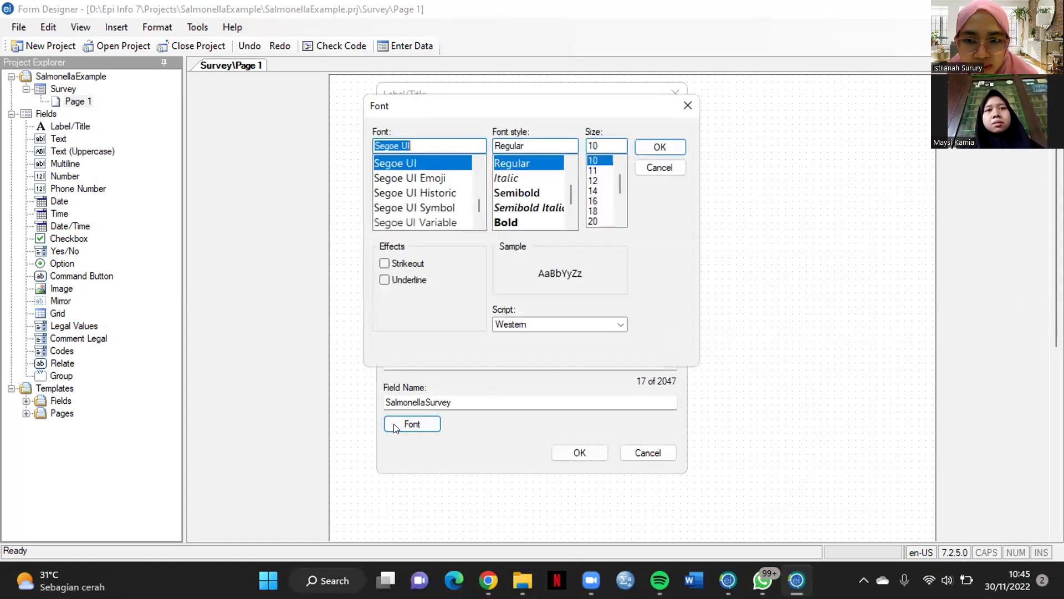
pyautogui.click(506, 222)
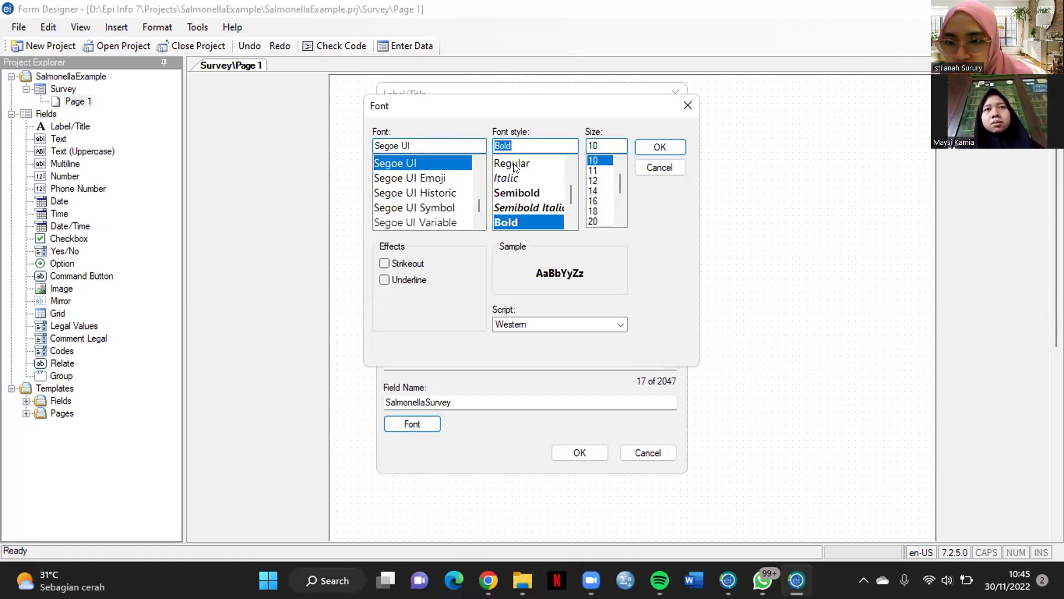
pyautogui.click(591, 219)
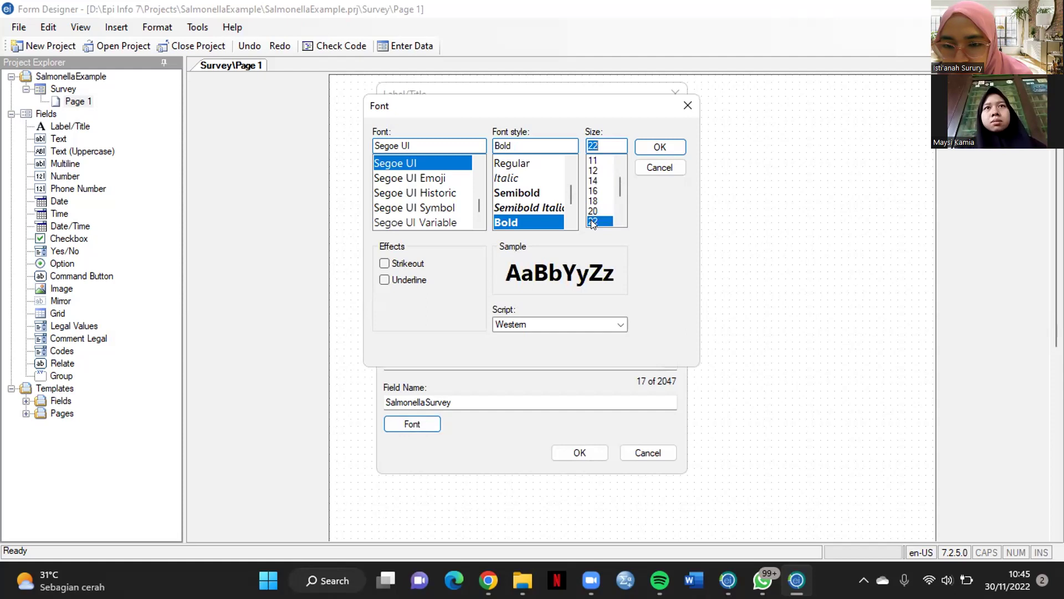
pyautogui.click(653, 146)
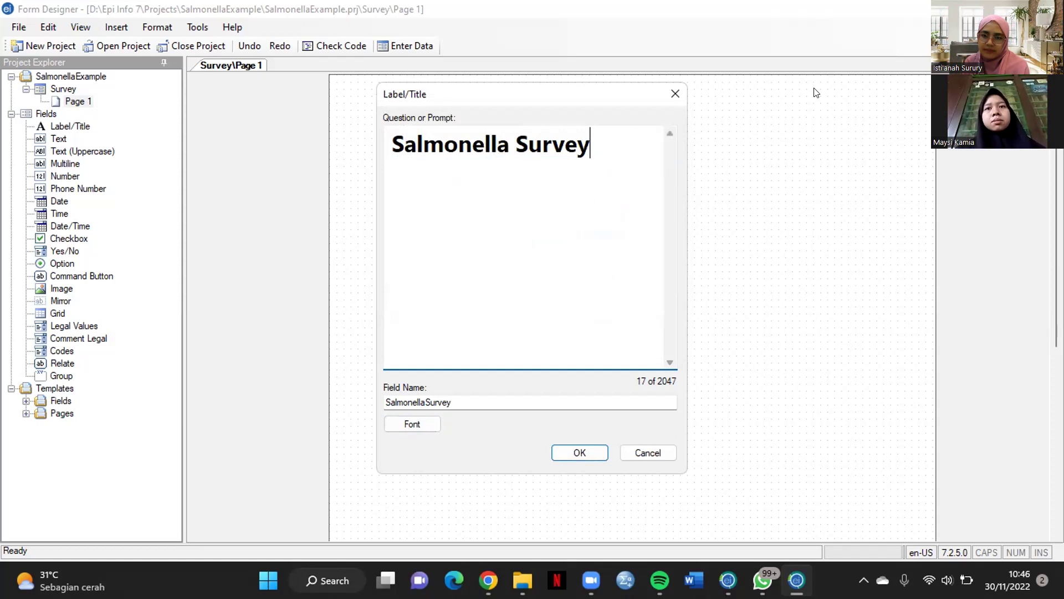
pyautogui.click(560, 455)
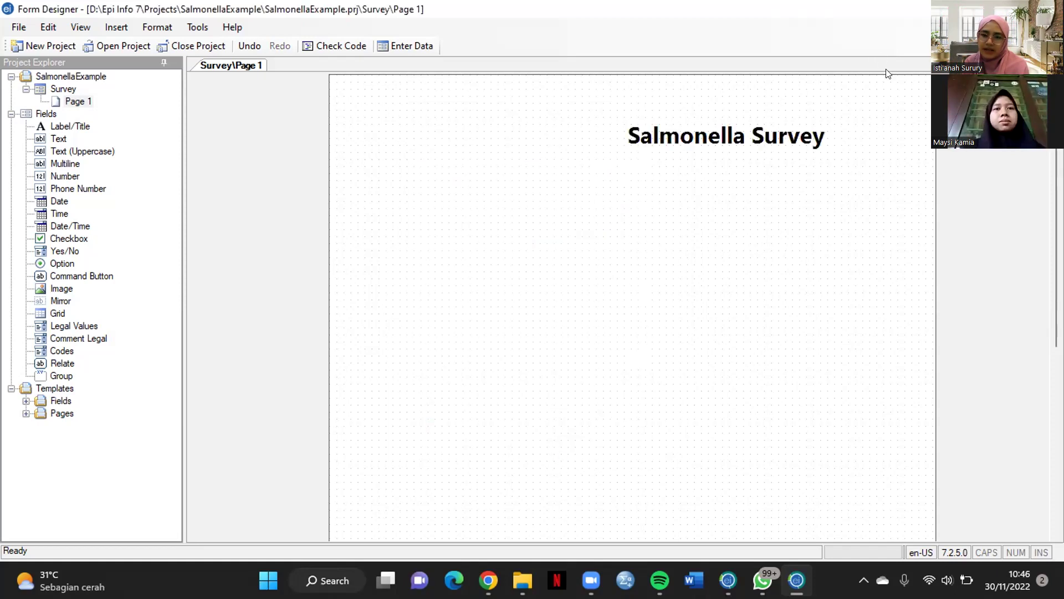
pyautogui.moveTo(784, 133); pyautogui.dragTo(693, 130)
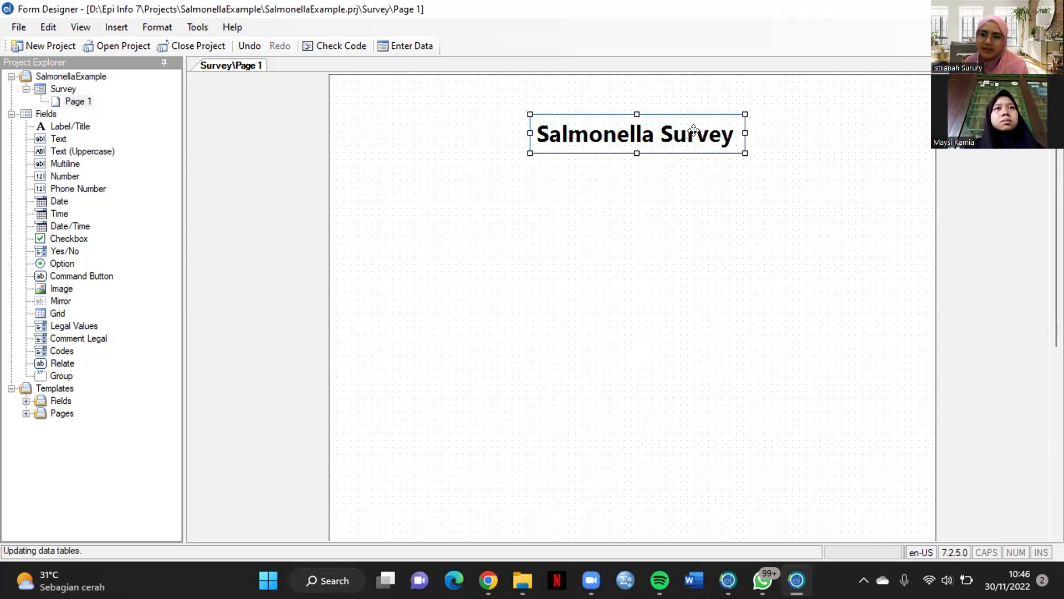
pyautogui.click(853, 108)
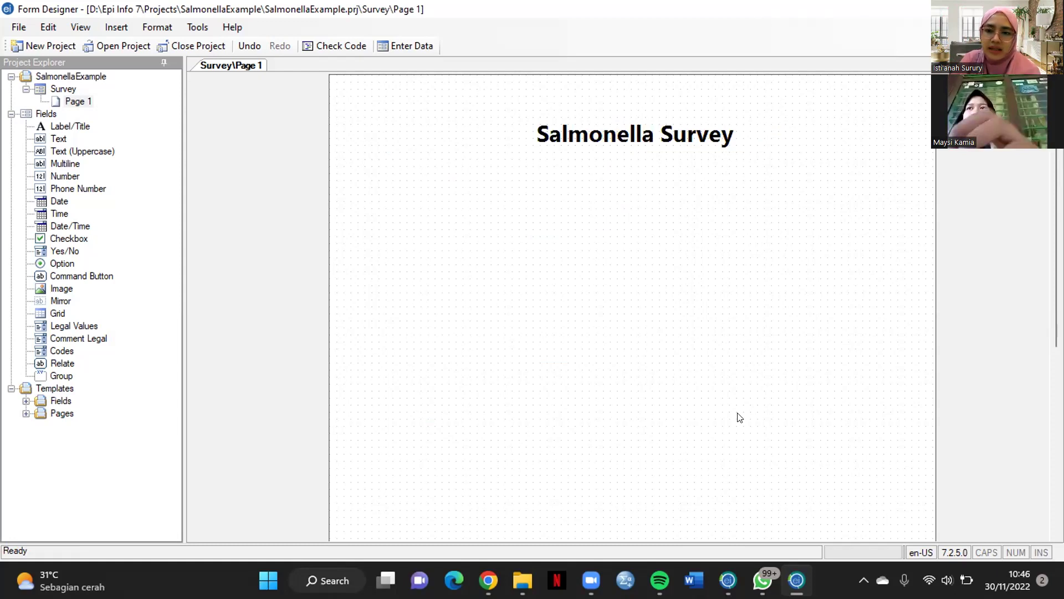
# Start a new Text field below the title, near the page's left margin, with the prompt "First Name"
pyautogui.rightClick(356, 181)
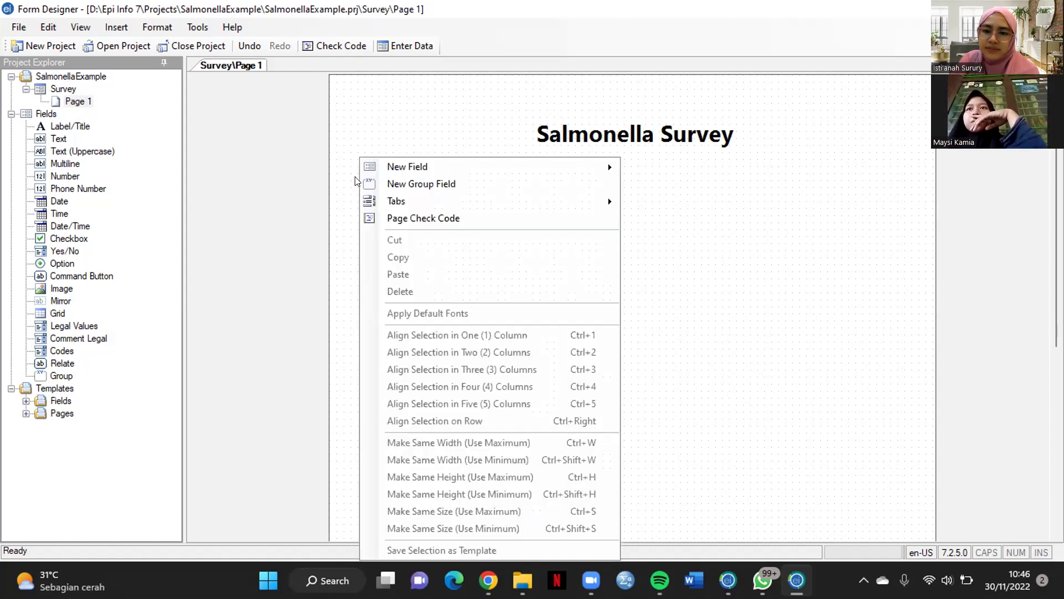
pyautogui.moveTo(582, 166)
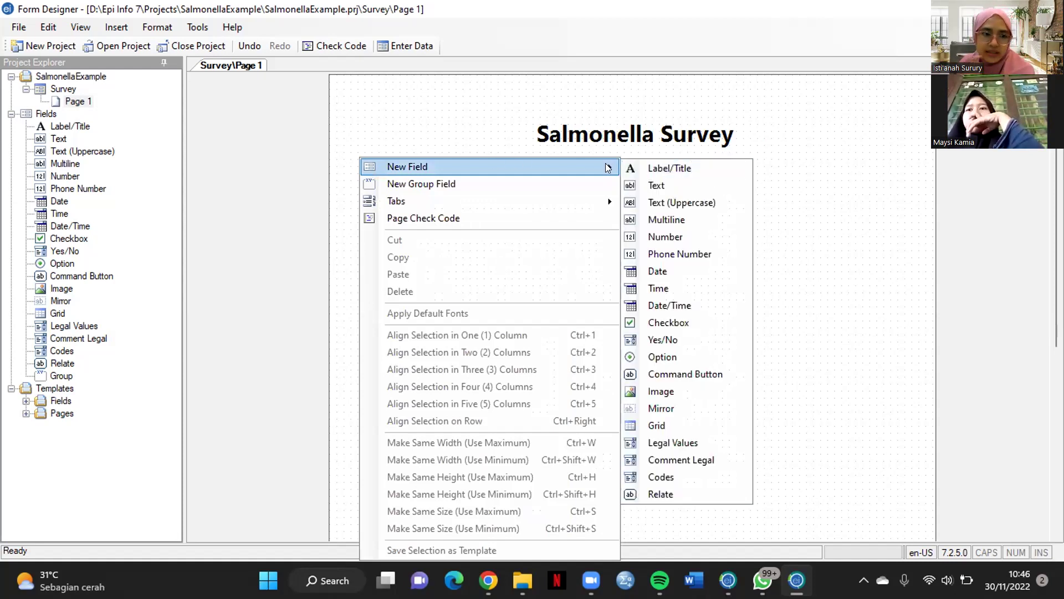
pyautogui.click(637, 184)
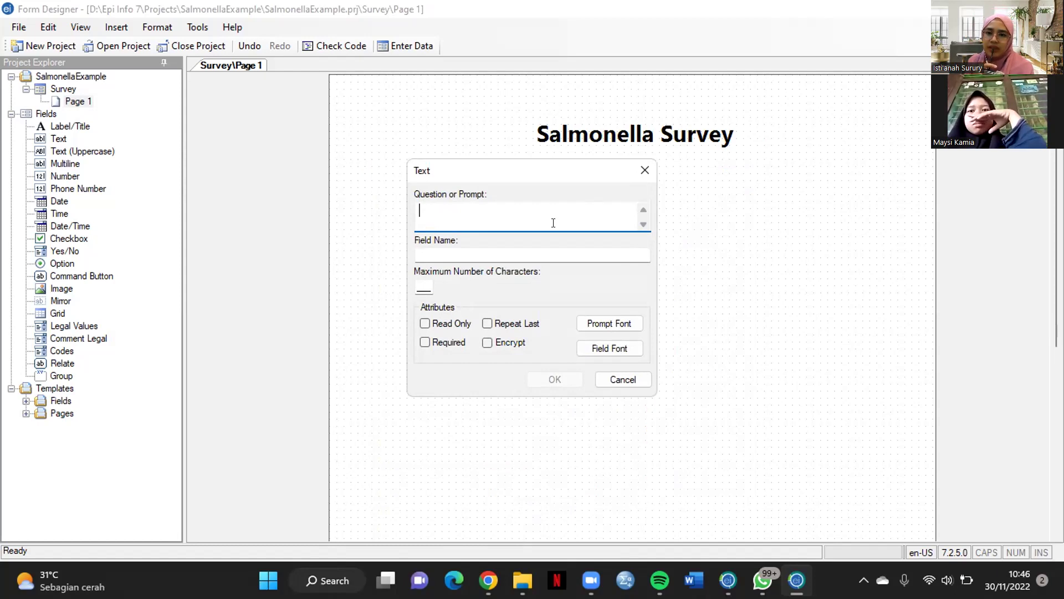
pyautogui.write('First Name')
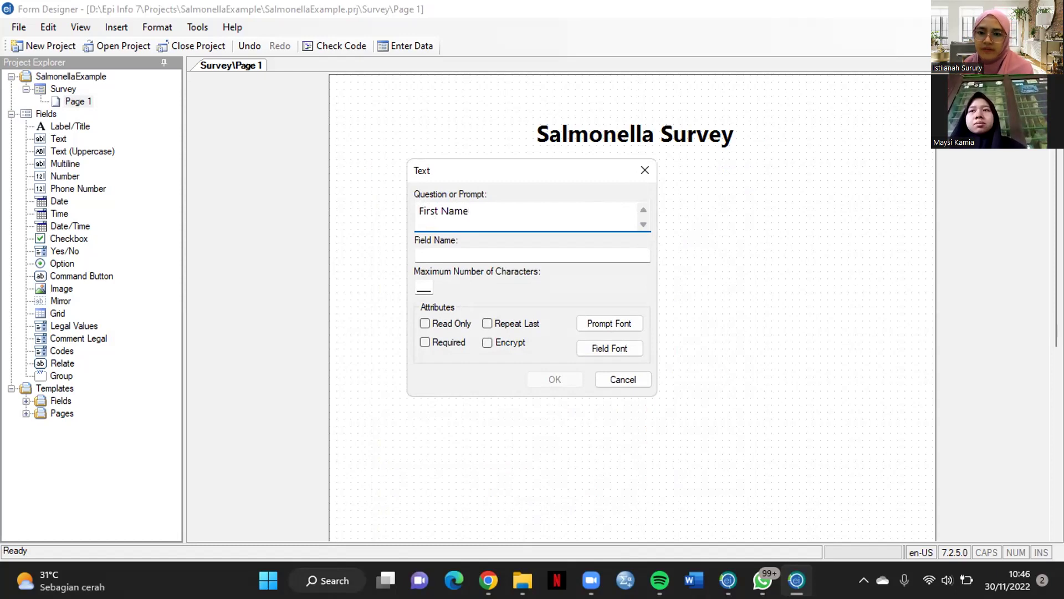
# Name the First Name field Fname, make it required, and add it to the page
pyautogui.click(508, 247)
pyautogui.moveTo(507, 247); pyautogui.dragTo(406, 233)
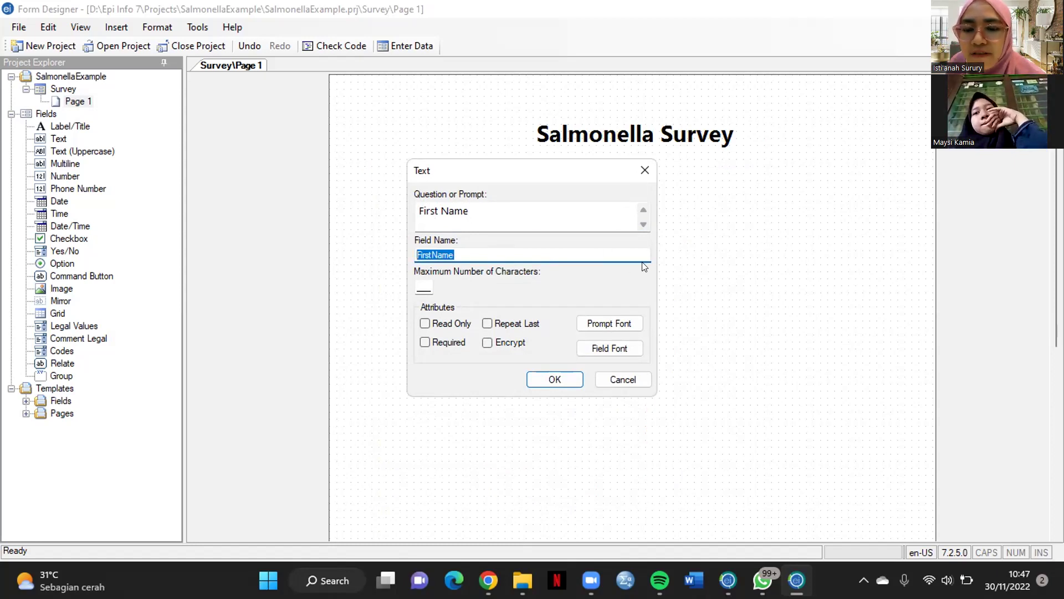
pyautogui.write('F')
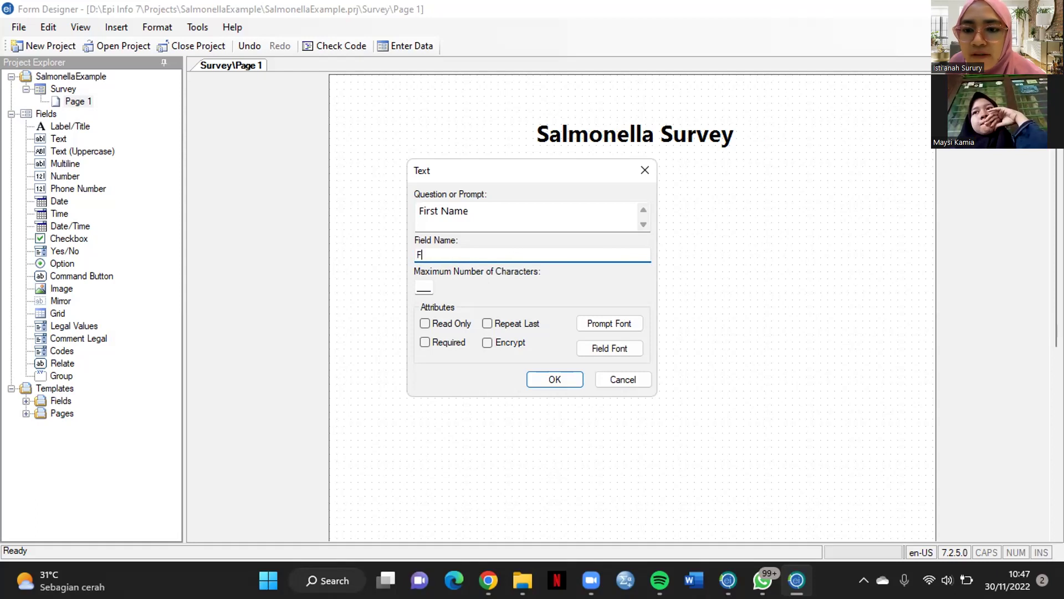
pyautogui.write('name')
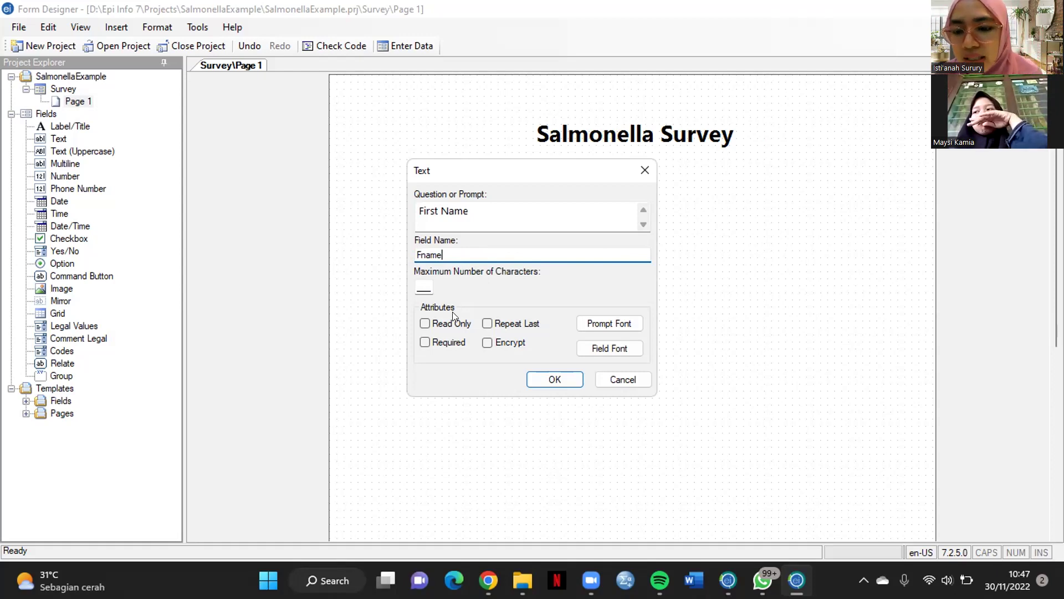
pyautogui.click(425, 342)
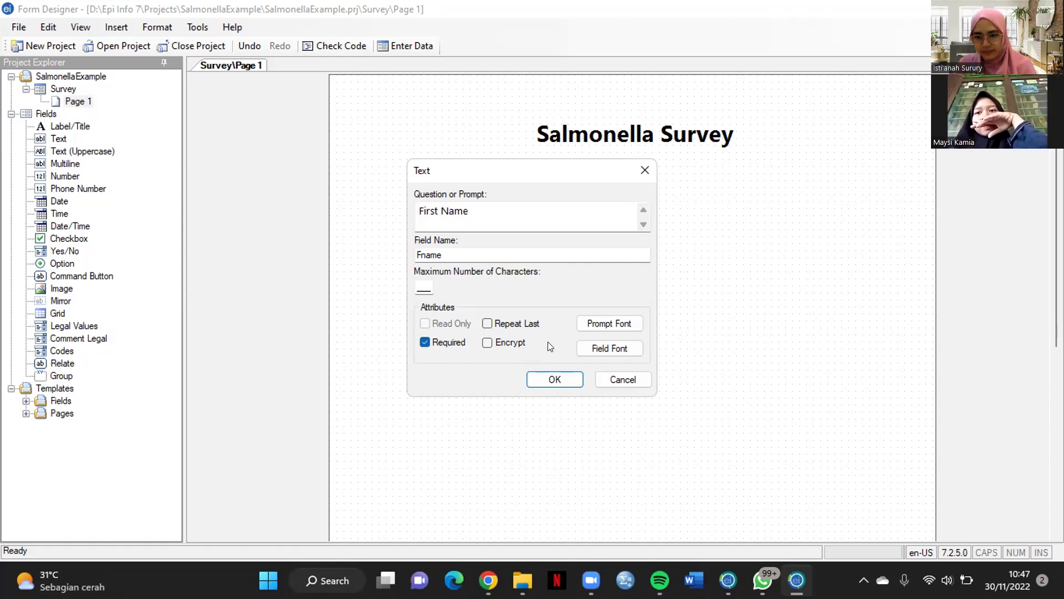
pyautogui.click(540, 378)
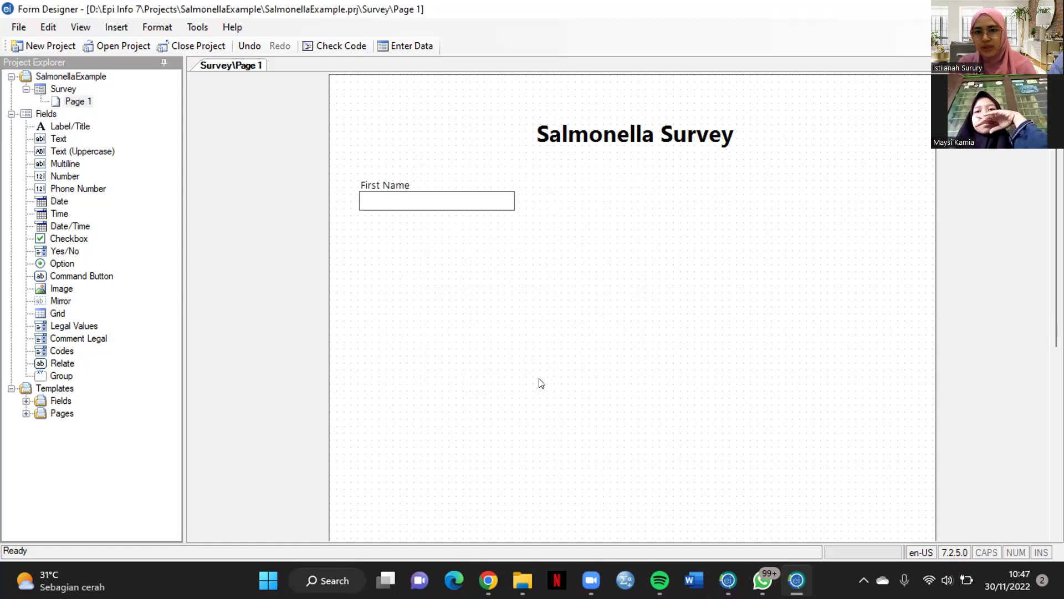
pyautogui.click(430, 197)
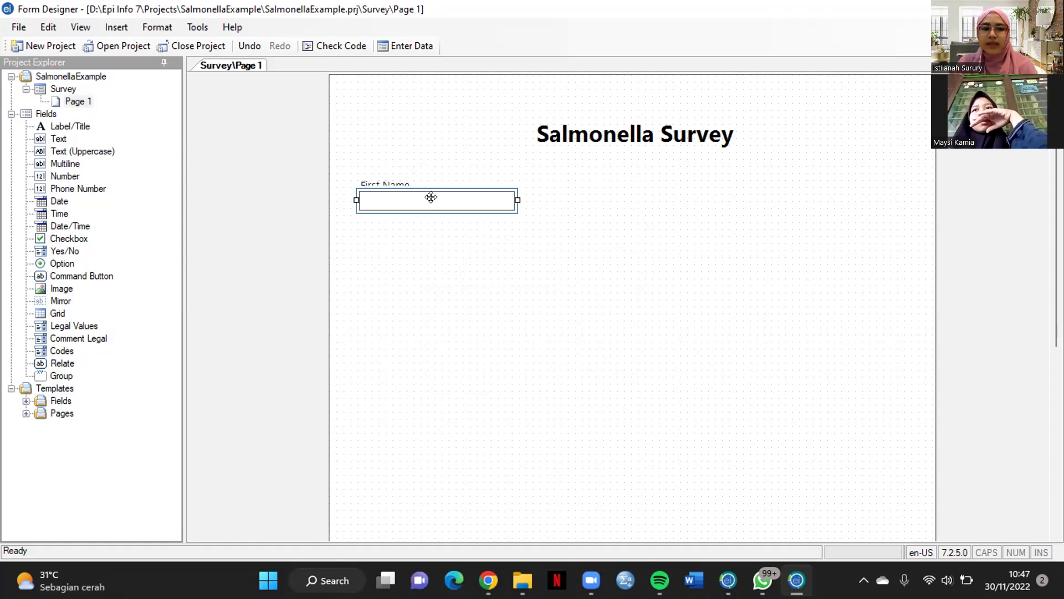
pyautogui.click(361, 179)
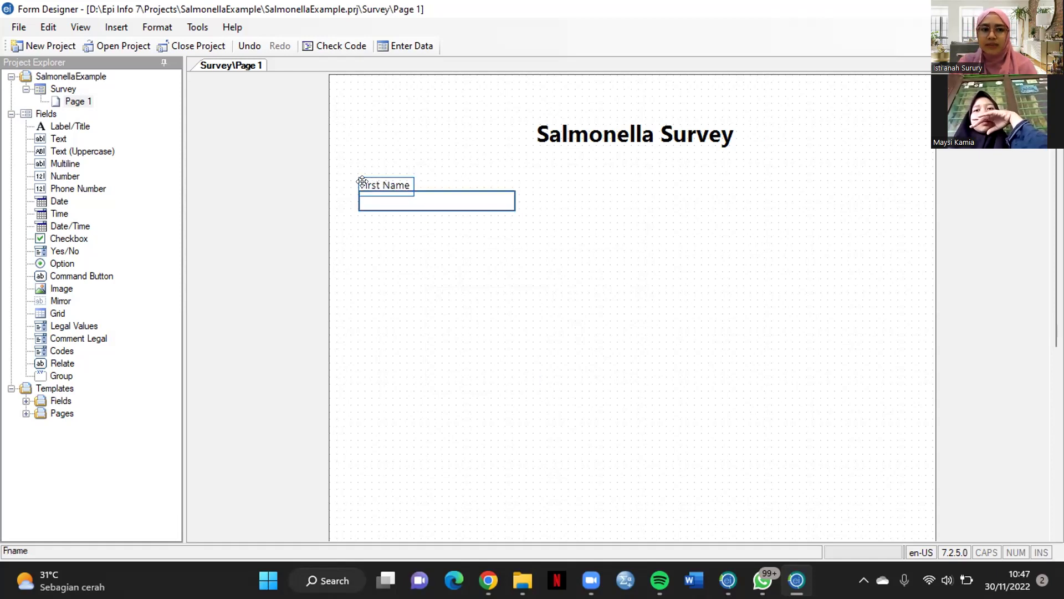
pyautogui.click(366, 229)
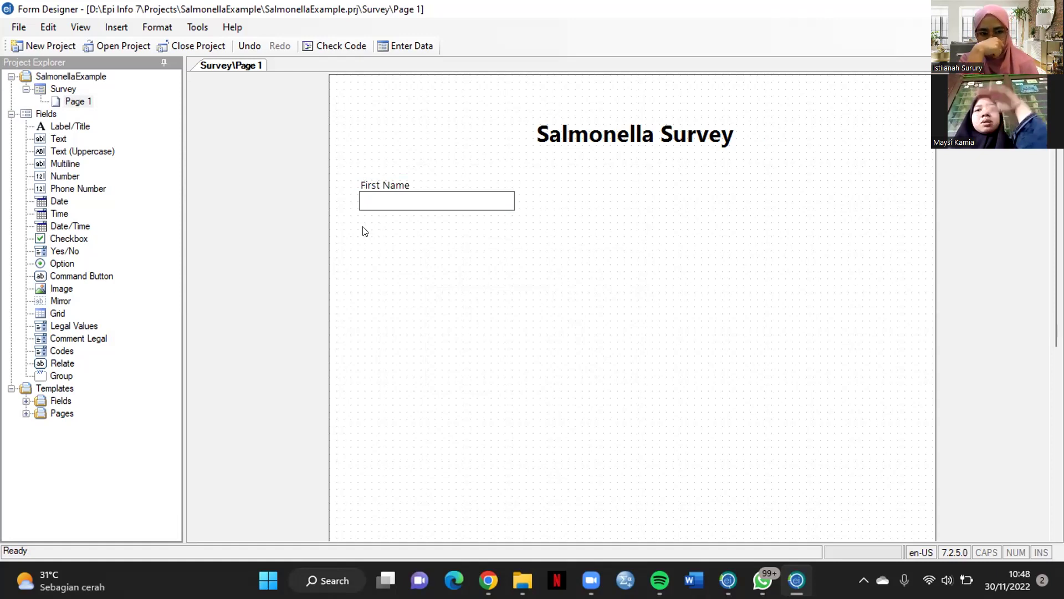
# Start a new Date field below First Name with the prompt "Date of Interview" and its automatically generated field name
pyautogui.rightClick(365, 231)
pyautogui.moveTo(541, 158)
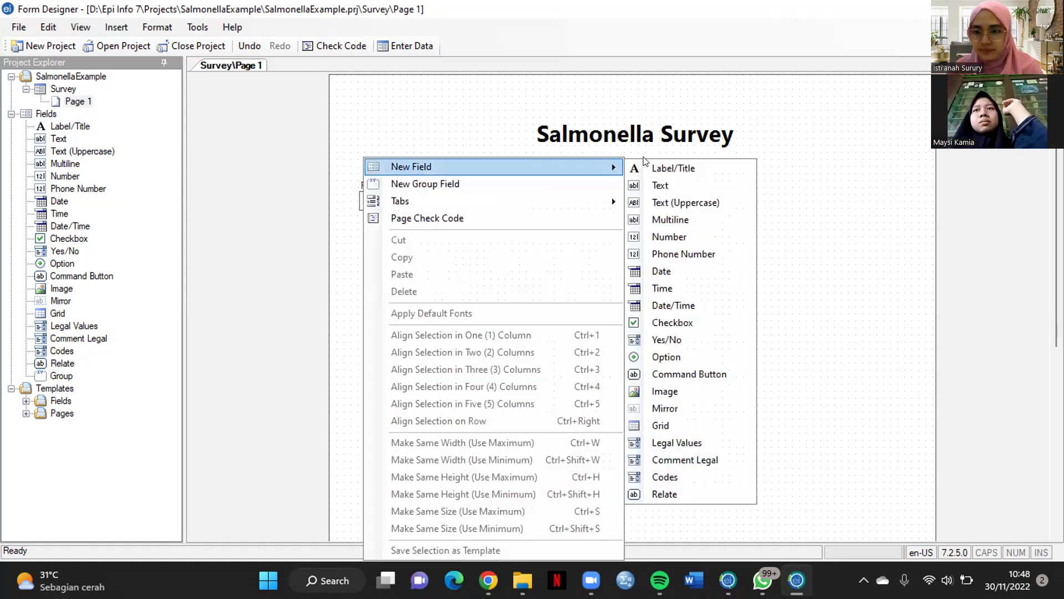
pyautogui.click(651, 273)
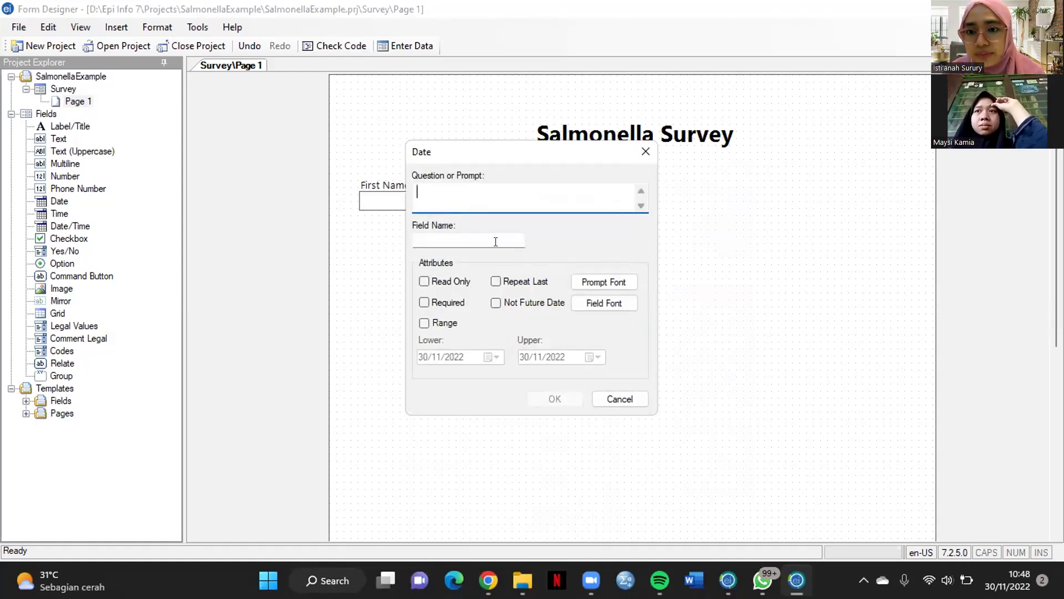
pyautogui.write('Date of Interview')
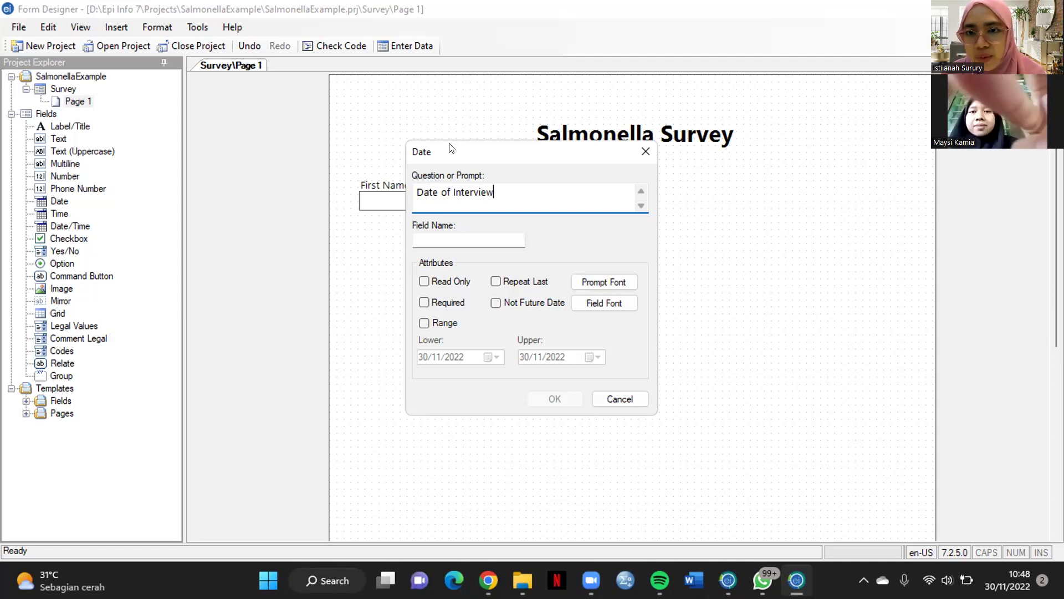
pyautogui.click(459, 239)
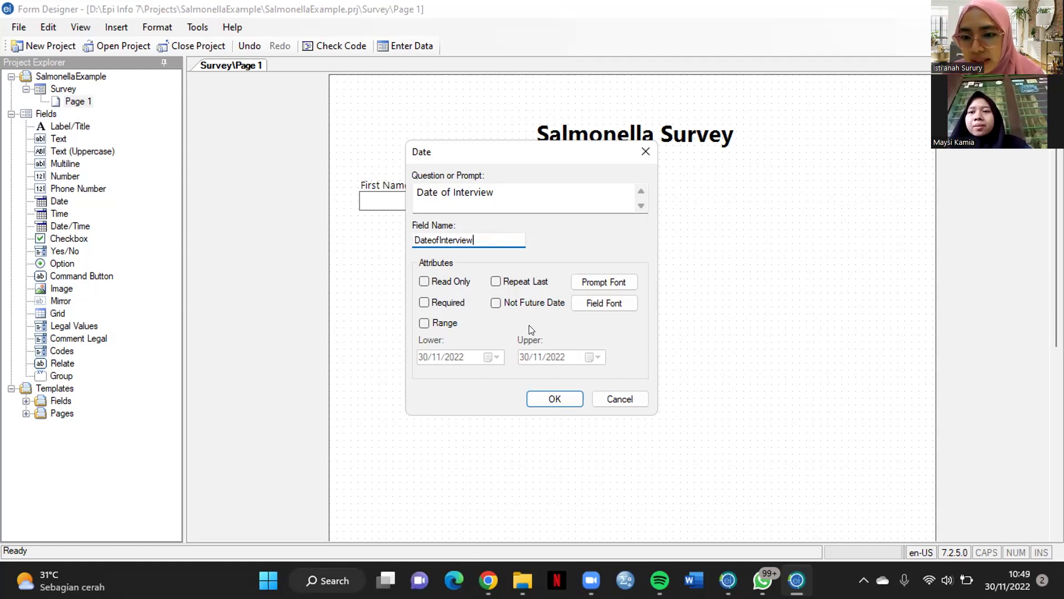
# Enable a range for the Date of Interview field and set its lower limit to 05/05/2012
pyautogui.click(425, 323)
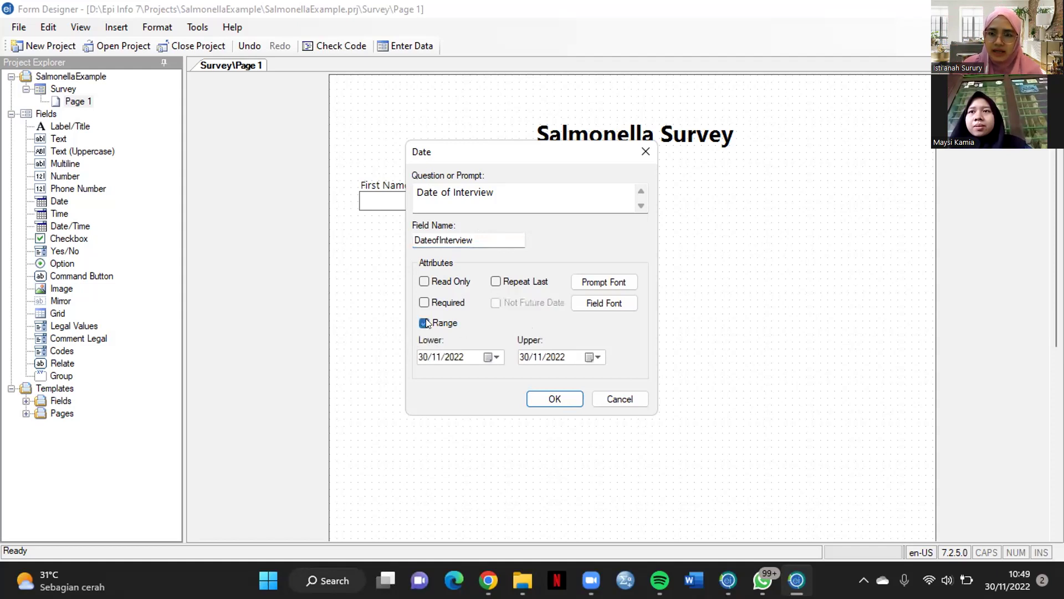
pyautogui.click(490, 358)
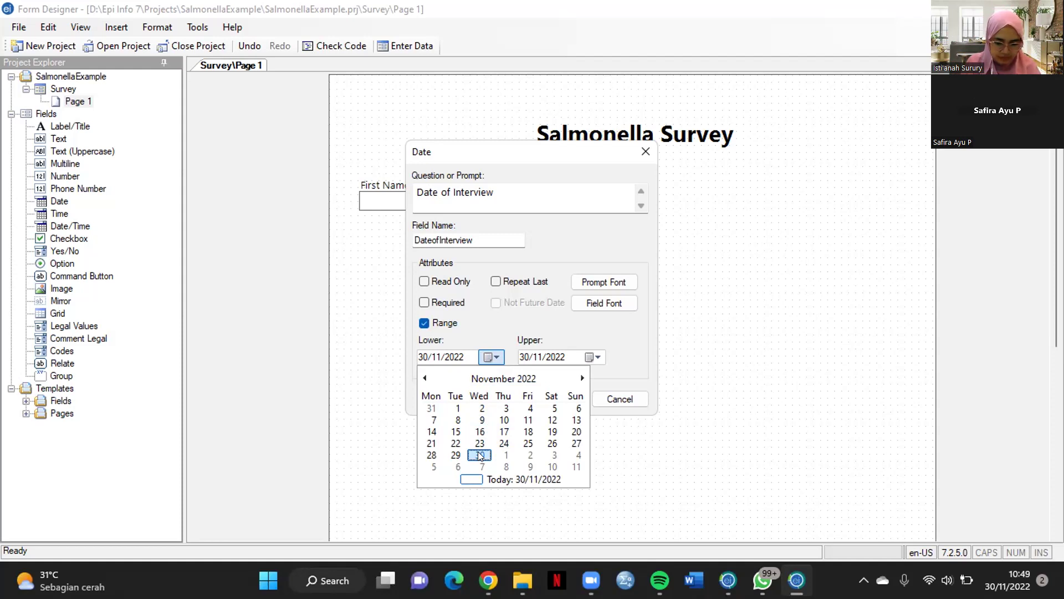
pyautogui.click(493, 379)
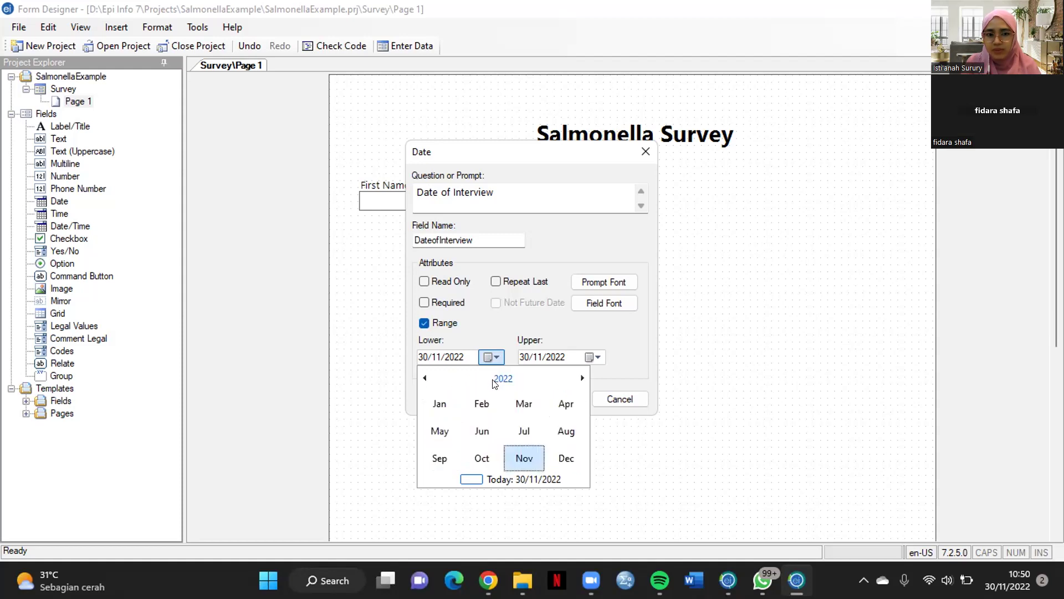
pyautogui.click(424, 378)
pyautogui.click(425, 378)
pyautogui.click(425, 378)
pyautogui.click(425, 378)
pyautogui.click(424, 378)
pyautogui.click(425, 378)
pyautogui.click(425, 378)
pyautogui.click(425, 378)
pyautogui.click(425, 378)
pyautogui.click(425, 378)
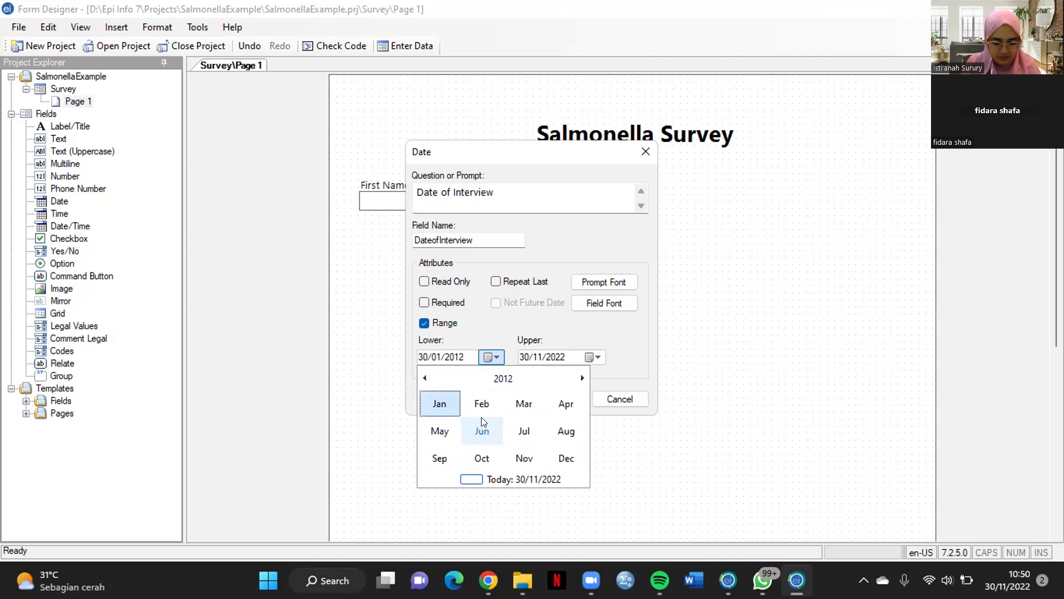
pyautogui.click(442, 428)
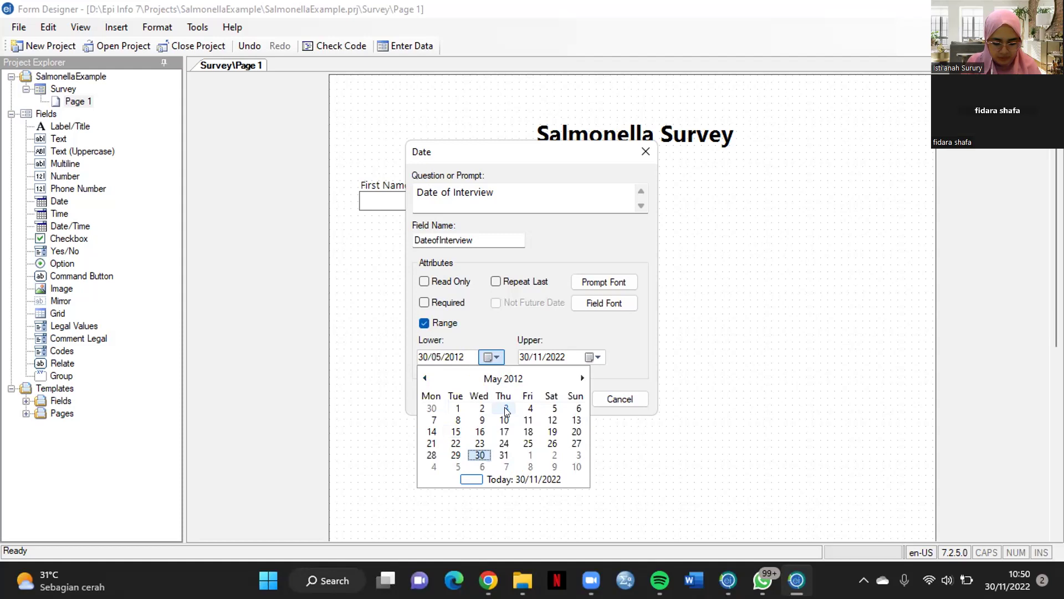
pyautogui.click(555, 408)
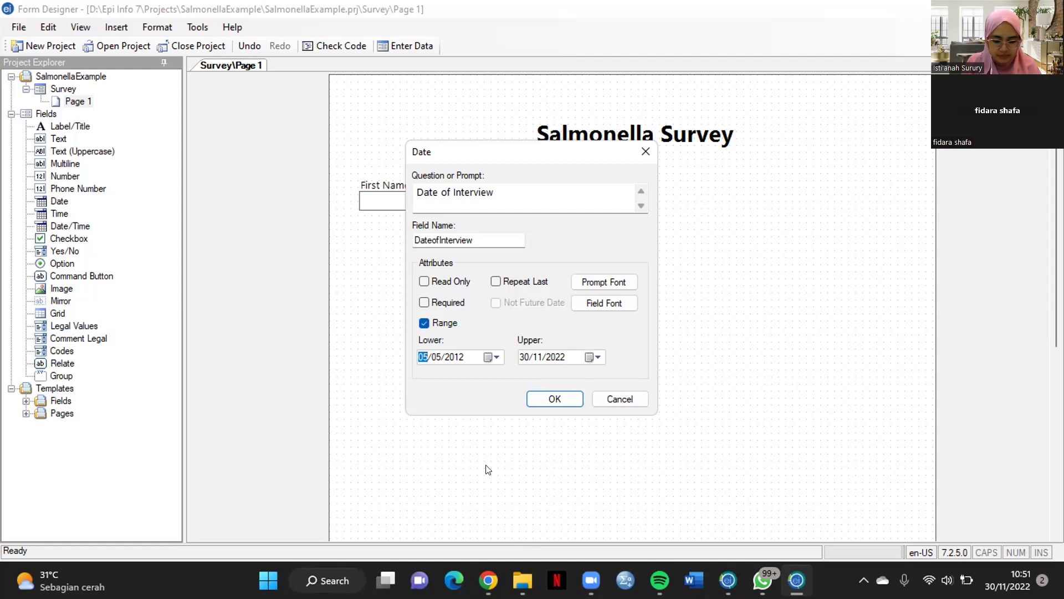
# Set the range's upper limit to 31/12/2012 and add the Date of Interview field to the page
pyautogui.click(599, 358)
pyautogui.click(596, 378)
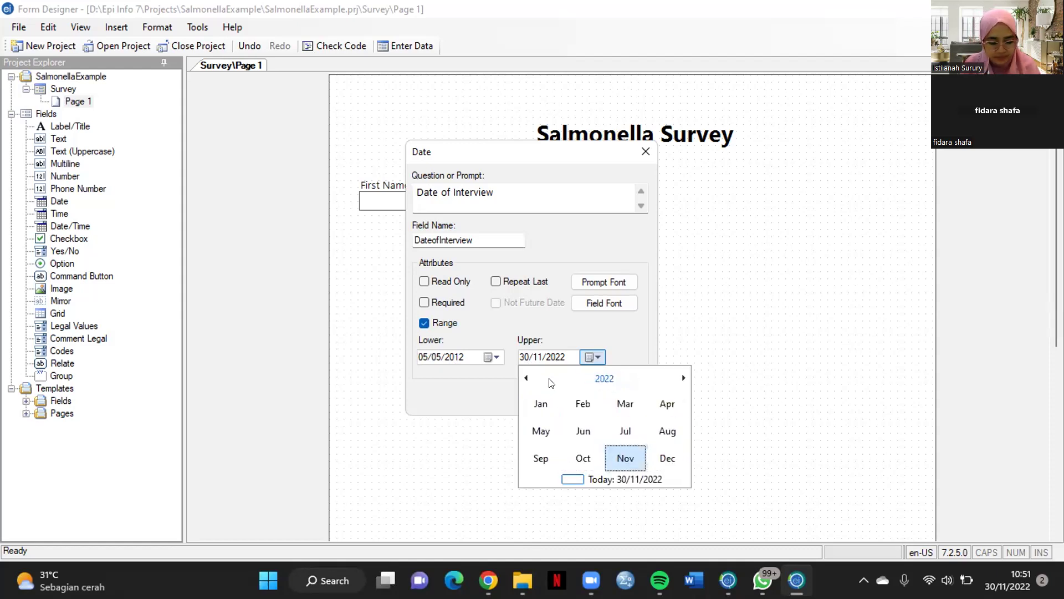
pyautogui.click(526, 378)
pyautogui.click(526, 378)
pyautogui.click(526, 379)
pyautogui.click(526, 378)
pyautogui.click(526, 378)
pyautogui.click(526, 378)
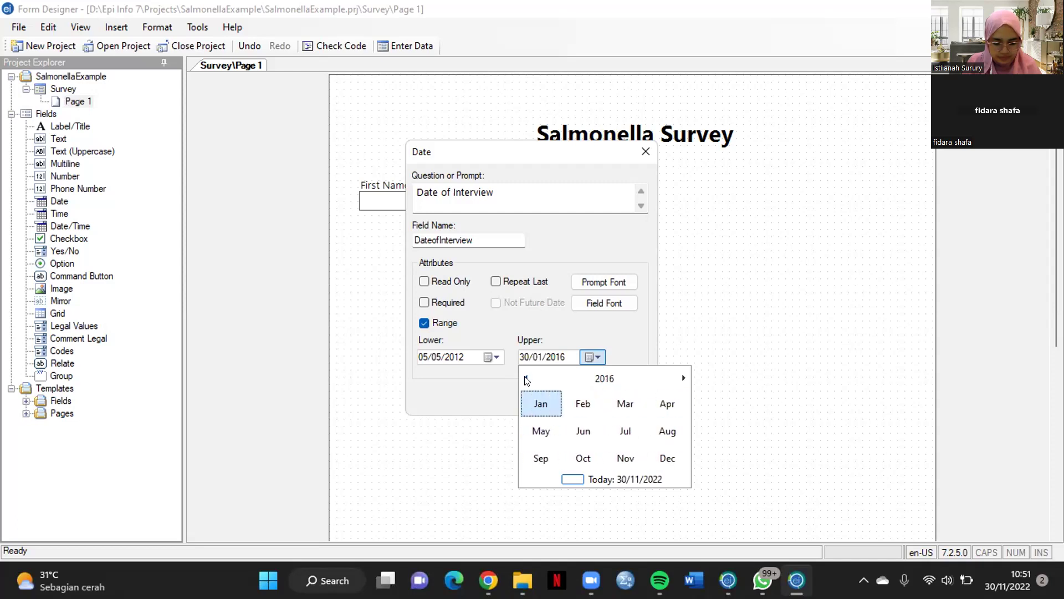
pyautogui.click(526, 379)
pyautogui.click(526, 378)
pyautogui.click(526, 378)
pyautogui.click(526, 378)
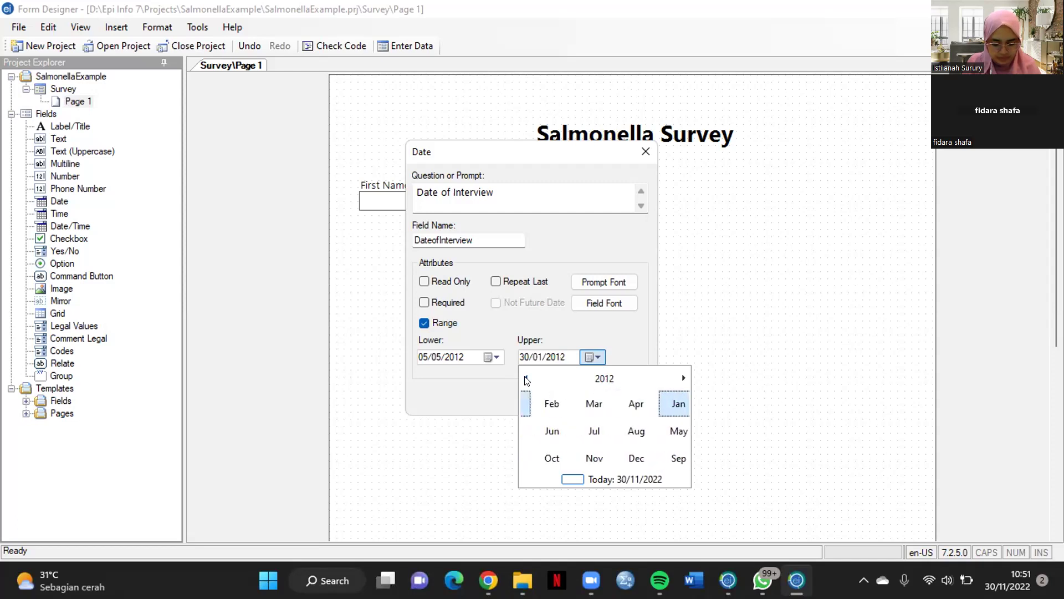
pyautogui.click(665, 458)
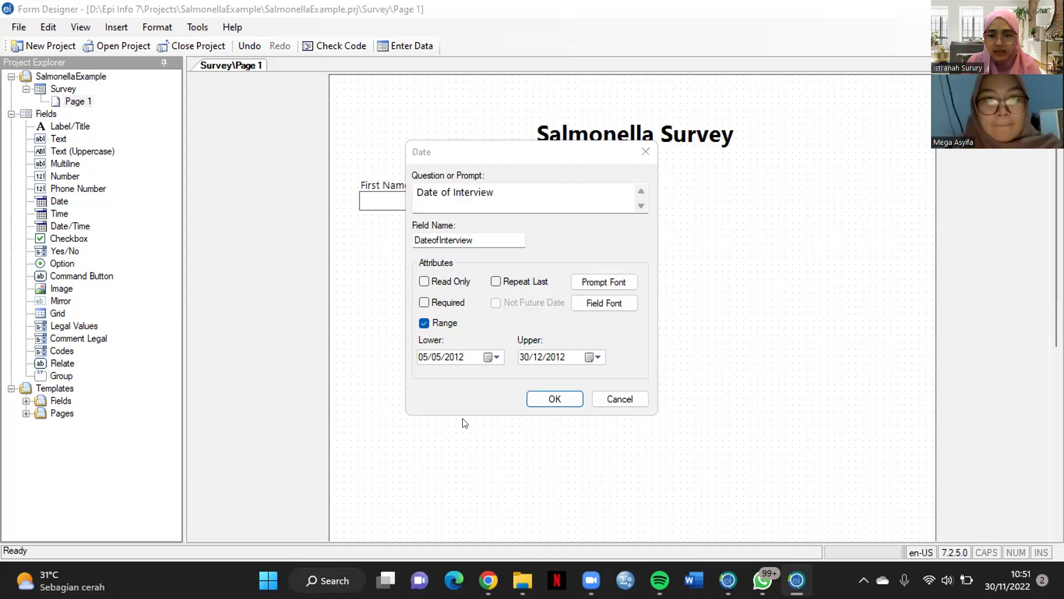
pyautogui.click(524, 357)
pyautogui.write('31')
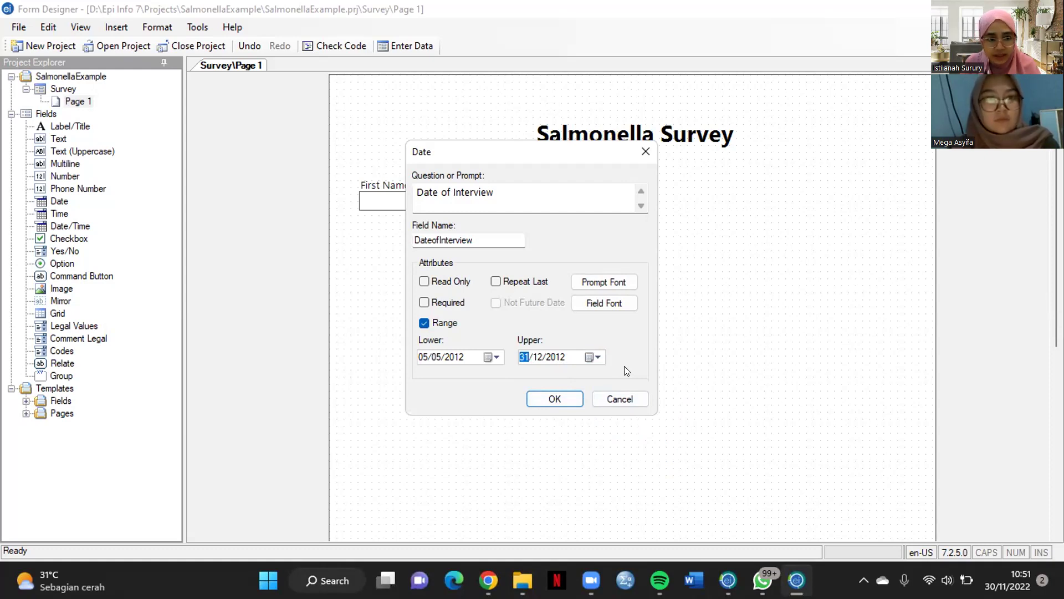
pyautogui.click(559, 398)
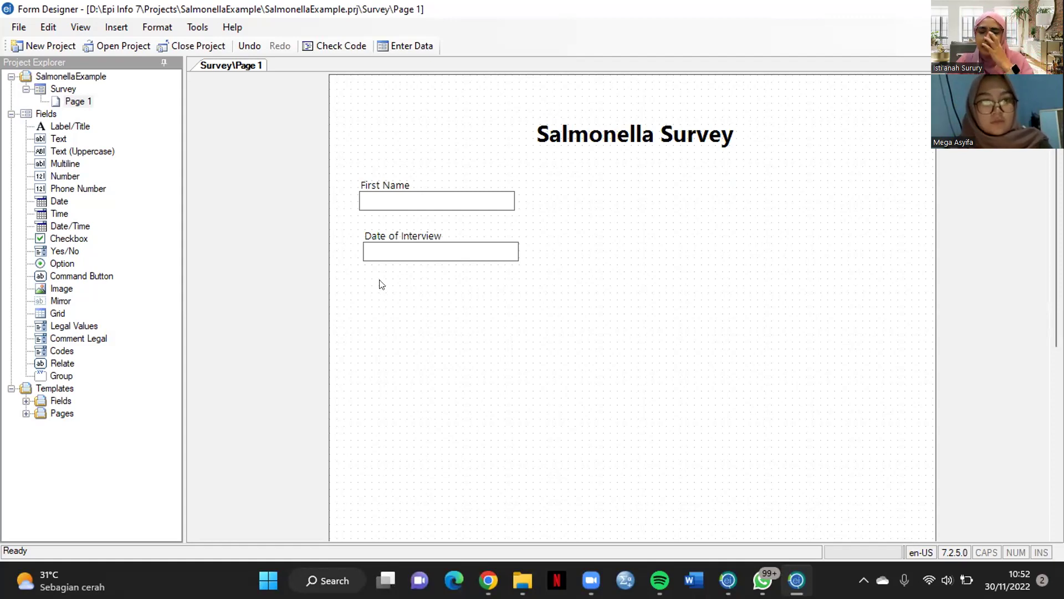
# Start a new Legal Values field below Date of Interview with the prompt "Gender" and its automatically generated field name
pyautogui.rightClick(364, 291)
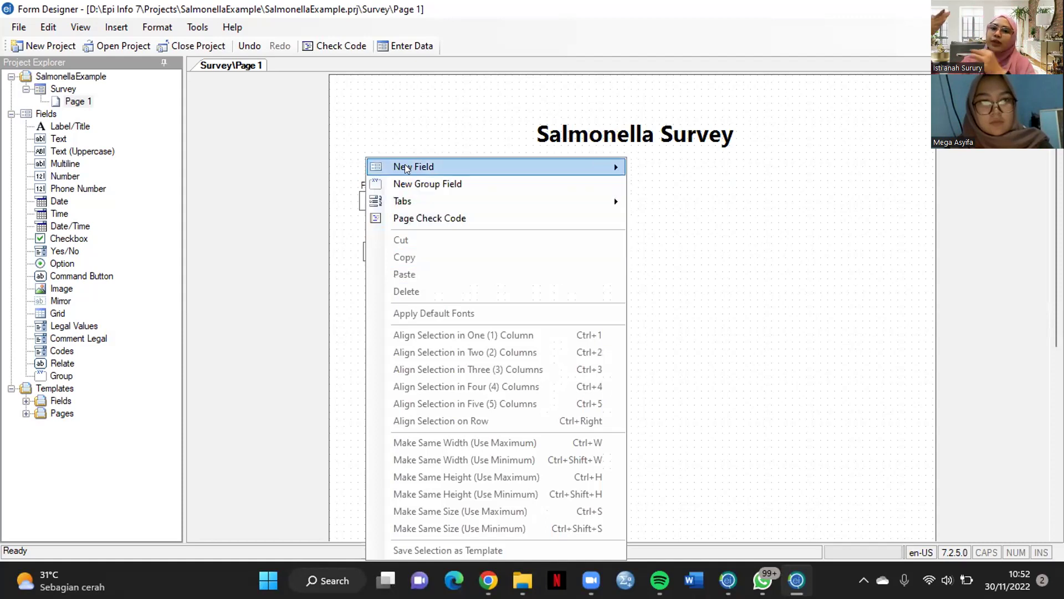
pyautogui.moveTo(404, 167)
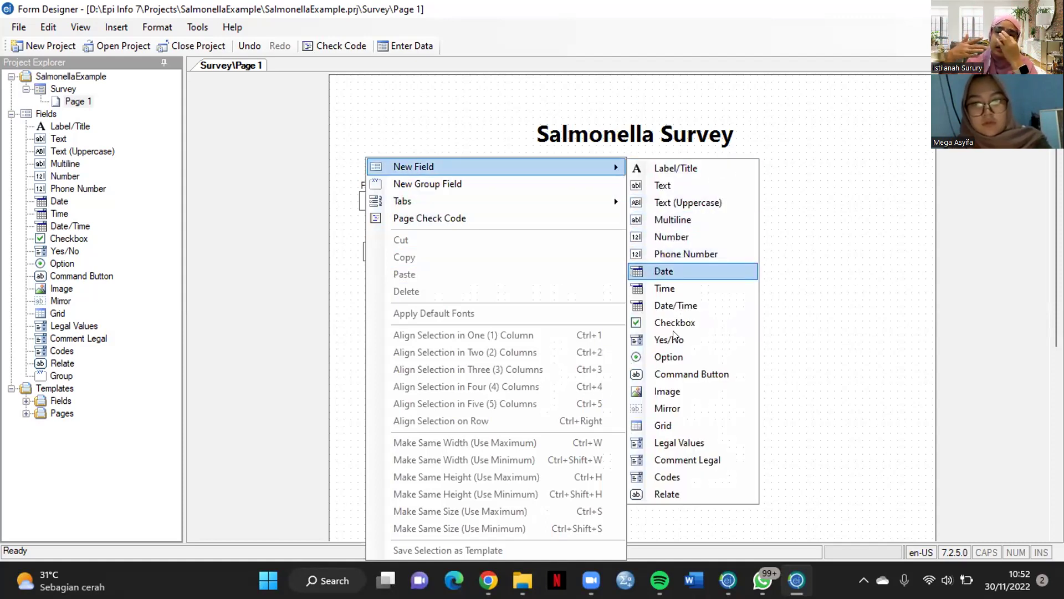
pyautogui.click(662, 445)
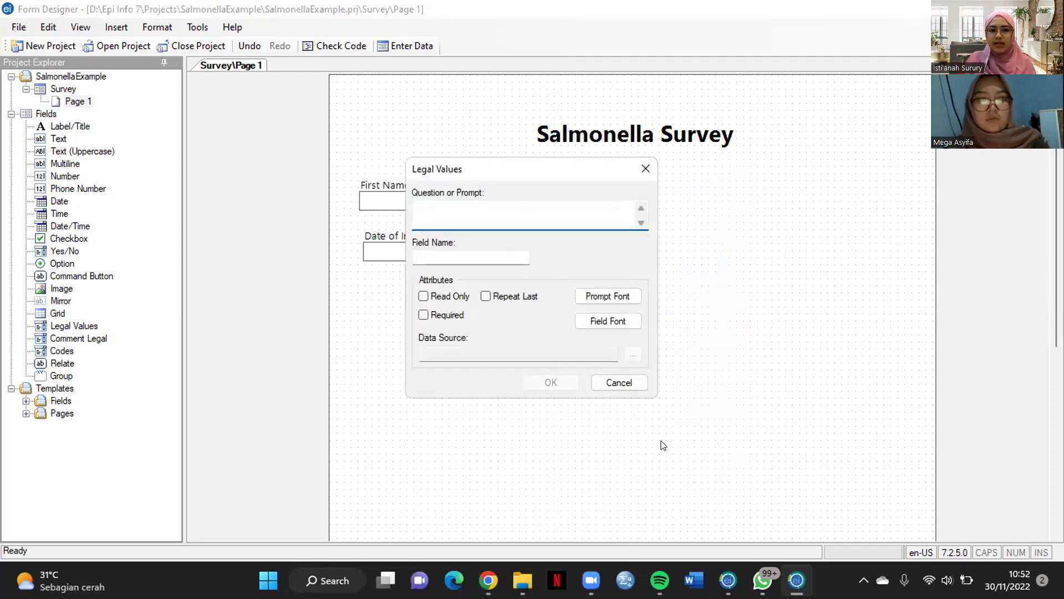
pyautogui.write('Ge')
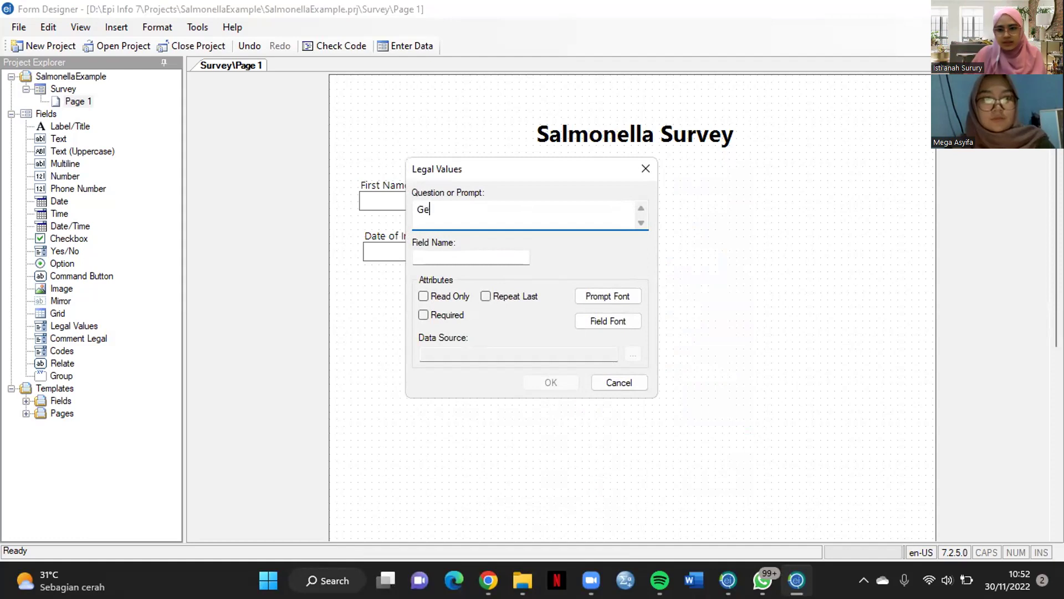
pyautogui.write('nder')
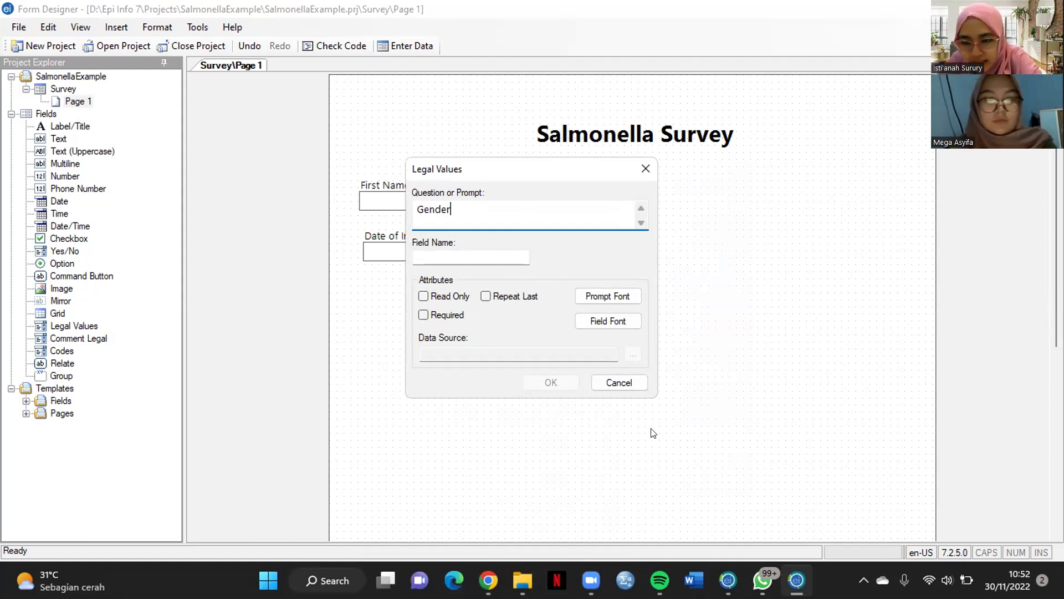
pyautogui.click(497, 259)
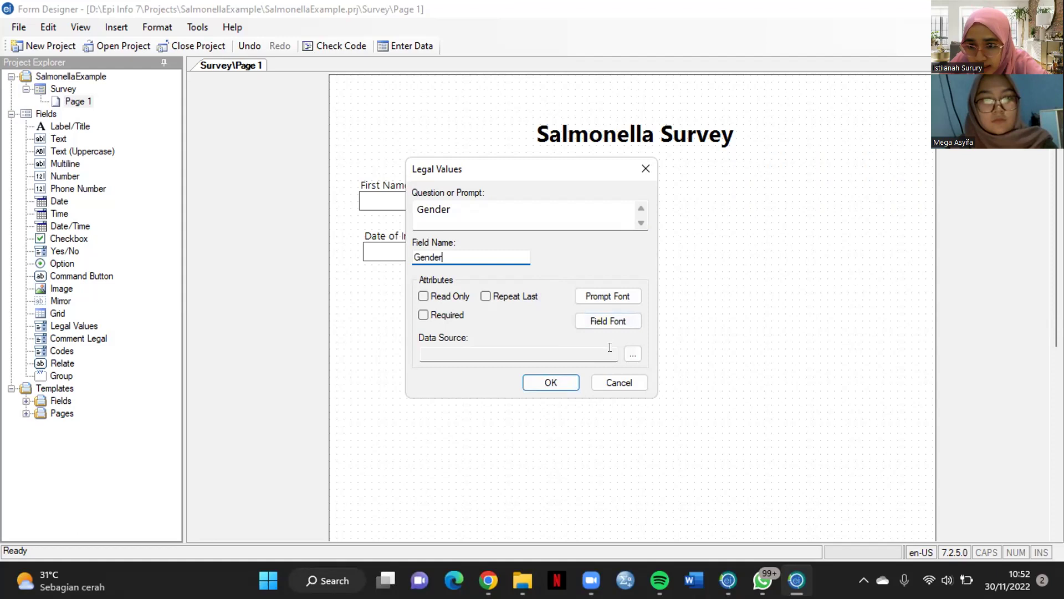
# Create a new data source for the Gender field with the values male and female
pyautogui.click(631, 353)
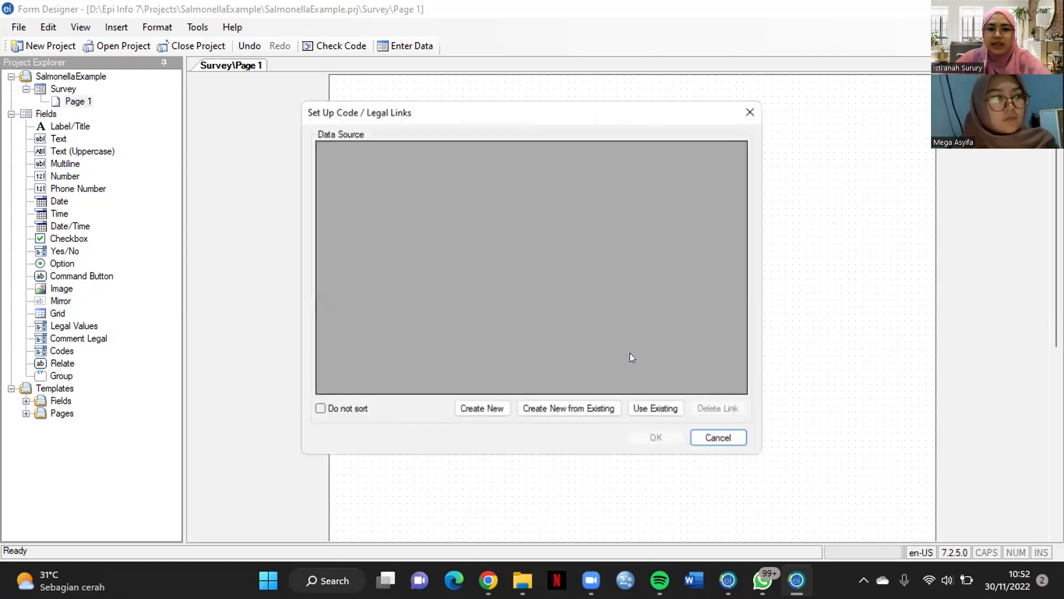
pyautogui.click(486, 409)
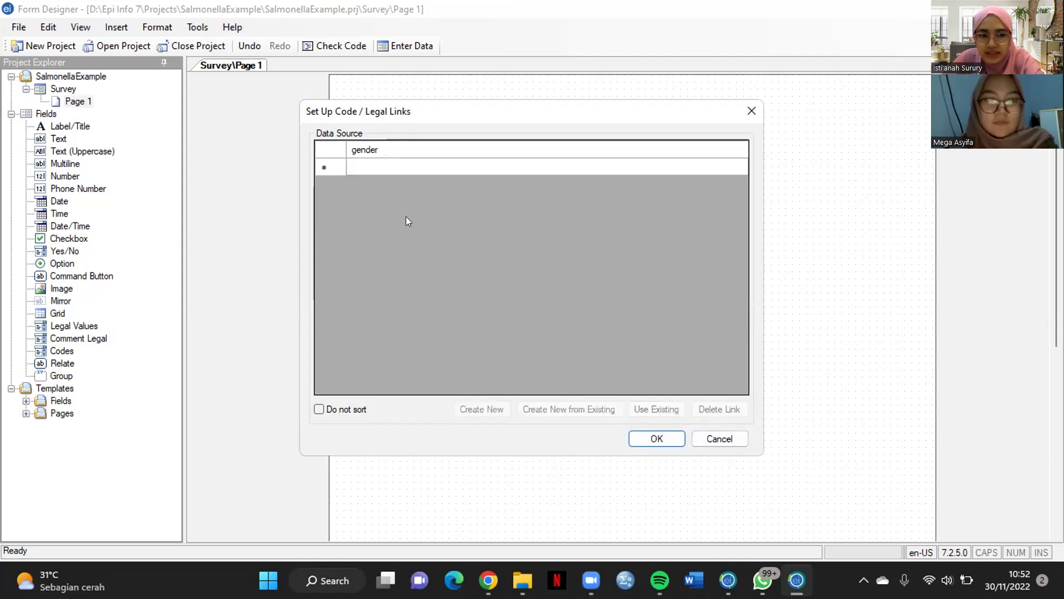
pyautogui.click(366, 169)
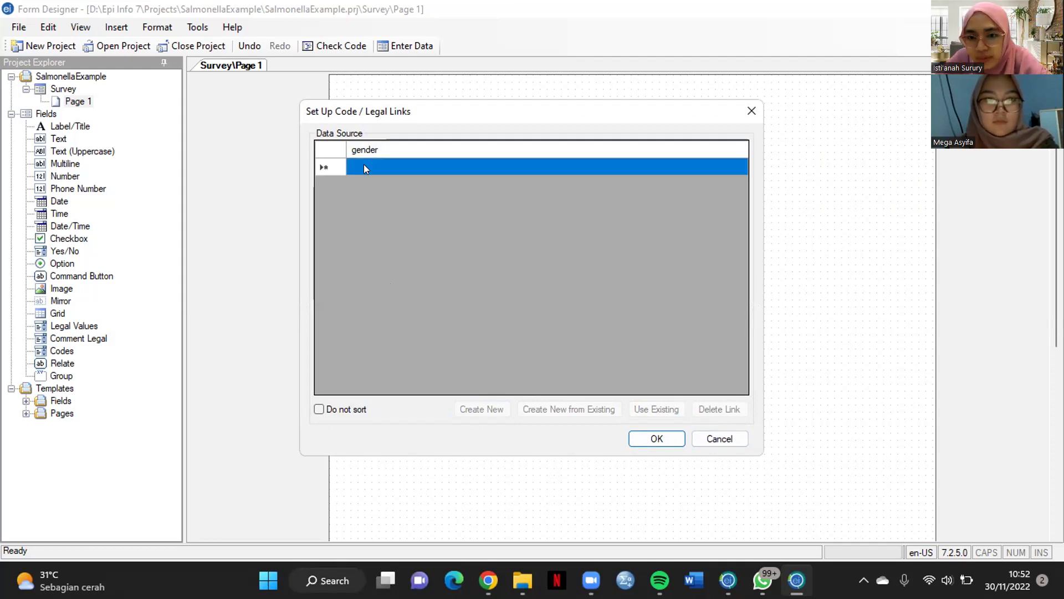
pyautogui.write('male')
pyautogui.press('Return')
pyautogui.write('female')
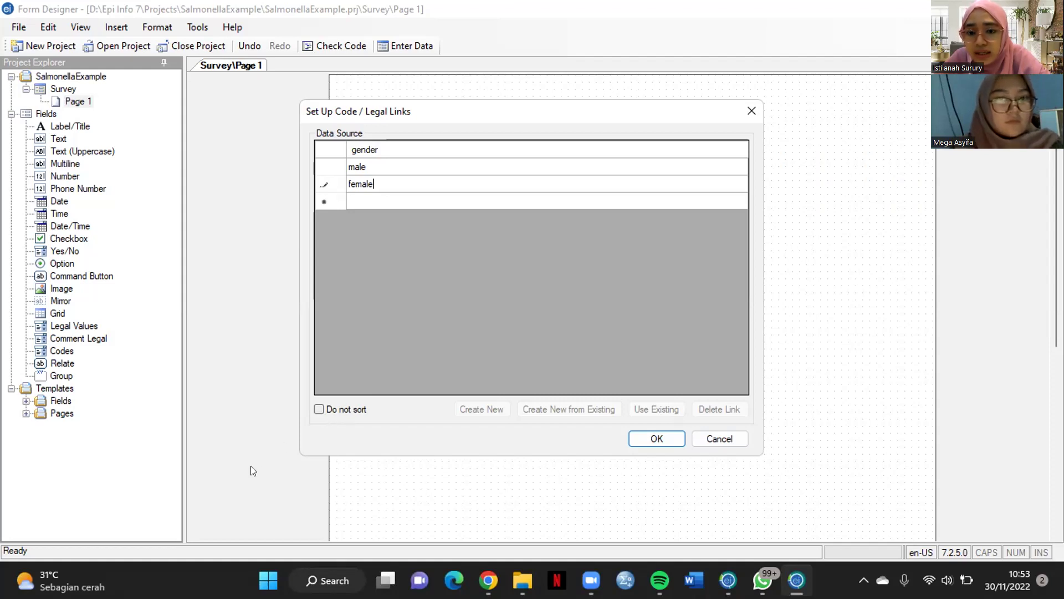
# Turn off sorting for the gender list, accept it, and add the Gender field to the page
pyautogui.click(319, 409)
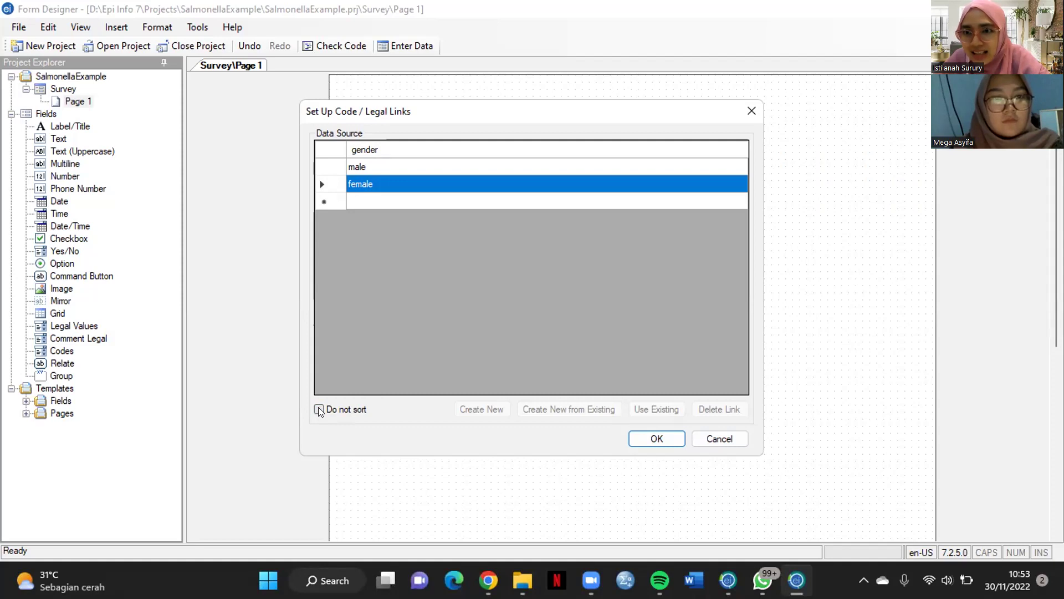
pyautogui.click(320, 410)
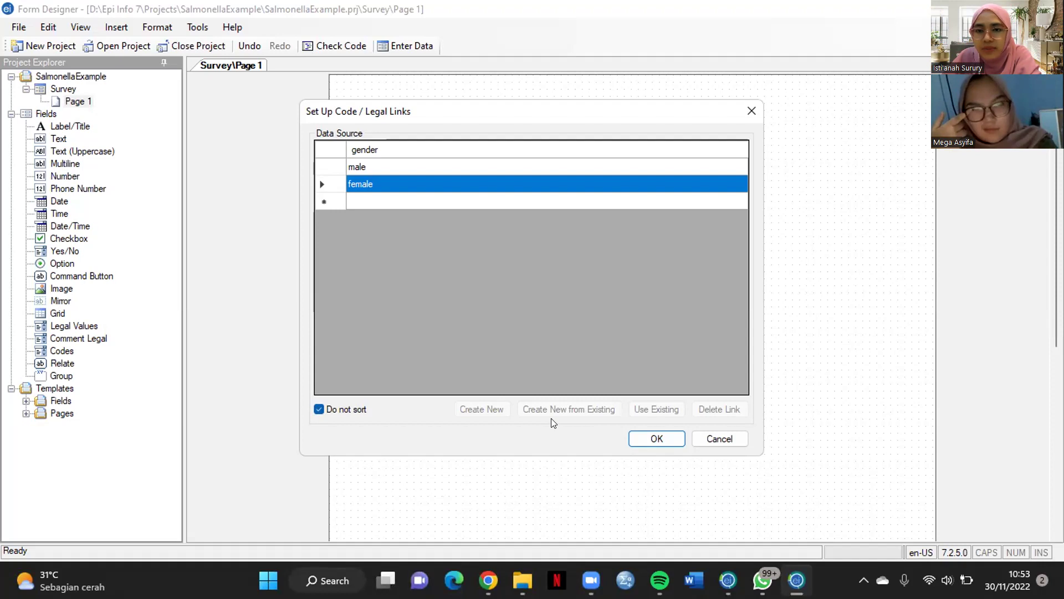
pyautogui.click(664, 440)
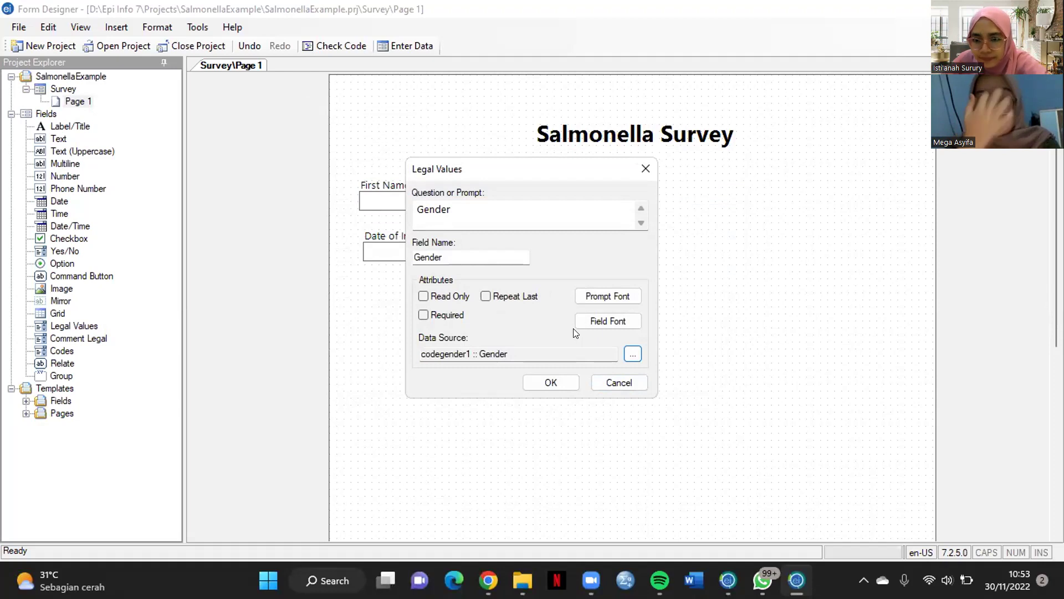
pyautogui.click(552, 382)
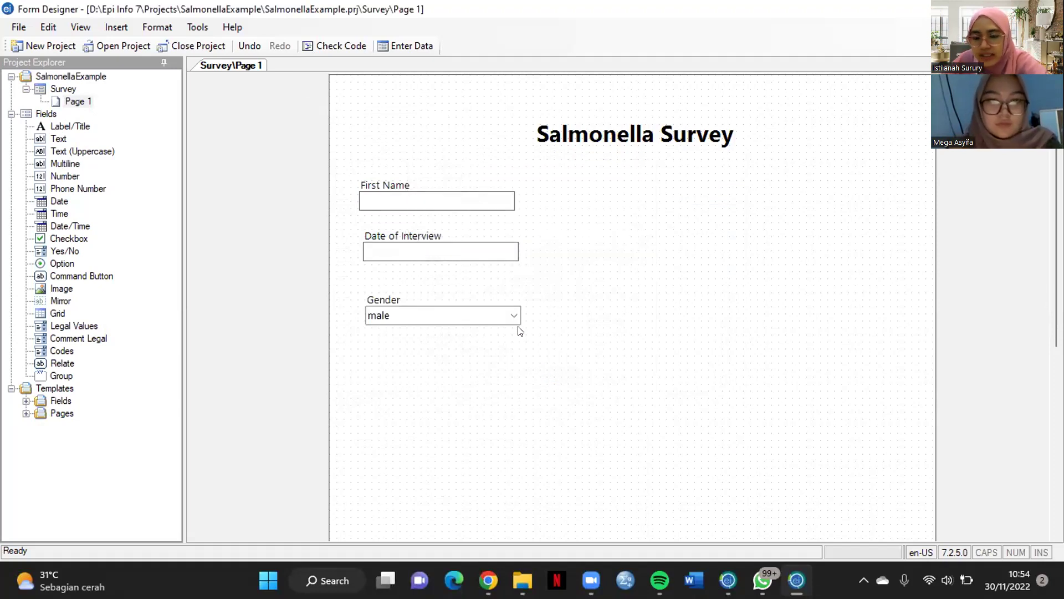
# Check the choices in the Gender drop-down list and move its box slightly lower beneath the label
pyautogui.click(509, 312)
pyautogui.click(509, 312)
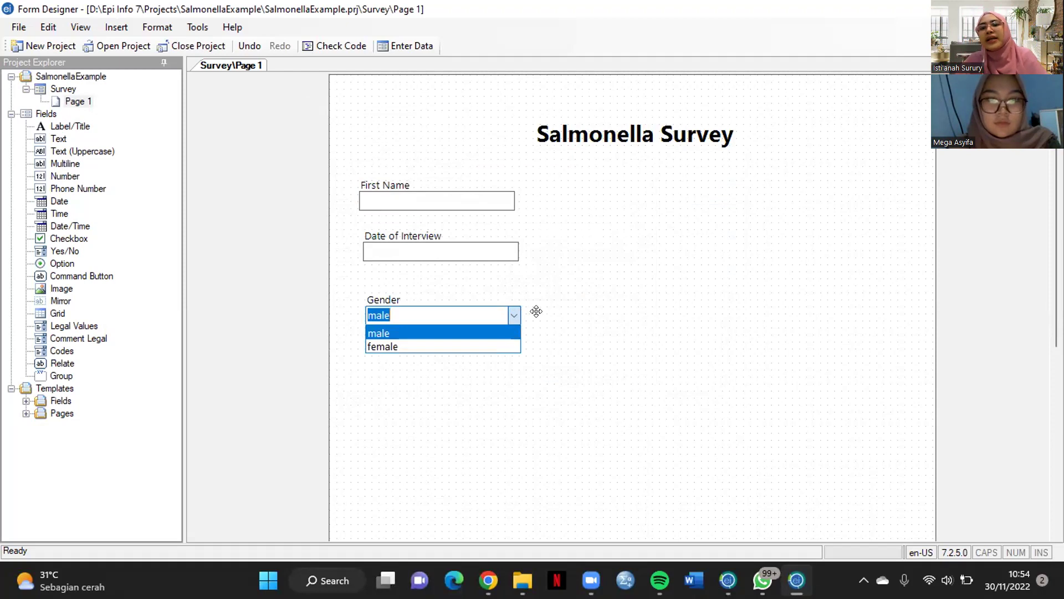
pyautogui.click(263, 346)
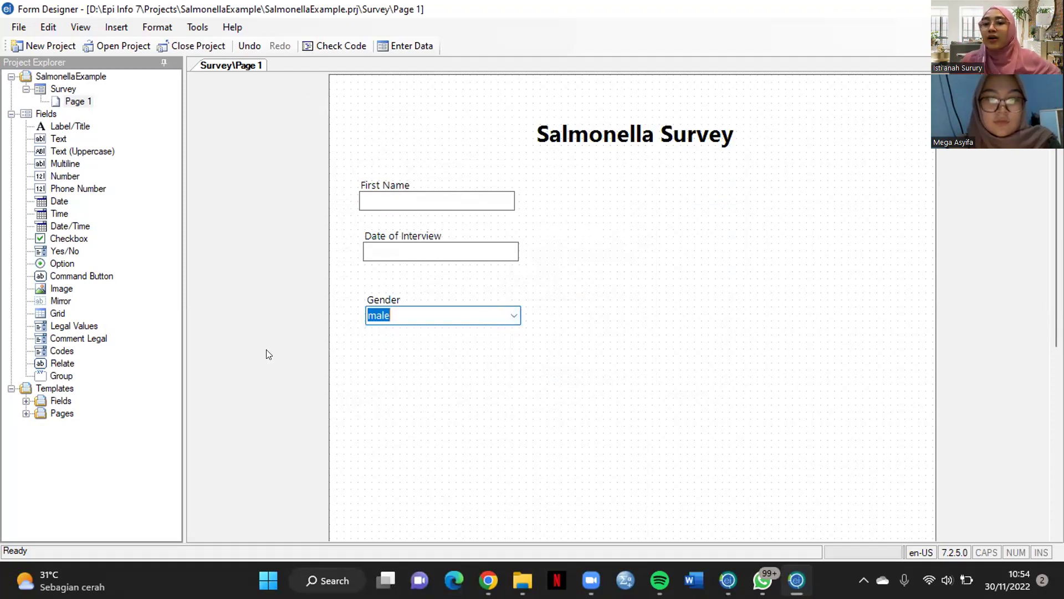
pyautogui.click(407, 309)
pyautogui.moveTo(407, 310); pyautogui.dragTo(408, 328)
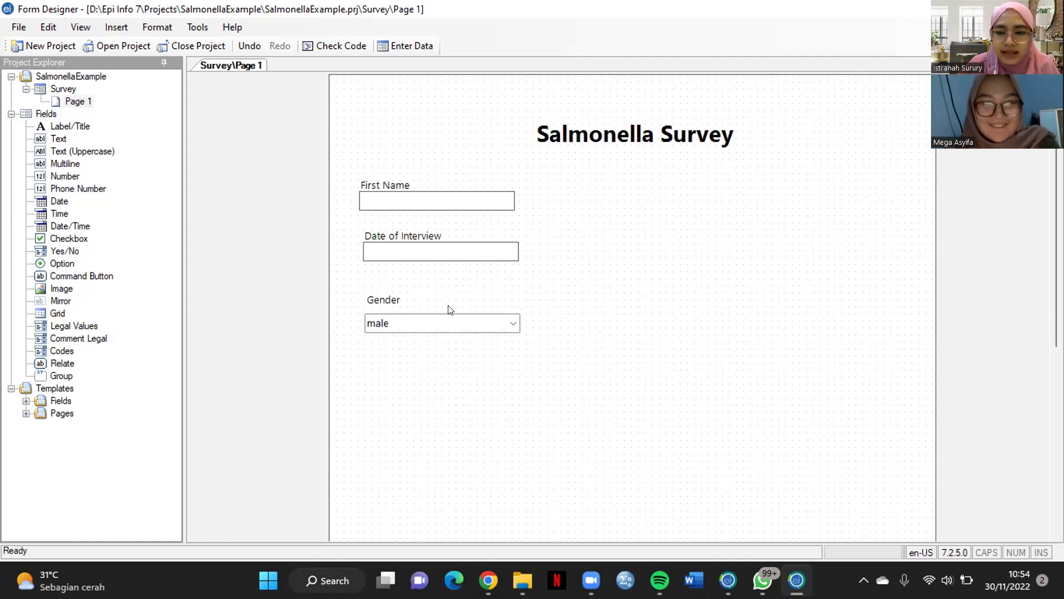
# Start a new Number field below Gender with the prompt "Age" and its automatically generated field name
pyautogui.rightClick(366, 358)
pyautogui.moveTo(510, 161)
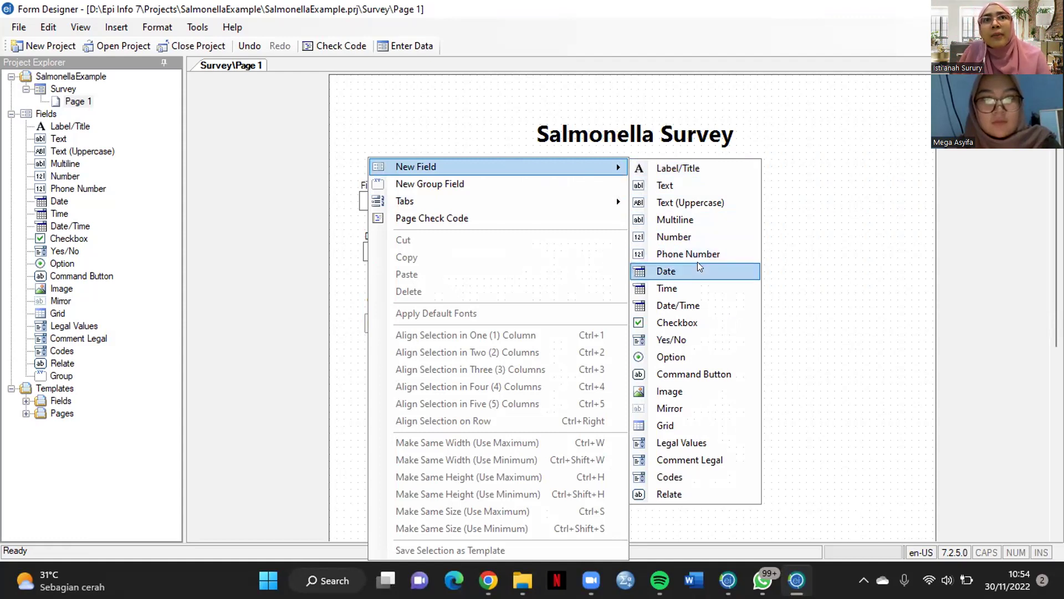
pyautogui.click(674, 238)
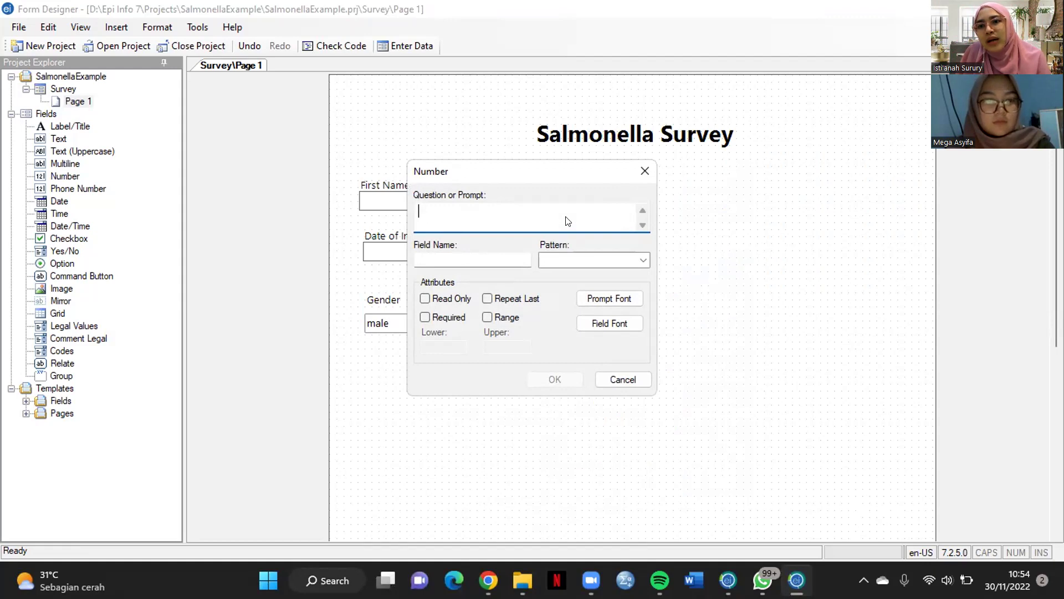
pyautogui.click(318, 417)
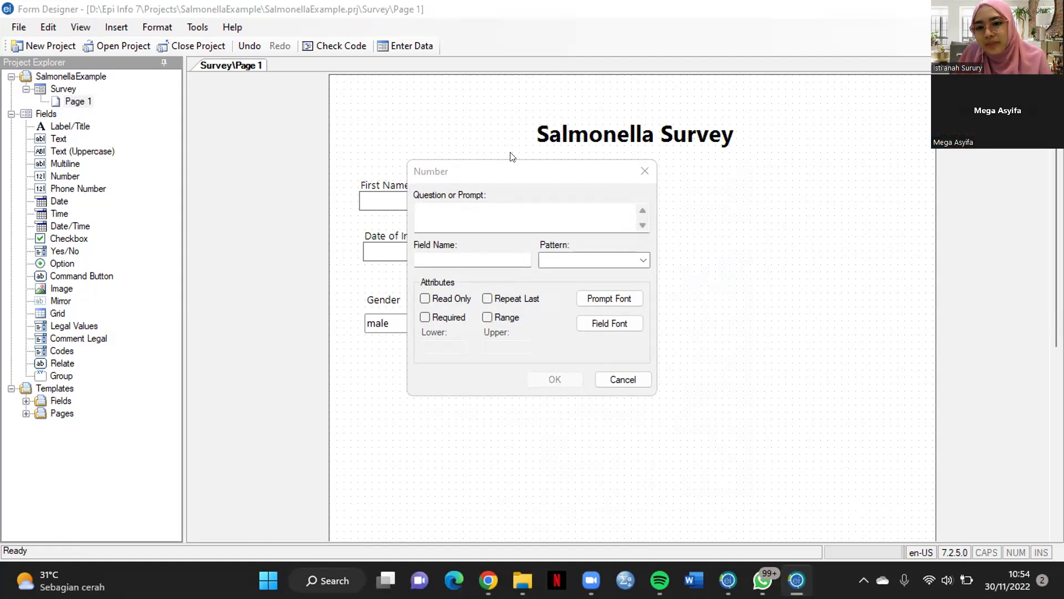
pyautogui.click(481, 213)
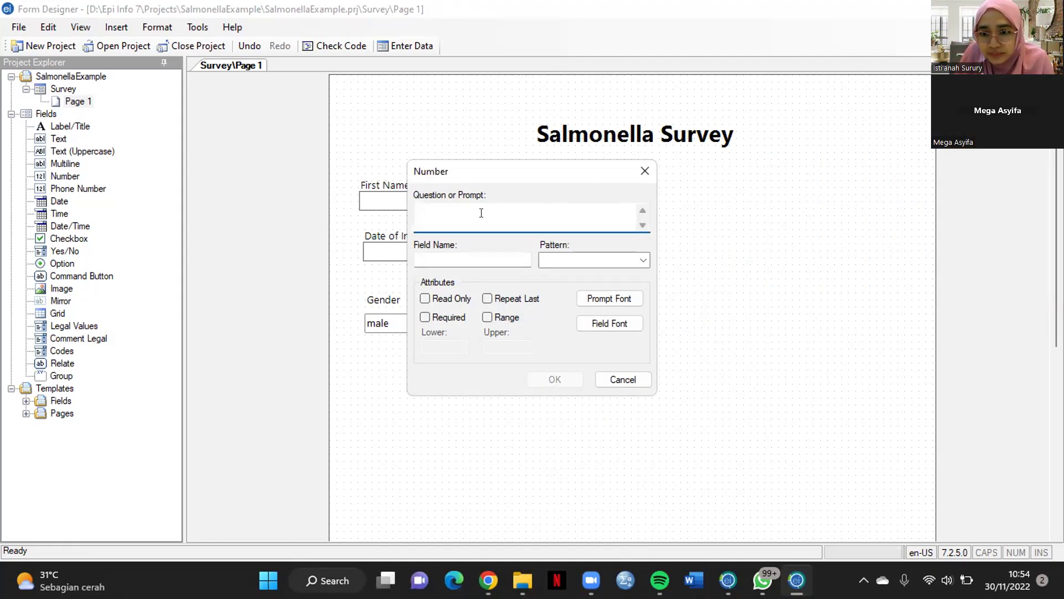
pyautogui.write('Age')
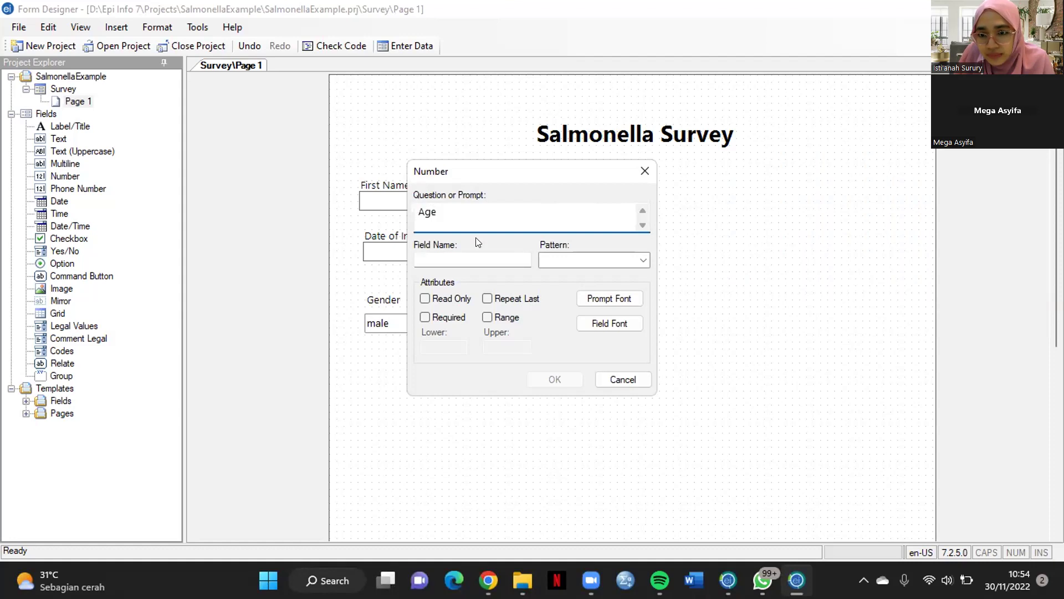
pyautogui.click(484, 258)
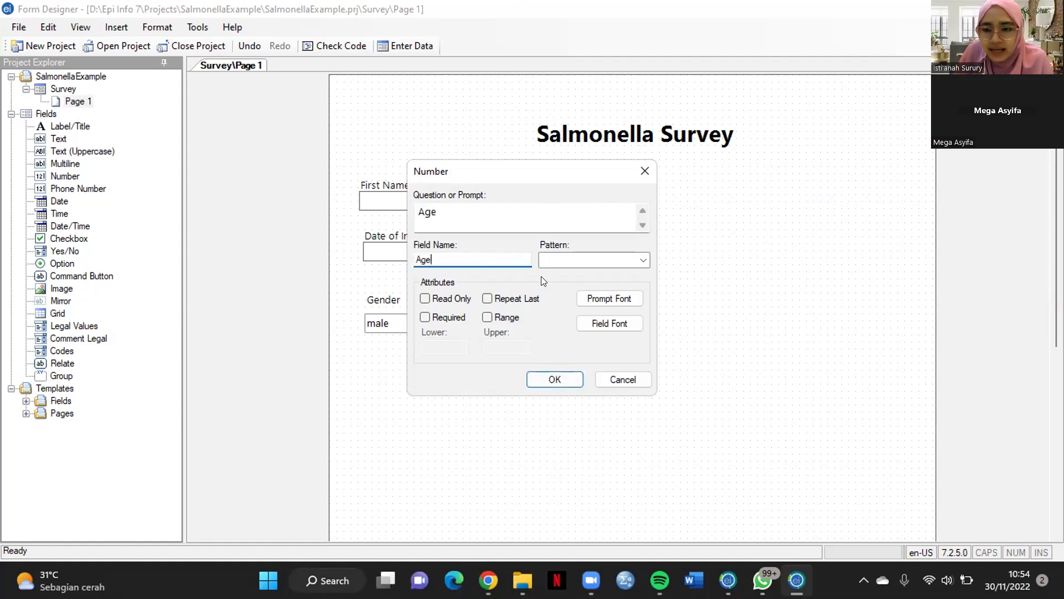
# Set the Age field's pattern to ###
pyautogui.click(643, 261)
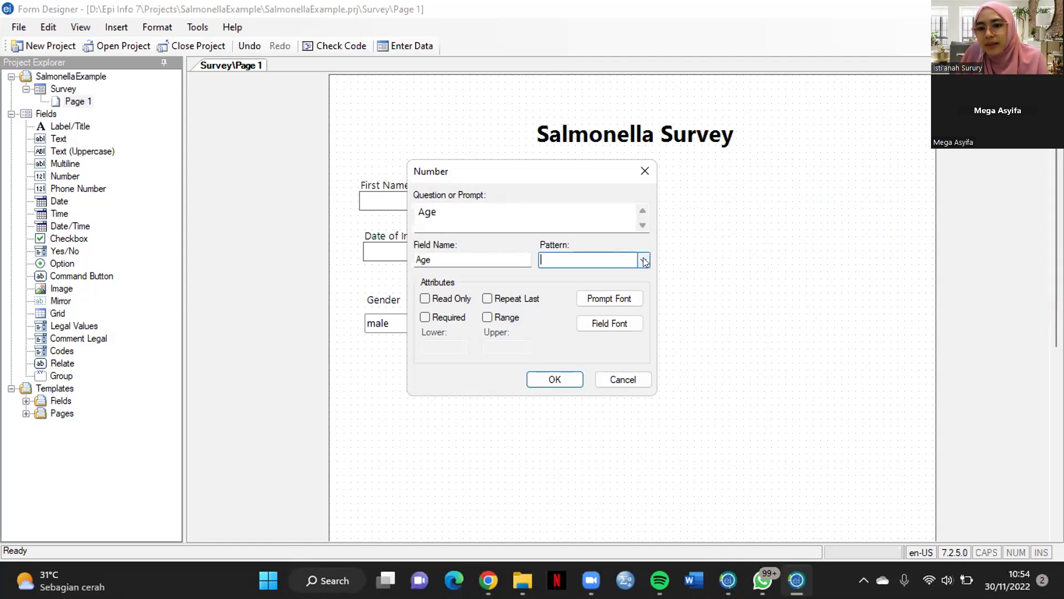
pyautogui.click(643, 261)
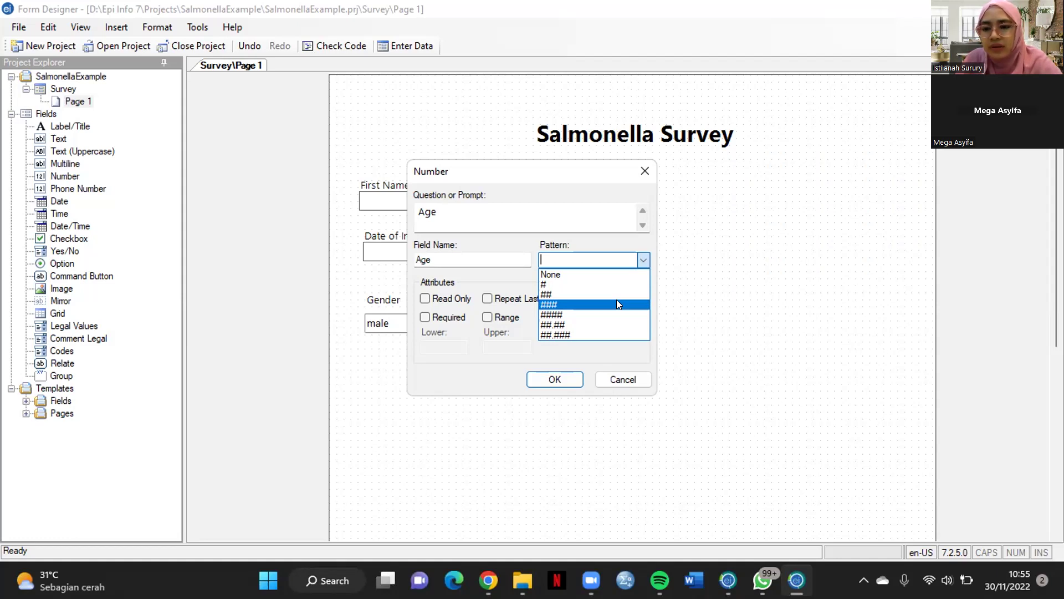
pyautogui.click(618, 304)
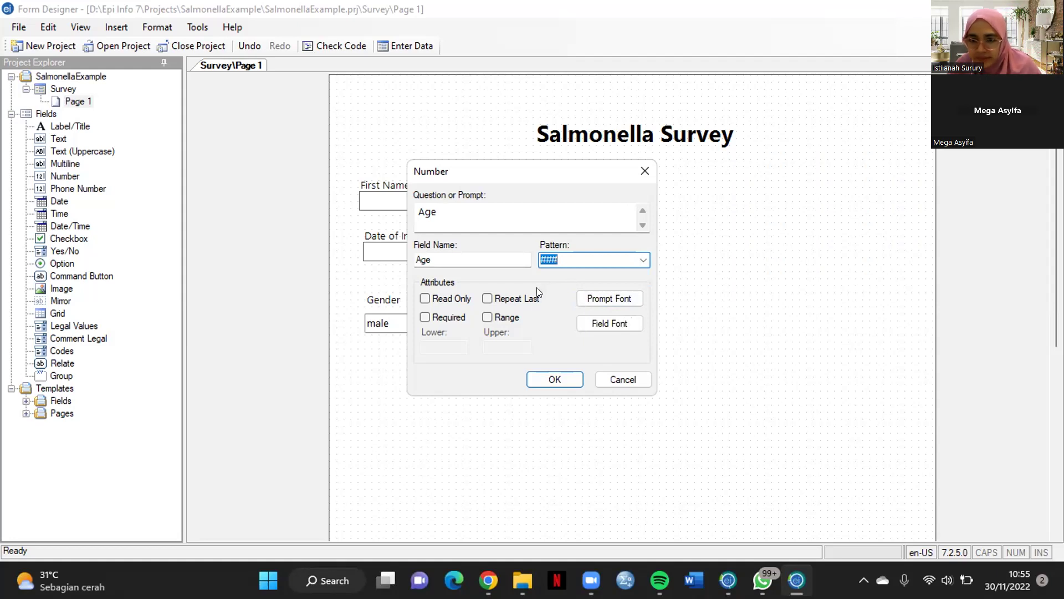
# Enable a range from 0 to 110 for the Age field and add the field to the page
pyautogui.click(494, 316)
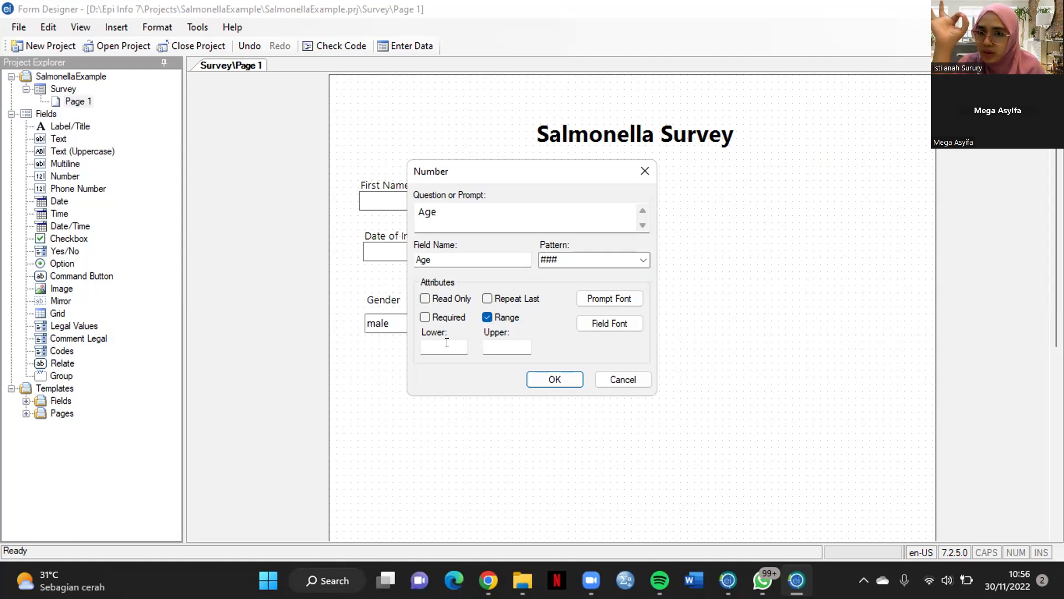
pyautogui.click(447, 344)
pyautogui.write('0')
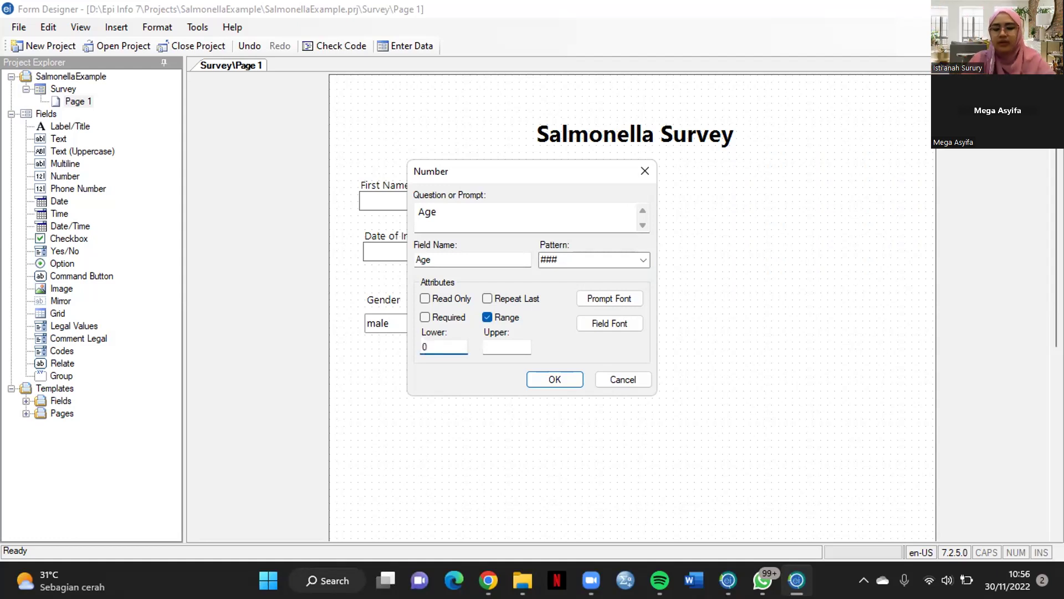
pyautogui.click(487, 346)
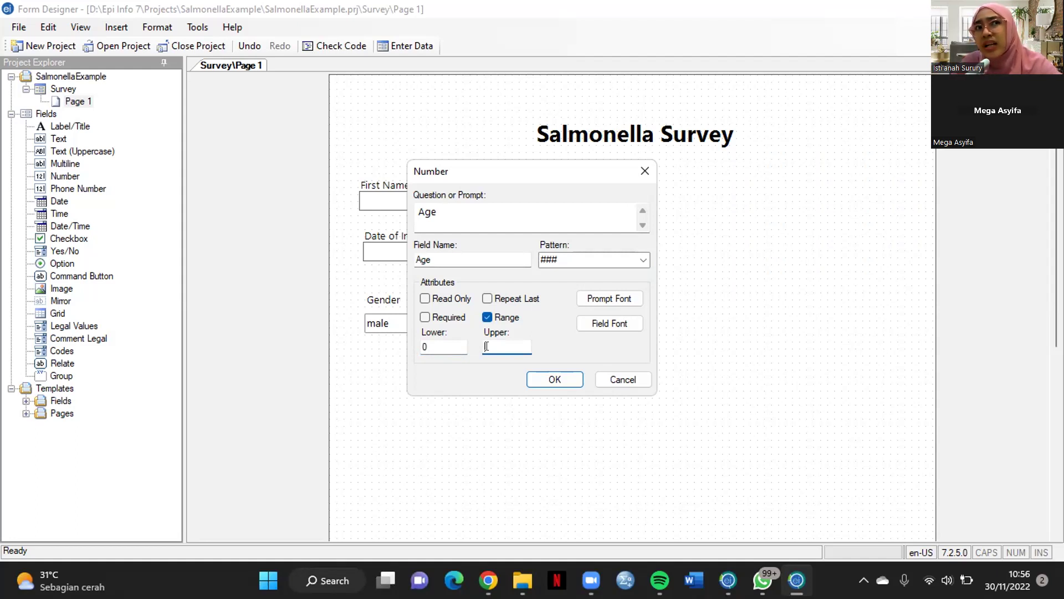
pyautogui.write('100')
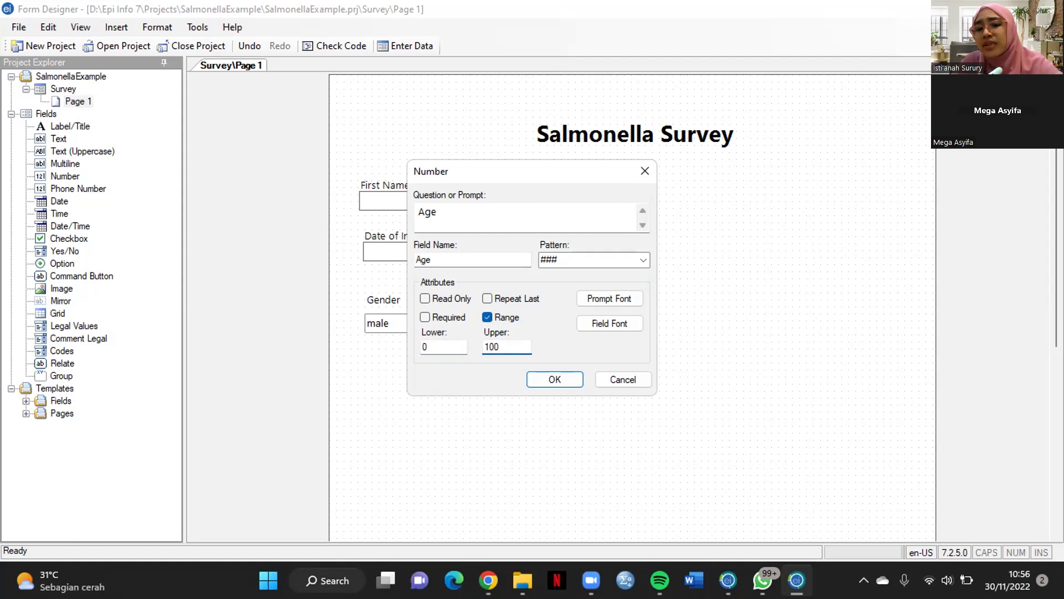
pyautogui.press('BackSpace')
pyautogui.press('BackSpace')
pyautogui.write('10')
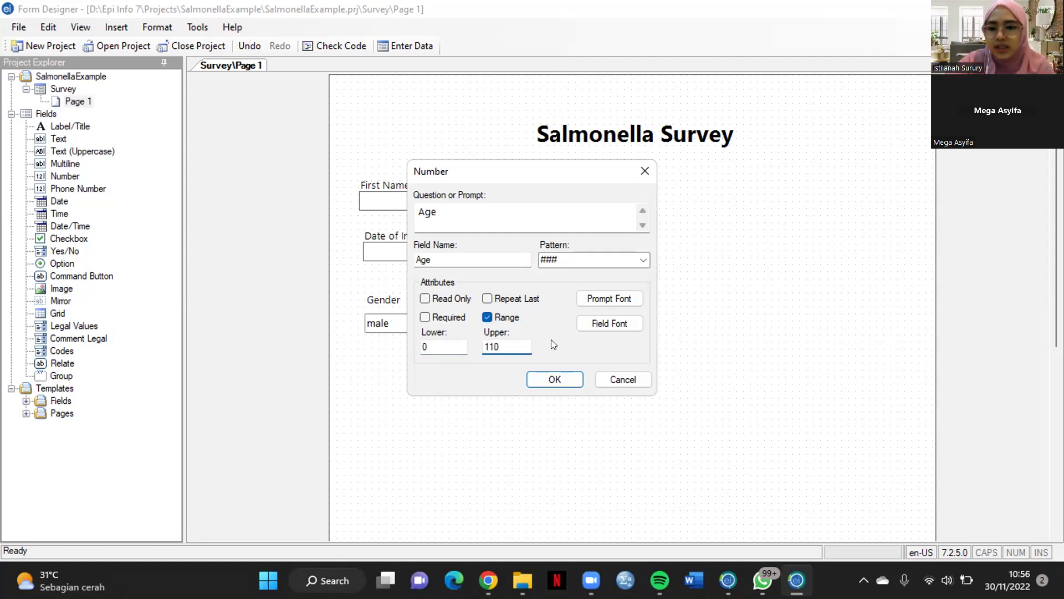
pyautogui.click(552, 381)
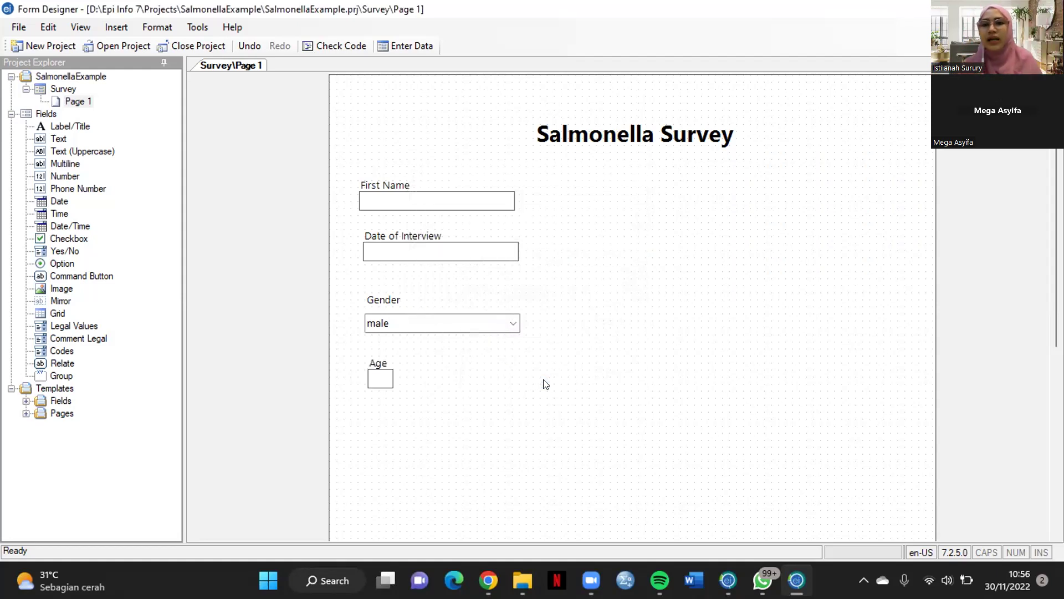
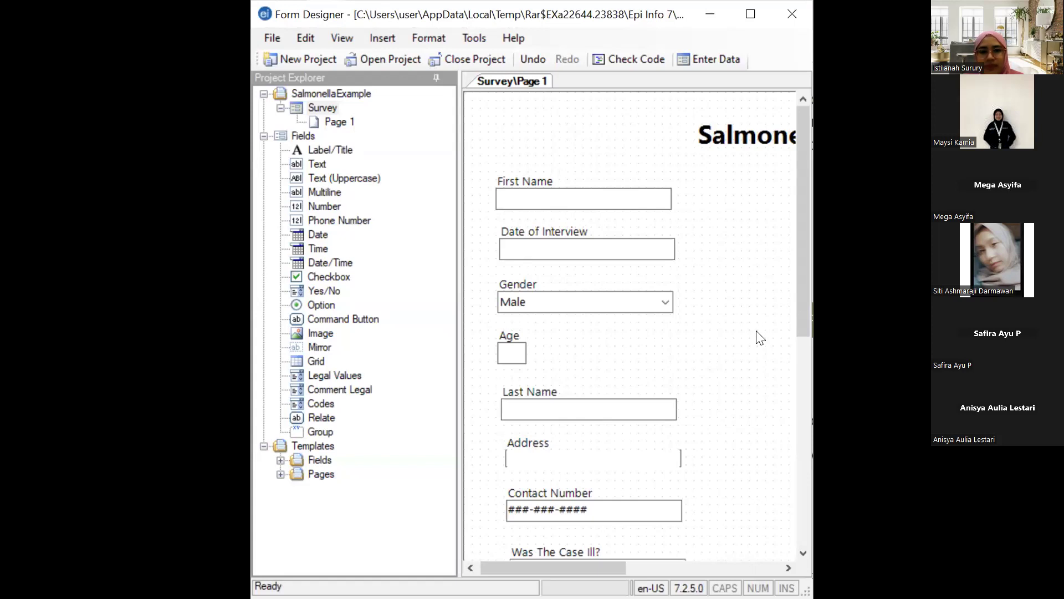
# Maximize the Form Designer window and review the lower fields of the Survey page
pyautogui.click(746, 135)
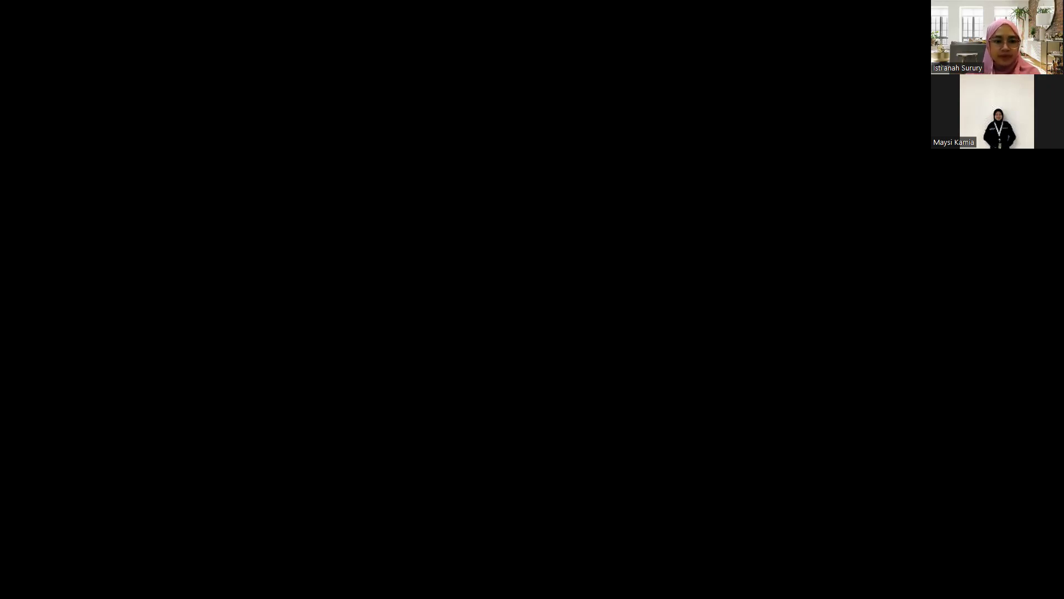
pyautogui.scroll(-1, 852, 163)
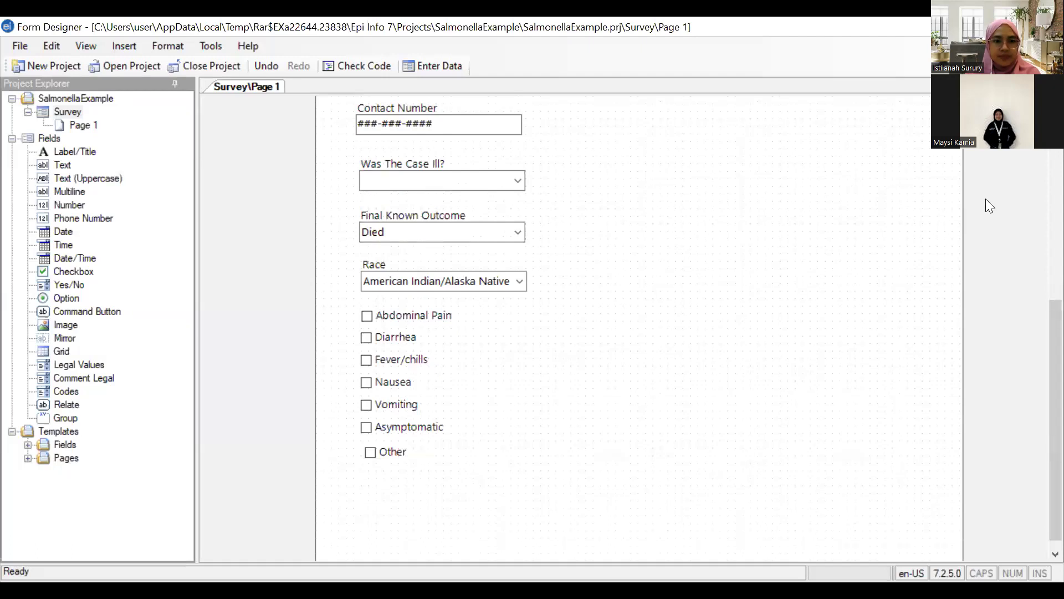
# Move the Other checkbox into line with the symptom checkboxes above it, directly below Asymptomatic
pyautogui.scroll(2, 1041, 347)
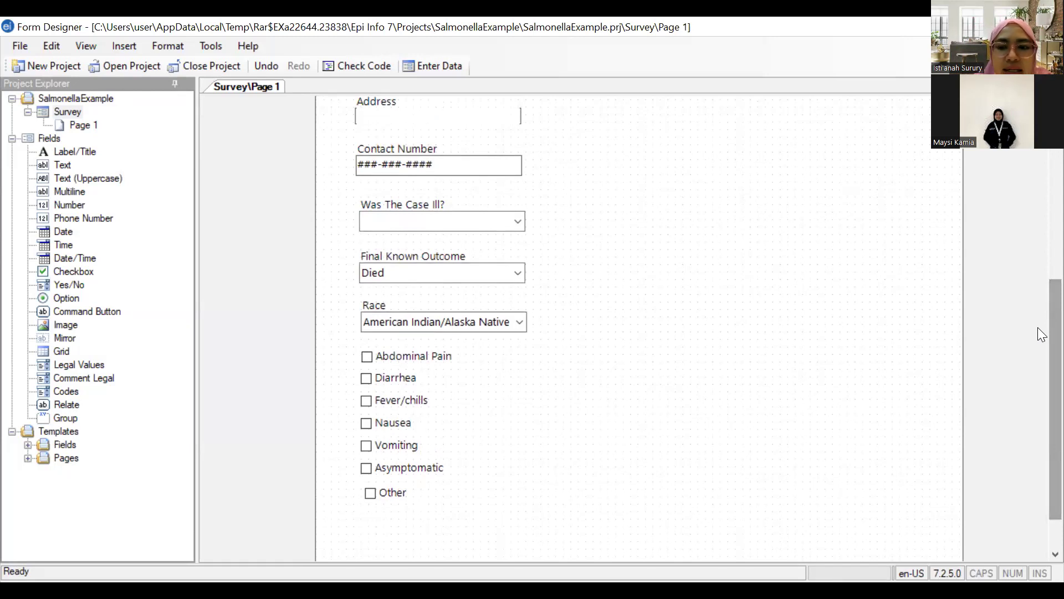
pyautogui.scroll(2, 1041, 334)
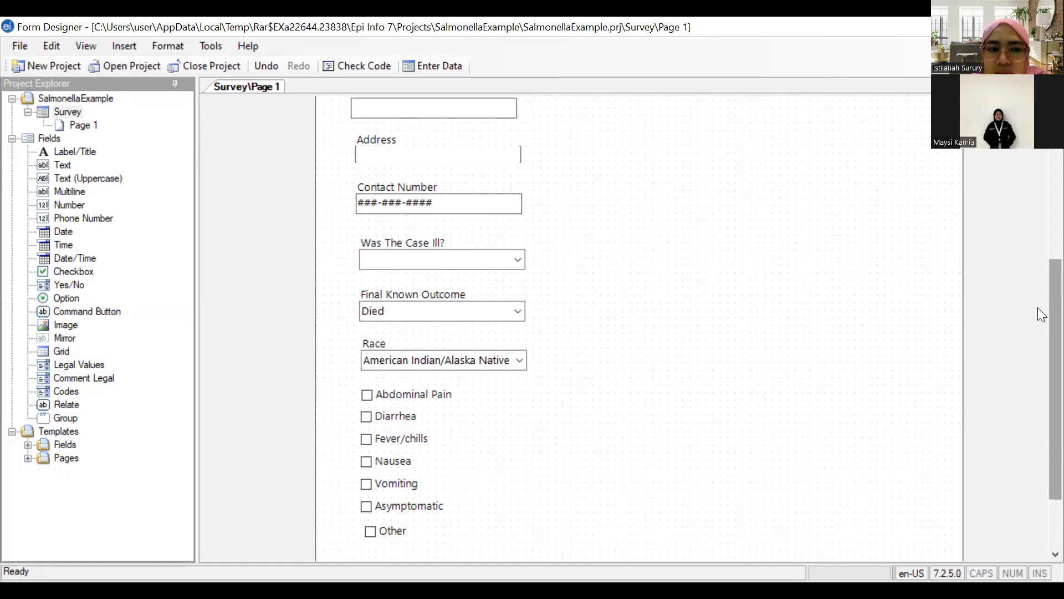
pyautogui.scroll(9, 1041, 299)
pyautogui.scroll(-6, 1039, 283)
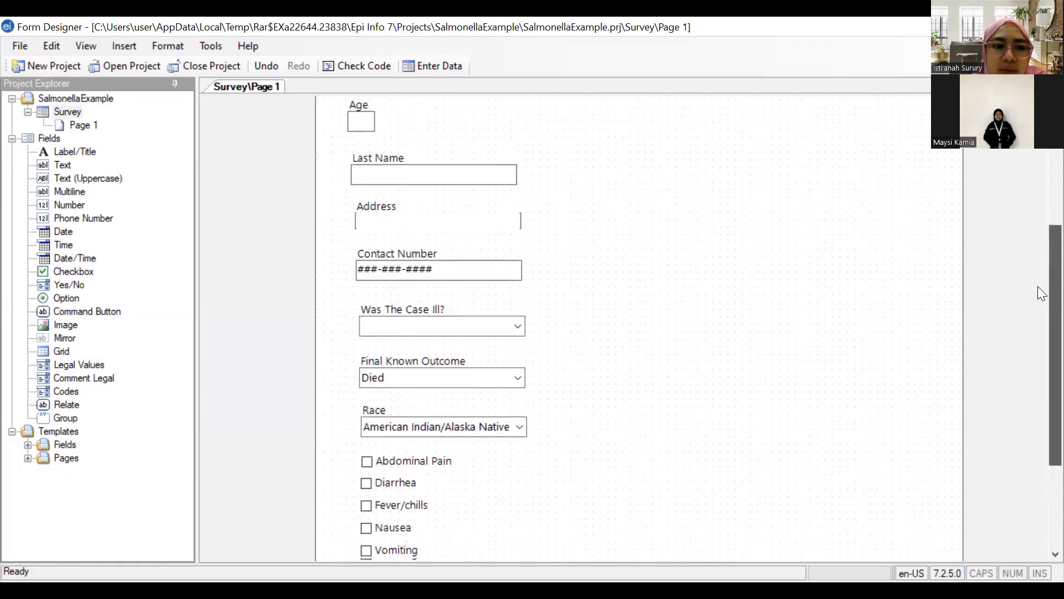
pyautogui.scroll(-3, 1041, 294)
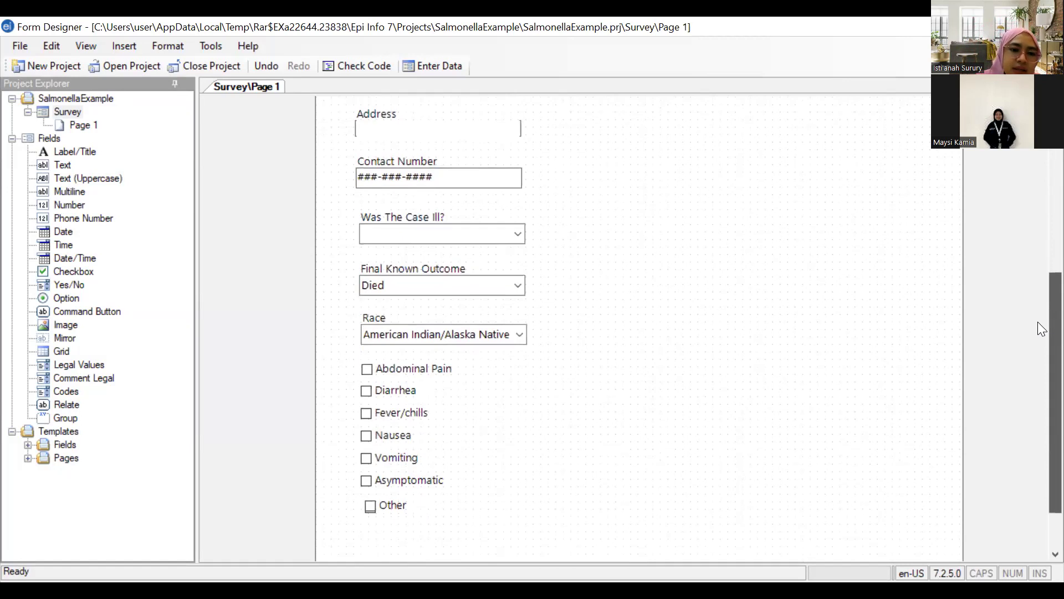
pyautogui.click(391, 502)
pyautogui.moveTo(402, 501); pyautogui.dragTo(398, 498)
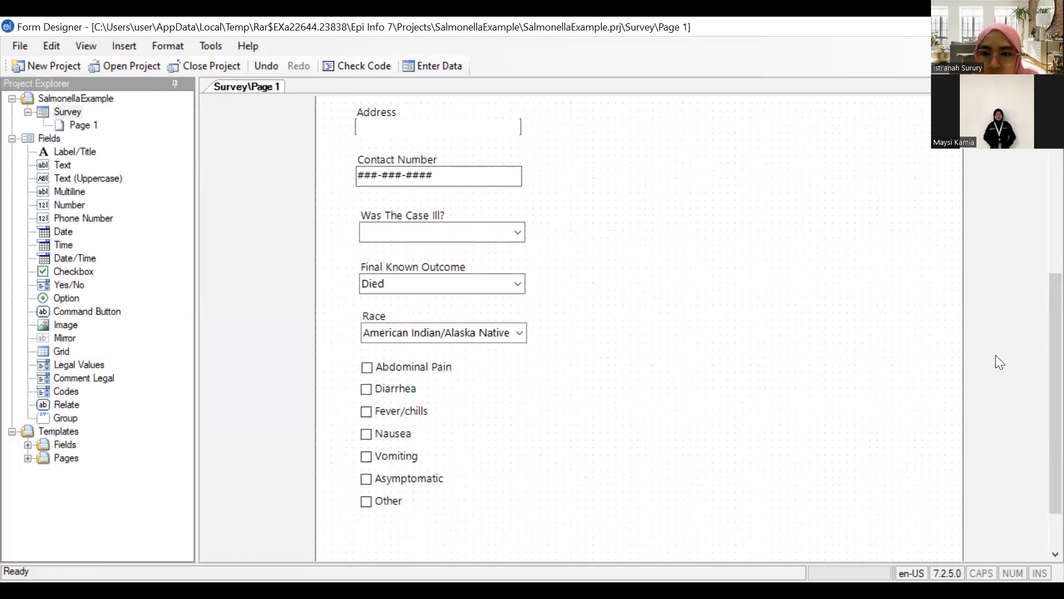
# Start a new group field around the seven symptom checkboxes from Abdominal Pain to Other
pyautogui.moveTo(1038, 371); pyautogui.dragTo(1038, 346)
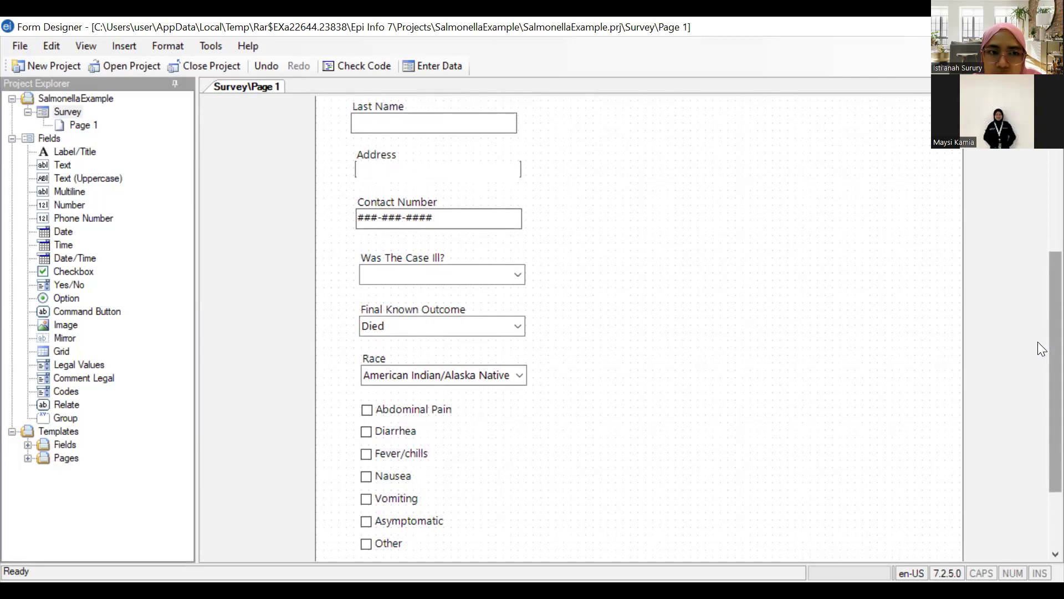
pyautogui.click(356, 407)
pyautogui.moveTo(341, 396); pyautogui.dragTo(486, 557)
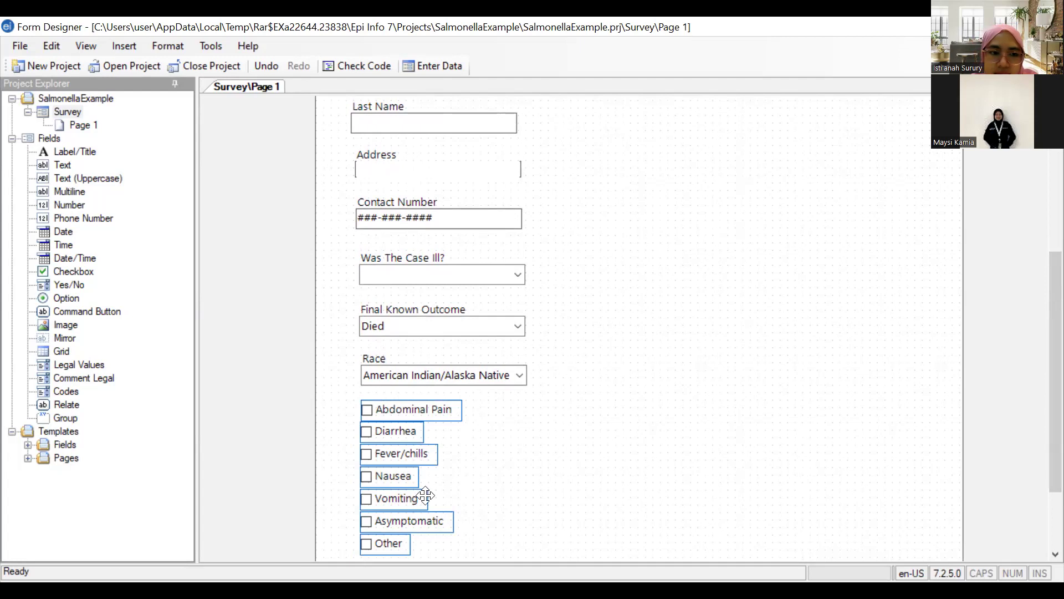
pyautogui.click(396, 411)
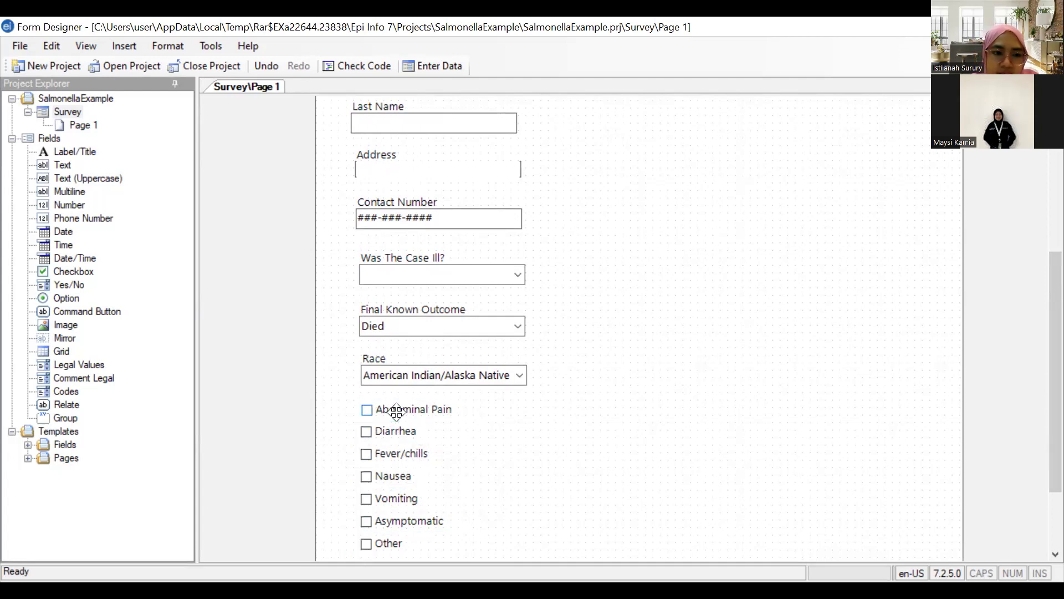
pyautogui.moveTo(336, 396); pyautogui.dragTo(505, 555)
pyautogui.rightClick(583, 452)
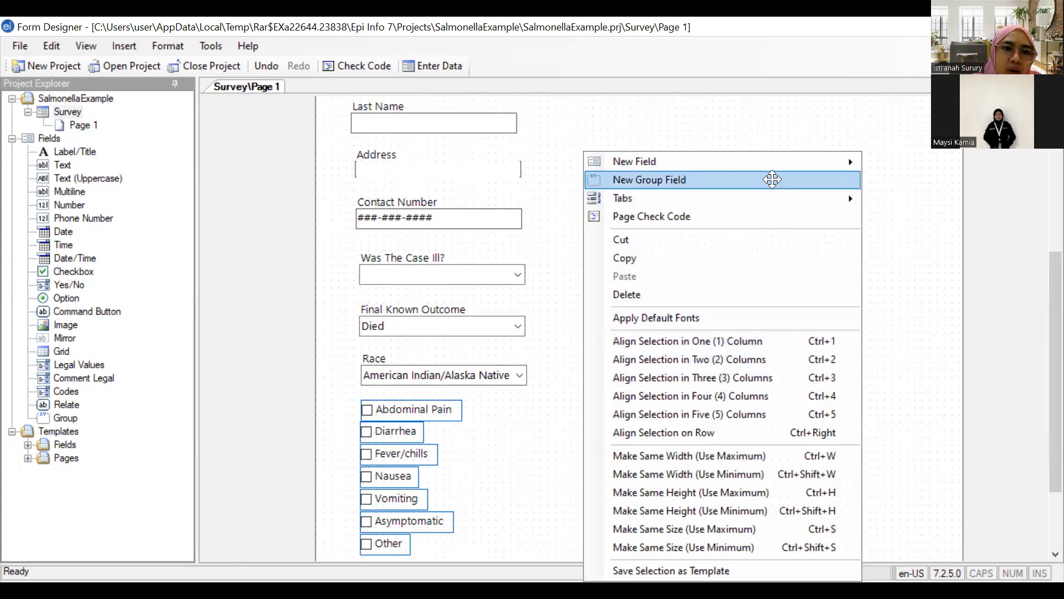
pyautogui.click(772, 179)
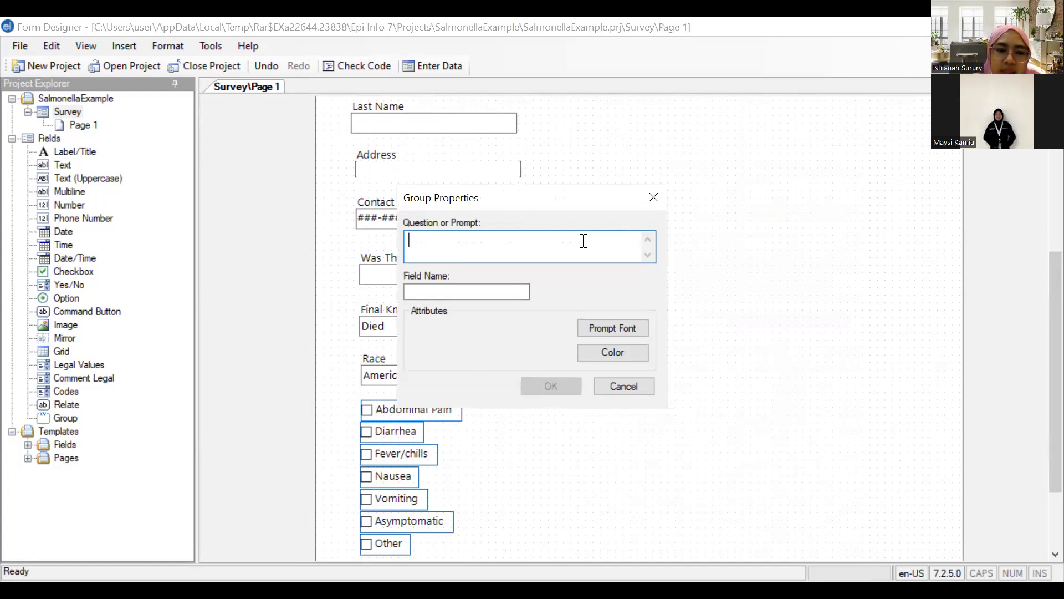
# Set both the prompt and the field name of the group to Symptoms and add it to the page
pyautogui.write('S')
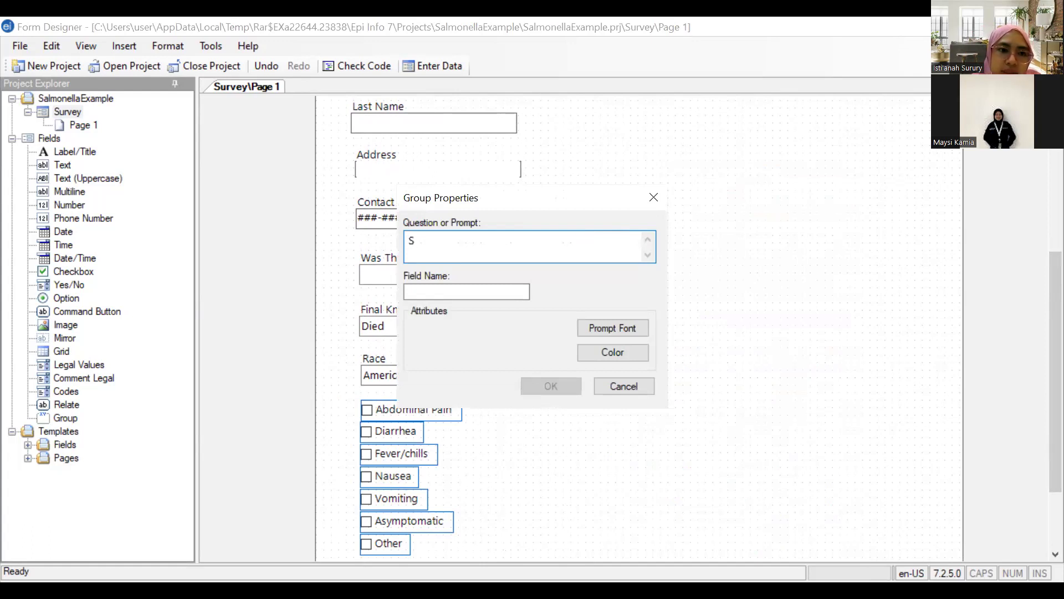
pyautogui.write('ym')
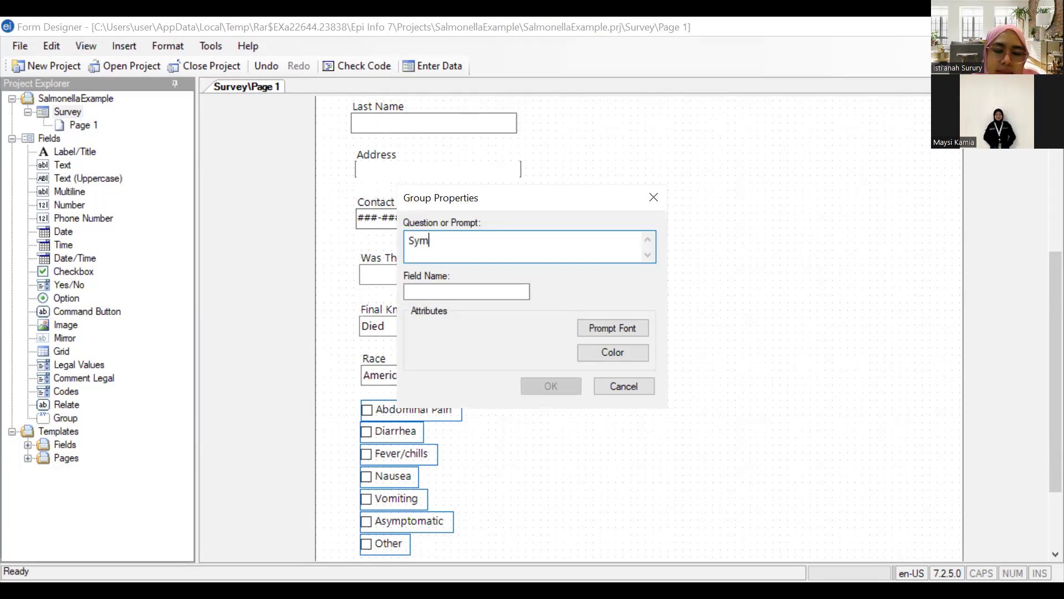
pyautogui.write('ptoms')
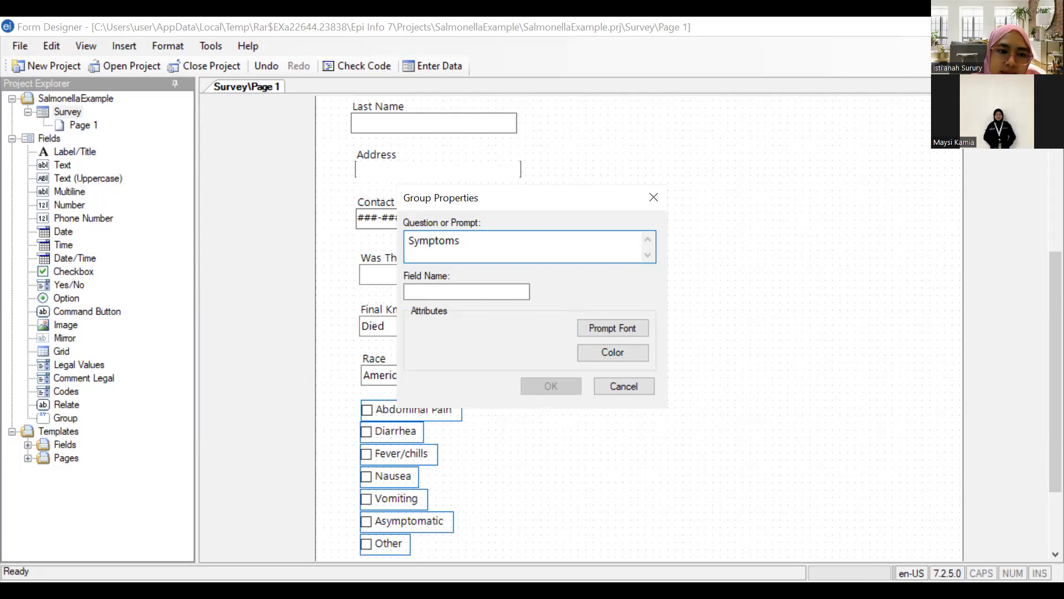
pyautogui.click(493, 292)
pyautogui.write('Symptoms')
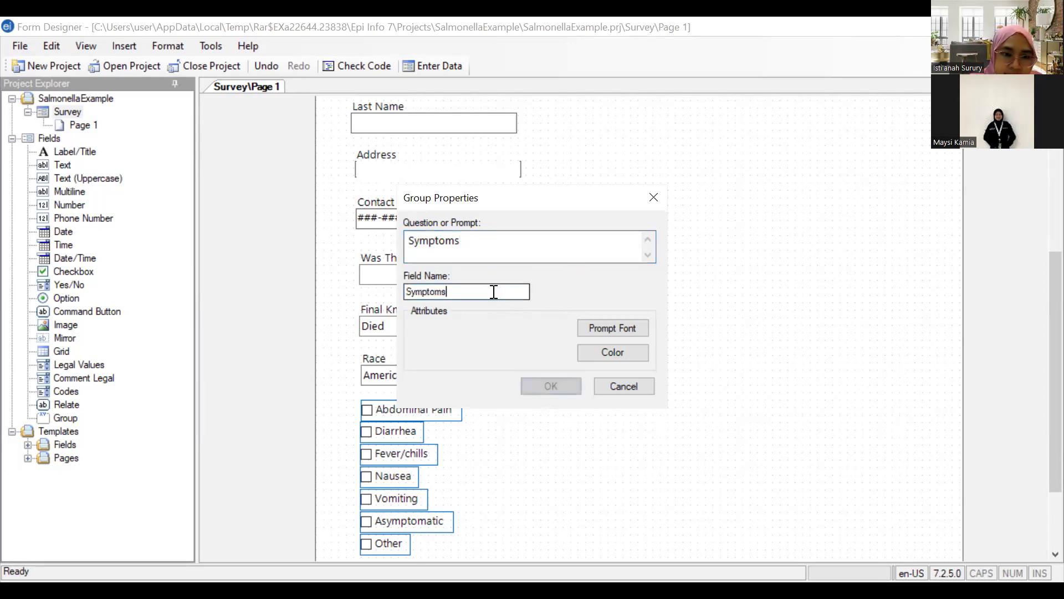
pyautogui.click(540, 387)
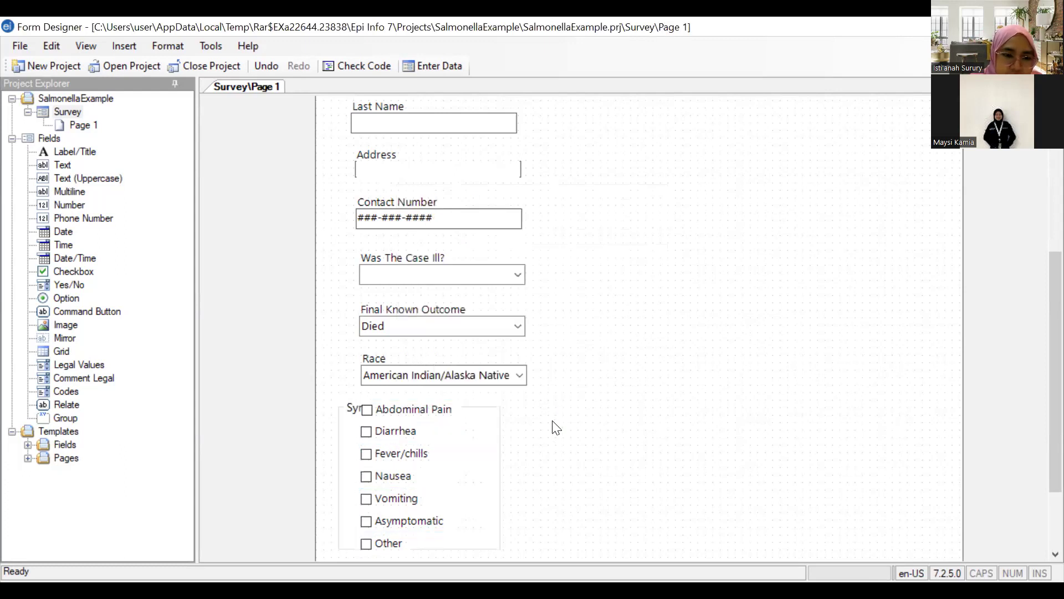
pyautogui.moveTo(1050, 392); pyautogui.dragTo(1042, 418)
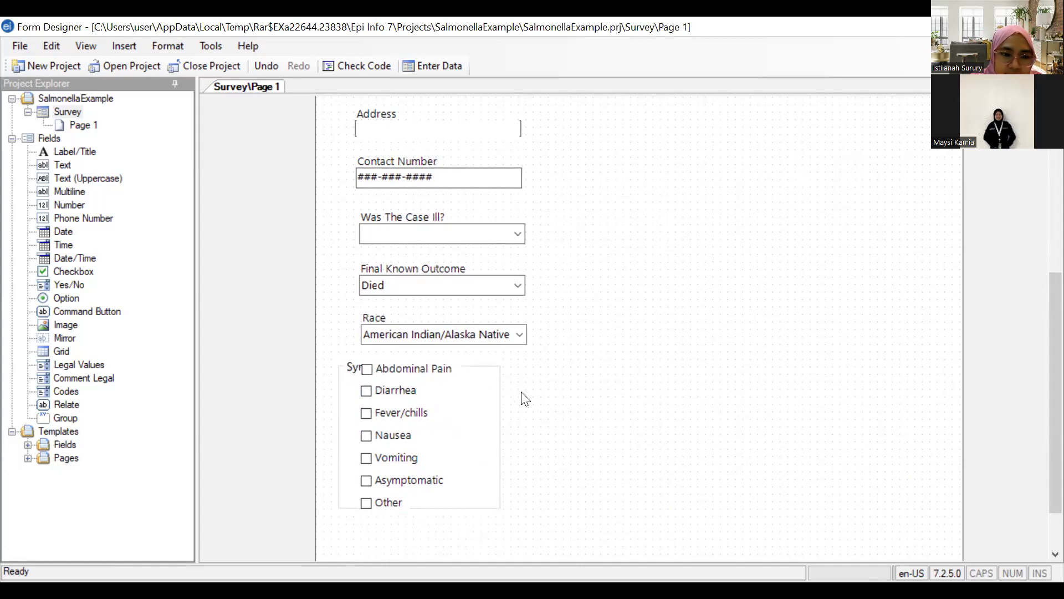
pyautogui.click(489, 400)
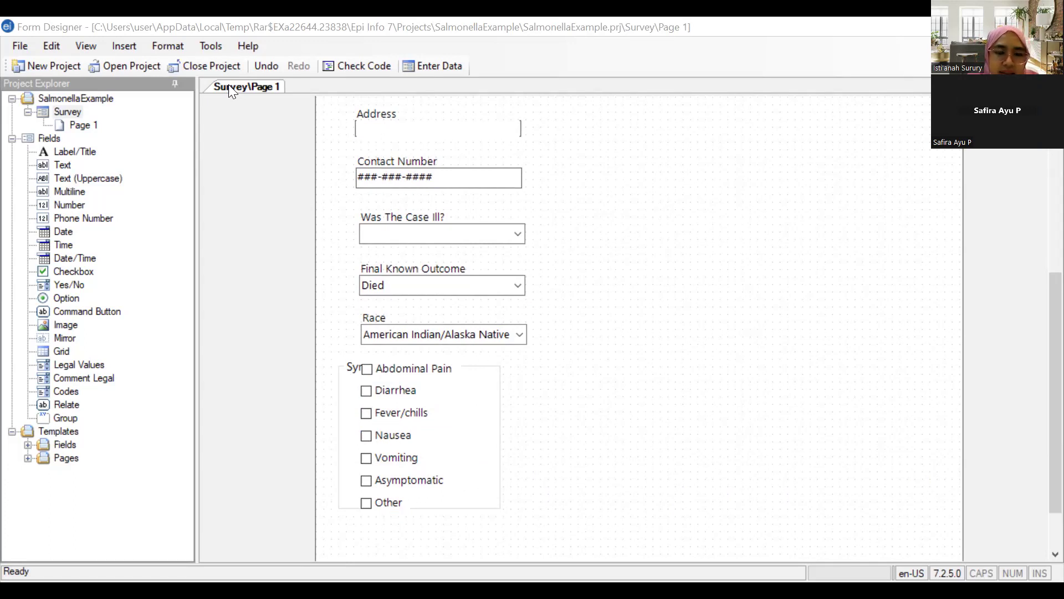
pyautogui.click(350, 366)
pyautogui.click(460, 278)
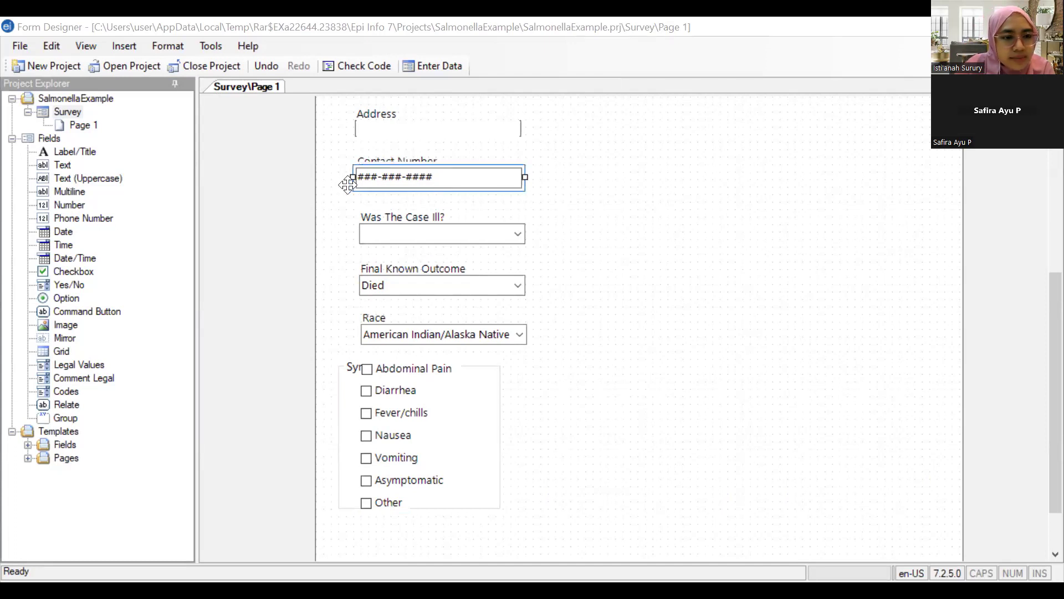
pyautogui.click(77, 127)
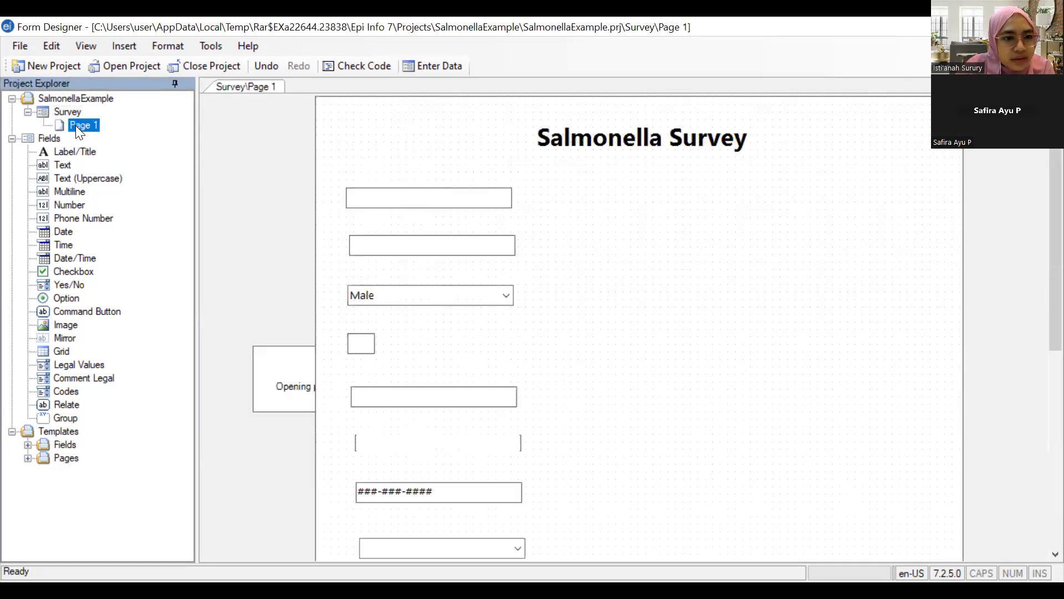
pyautogui.rightClick(76, 125)
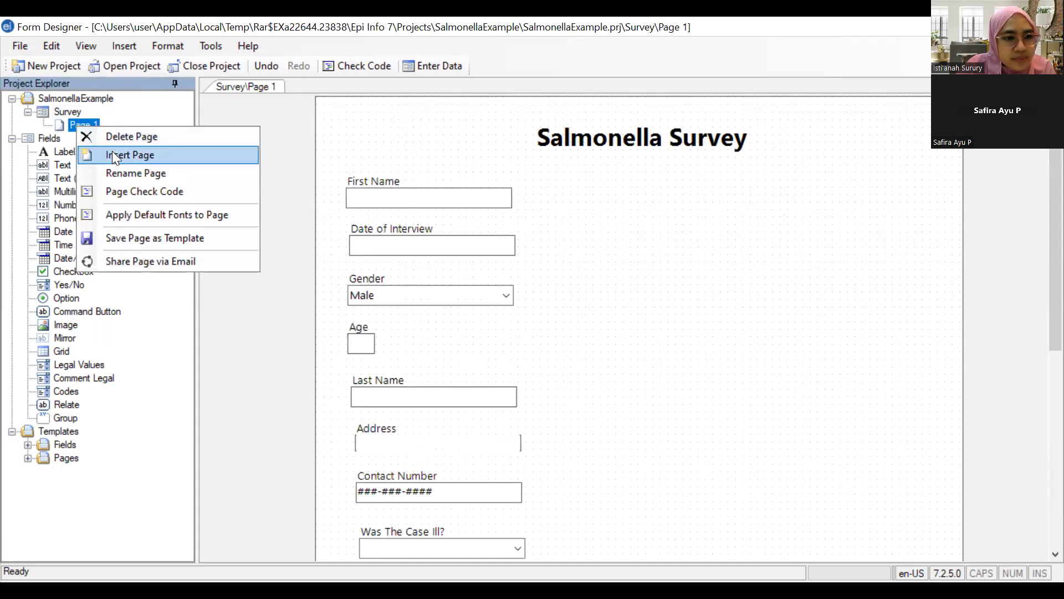
pyautogui.click(176, 155)
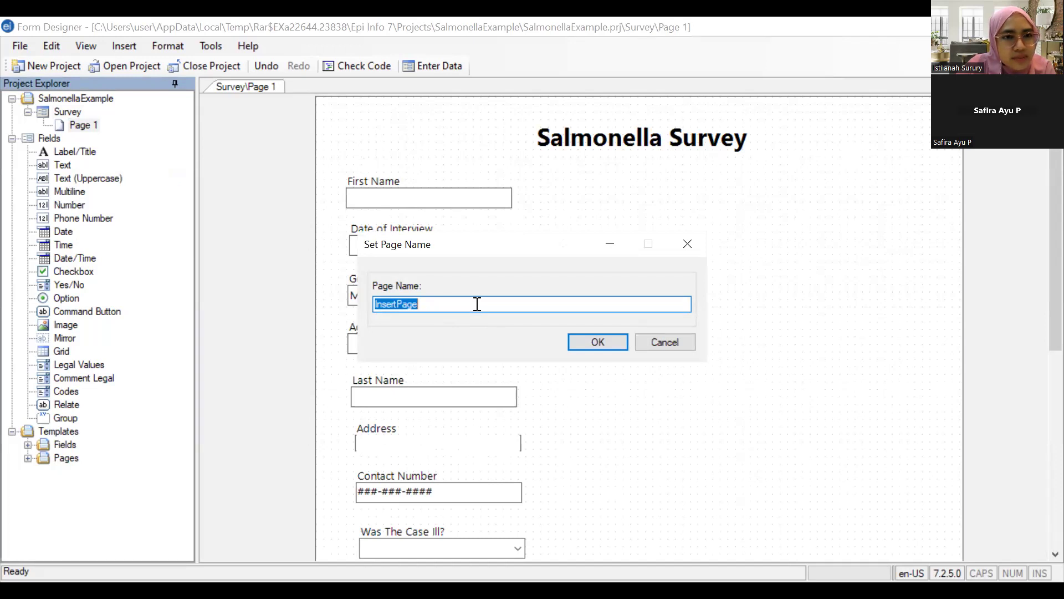
pyautogui.click(661, 340)
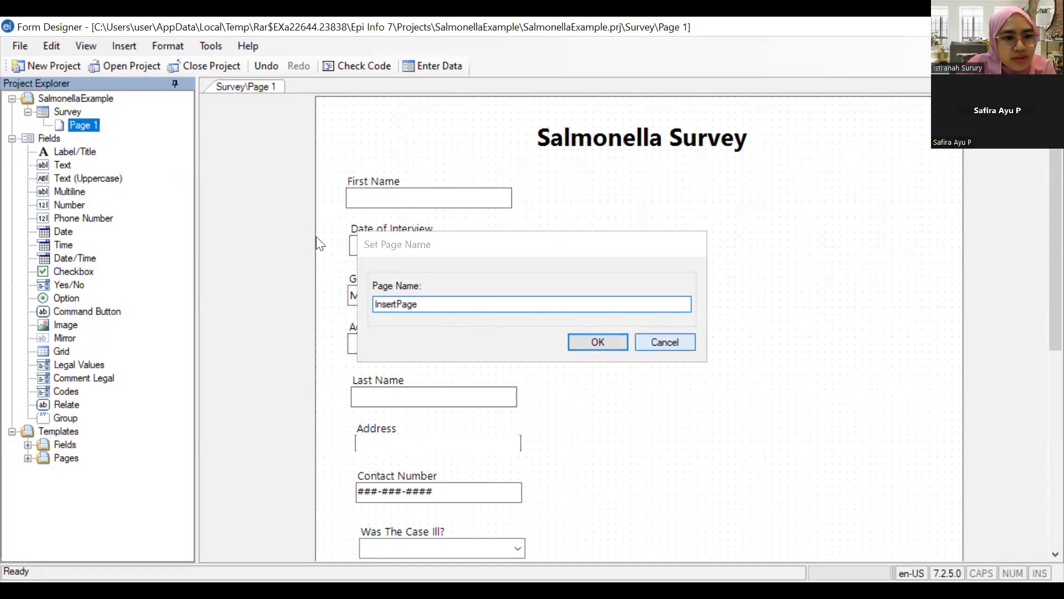
# Add a page named Page 2 to the Survey form, then return to Page 1
pyautogui.click(62, 109)
pyautogui.rightClick(63, 113)
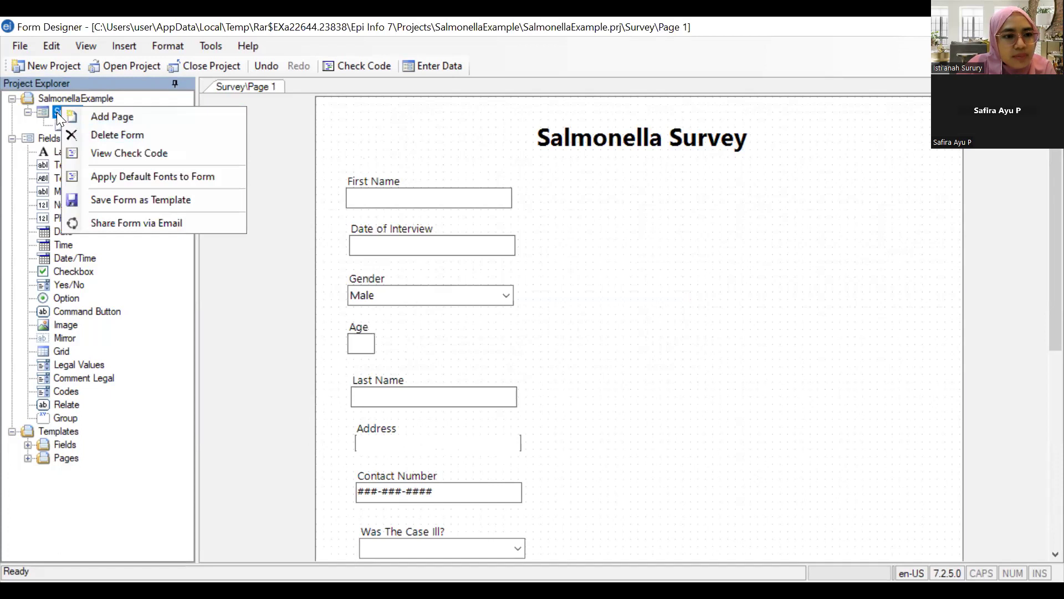
pyautogui.click(84, 115)
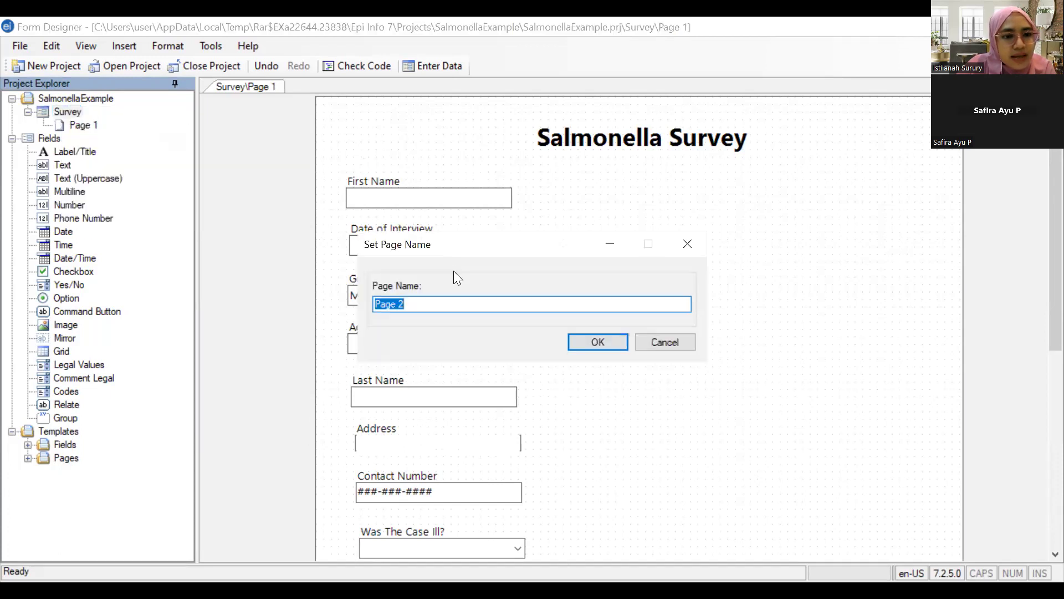
pyautogui.click(583, 340)
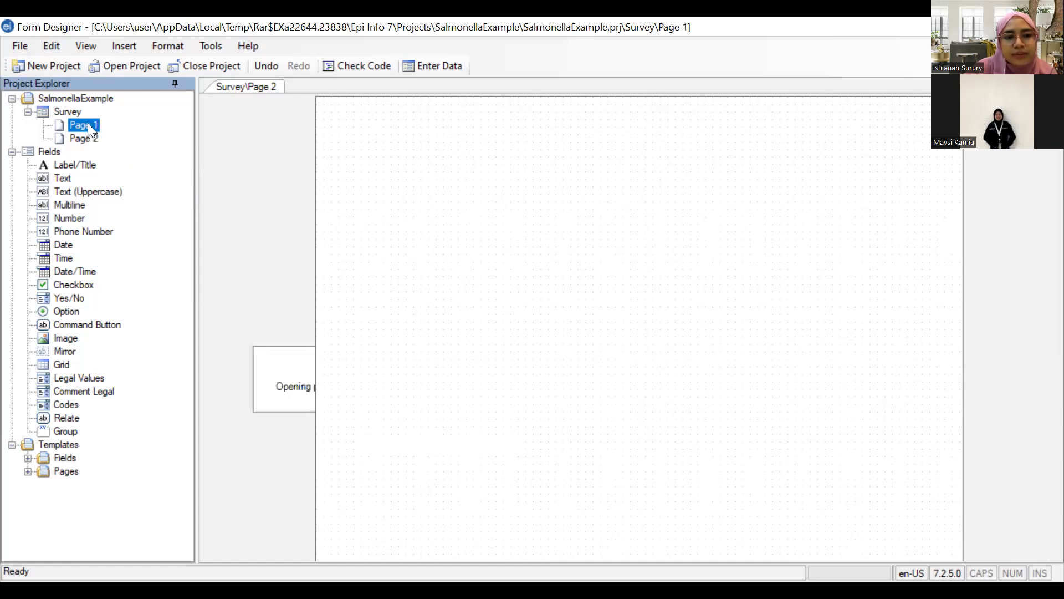
pyautogui.moveTo(1038, 231); pyautogui.dragTo(1038, 419)
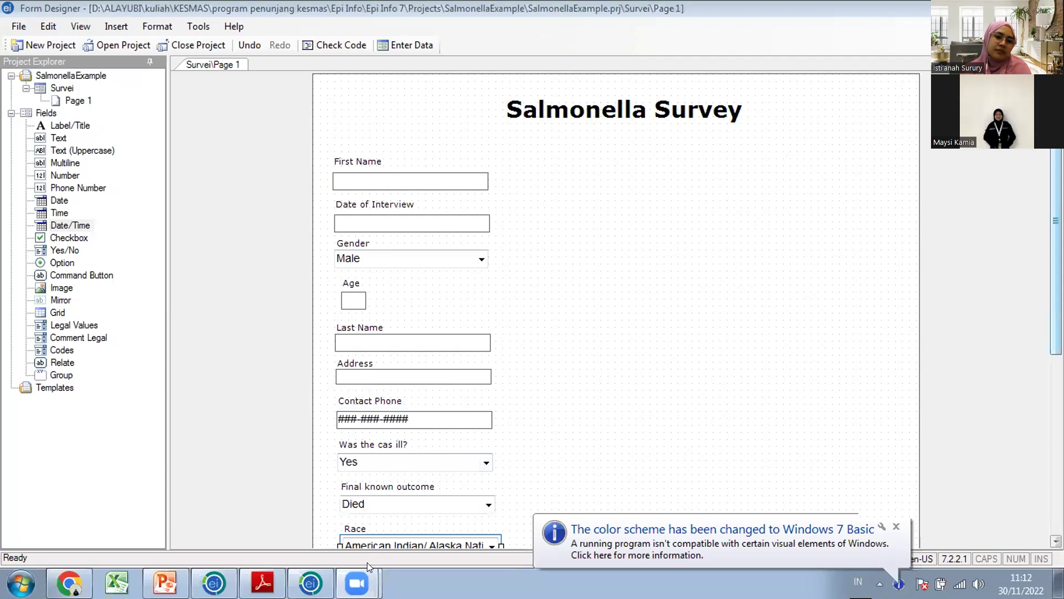
# Move the Abdominal pain checkbox above Diarrhea, below the Race field, in line with the other symptom checkboxes
pyautogui.click(416, 441)
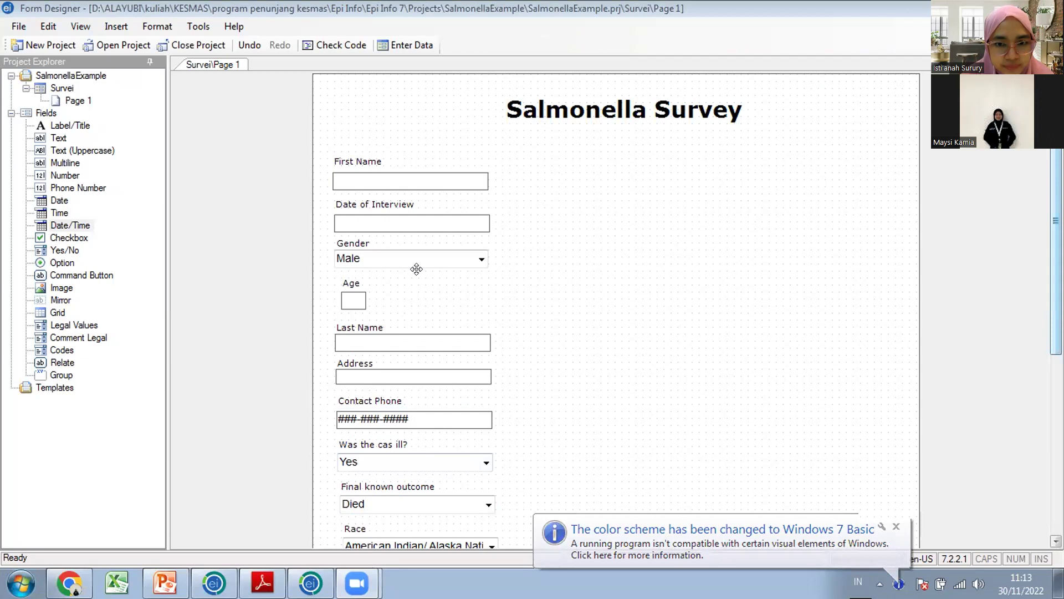
pyautogui.scroll(-5, 393, 311)
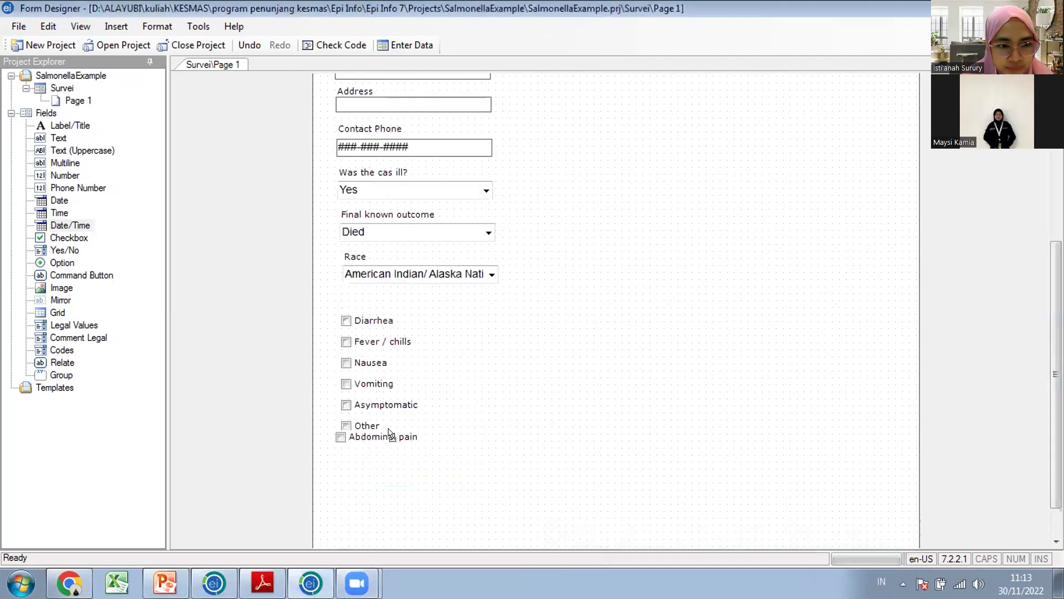
pyautogui.click(405, 306)
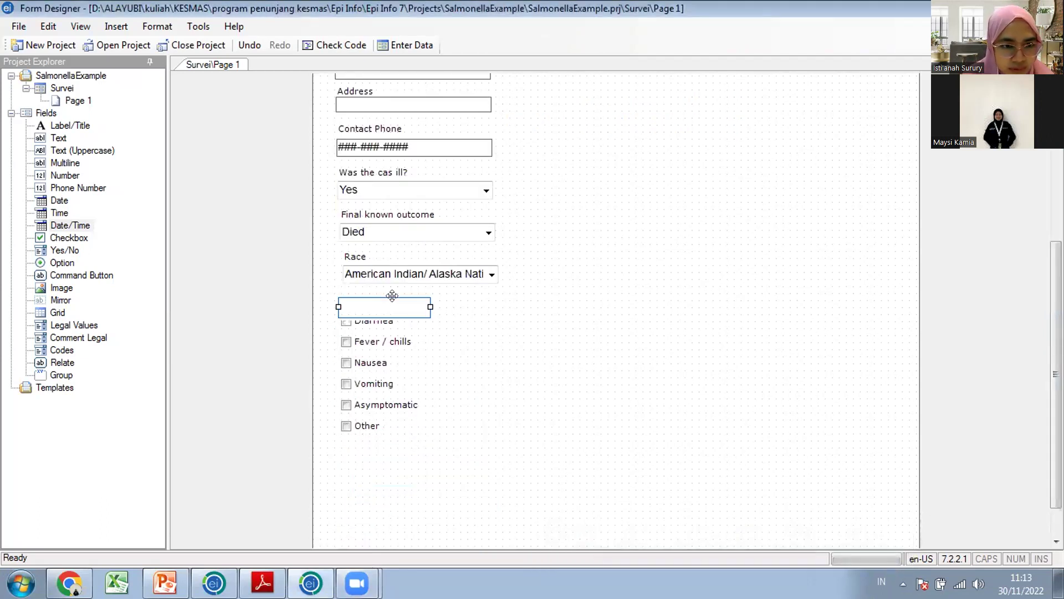
pyautogui.moveTo(405, 307); pyautogui.dragTo(391, 304)
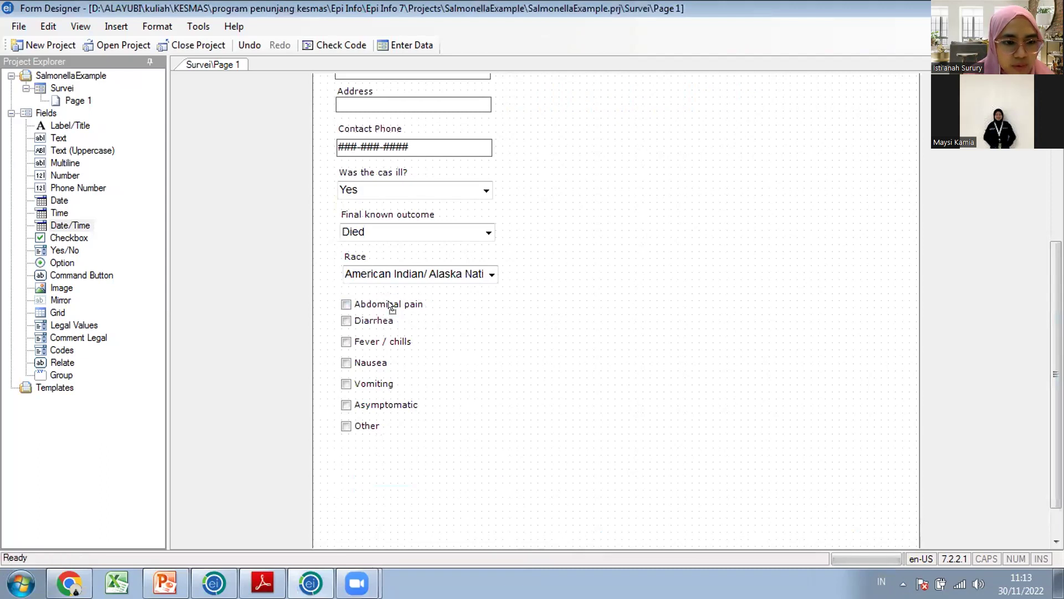
pyautogui.click(391, 306)
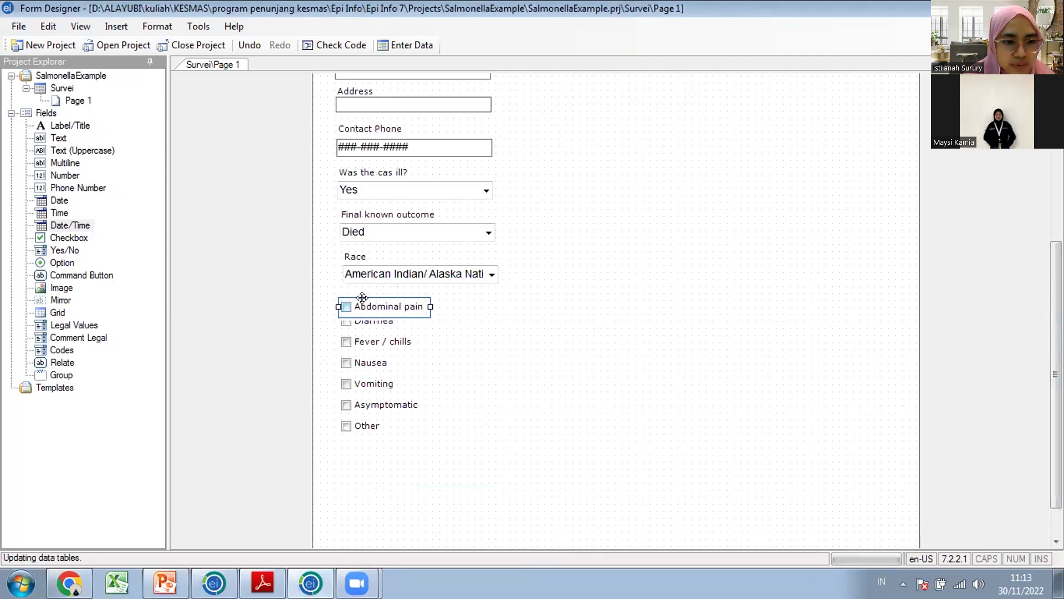
pyautogui.click(415, 307)
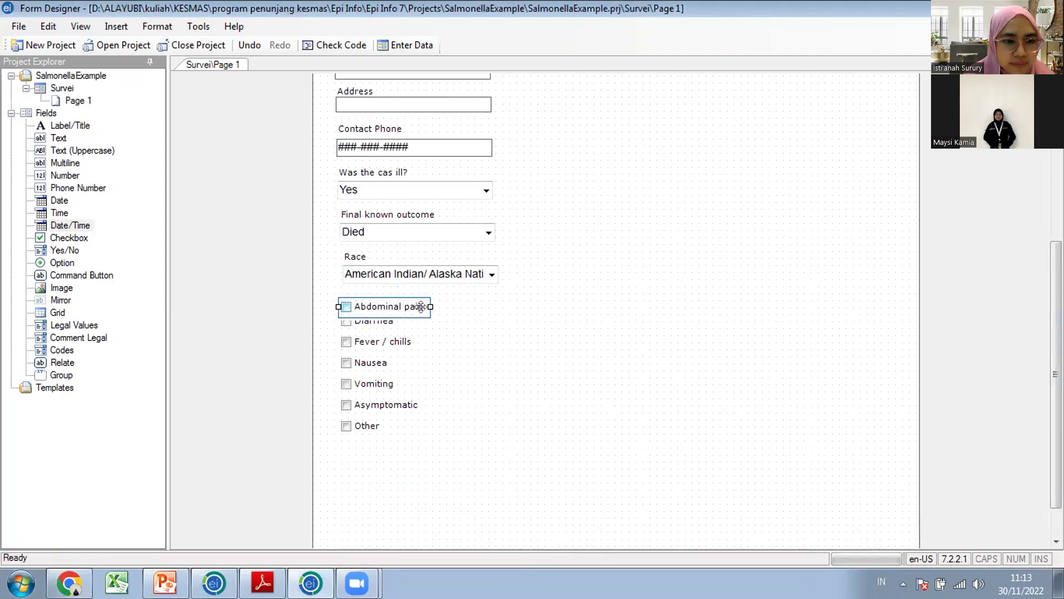
pyautogui.click(424, 306)
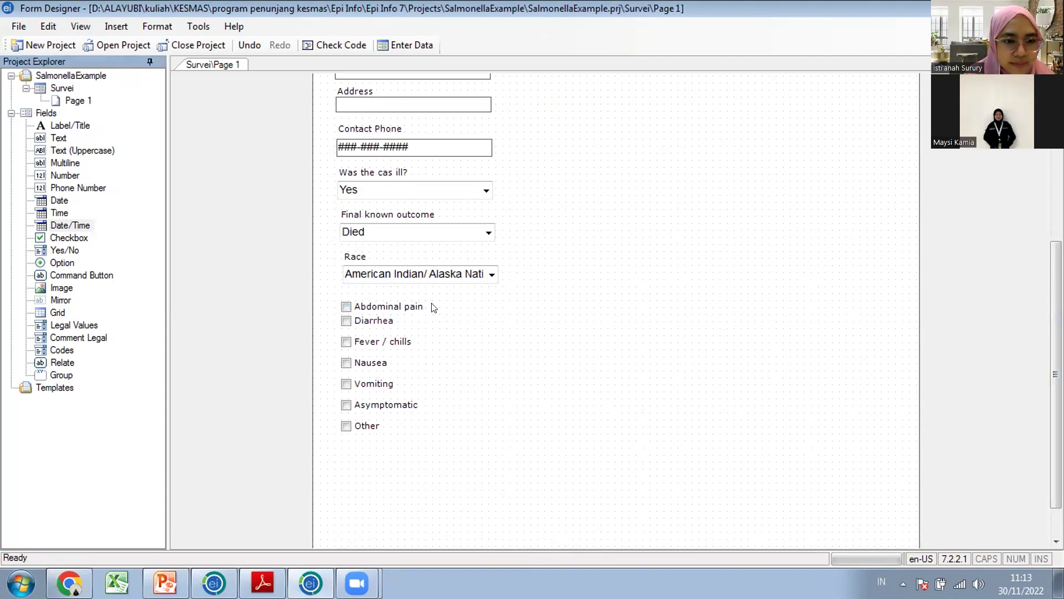
# Start a new group field around the seven symptom checkboxes from Abdominal pain to Other
pyautogui.moveTo(432, 304); pyautogui.dragTo(364, 438)
pyautogui.moveTo(331, 303); pyautogui.dragTo(456, 442)
pyautogui.moveTo(333, 297); pyautogui.dragTo(440, 442)
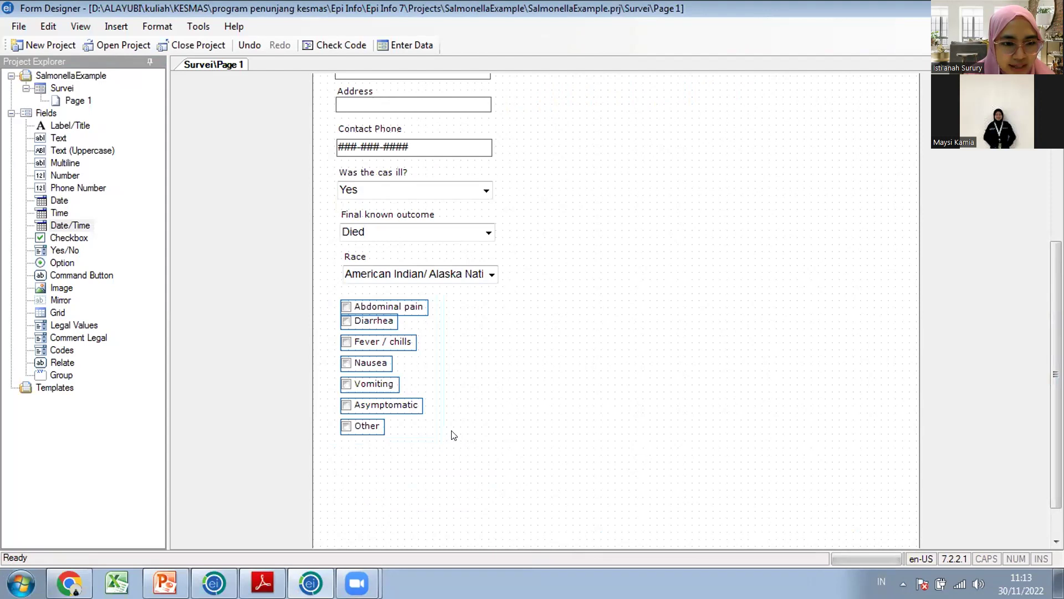
pyautogui.rightClick(427, 358)
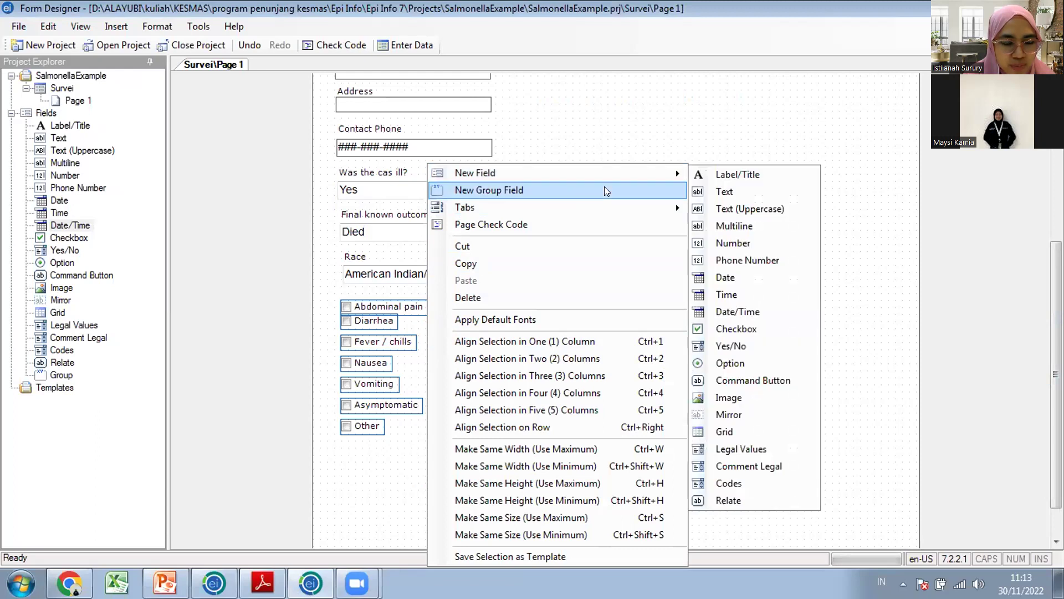
pyautogui.click(667, 188)
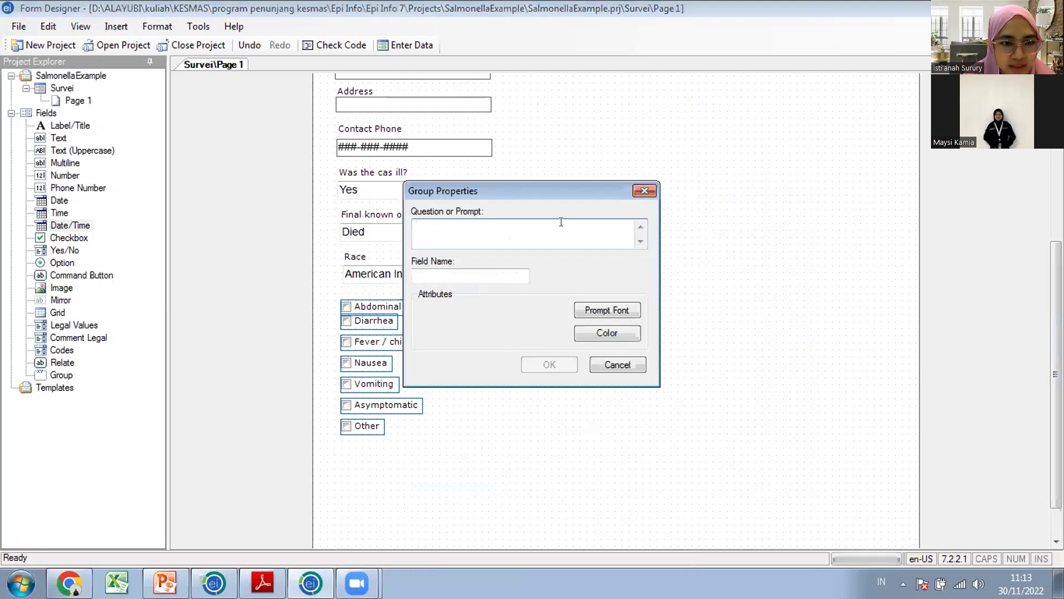
# Set the group's prompt to Symptoms with the field name Symptomp and add the group to the page
pyautogui.write('Symptomp')
pyautogui.click(511, 277)
pyautogui.click(466, 233)
pyautogui.press('BackSpace')
pyautogui.write('s')
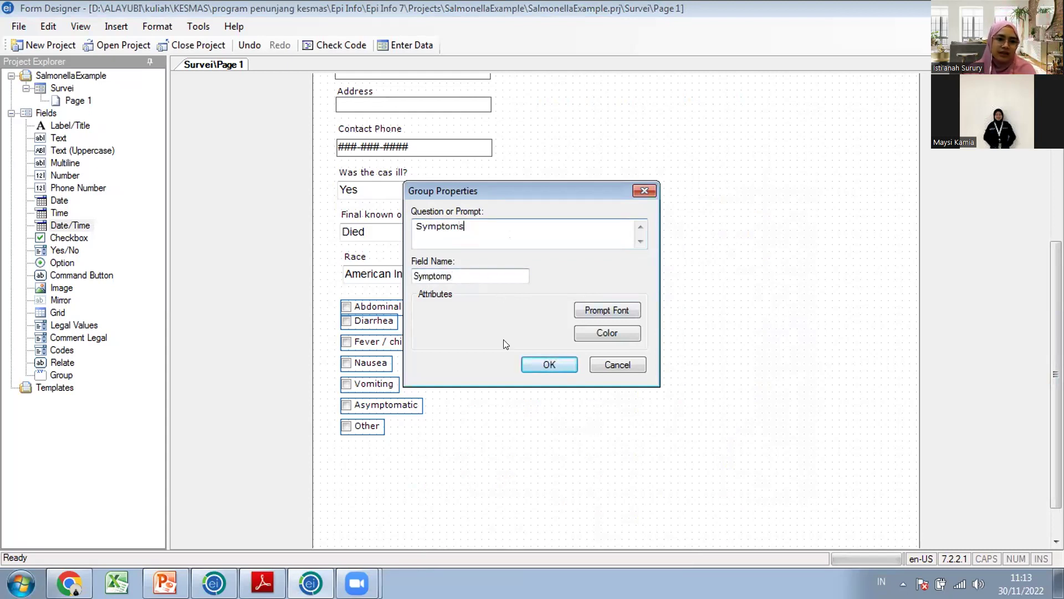
pyautogui.click(541, 366)
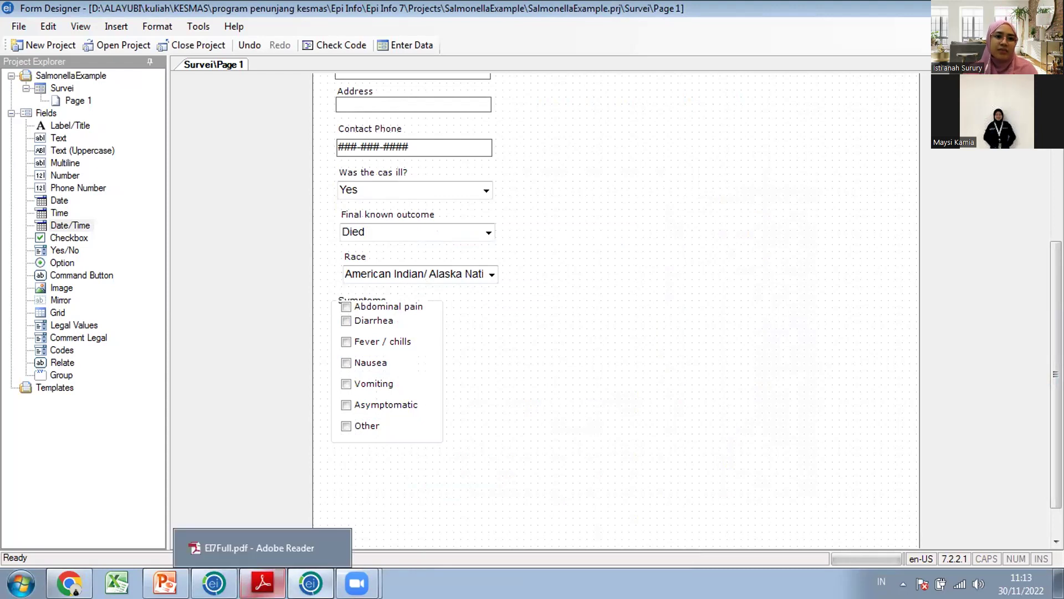
pyautogui.moveTo(356, 583)
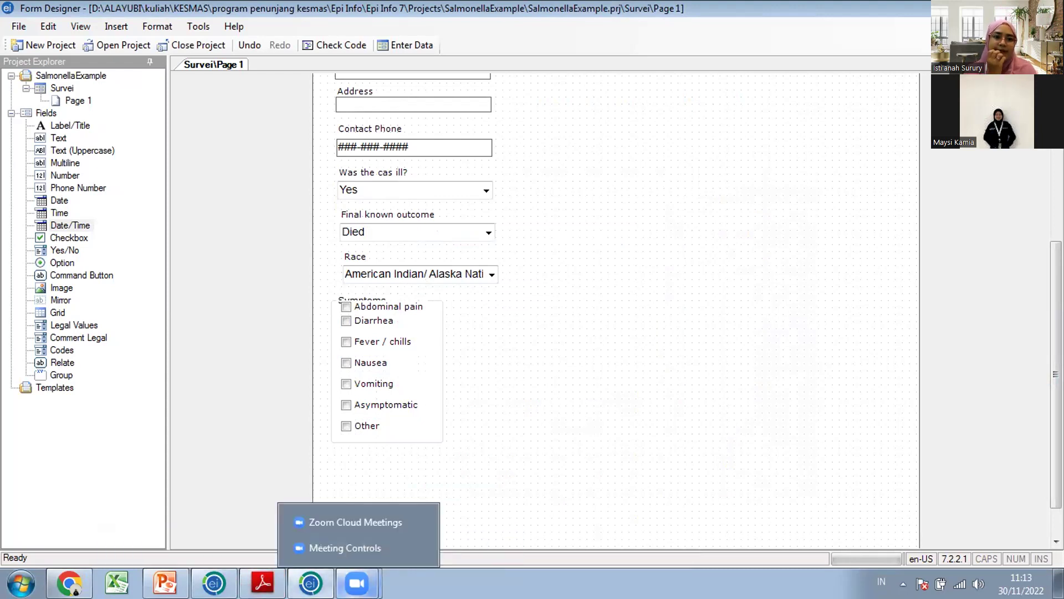
pyautogui.click(362, 521)
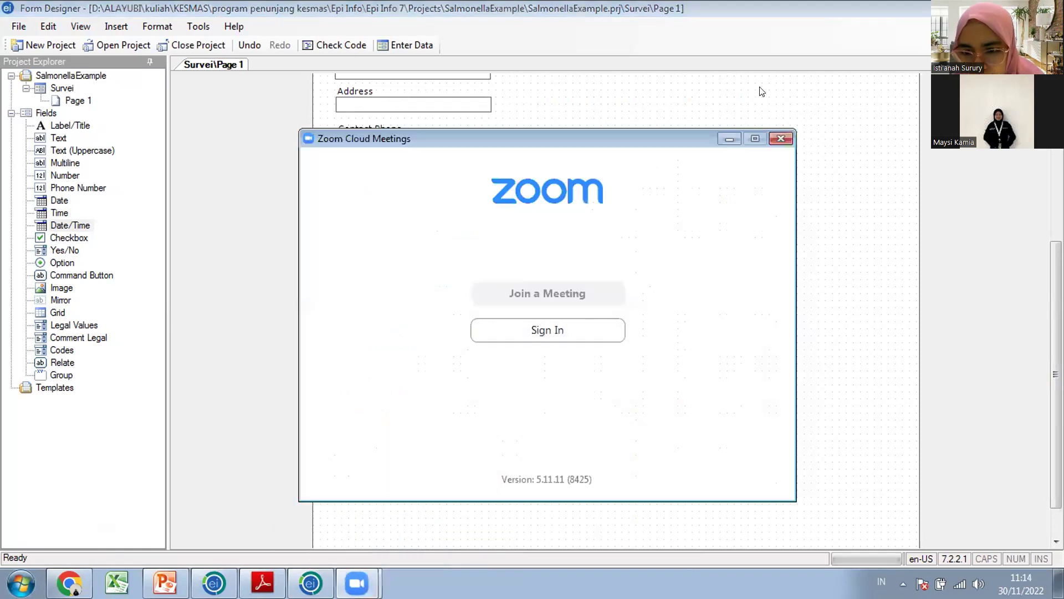
pyautogui.click(728, 138)
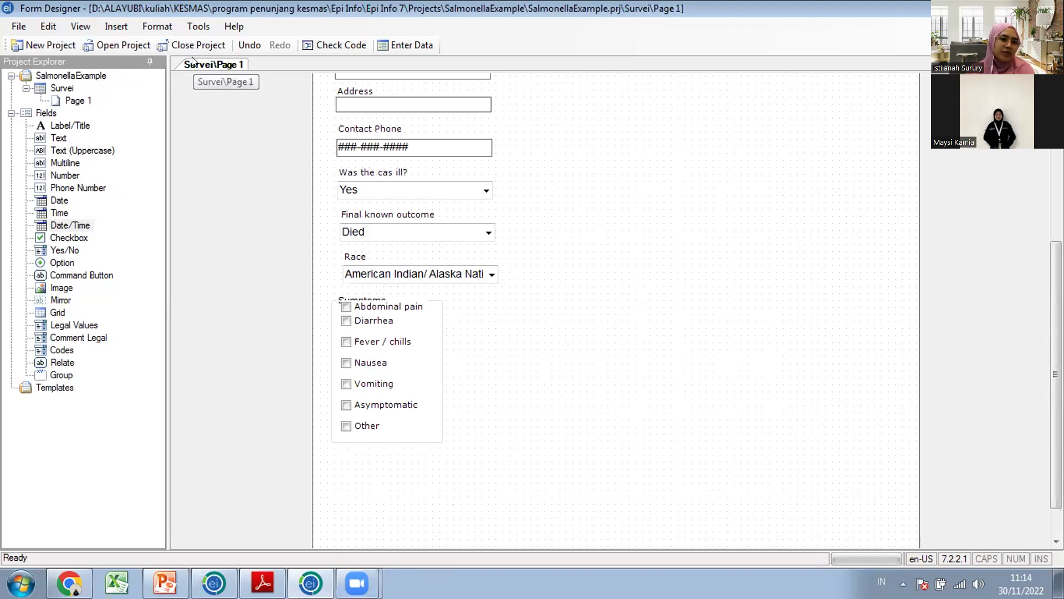
# Add a page named Page 2 to the Survei form
pyautogui.click(57, 83)
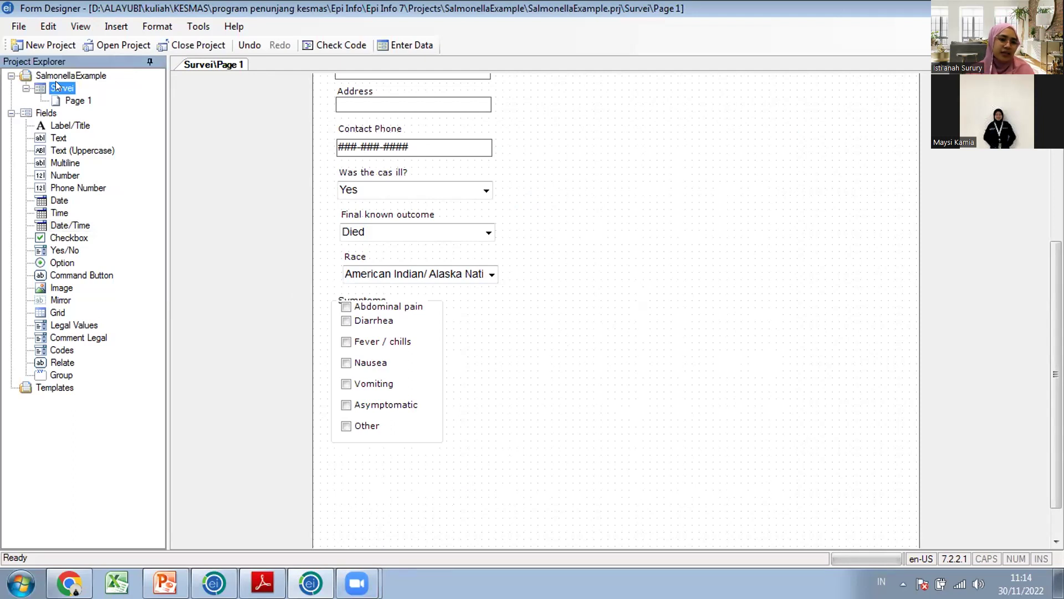
pyautogui.rightClick(55, 81)
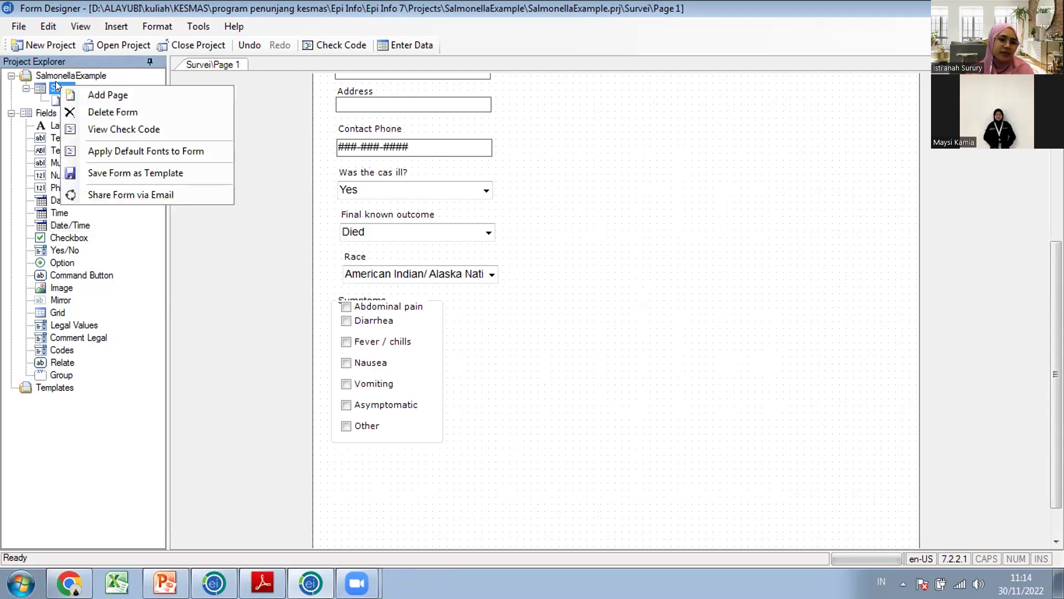
pyautogui.click(82, 96)
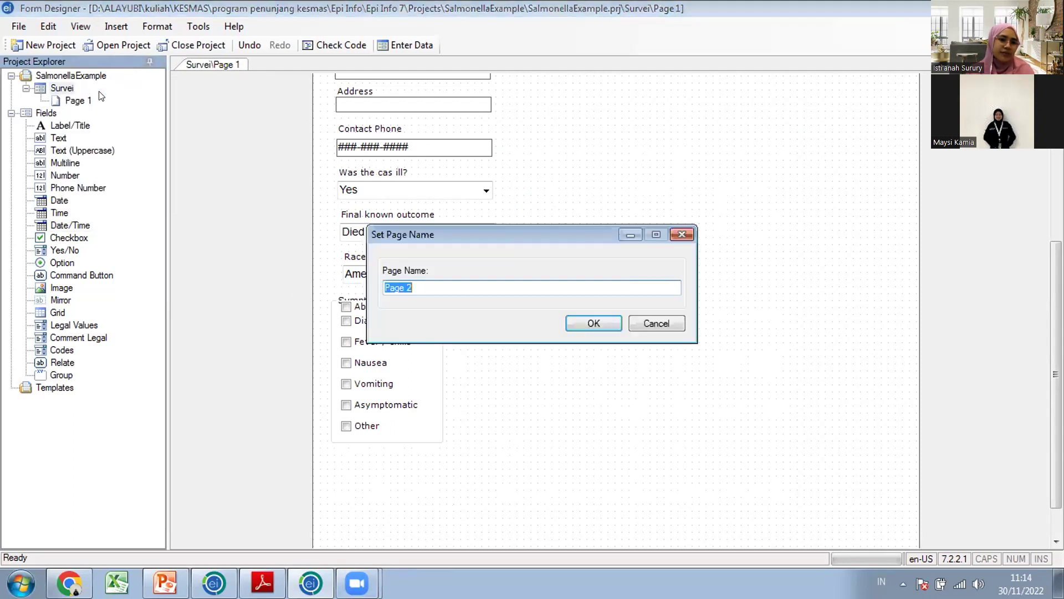
pyautogui.click(606, 323)
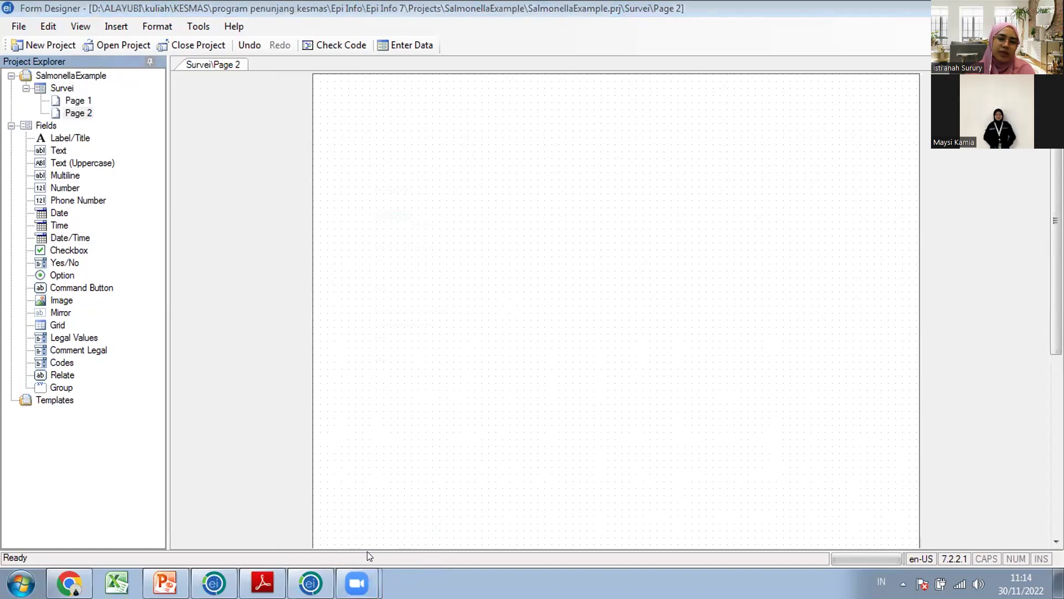
# Look over Page 1 of the Survey form down to the symptom group and view Page 2
pyautogui.moveTo(357, 582)
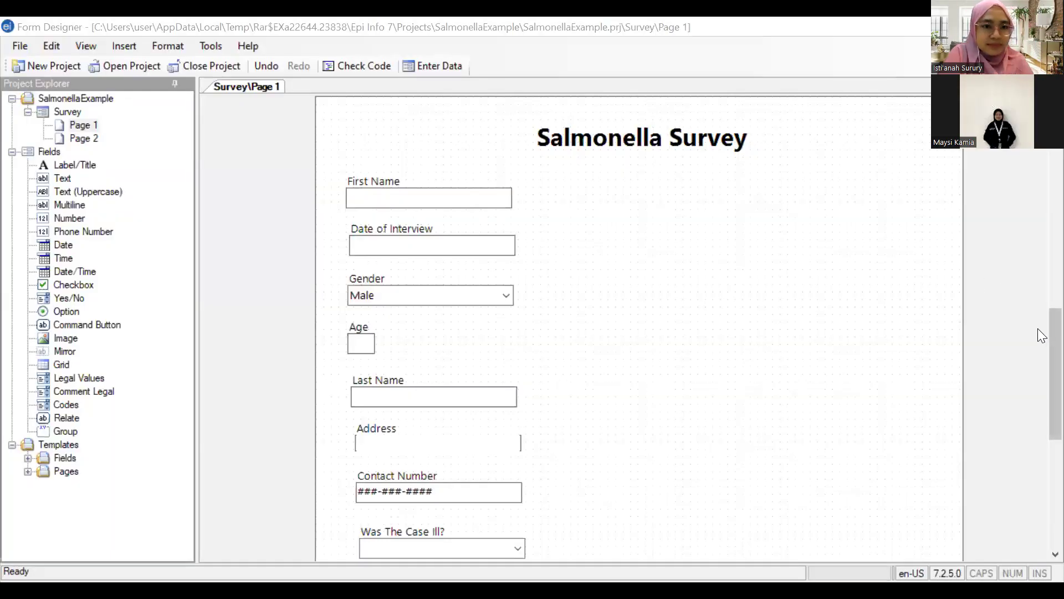
pyautogui.moveTo(1038, 328); pyautogui.dragTo(1038, 422)
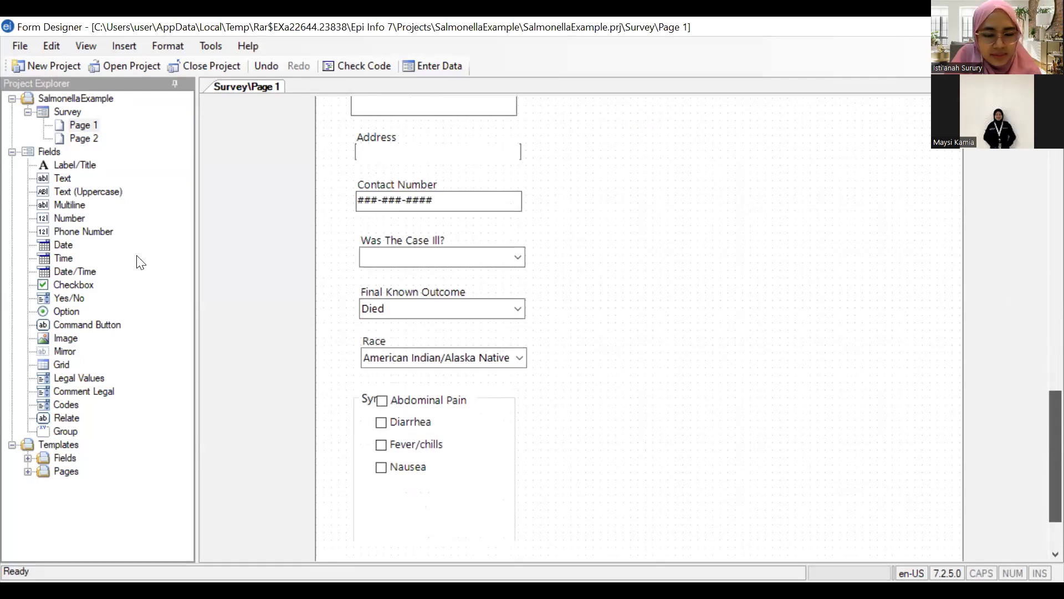
pyautogui.click(80, 138)
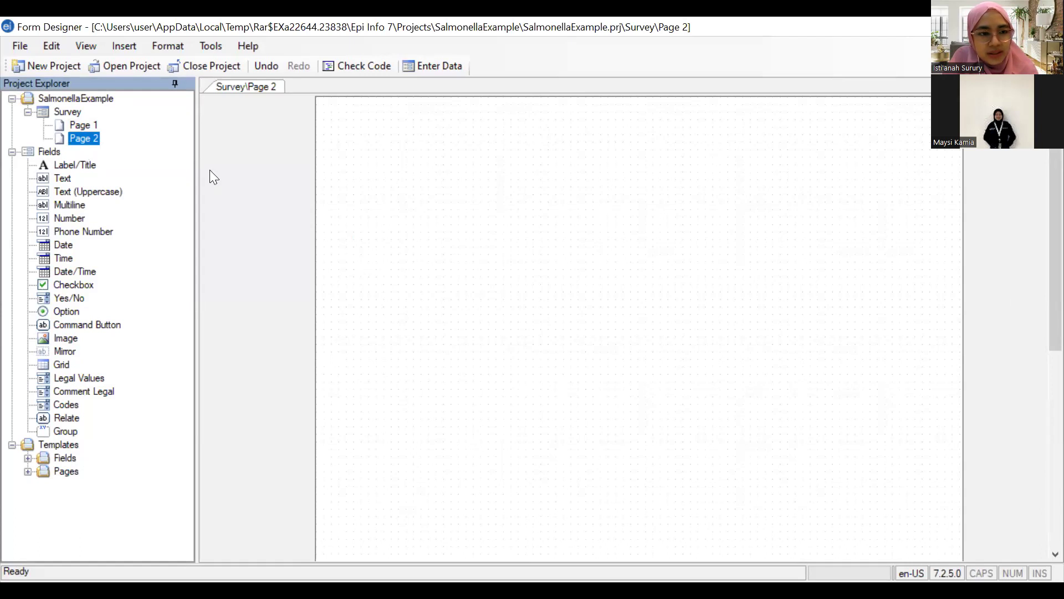
# Open the name of Page 1 in the Survey form for editing
pyautogui.click(77, 123)
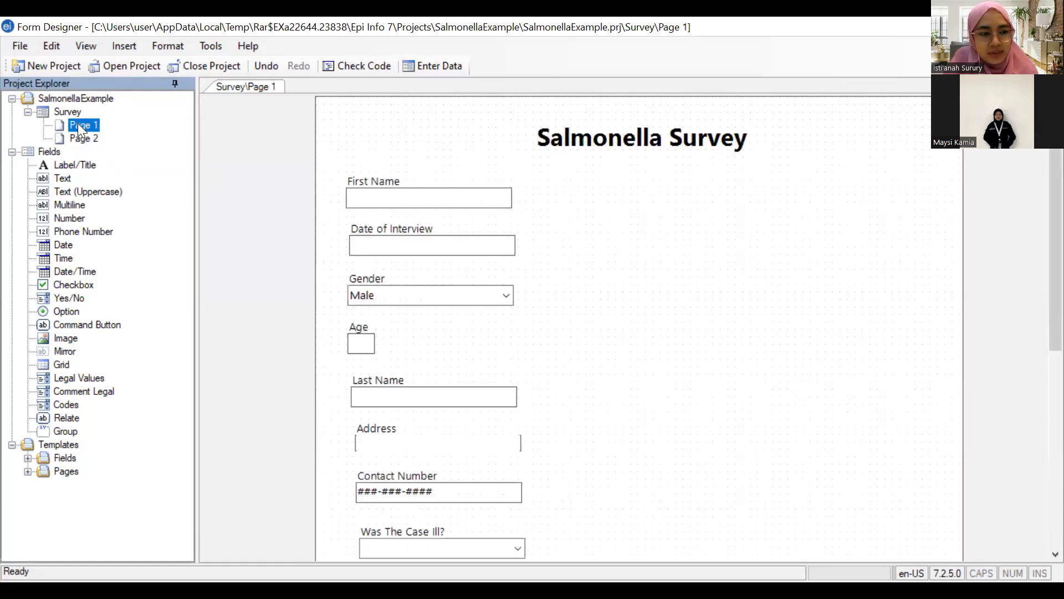
pyautogui.rightClick(80, 129)
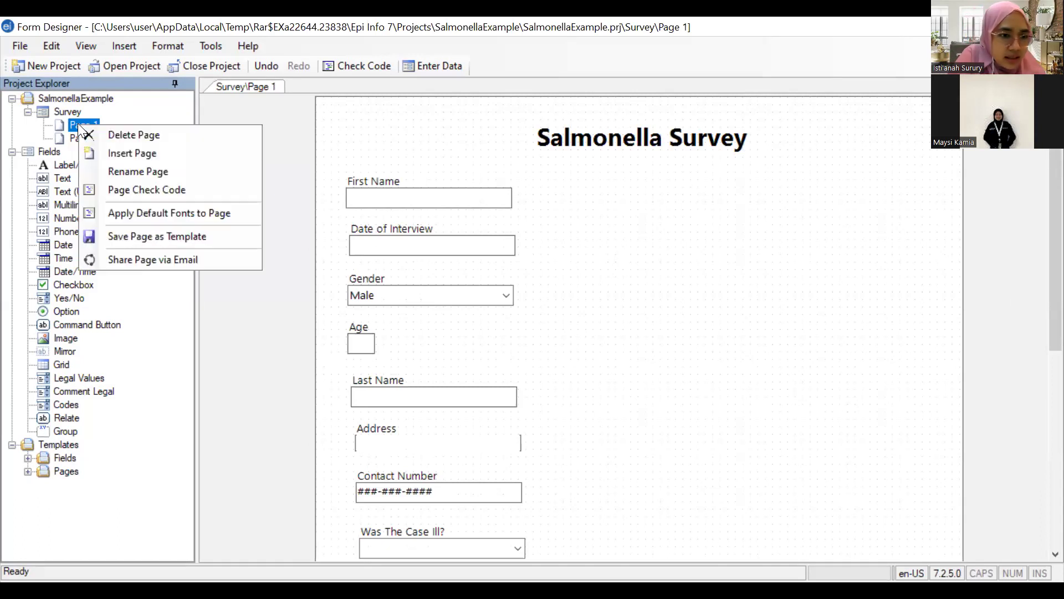
pyautogui.click(171, 170)
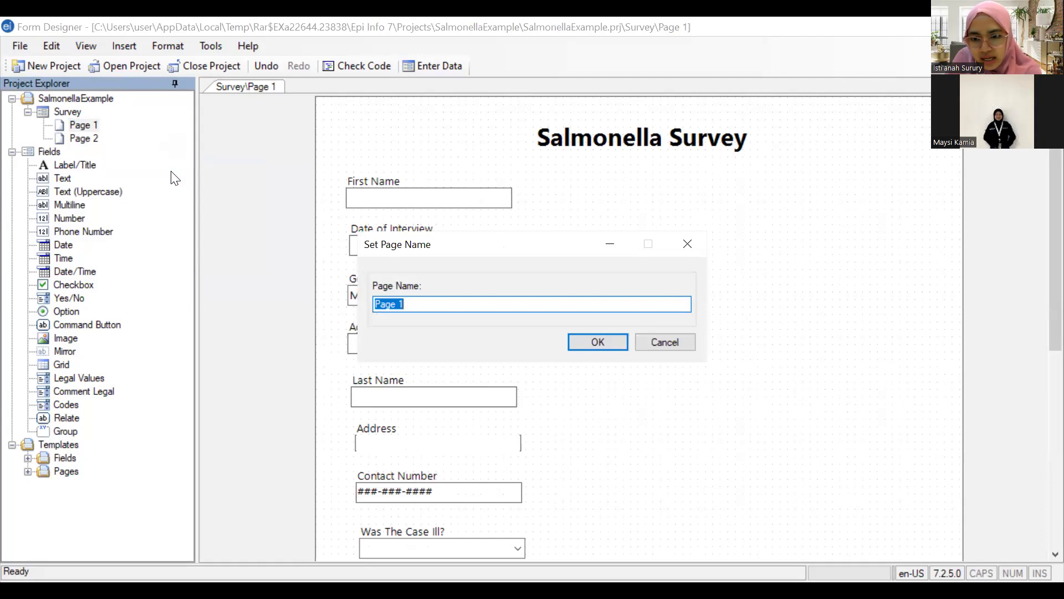
pyautogui.click(423, 305)
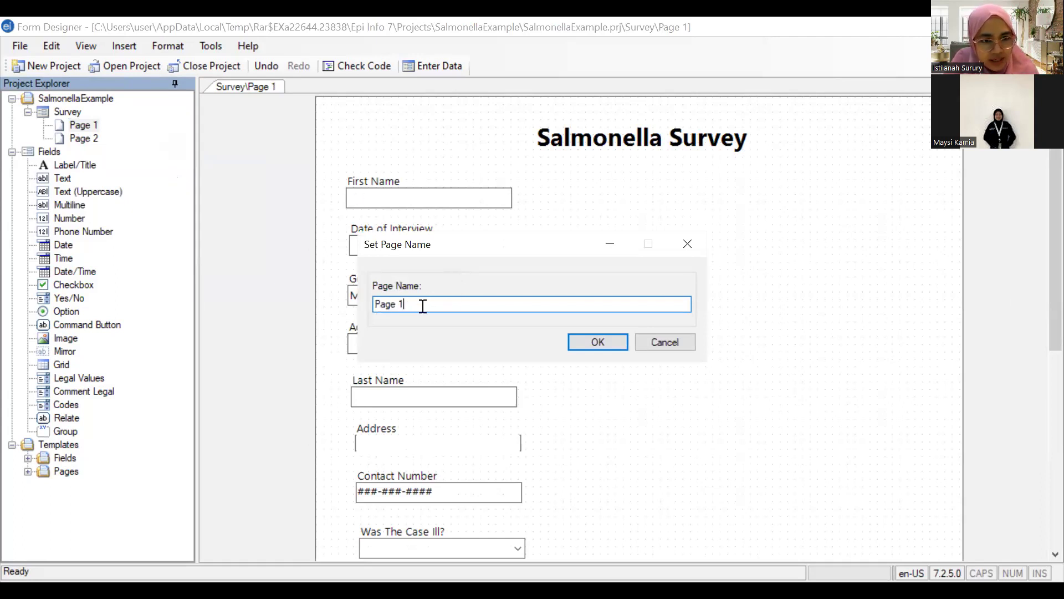
# Try an underscore and a hyphen as separators in the name of Page 1
pyautogui.press('BackSpace')
pyautogui.press('BackSpace')
pyautogui.write('_1')
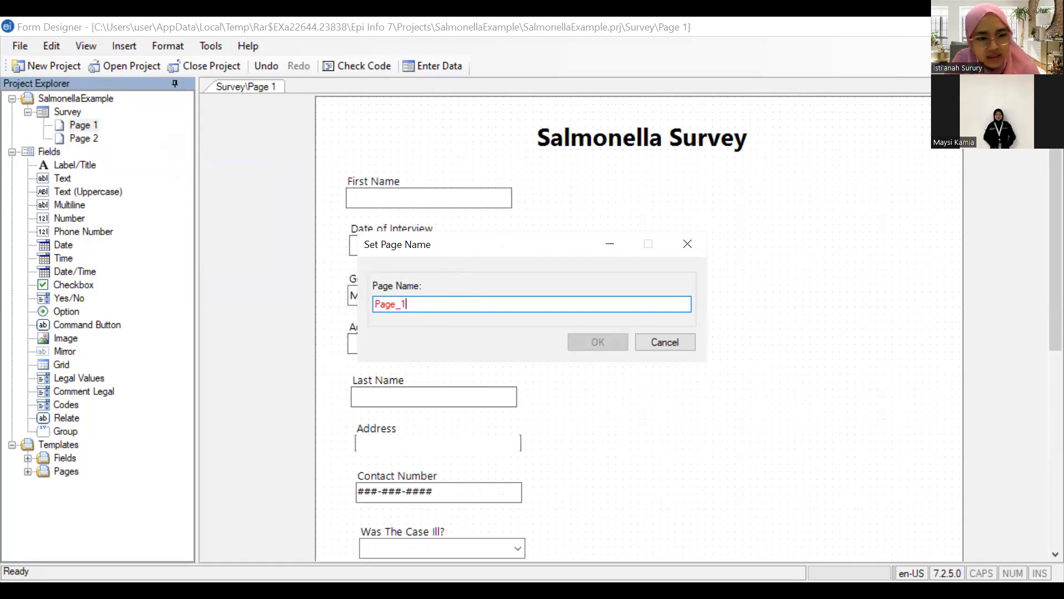
pyautogui.press('BackSpace')
pyautogui.press('BackSpace')
pyautogui.write('1')
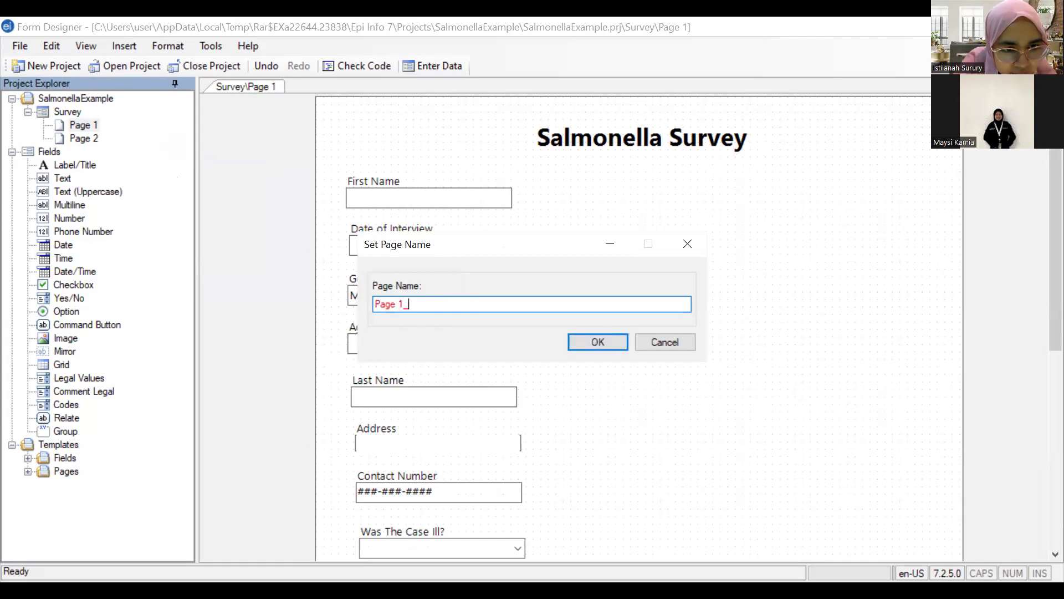
pyautogui.write('_')
pyautogui.press('BackSpace')
pyautogui.write('-')
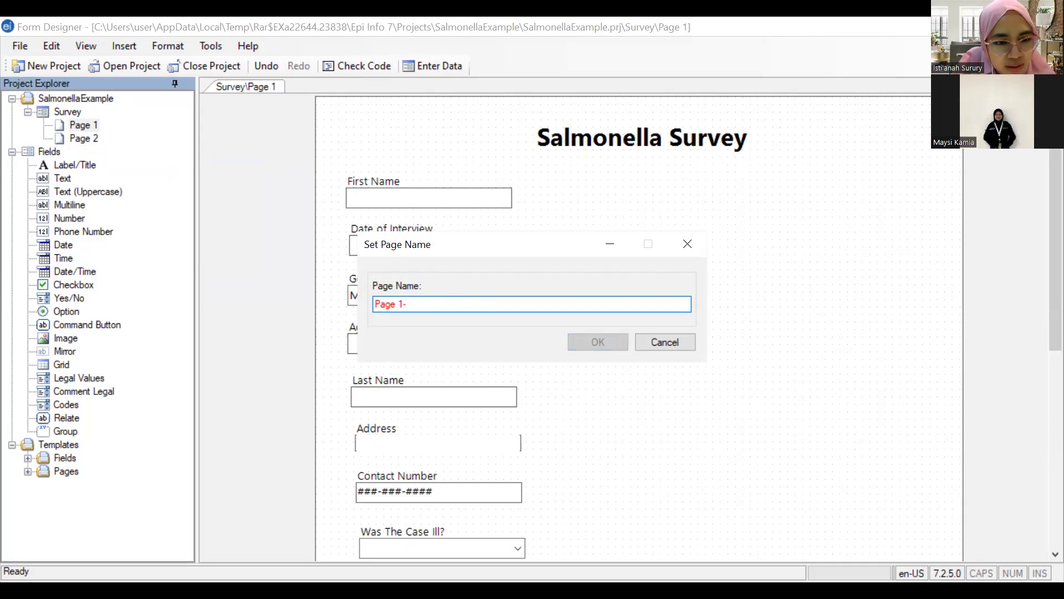
pyautogui.press('BackSpace')
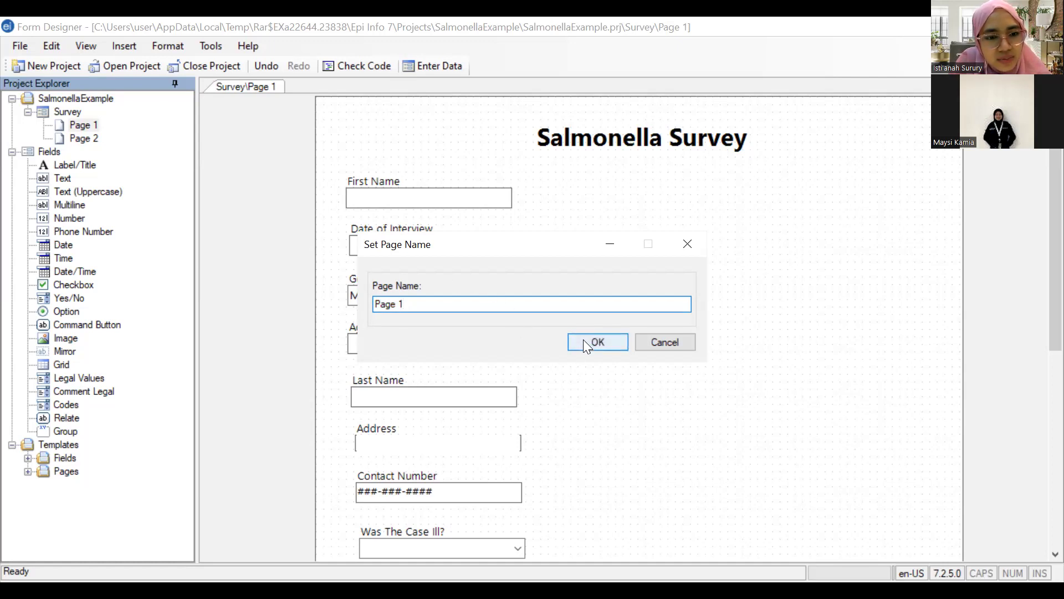
# Complete the page name as Page 1 Case Information and apply it
pyautogui.write('Case Information')
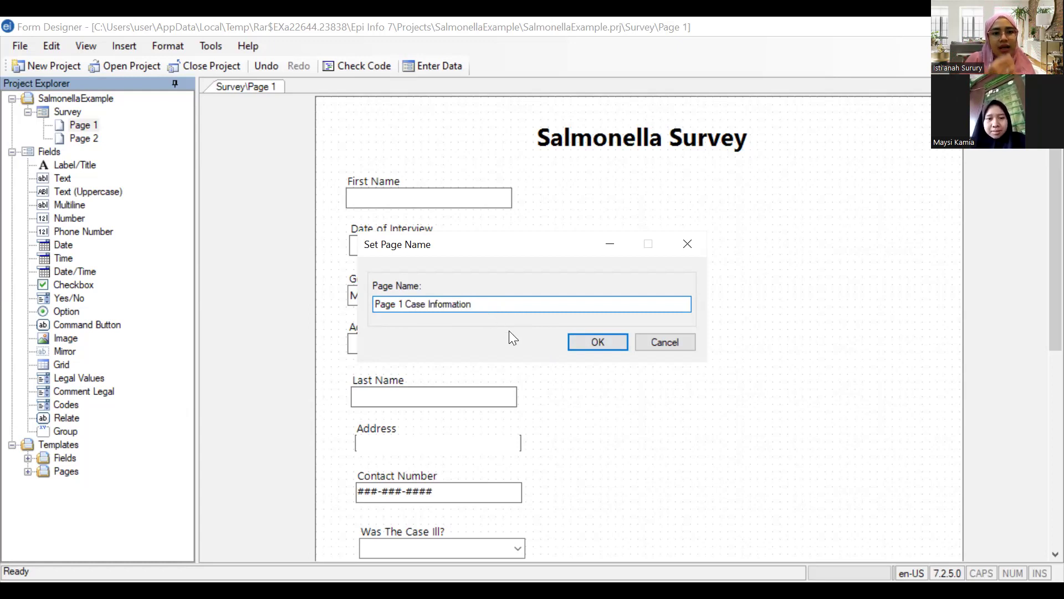
pyautogui.click(599, 339)
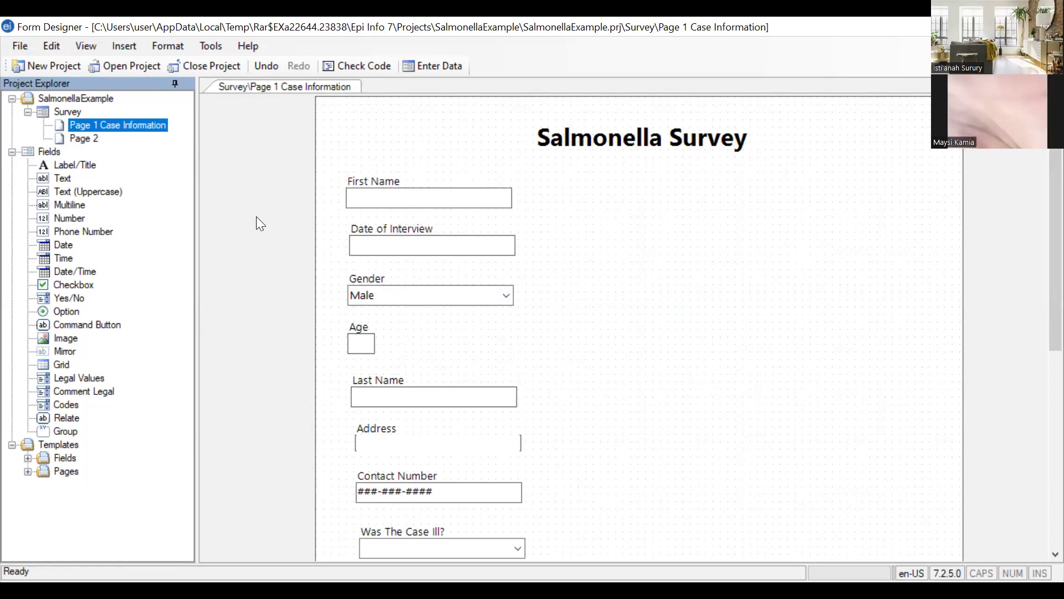
pyautogui.click(209, 194)
pyautogui.click(432, 245)
pyautogui.click(728, 296)
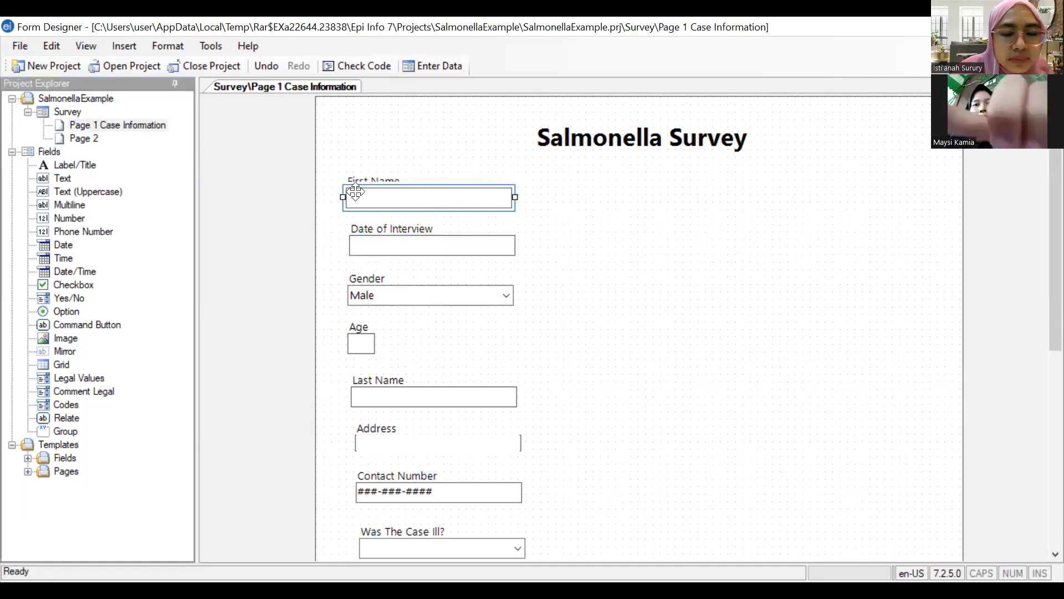
# On Page 2, start a Comment Legal field with the prompt Case Status and the field name CaseStatus
pyautogui.click(86, 141)
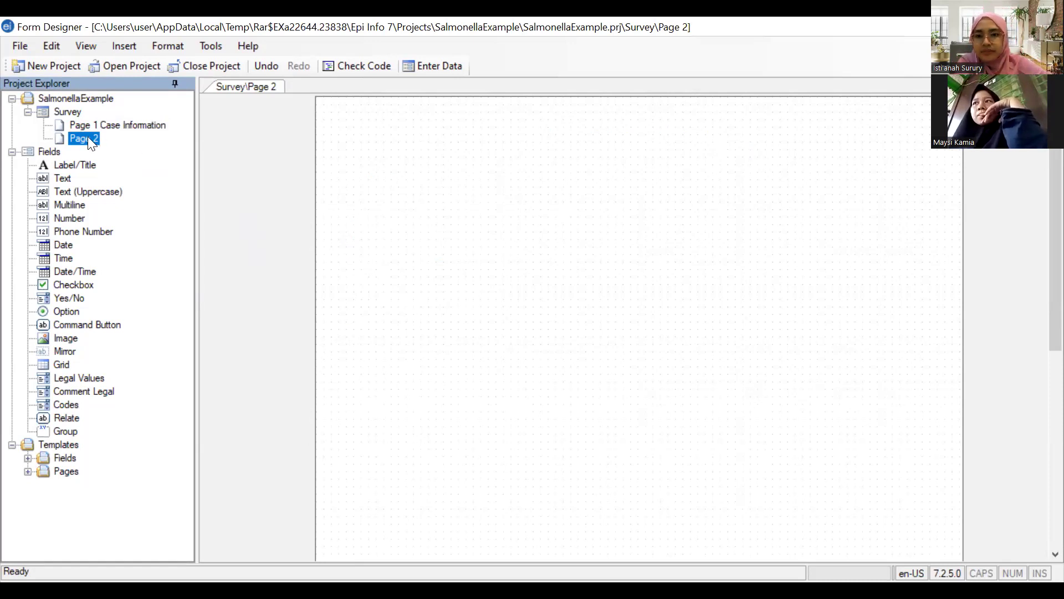
pyautogui.rightClick(88, 142)
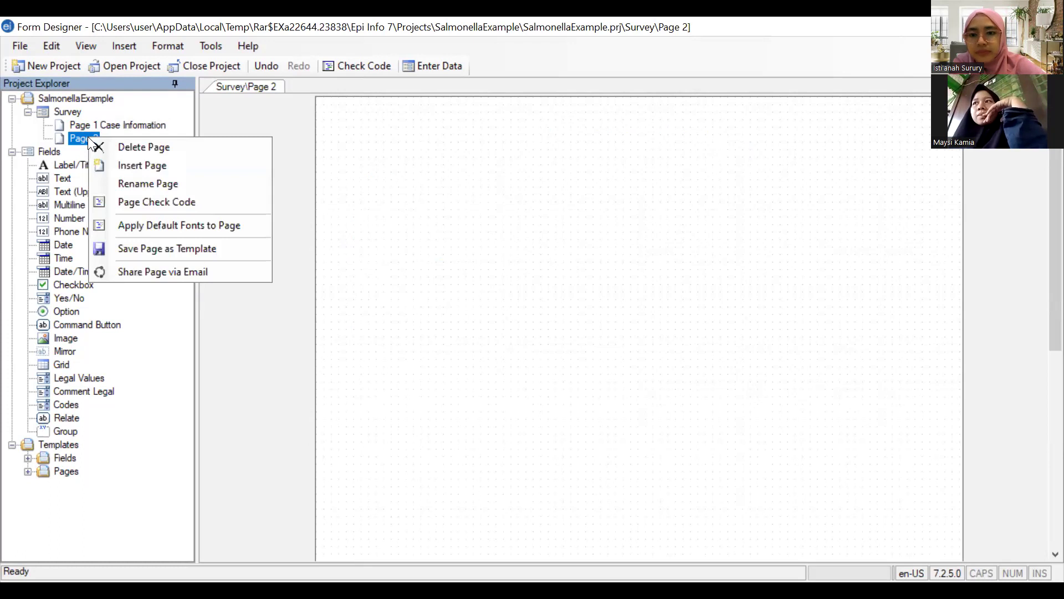
pyautogui.click(384, 145)
pyautogui.rightClick(381, 140)
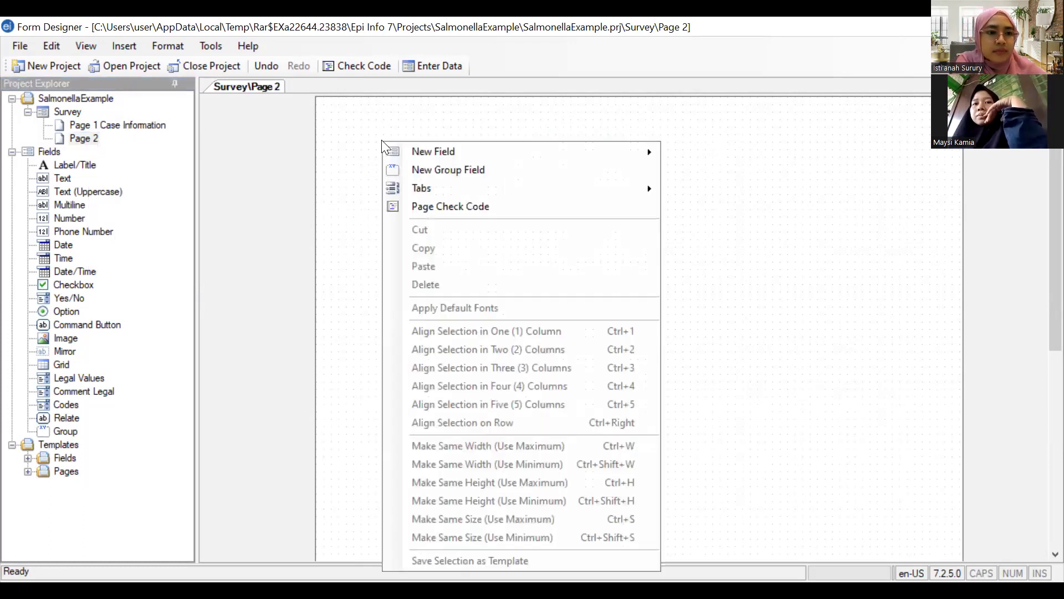
pyautogui.moveTo(646, 149)
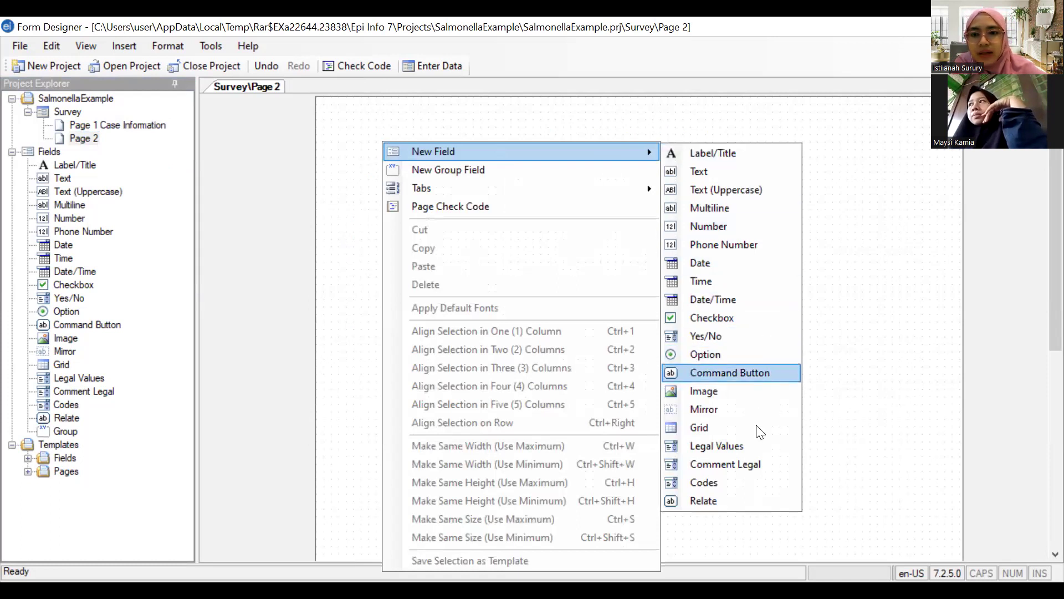
pyautogui.click(753, 463)
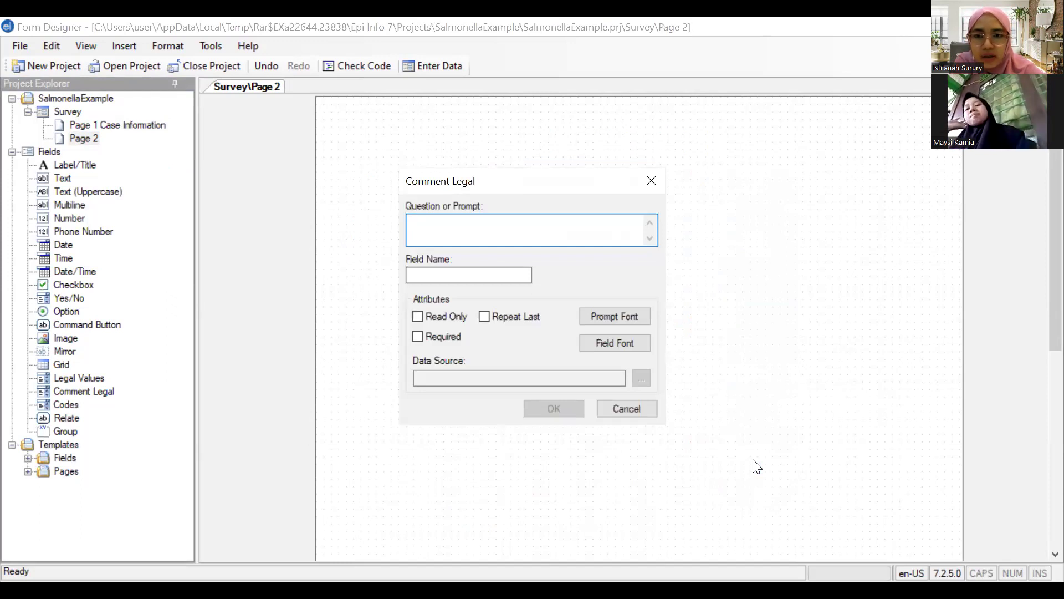
pyautogui.write('Case Status')
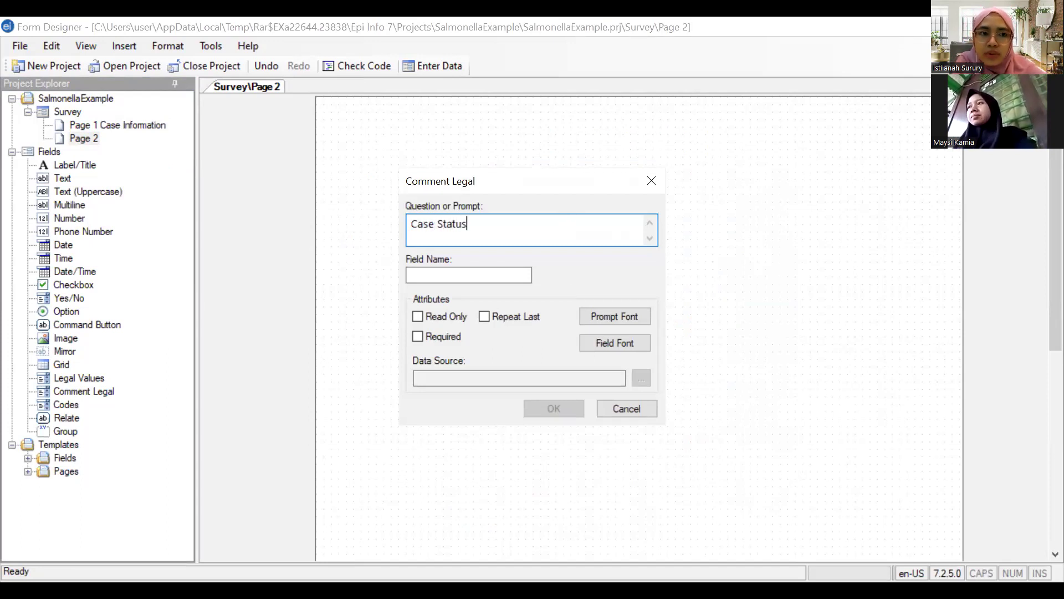
pyautogui.click(520, 271)
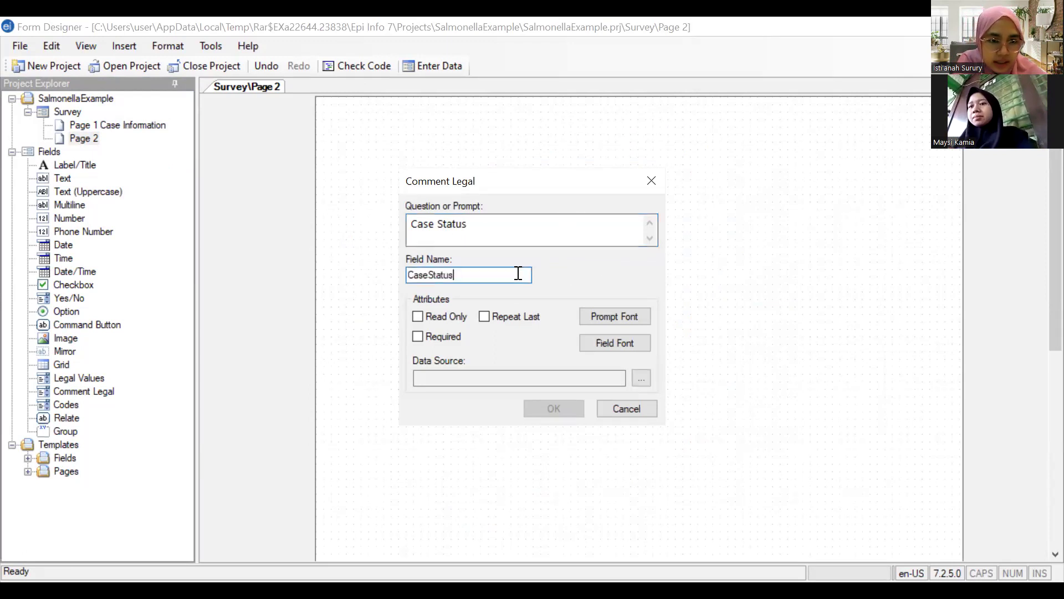
# Create a new data source table for the Case Status field and start its first casestatus entry
pyautogui.click(642, 379)
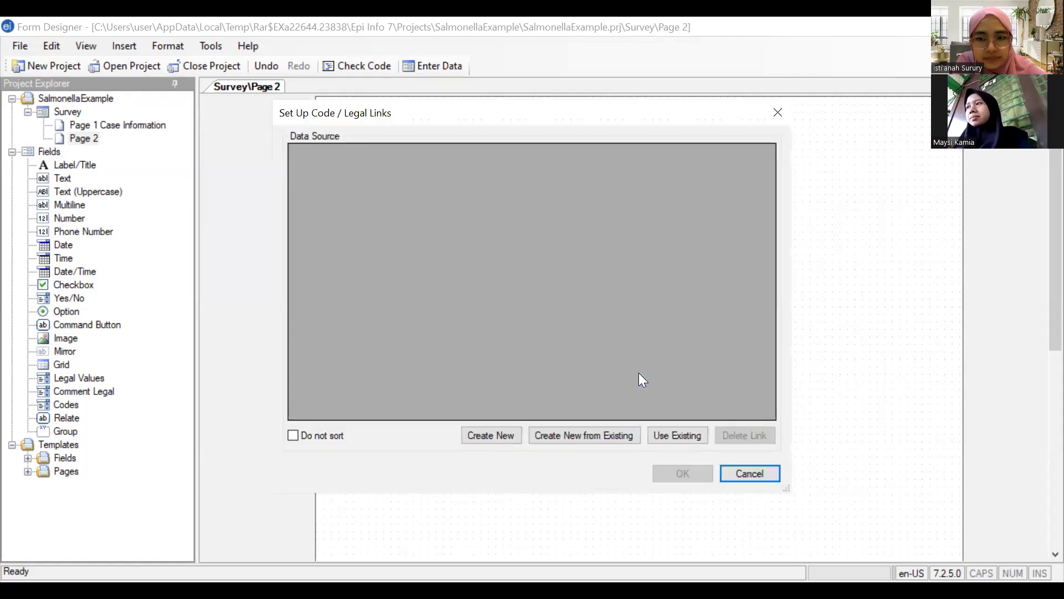
pyautogui.click(497, 431)
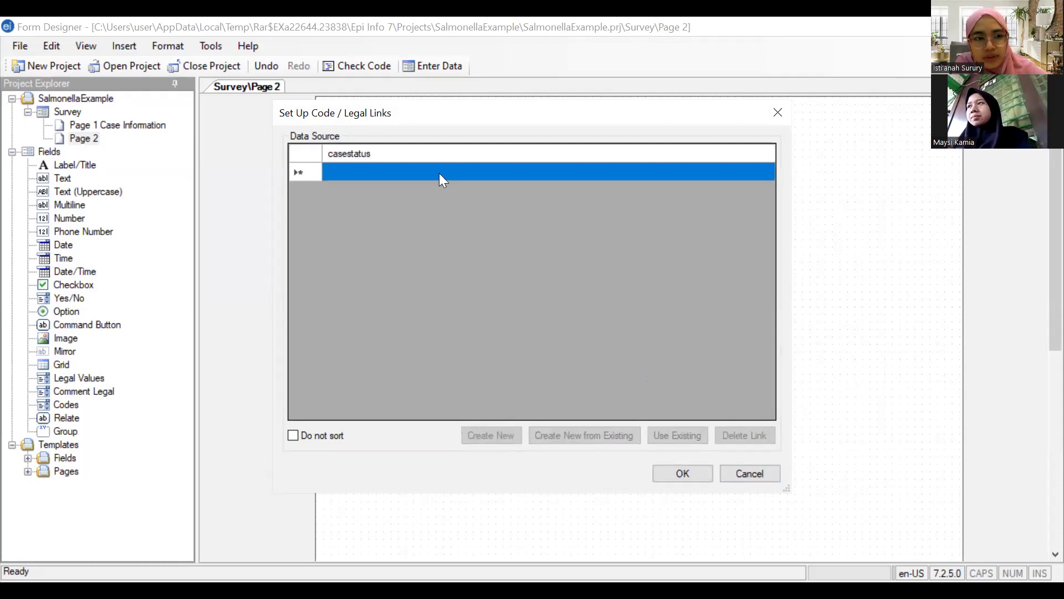
pyautogui.click(440, 174)
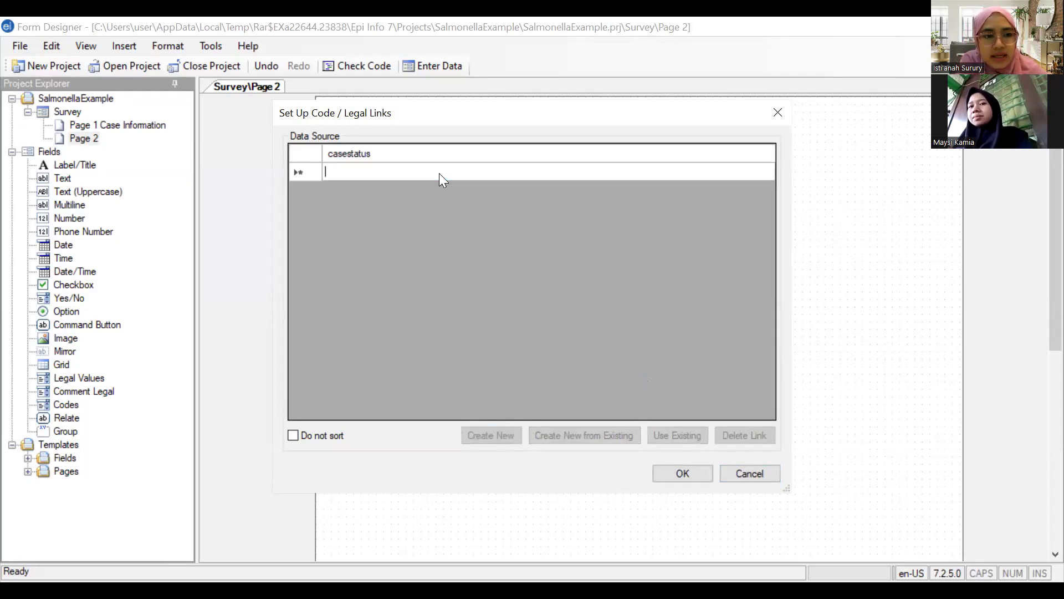
# Try S and C as the first two casestatus entries, then clear the second one
pyautogui.write('S')
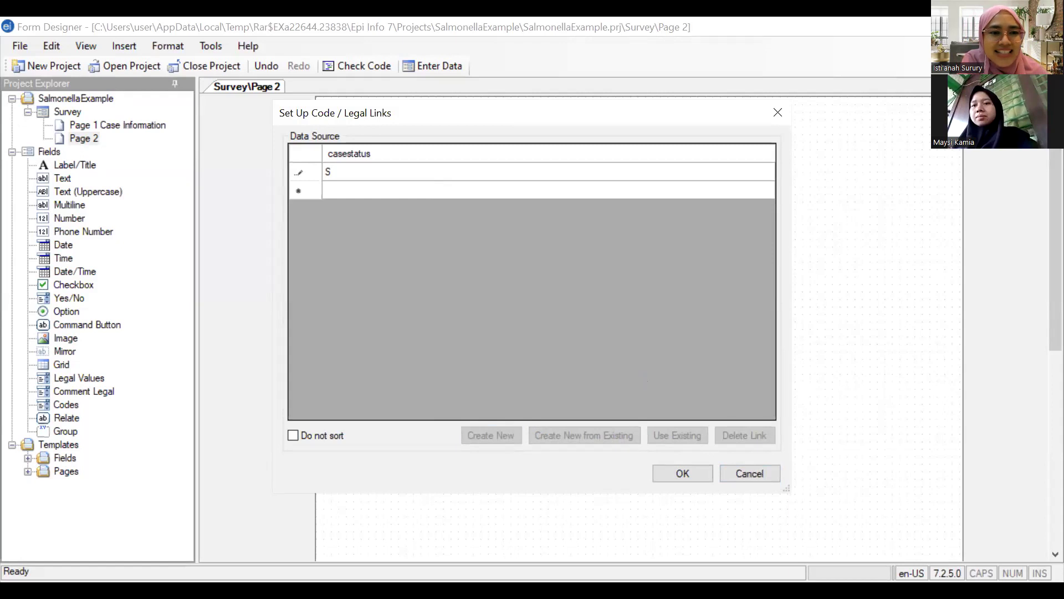
pyautogui.click(465, 191)
pyautogui.click(465, 191)
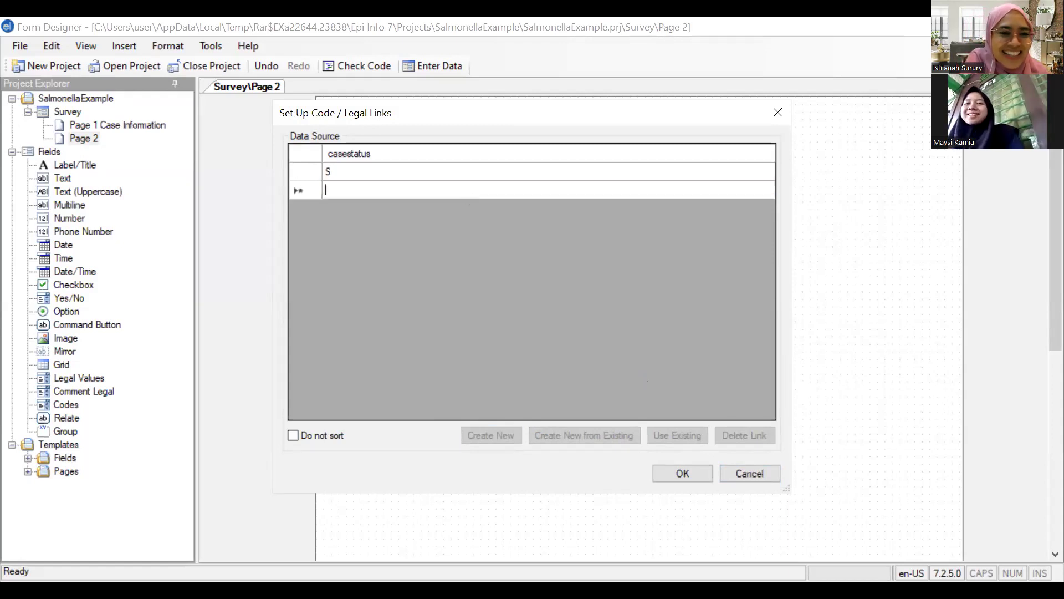
pyautogui.write('C')
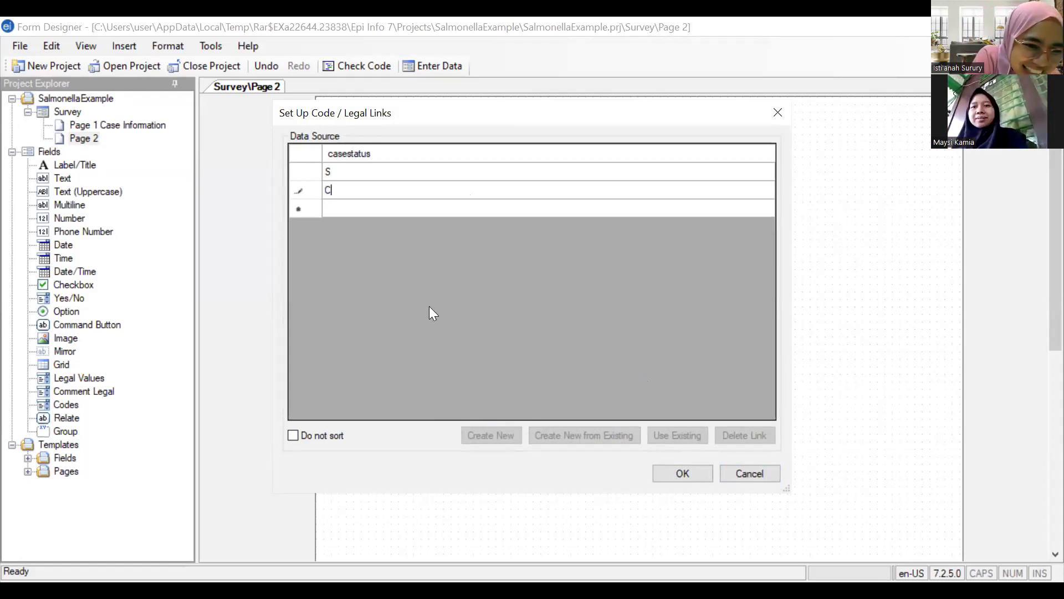
pyautogui.press('BackSpace')
# Set the first casestatus entry to C-Confirmed
pyautogui.click(367, 171)
pyautogui.write('C')
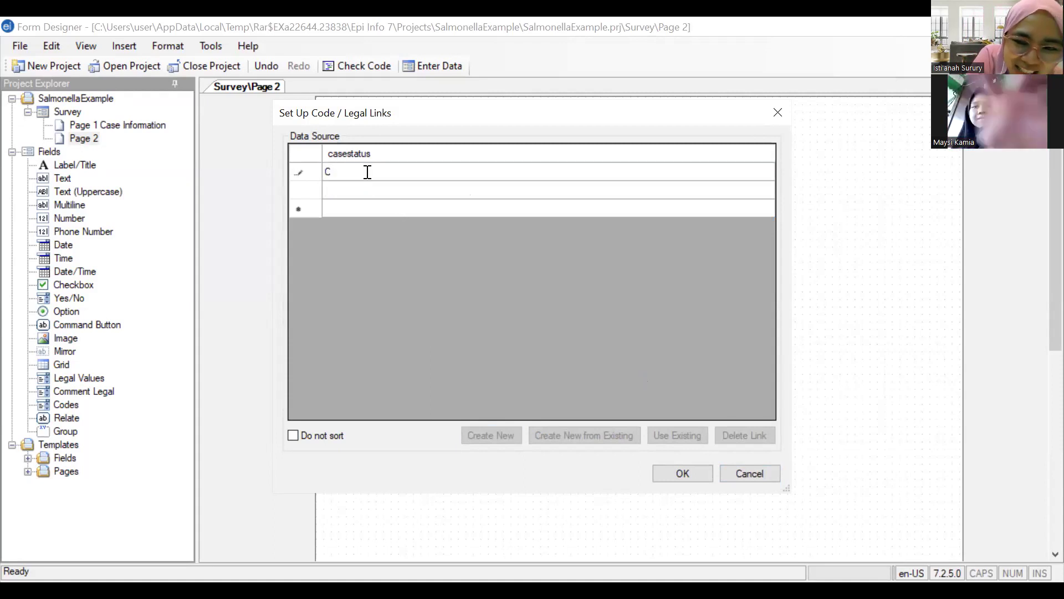
pyautogui.write('-co')
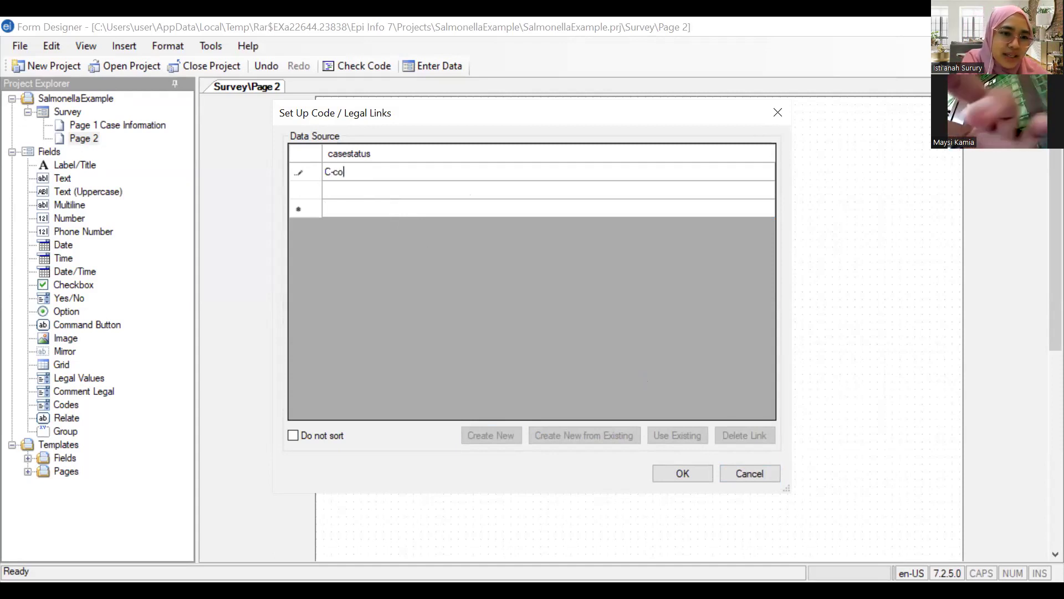
pyautogui.write('m')
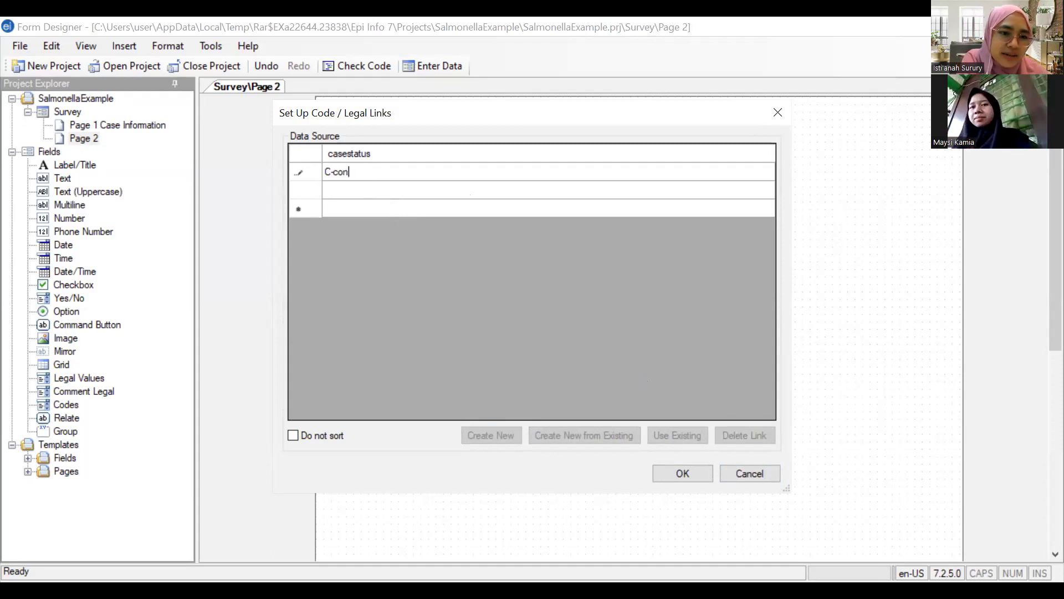
pyautogui.press('BackSpace')
pyautogui.press('BackSpace')
pyautogui.press('BackSpace')
pyautogui.write('Co')
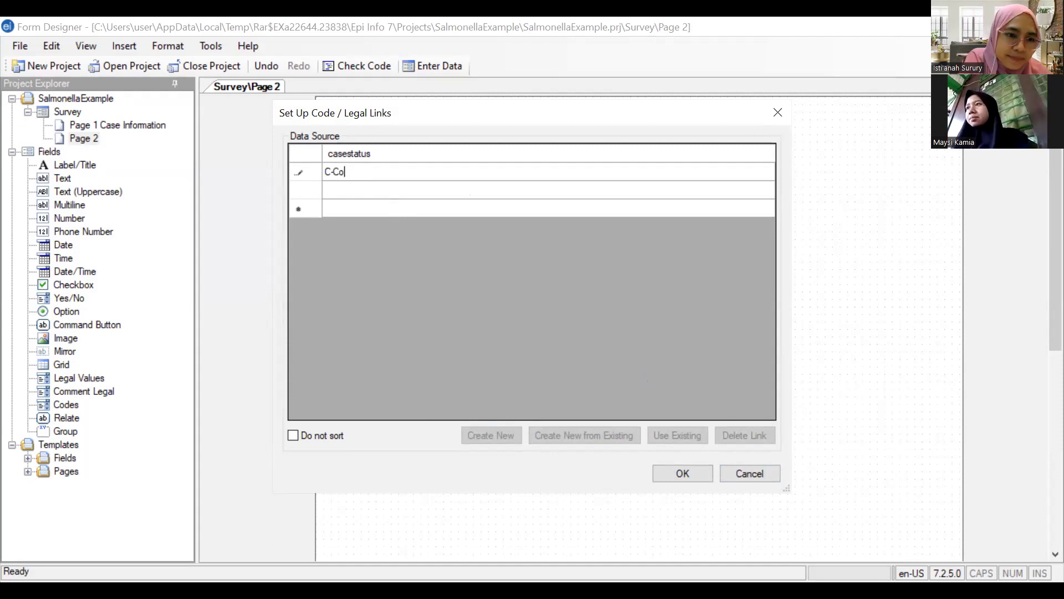
pyautogui.write('nfe')
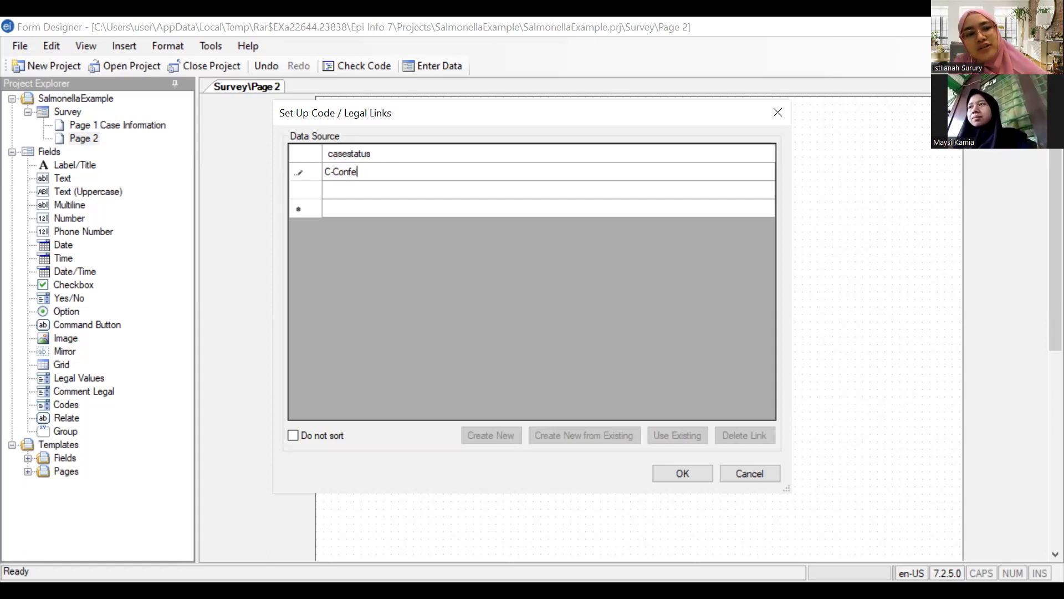
pyautogui.press('BackSpace')
pyautogui.write('irm')
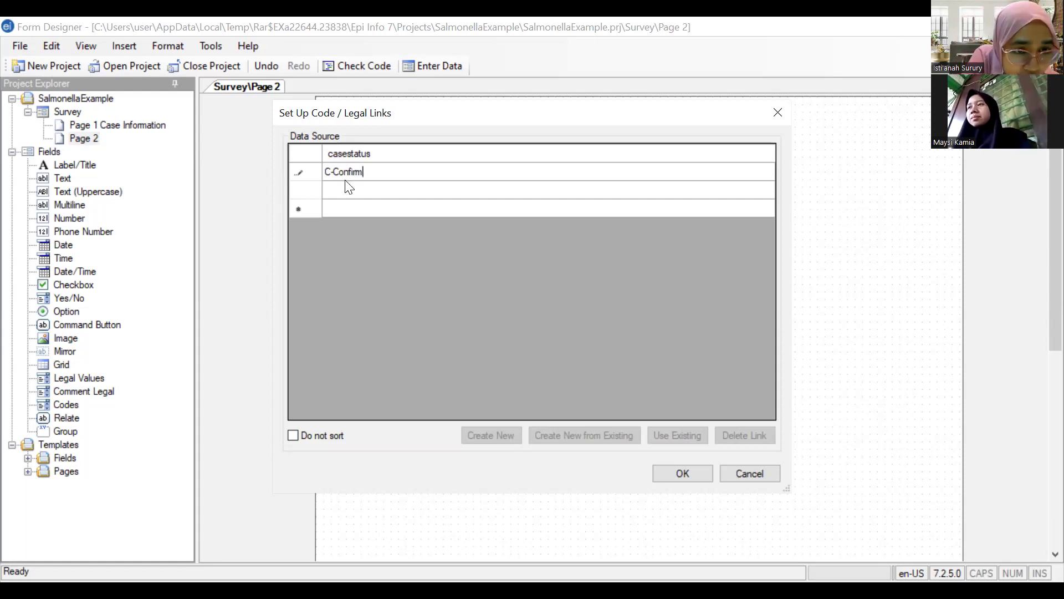
pyautogui.write('ed')
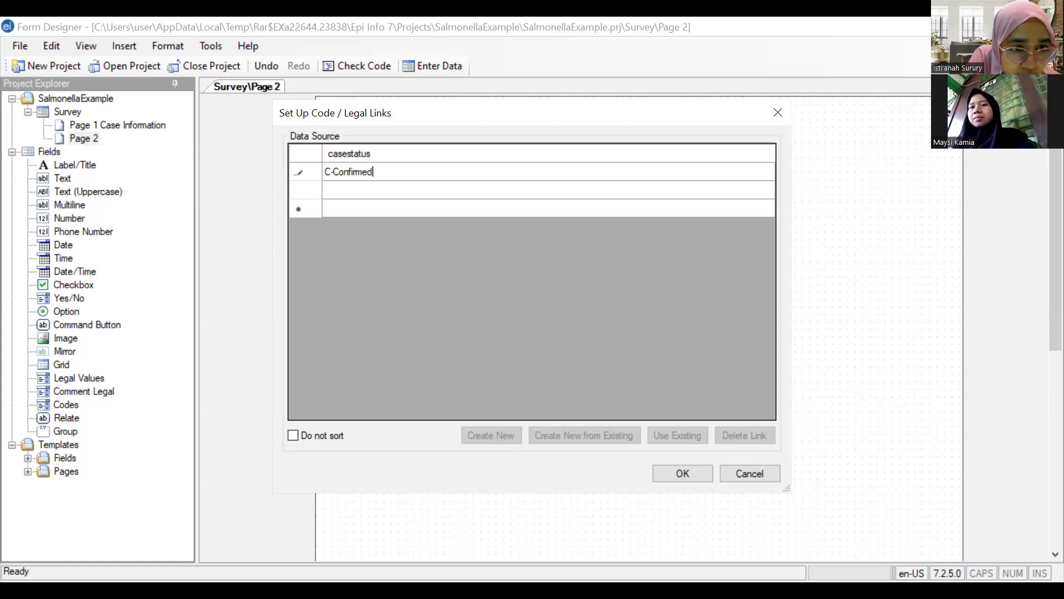
# Enter P-Probable as the second casestatus entry
pyautogui.click(356, 187)
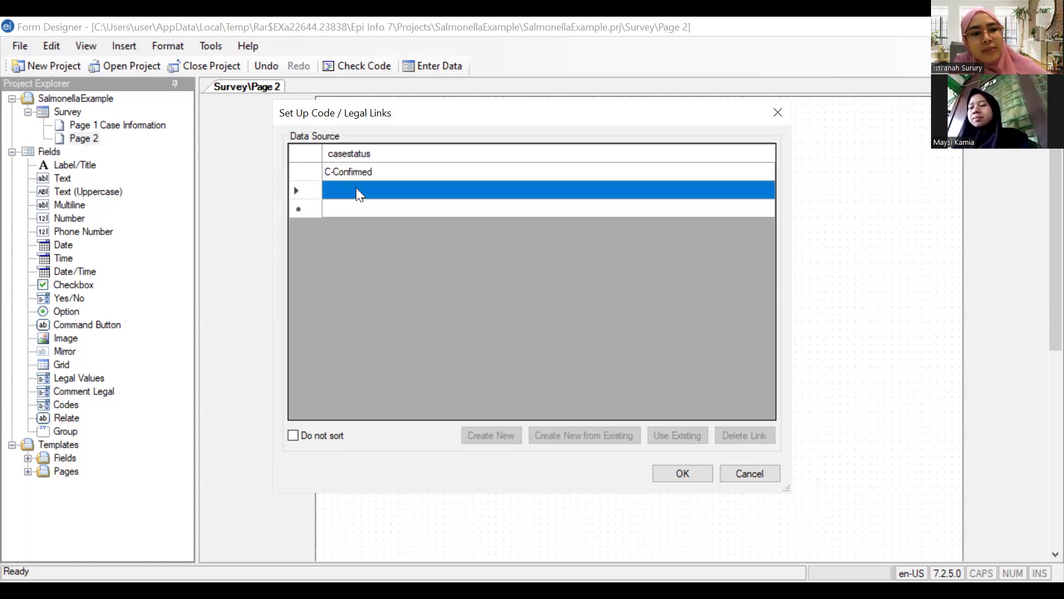
pyautogui.click(356, 188)
pyautogui.write('P')
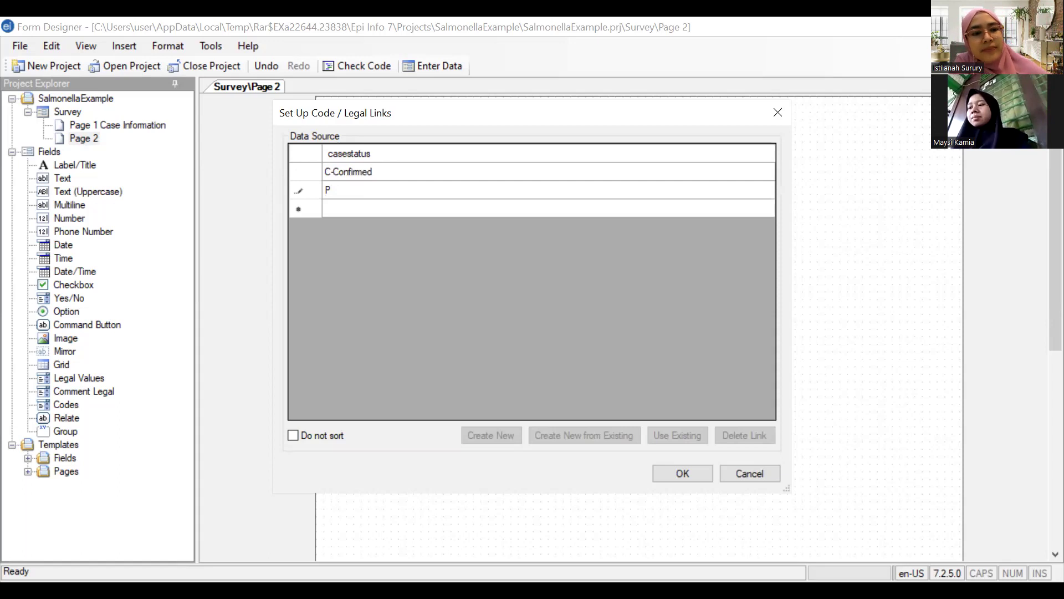
pyautogui.write('-')
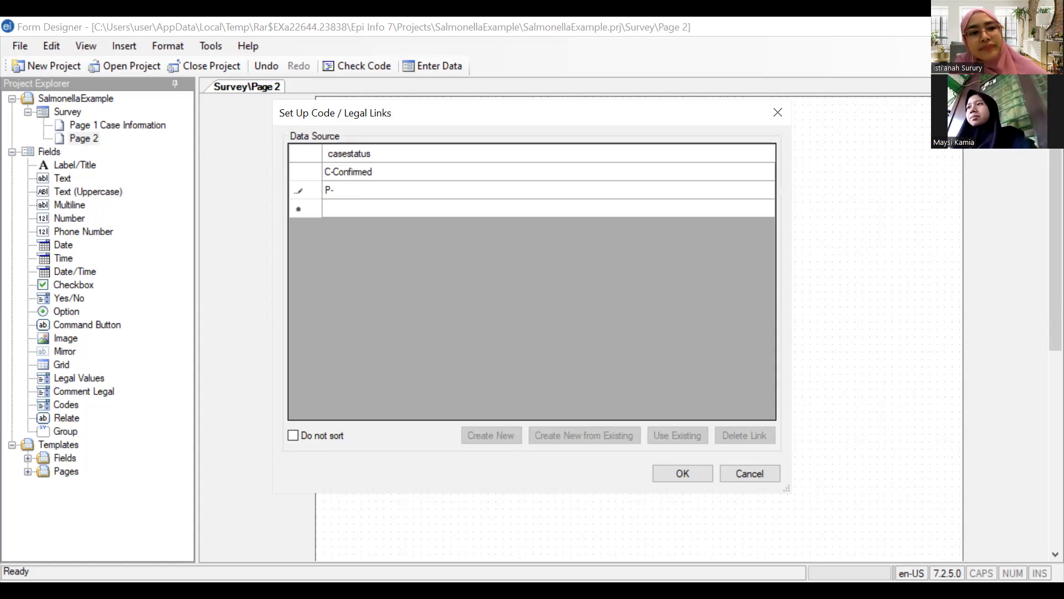
pyautogui.write('Probabl')
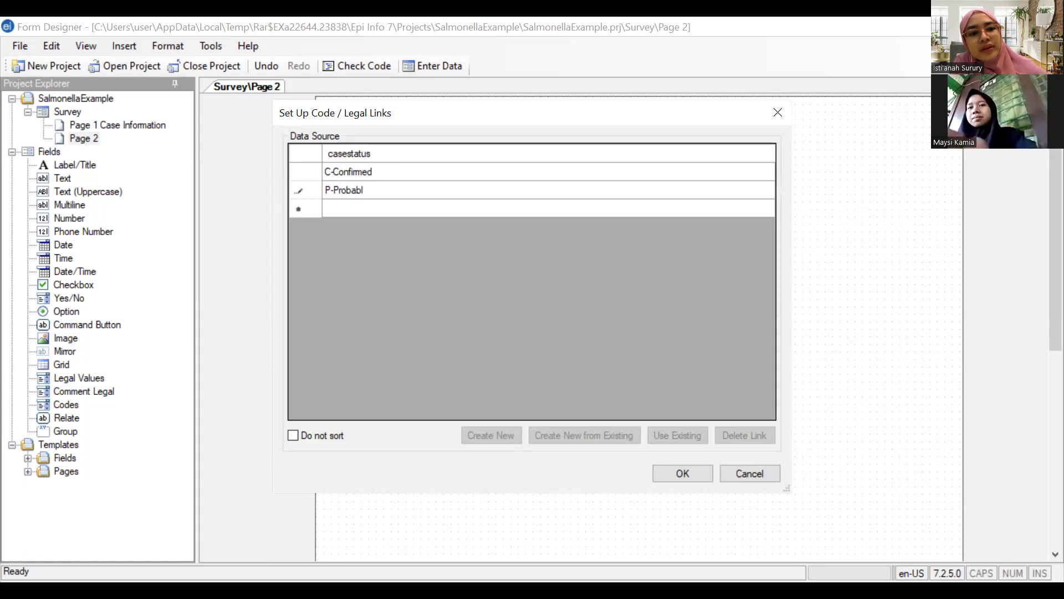
pyautogui.press('BackSpace')
pyautogui.write('able')
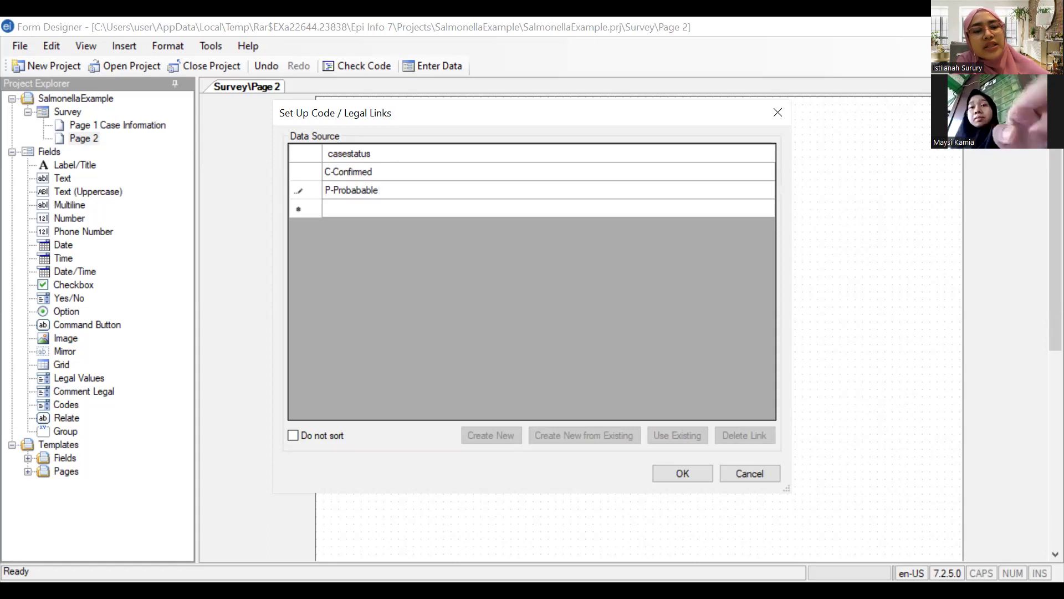
pyautogui.click(366, 186)
pyautogui.press('BackSpace')
pyautogui.press('BackSpace')
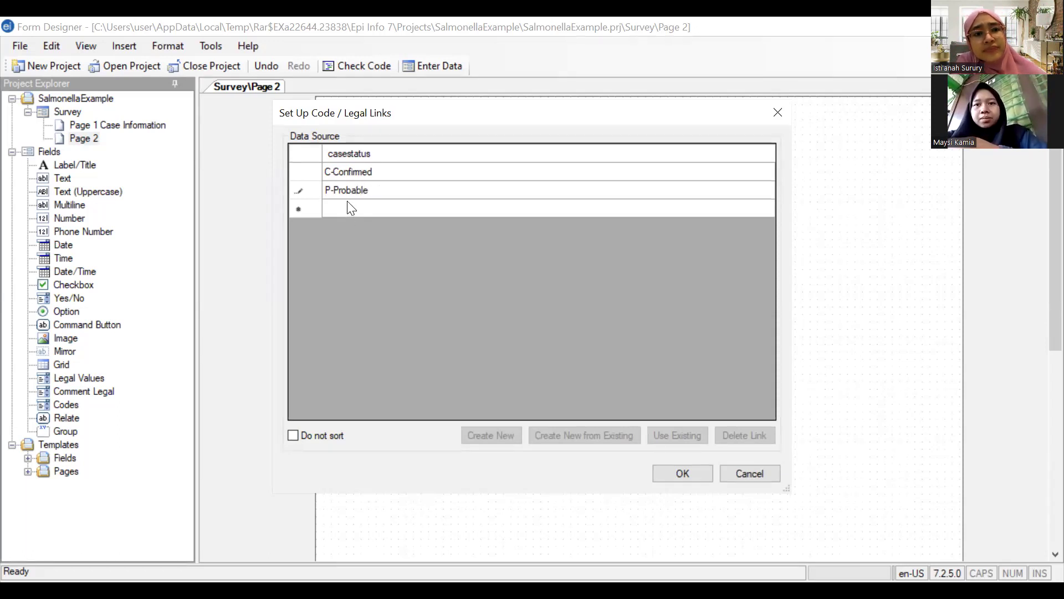
# Add S-Suspect as the third casestatus entry
pyautogui.click(348, 204)
pyautogui.click(349, 207)
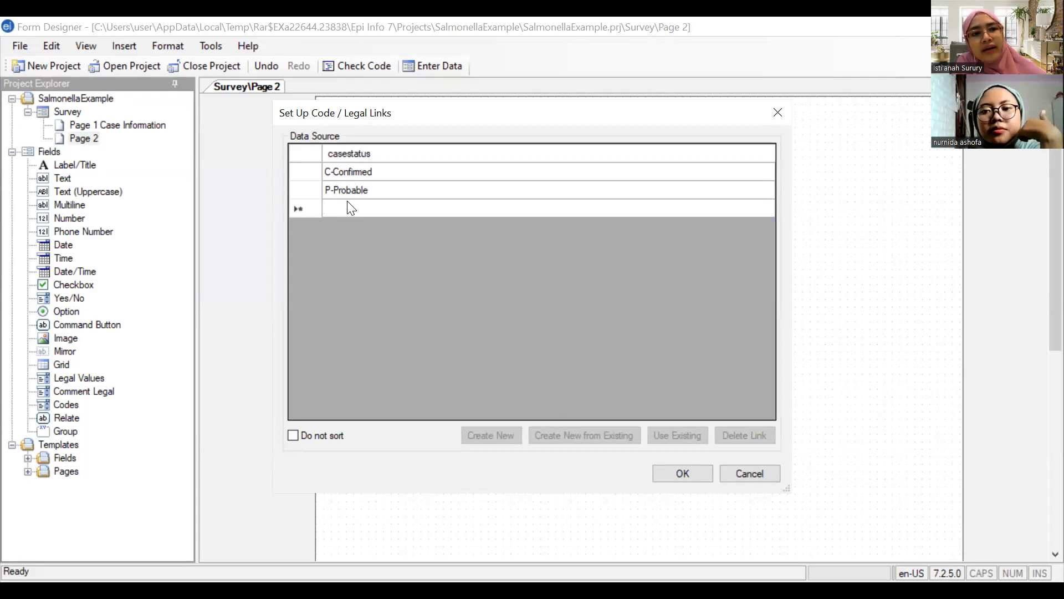
pyautogui.write('S')
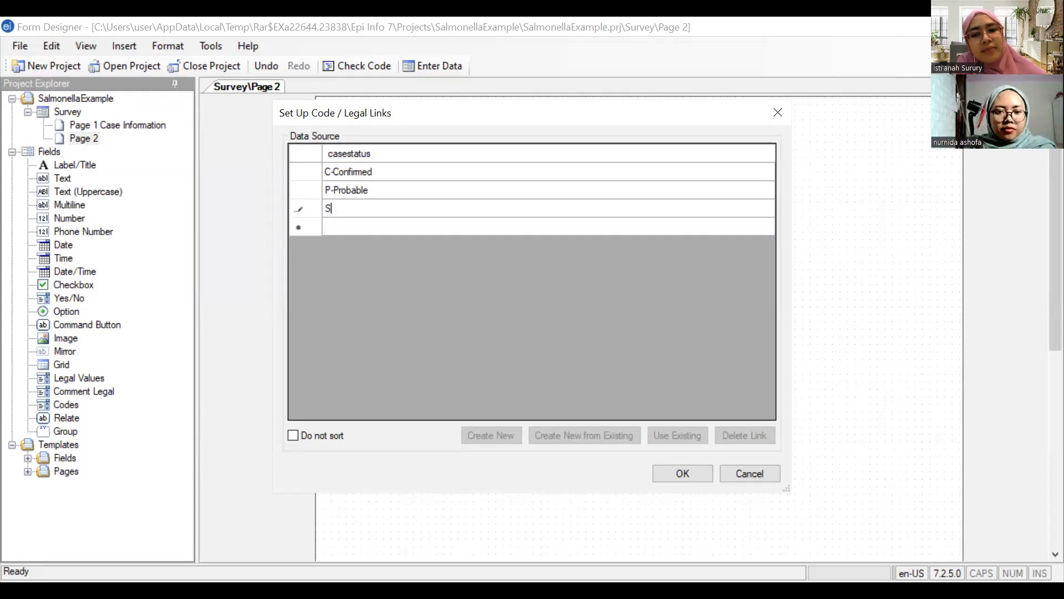
pyautogui.write('-Suspect')
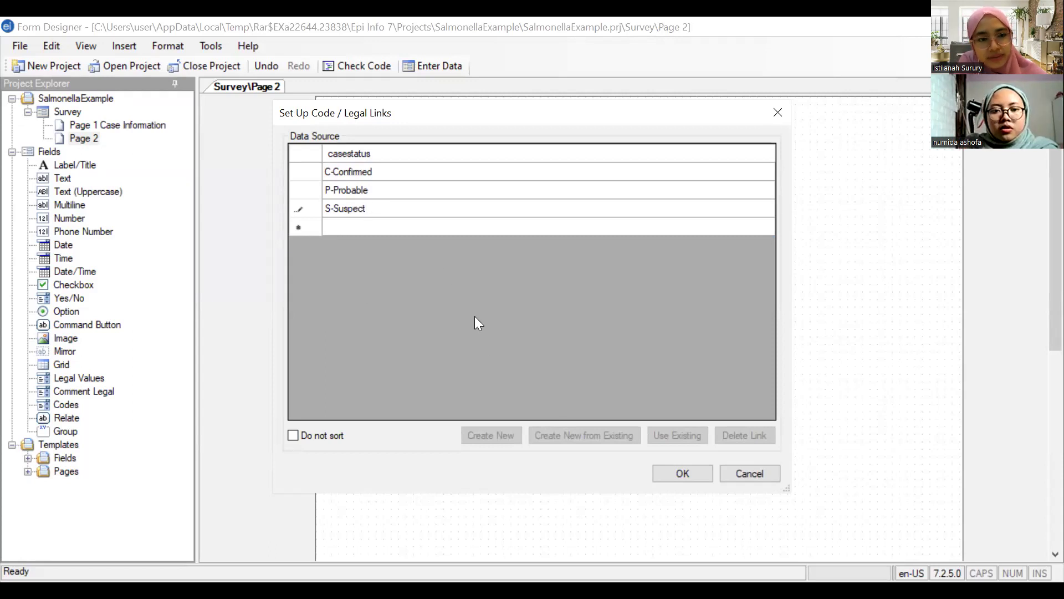
pyautogui.click(415, 227)
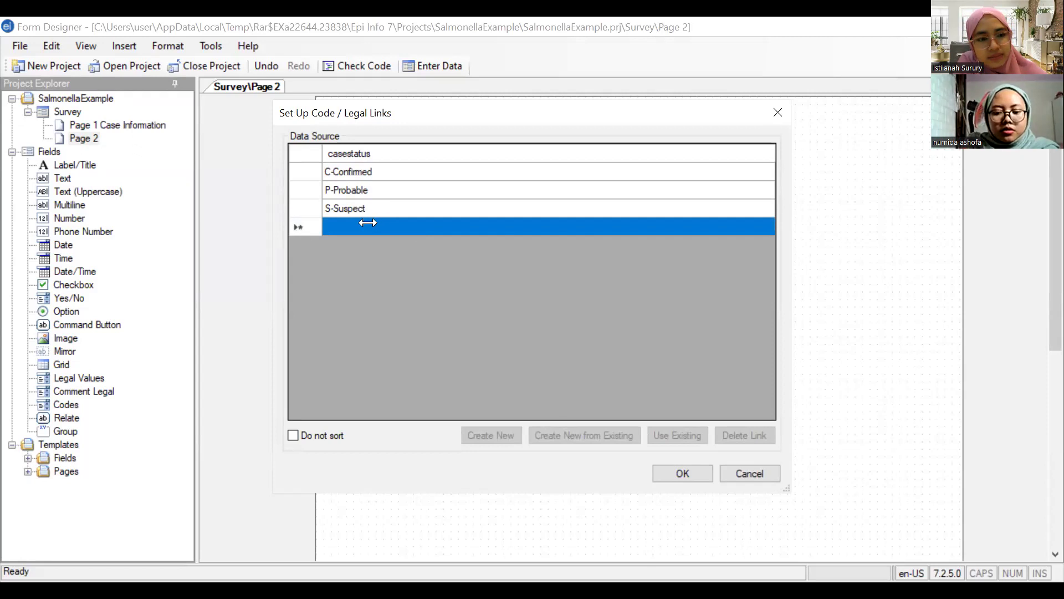
pyautogui.rightClick(302, 226)
pyautogui.click(391, 279)
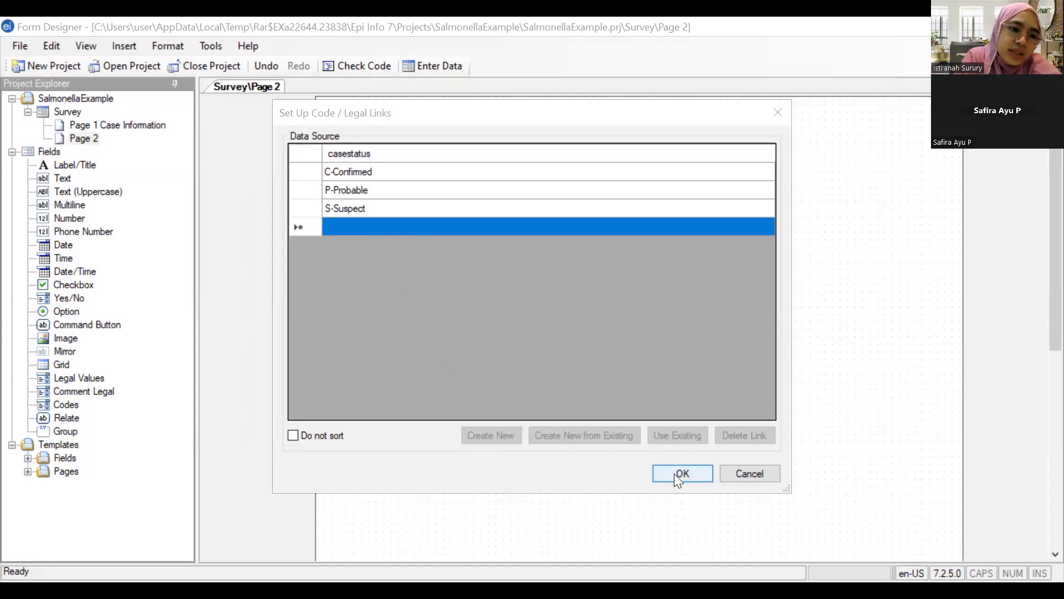
# Turn on Do not sort for the casestatus entries, accept the data source and add the Case Status field to Page 2
pyautogui.click(302, 434)
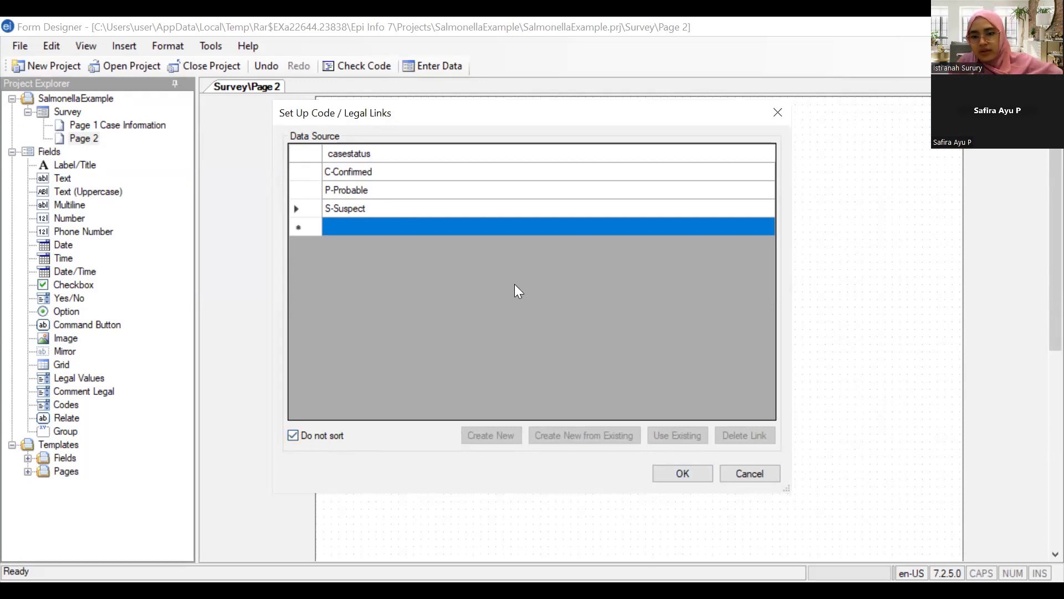
pyautogui.click(688, 478)
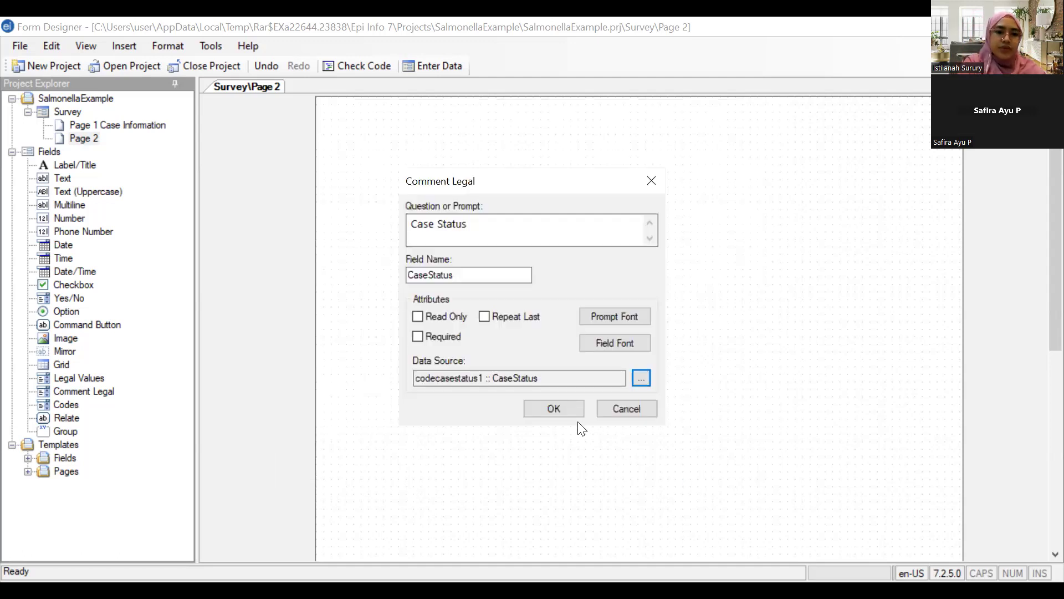
pyautogui.click(551, 407)
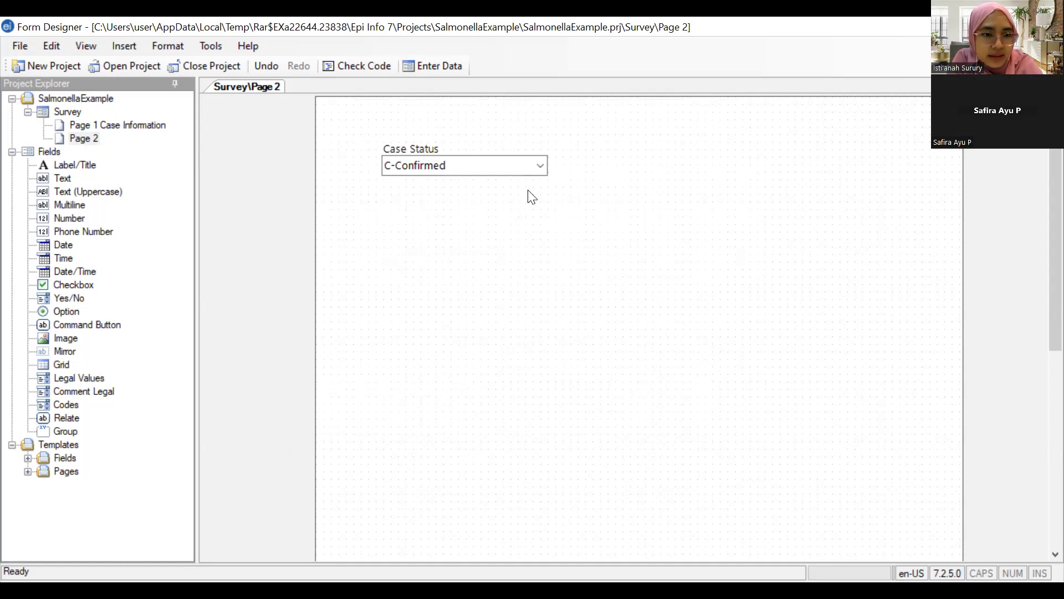
# Check the choices offered in the Case Status drop-down list on Page 2
pyautogui.click(542, 164)
pyautogui.click(540, 166)
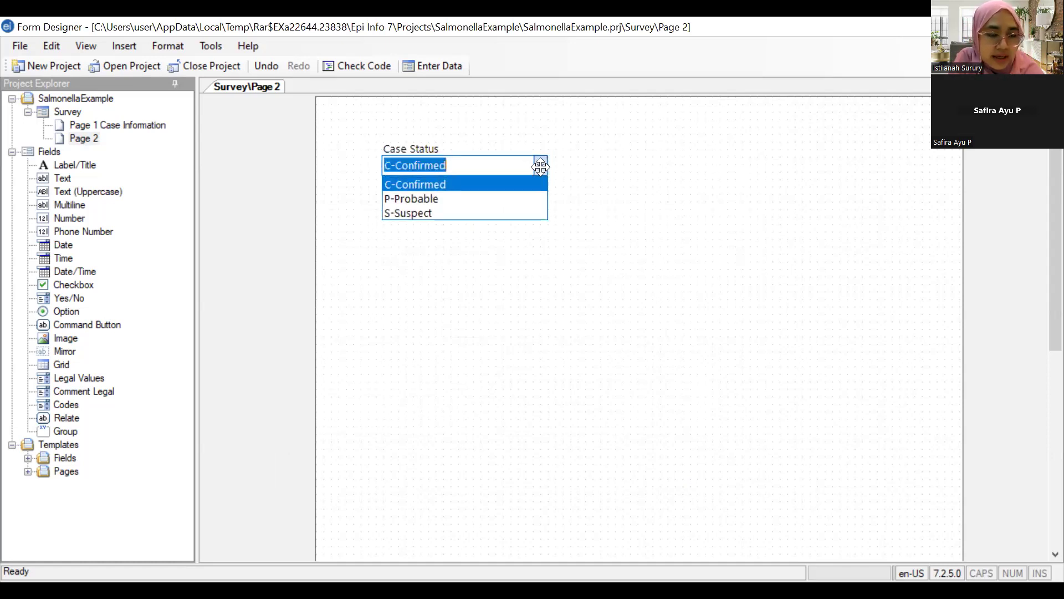
pyautogui.click(541, 167)
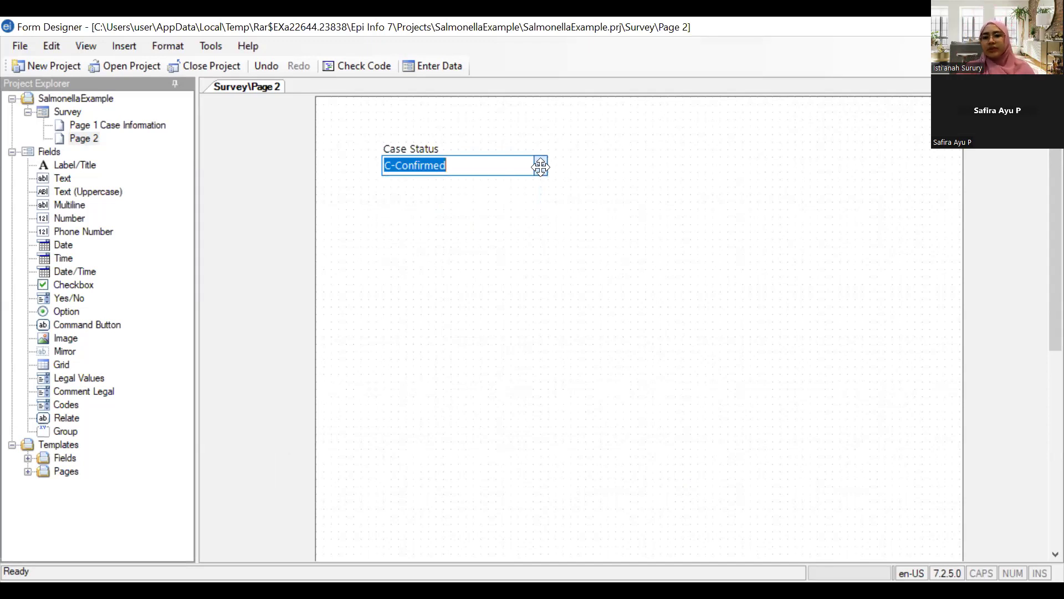
pyautogui.click(381, 192)
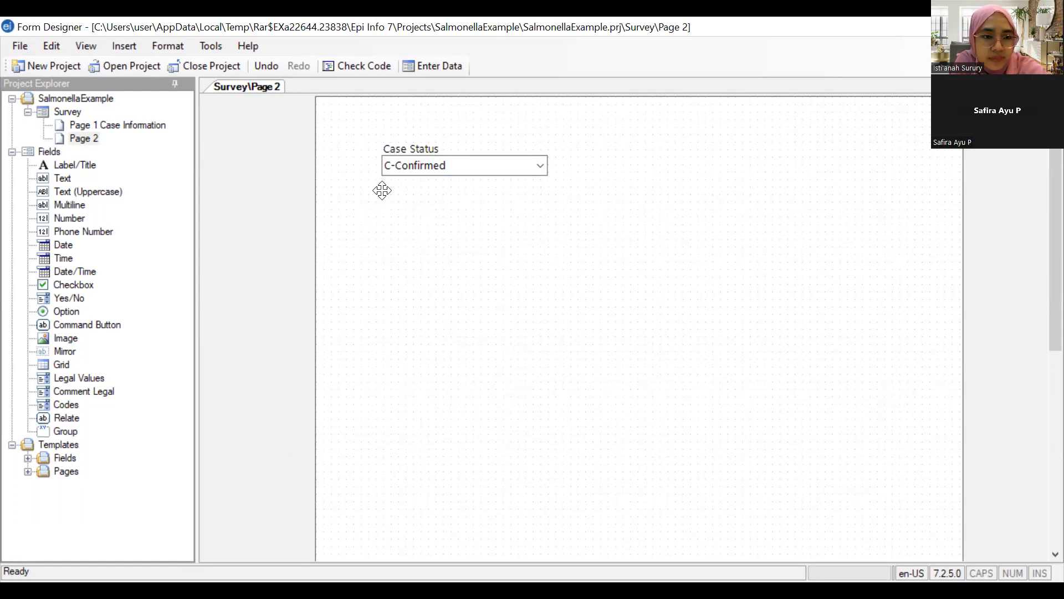
# Start a new Text field below Case Status on Page 2 with the prompt County
pyautogui.rightClick(382, 191)
pyautogui.moveTo(494, 165)
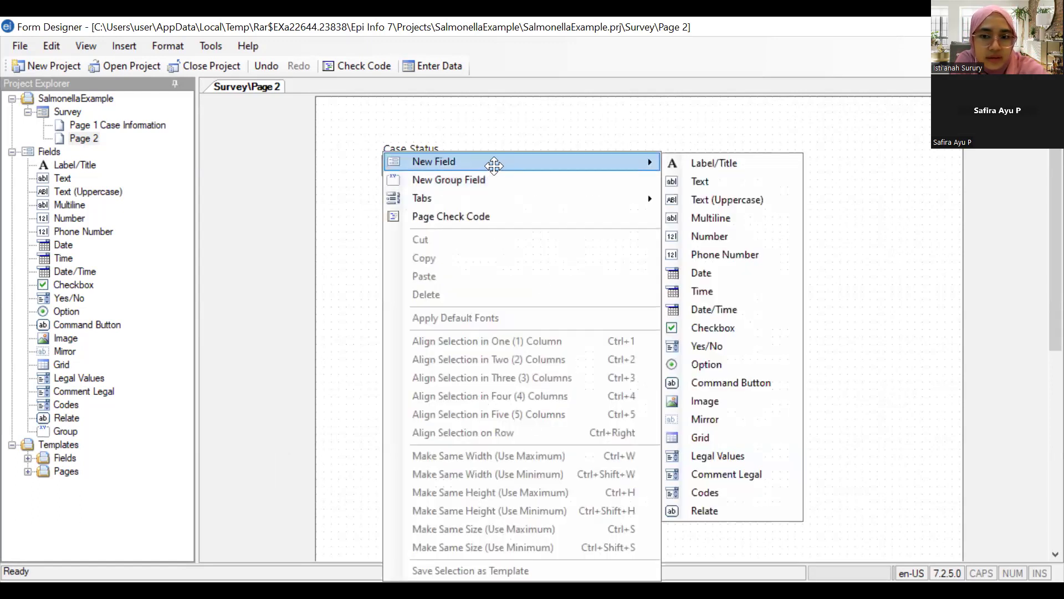
pyautogui.click(690, 180)
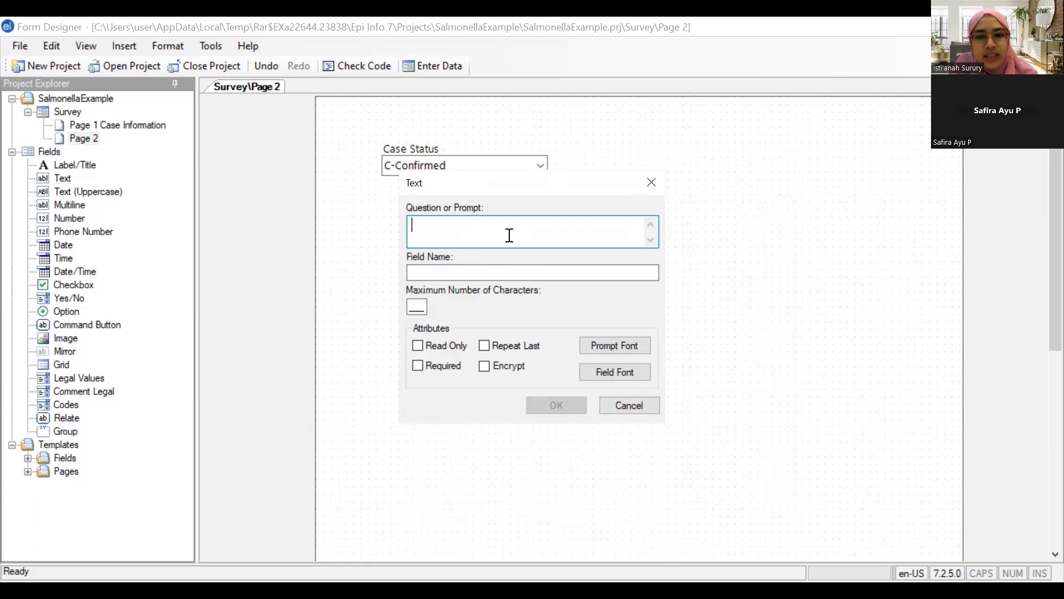
pyautogui.write('C')
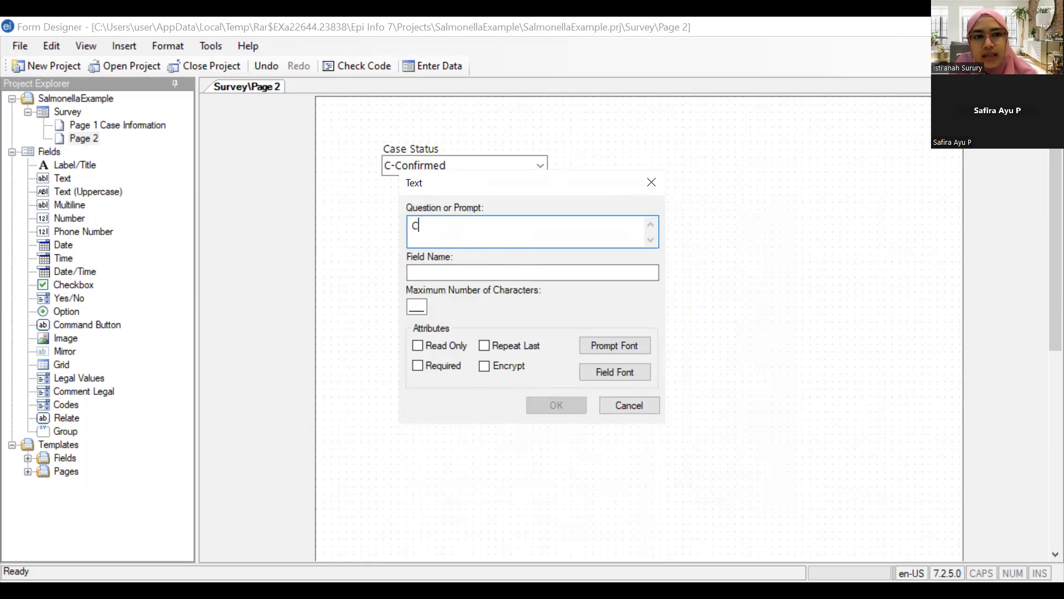
pyautogui.write('unty')
pyautogui.press('BackSpace')
pyautogui.press('BackSpace')
pyautogui.write('ty')
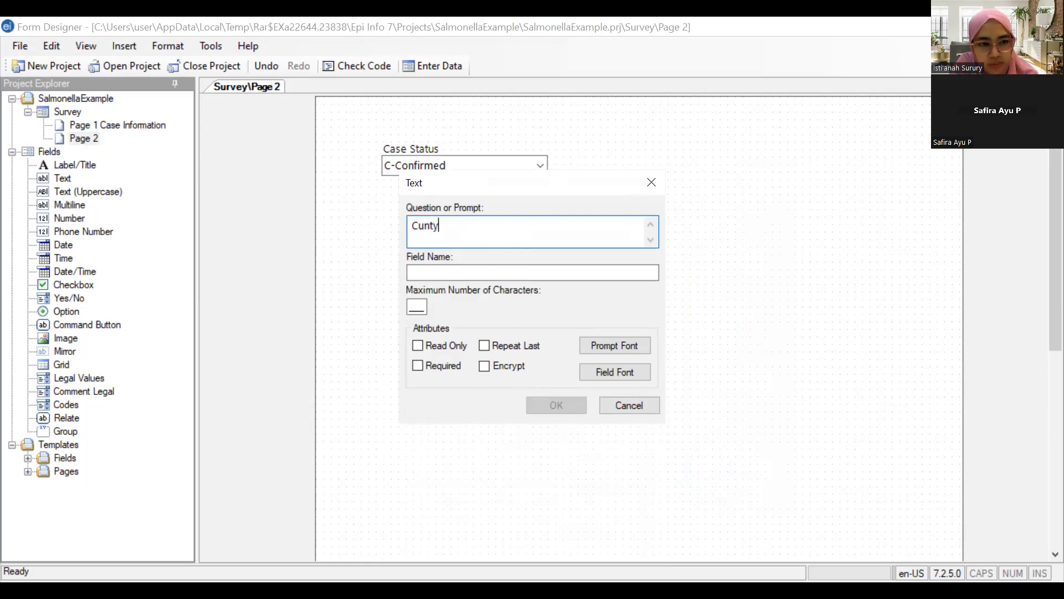
pyautogui.press('BackSpace')
pyautogui.press('BackSpace')
pyautogui.press('BackSpace')
pyautogui.press('BackSpace')
pyautogui.write('ounty')
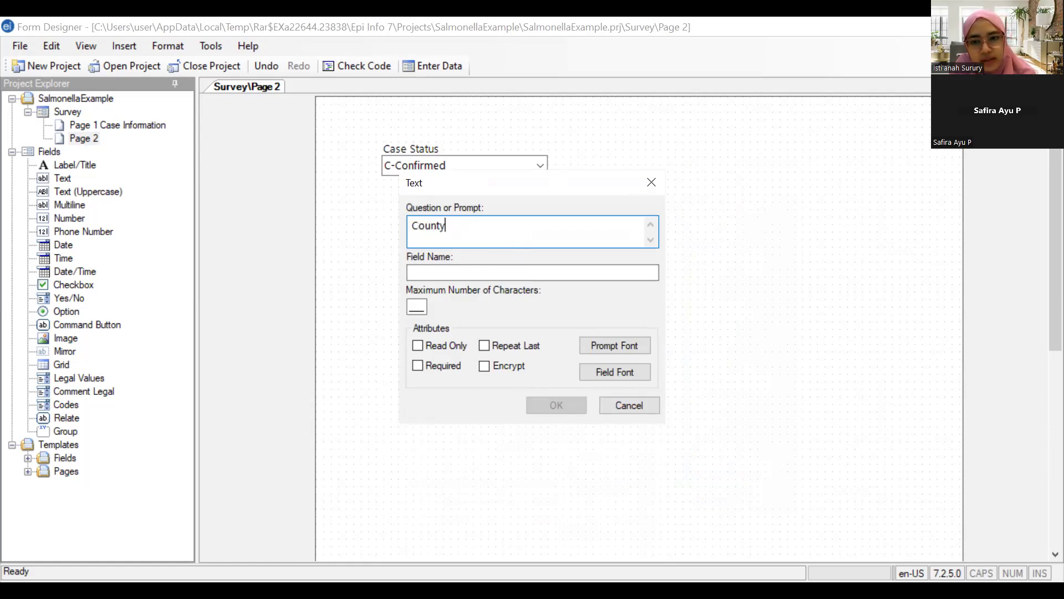
# Name the County text field HospitalCounty and add it to Page 2
pyautogui.click(447, 273)
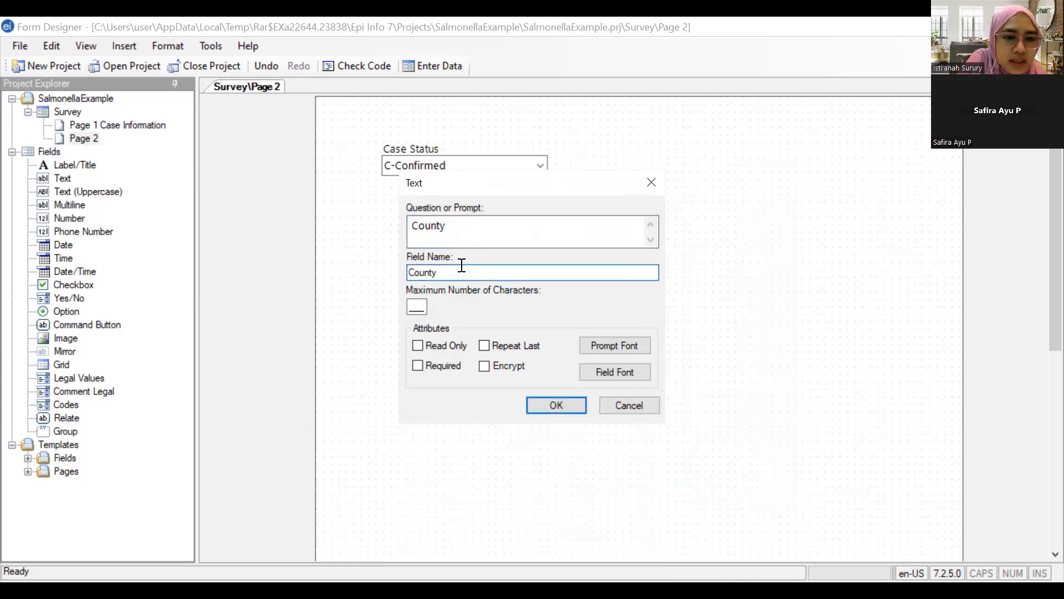
pyautogui.write('Hos')
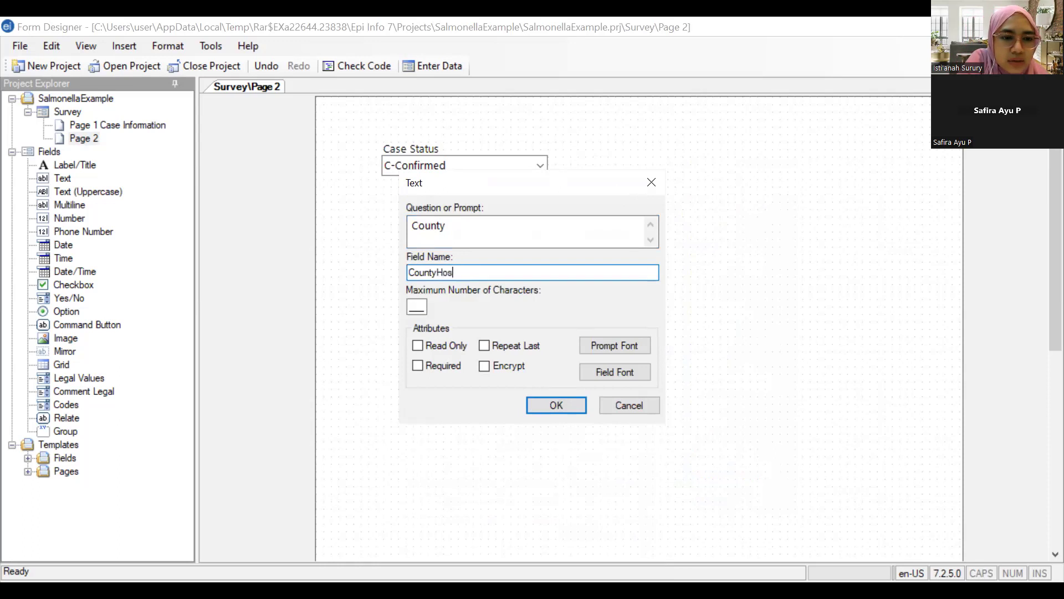
pyautogui.press('BackSpace')
pyautogui.press('BackSpace')
pyautogui.press('BackSpace')
pyautogui.press('BackSpace')
pyautogui.press('BackSpace')
pyautogui.press('BackSpace')
pyautogui.press('BackSpace')
pyautogui.press('BackSpace')
pyautogui.press('BackSpace')
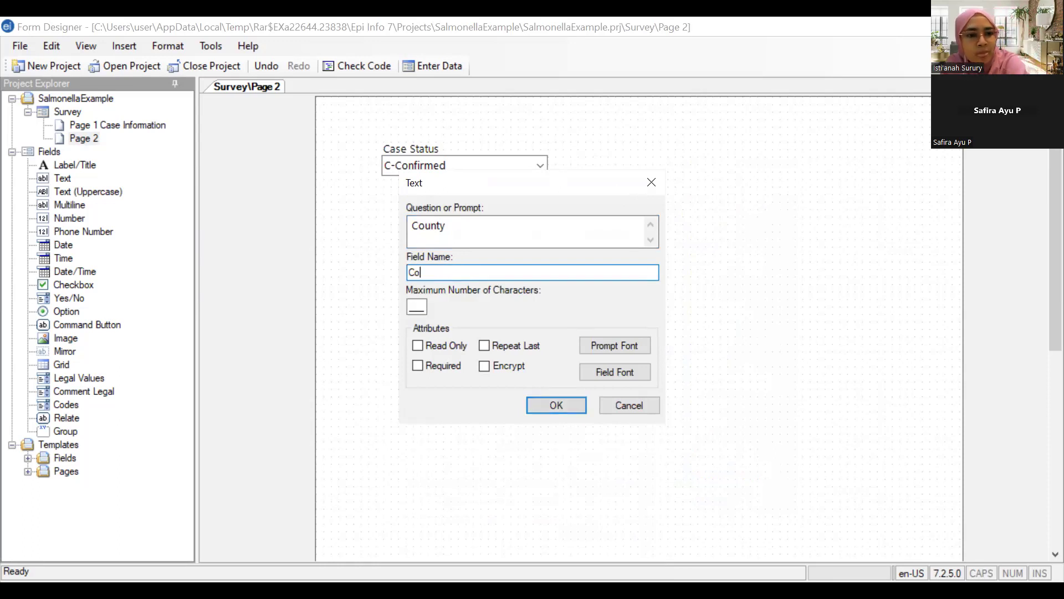
pyautogui.write('Hospita')
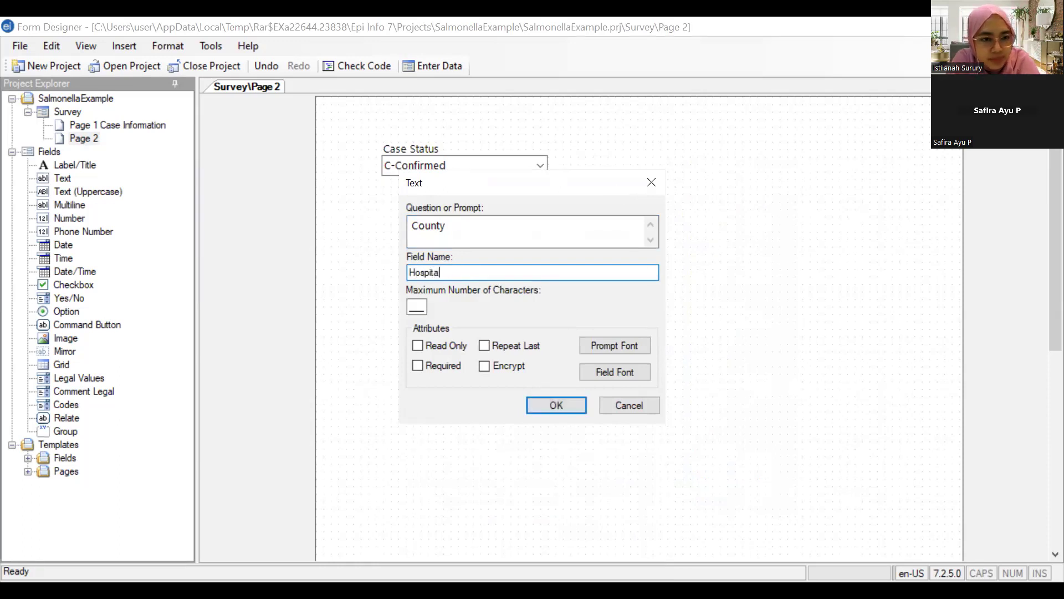
pyautogui.write('lCounty')
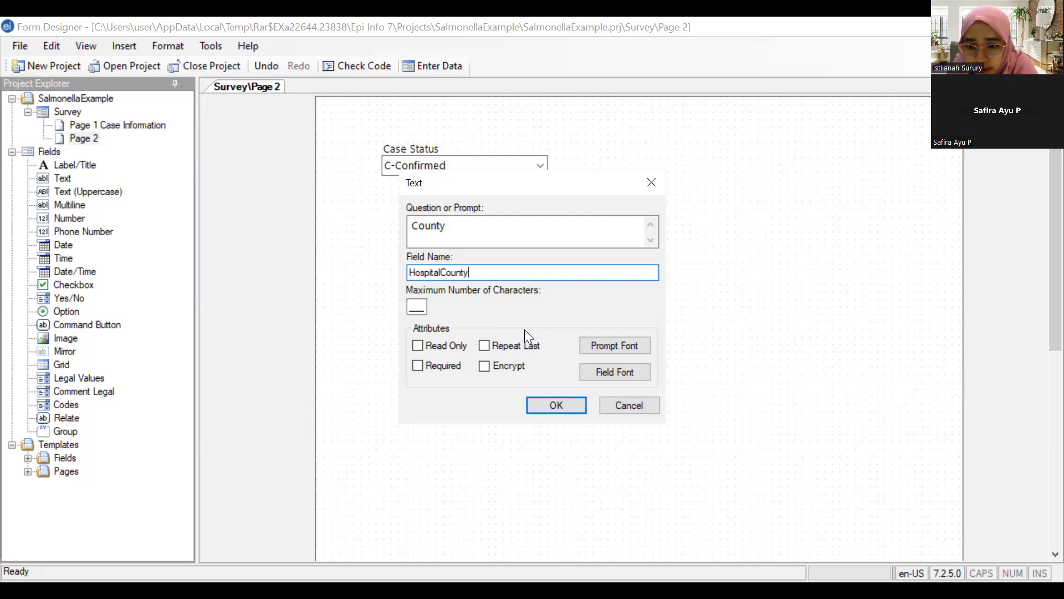
pyautogui.click(551, 404)
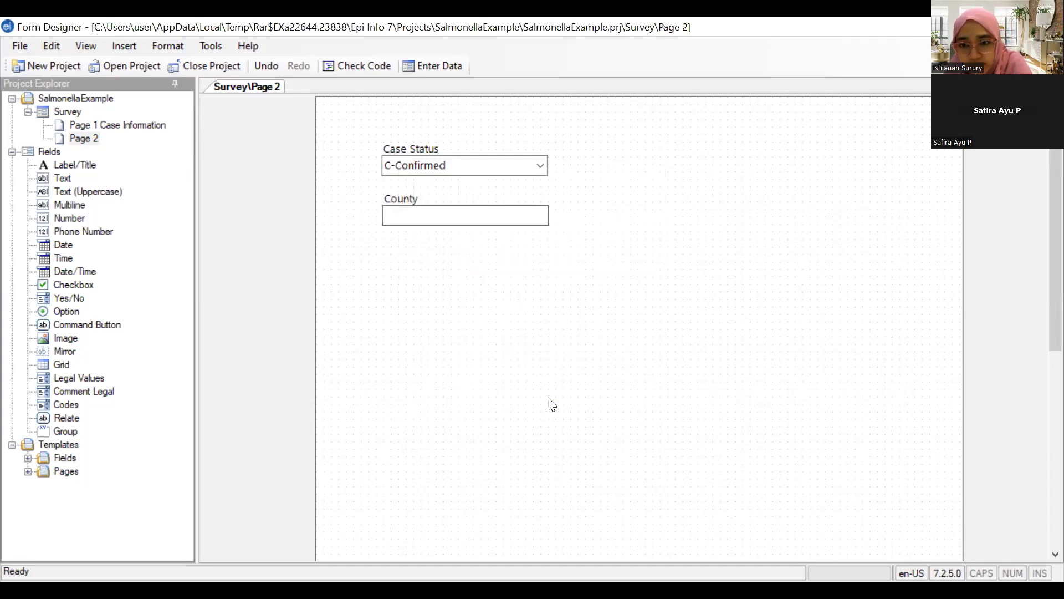
# Start a new Codes field below County on Page 2 with Hospital as its prompt and field name
pyautogui.rightClick(386, 253)
pyautogui.moveTo(584, 158)
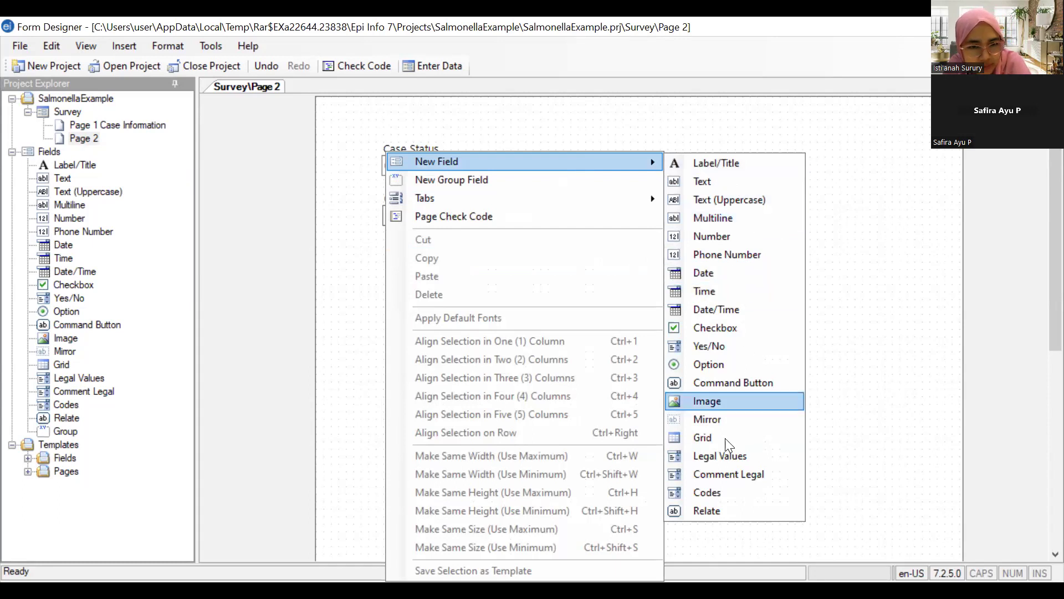
pyautogui.click(709, 491)
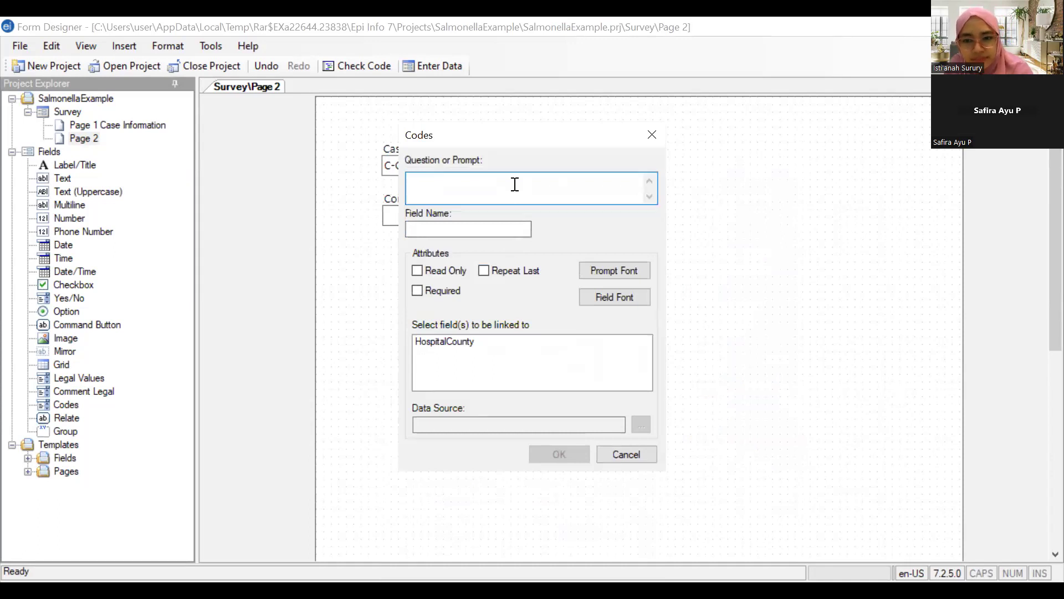
pyautogui.write('Hospital')
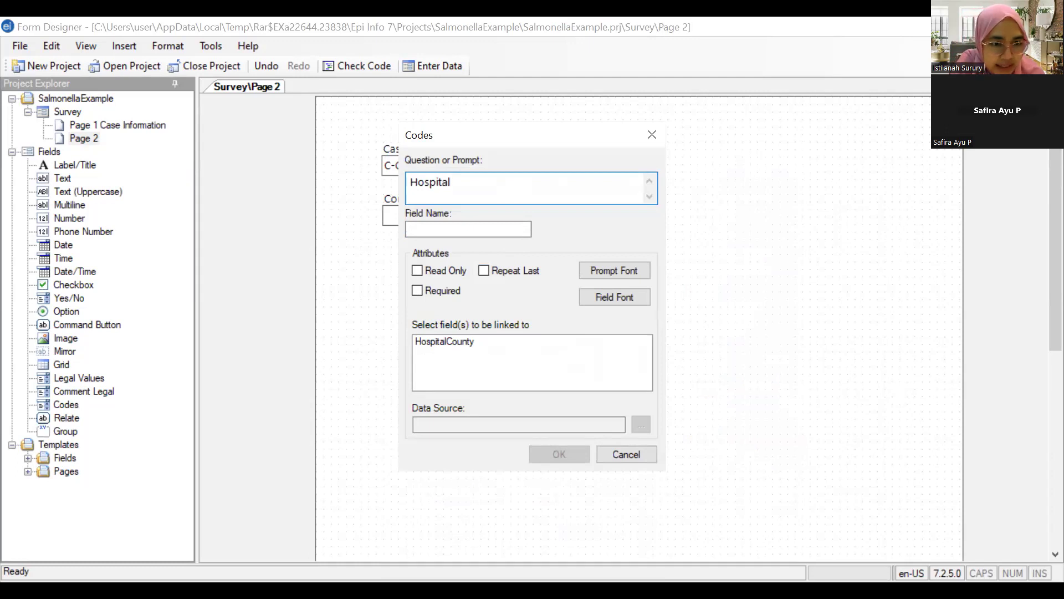
pyautogui.click(492, 230)
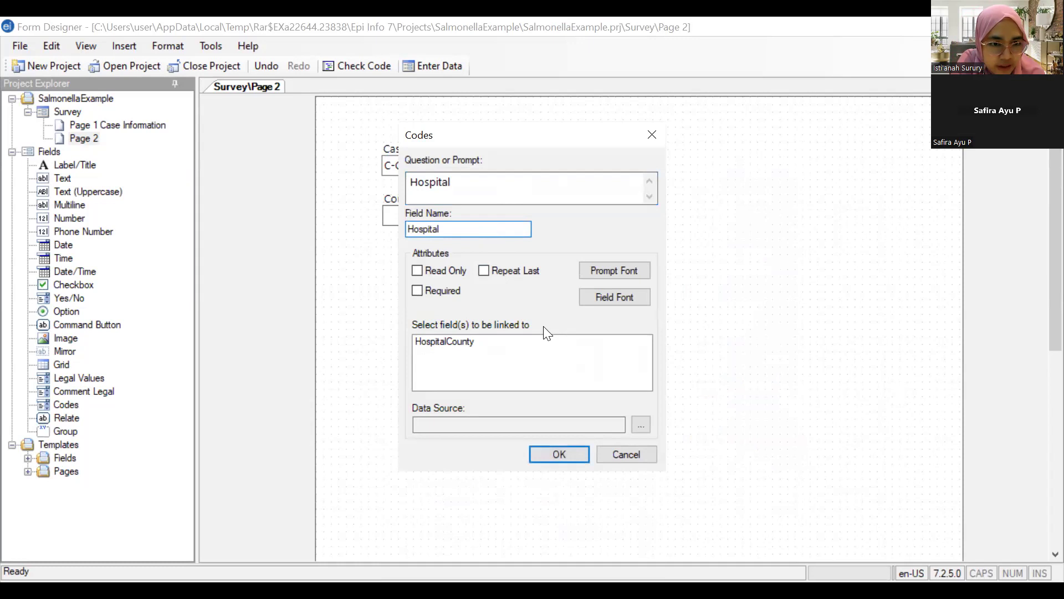
# Link the Hospital codes field to HospitalCounty and create a new data source for it
pyautogui.click(471, 350)
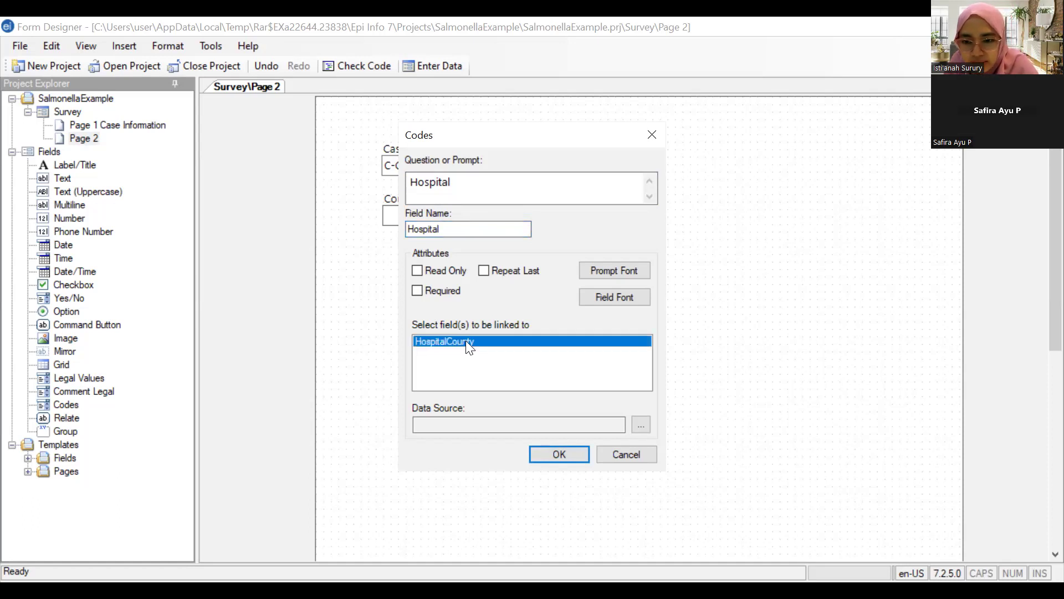
pyautogui.click(640, 425)
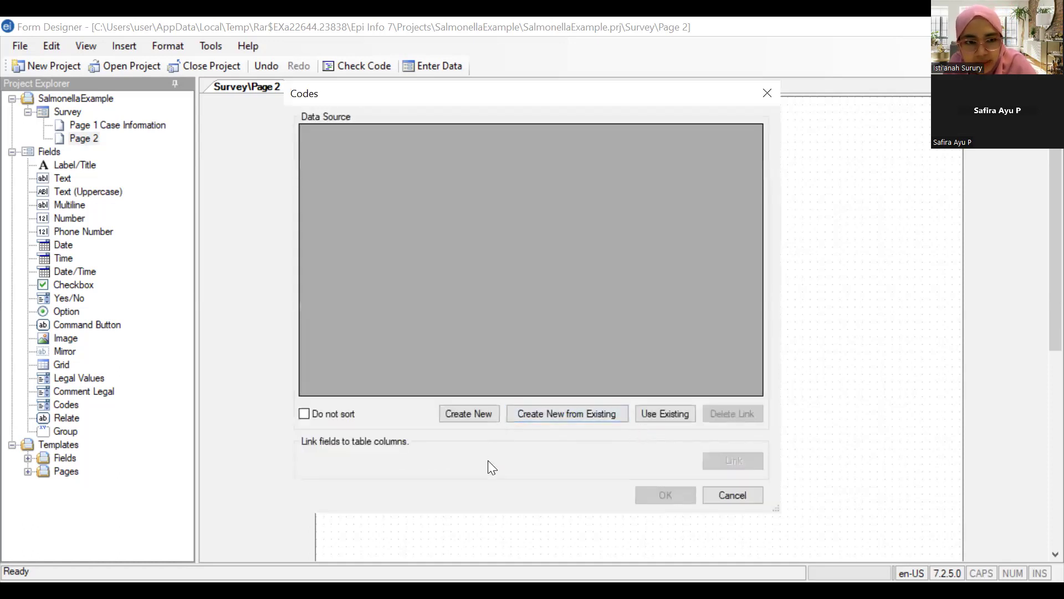
pyautogui.click(474, 417)
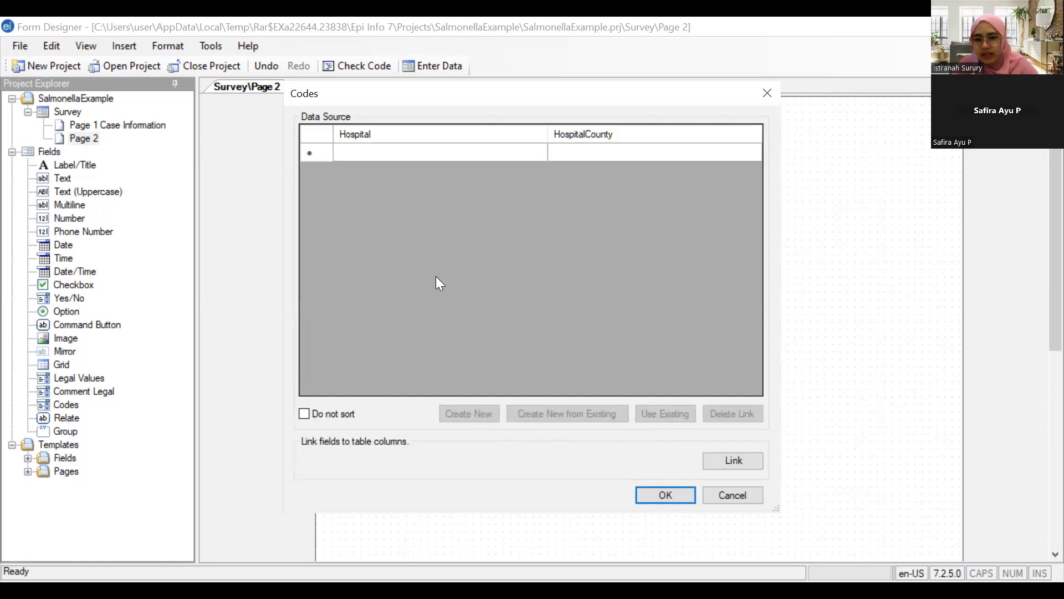
# Enter A and B as the first two entries of the data source's Hospital column
pyautogui.click(447, 155)
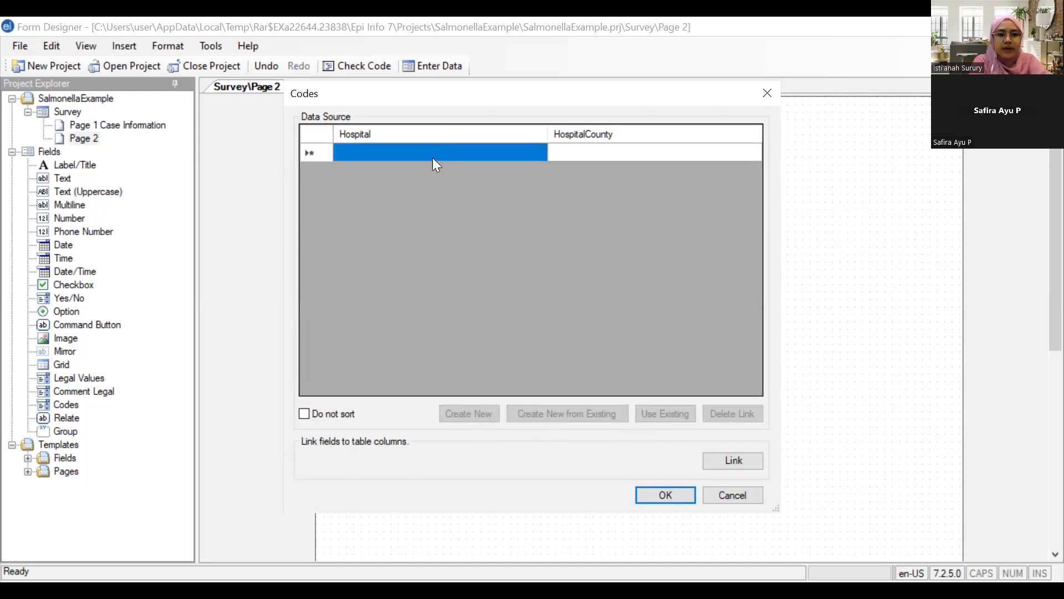
pyautogui.click(433, 157)
pyautogui.write('A')
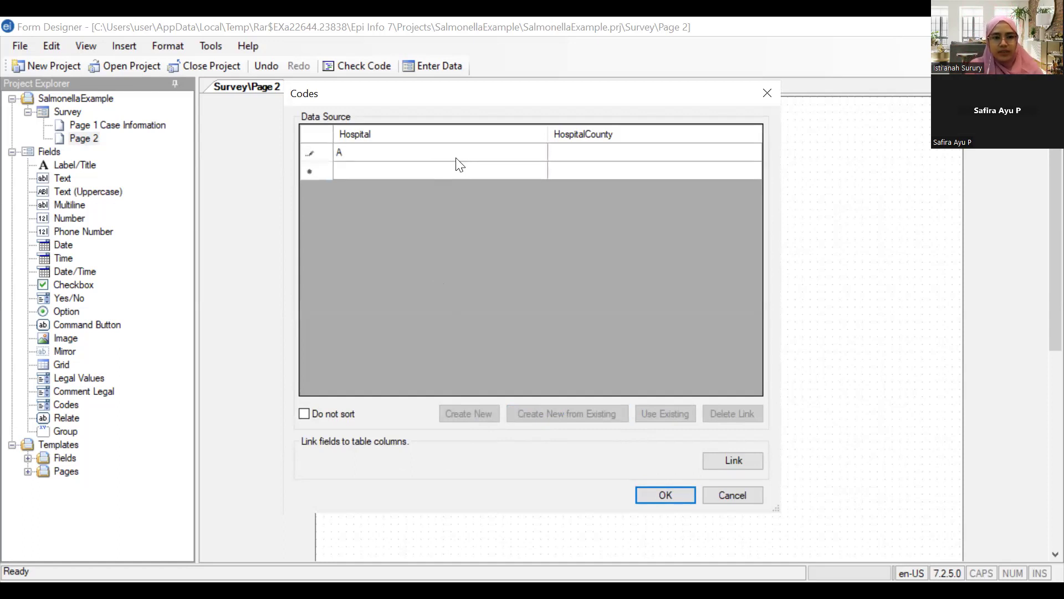
pyautogui.click(464, 174)
pyautogui.write('B')
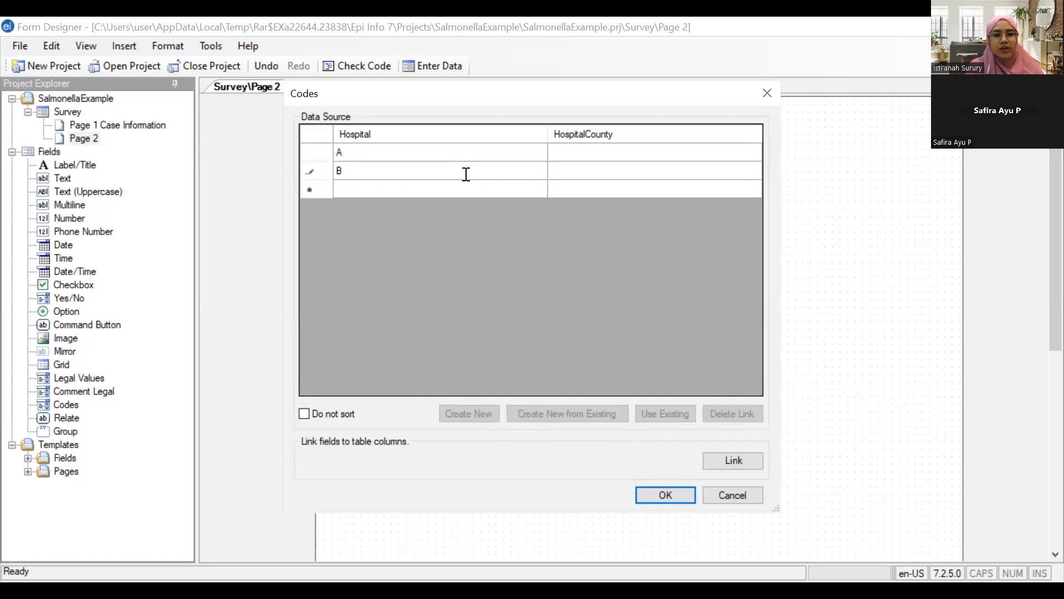
pyautogui.press('Return')
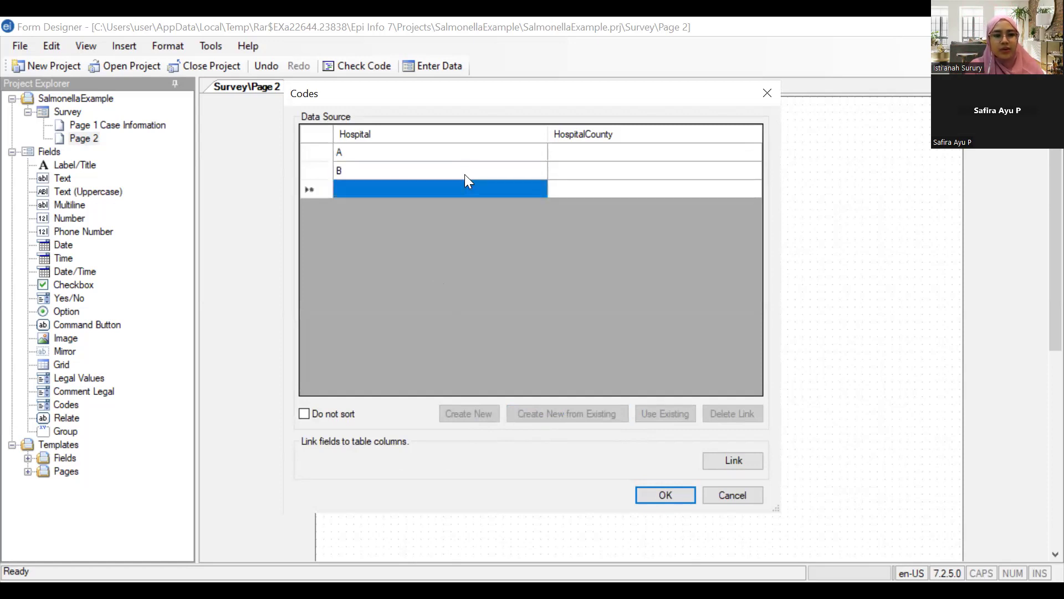
# Fill the first three rows of the Hospital column with Hospital A, Hospital B and Hospital C
pyautogui.click(393, 157)
pyautogui.write('Hospi')
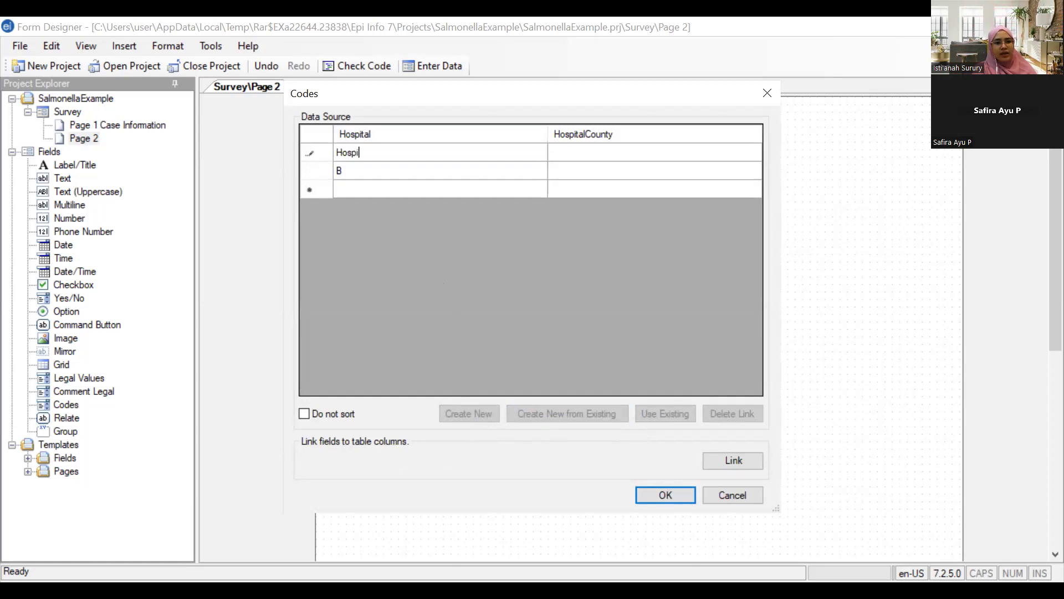
pyautogui.write('tal A')
pyautogui.moveTo(385, 151); pyautogui.dragTo(337, 152)
pyautogui.click(347, 170)
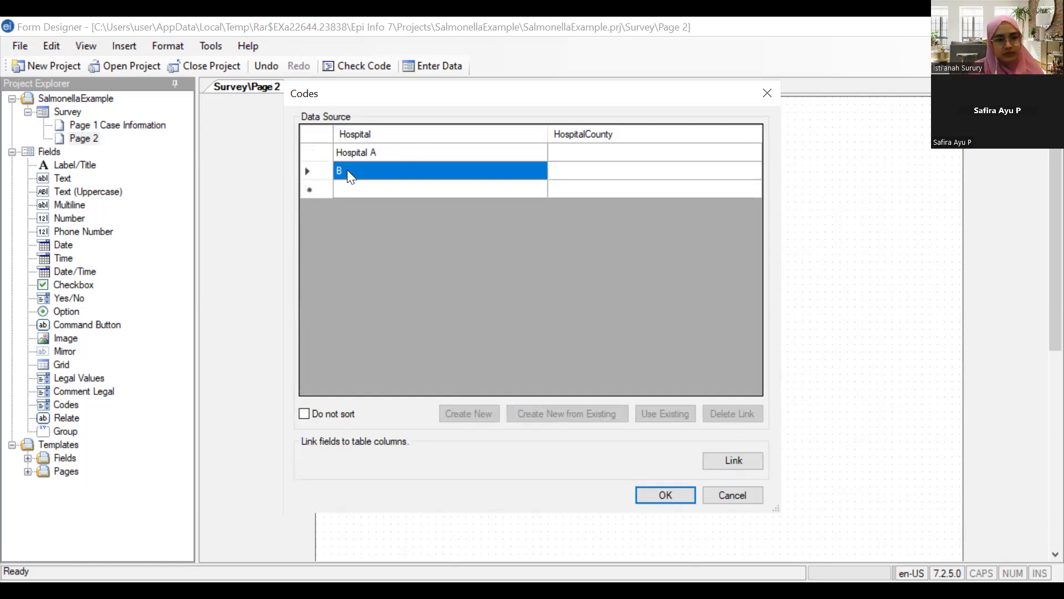
pyautogui.write('Hospital B')
pyautogui.press('Return')
pyautogui.write('Hospital C')
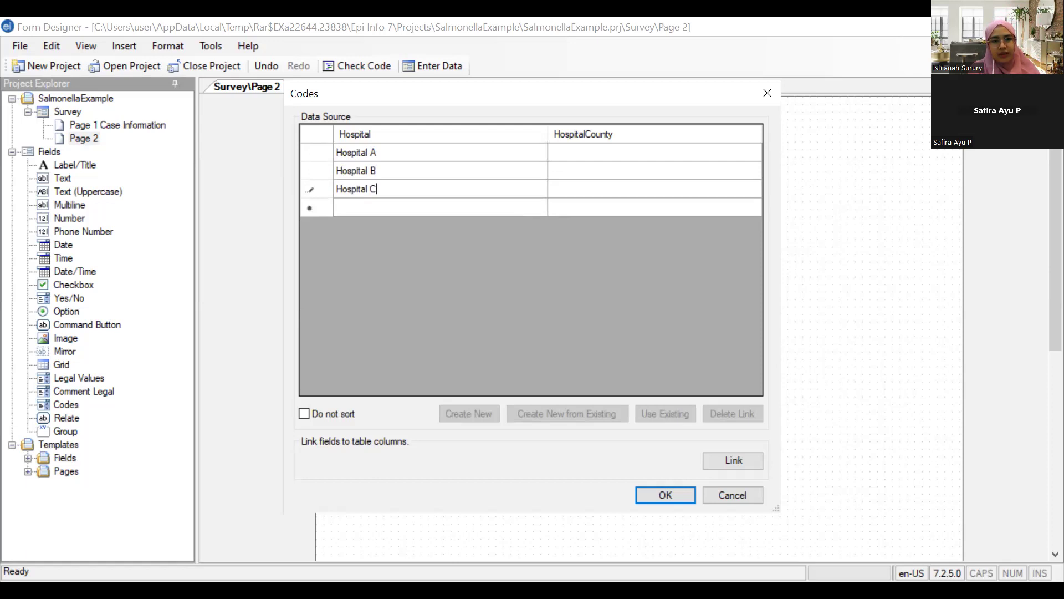
# Open the HospitalCounty cell of the Hospital A row for editing
pyautogui.click(592, 154)
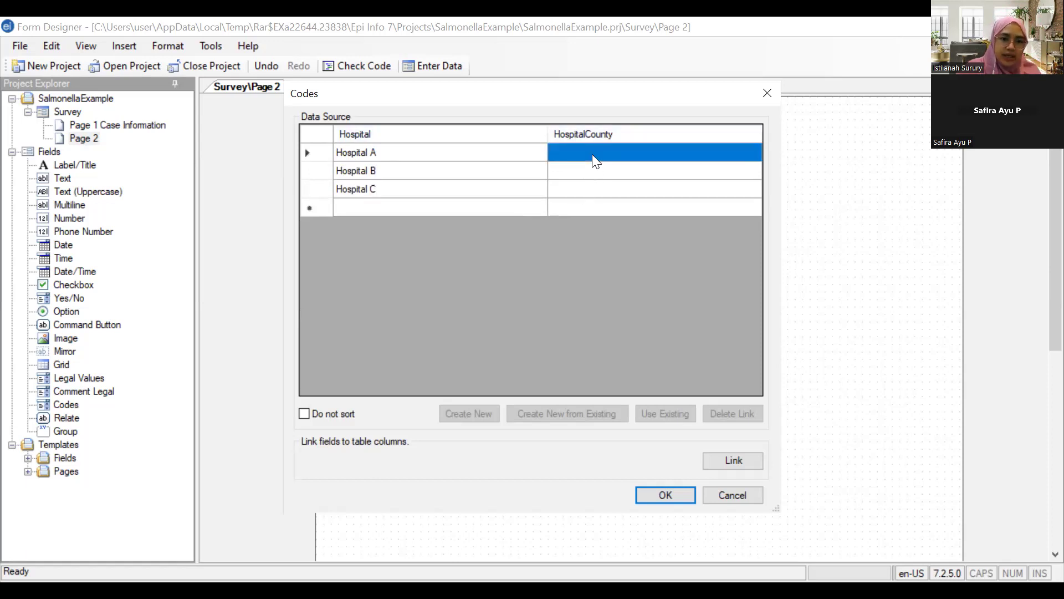
pyautogui.click(593, 155)
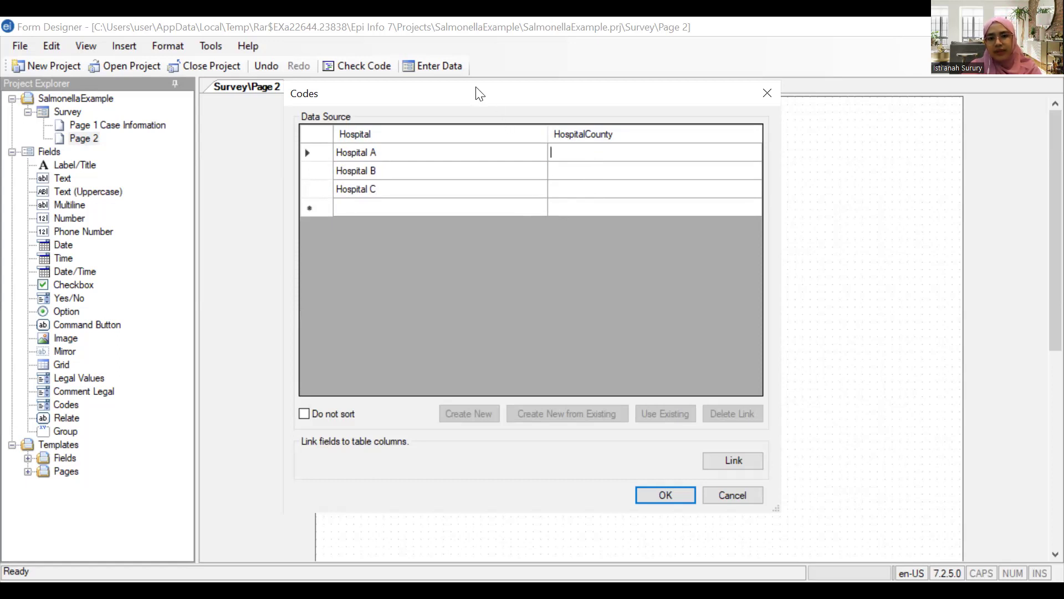
# Enter Morgan as the HospitalCounty for Hospital A and Jasper for Hospital B in the codes table
pyautogui.click(617, 154)
pyautogui.write('mal')
pyautogui.press('BackSpace')
pyautogui.press('BackSpace')
pyautogui.press('BackSpace')
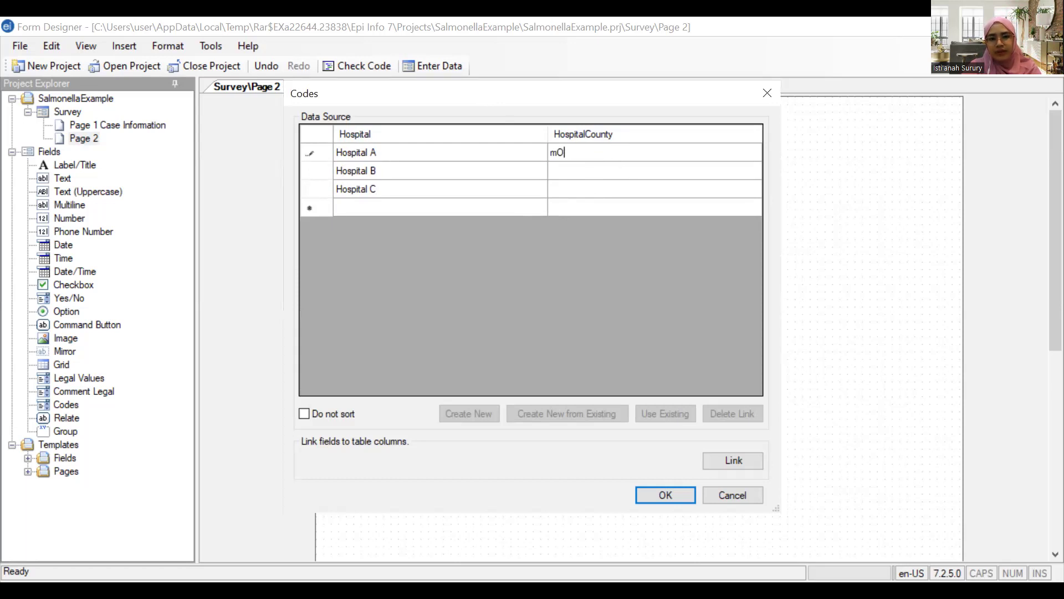
pyautogui.write('Morgan')
pyautogui.click(588, 171)
pyautogui.click(587, 171)
pyautogui.write('Jasper')
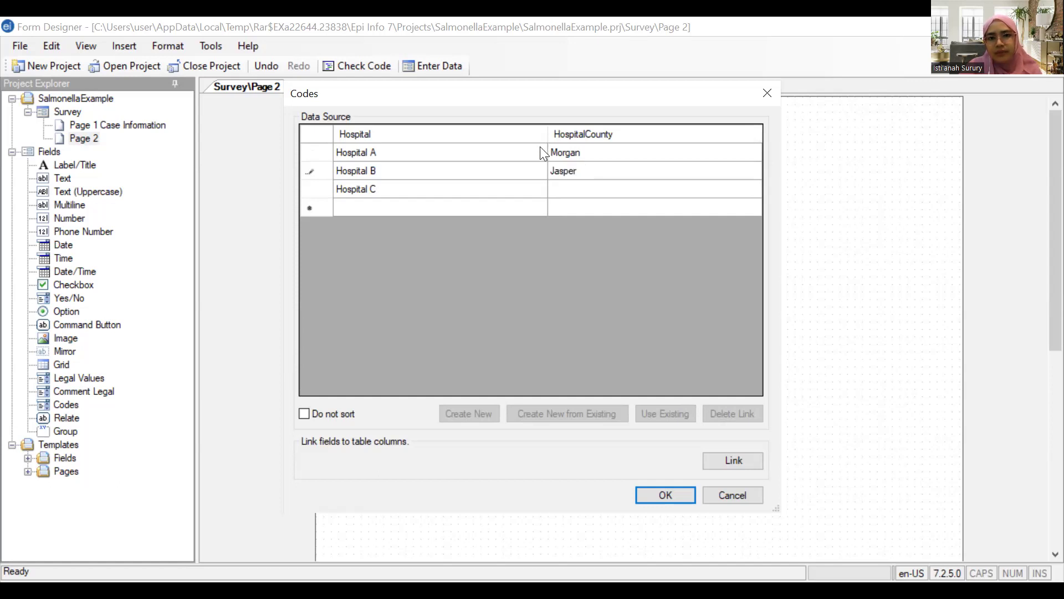
# Enter Putnam as the HospitalCounty for Hospital C in the codes table
pyautogui.click(594, 191)
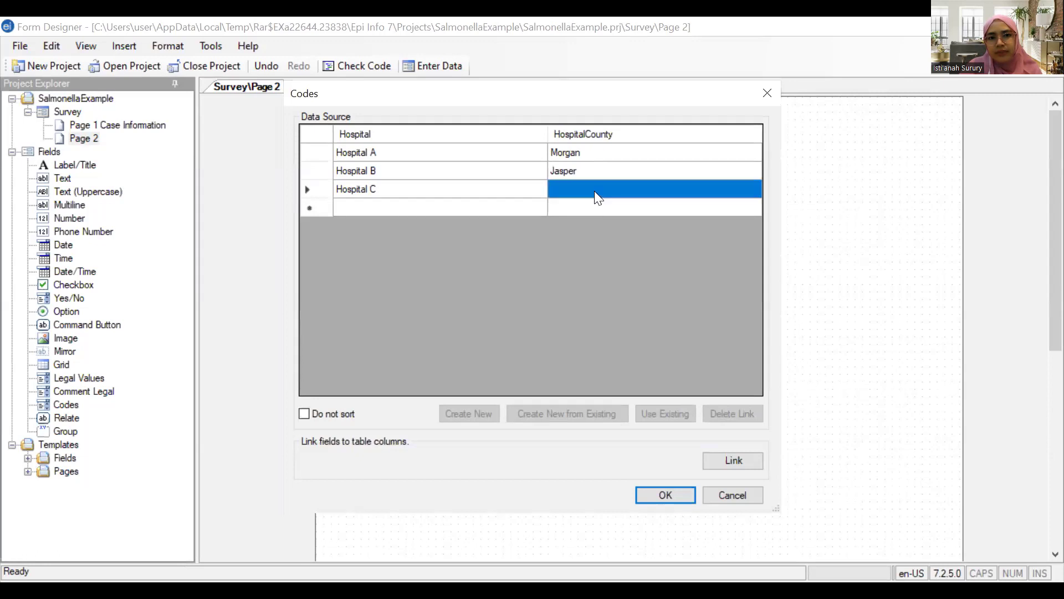
pyautogui.click(595, 190)
pyautogui.write('Ou')
pyautogui.press('BackSpace')
pyautogui.press('BackSpace')
pyautogui.write('Pu')
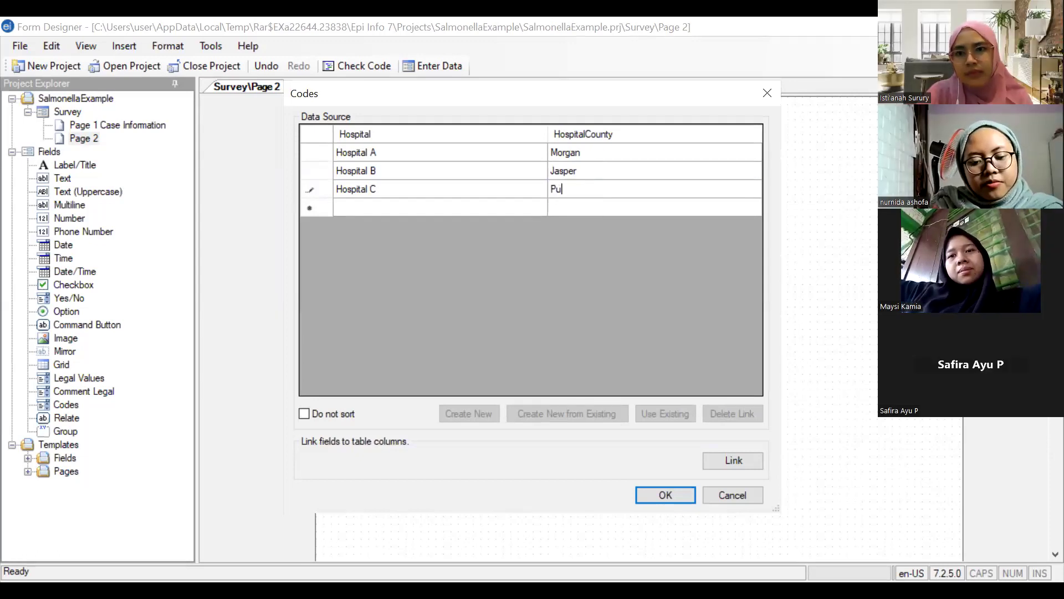
pyautogui.write('tnam')
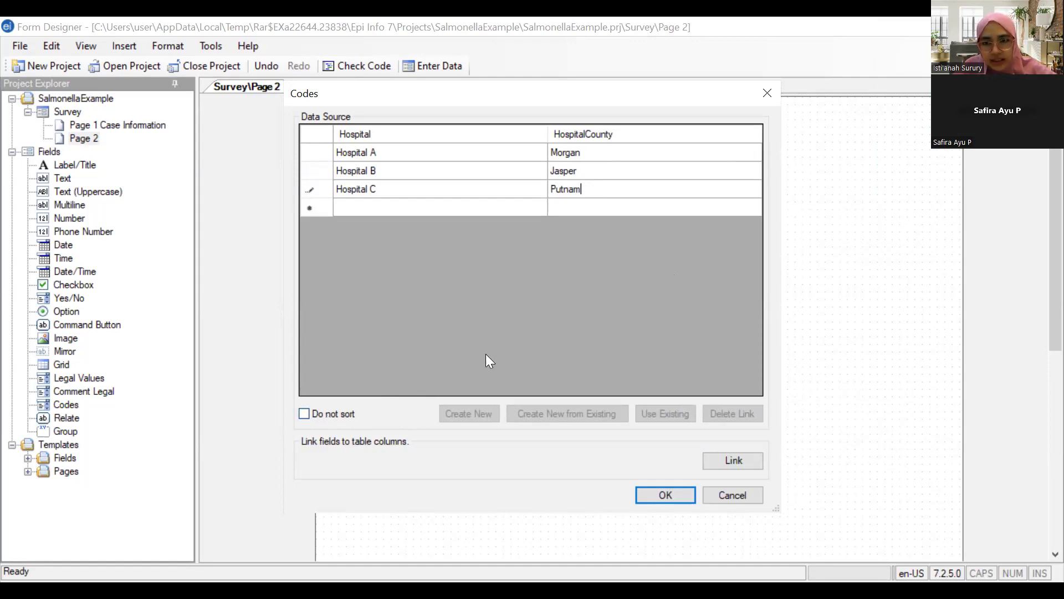
# Turn on Do not sort for the codes table, then accept the table and the Hospital field definition
pyautogui.click(664, 493)
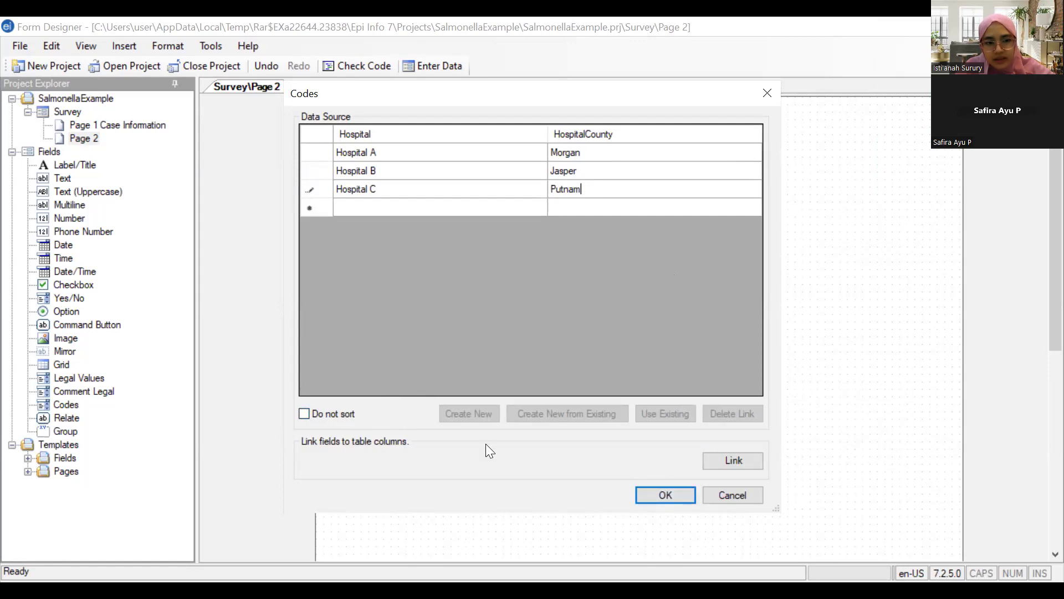
pyautogui.click(342, 418)
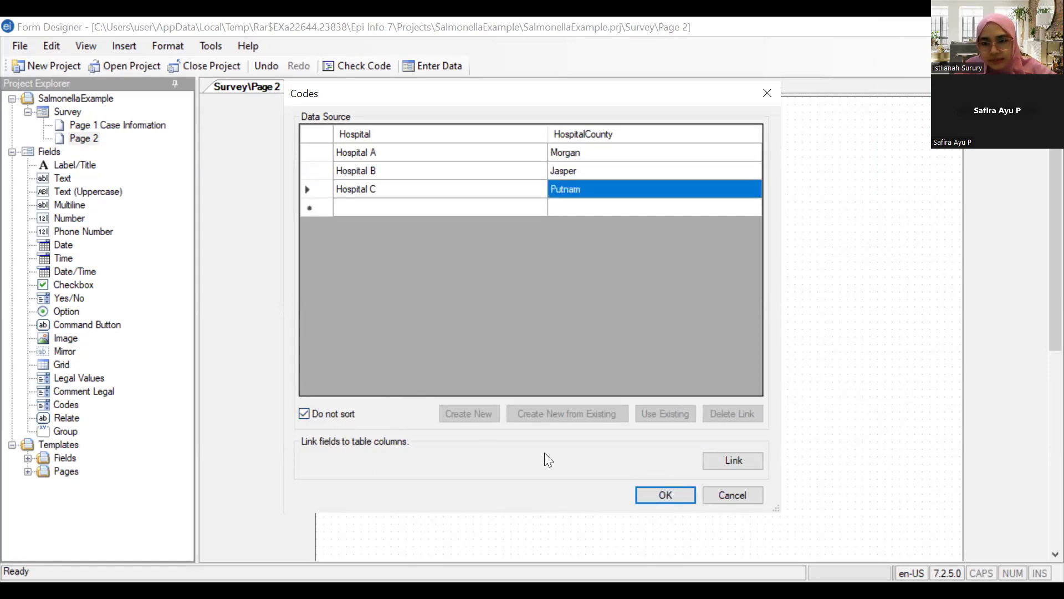
pyautogui.click(652, 496)
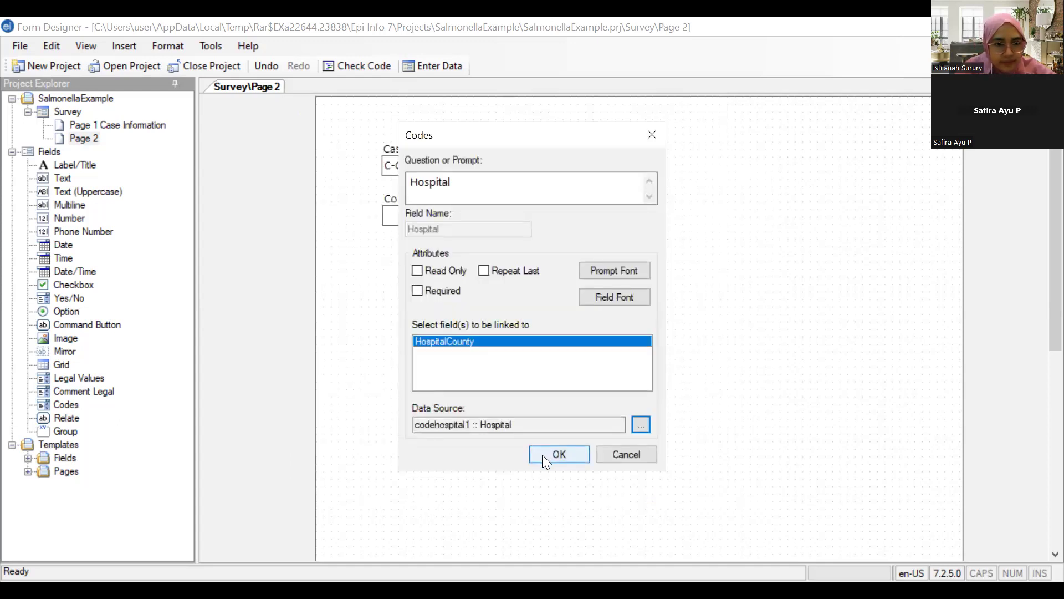
pyautogui.click(543, 456)
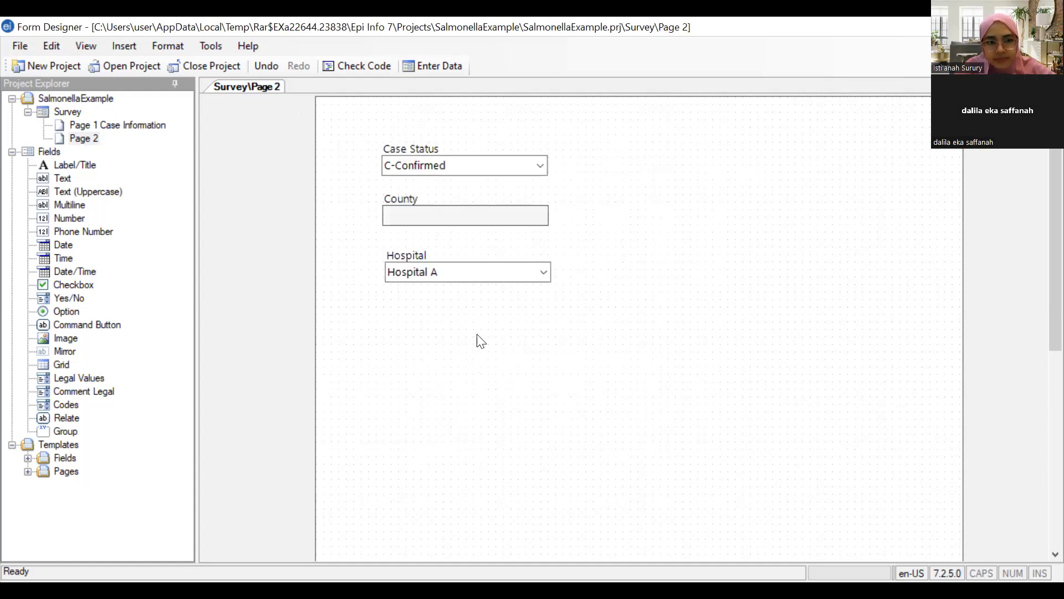
# Check the choices offered by the Hospital drop-down field on Page 2
pyautogui.click(542, 272)
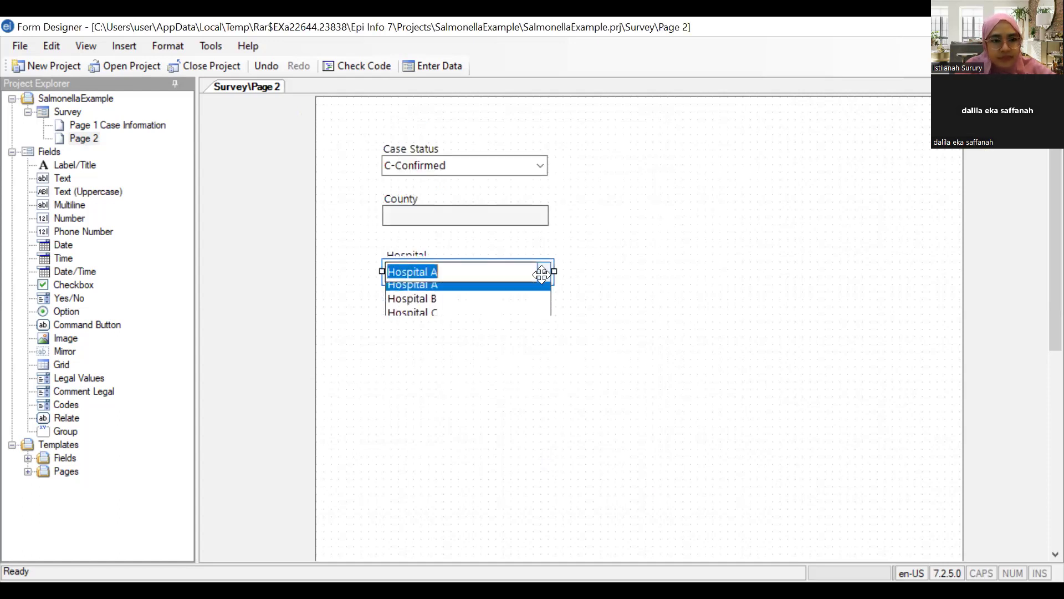
pyautogui.click(542, 272)
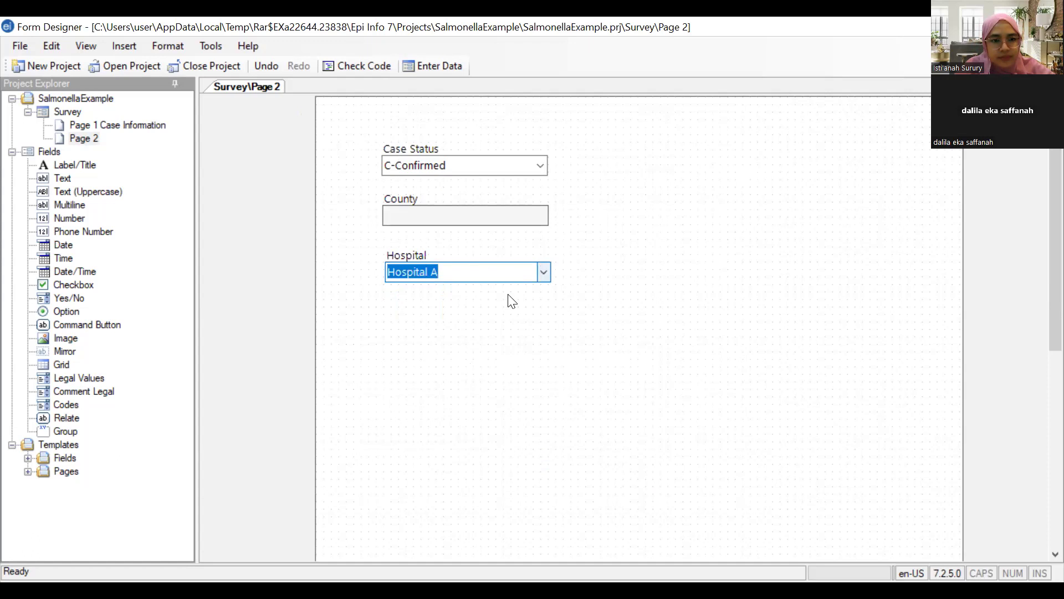
pyautogui.click(457, 332)
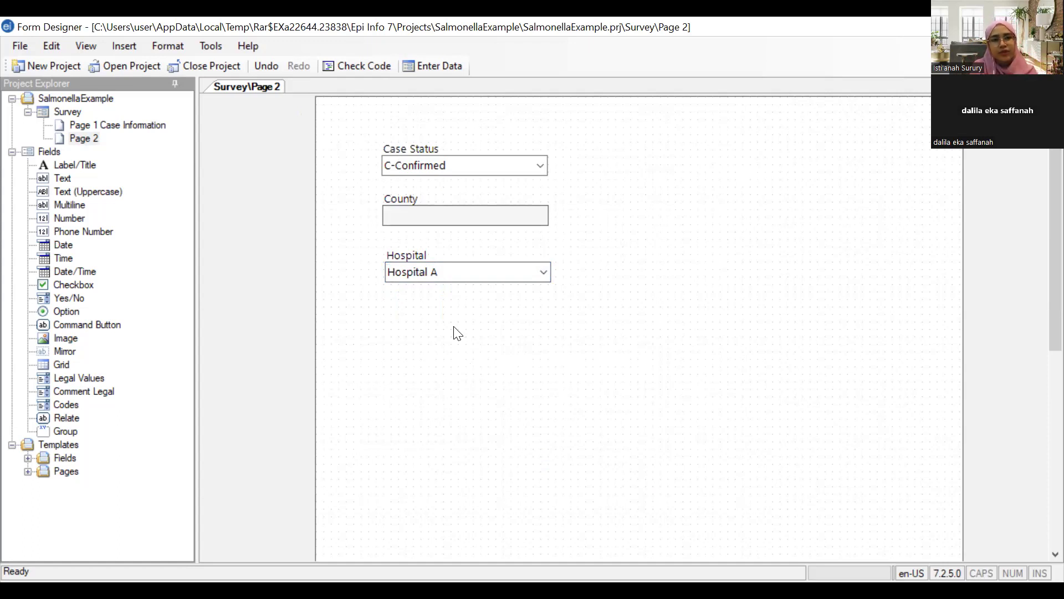
pyautogui.click(442, 270)
pyautogui.click(446, 321)
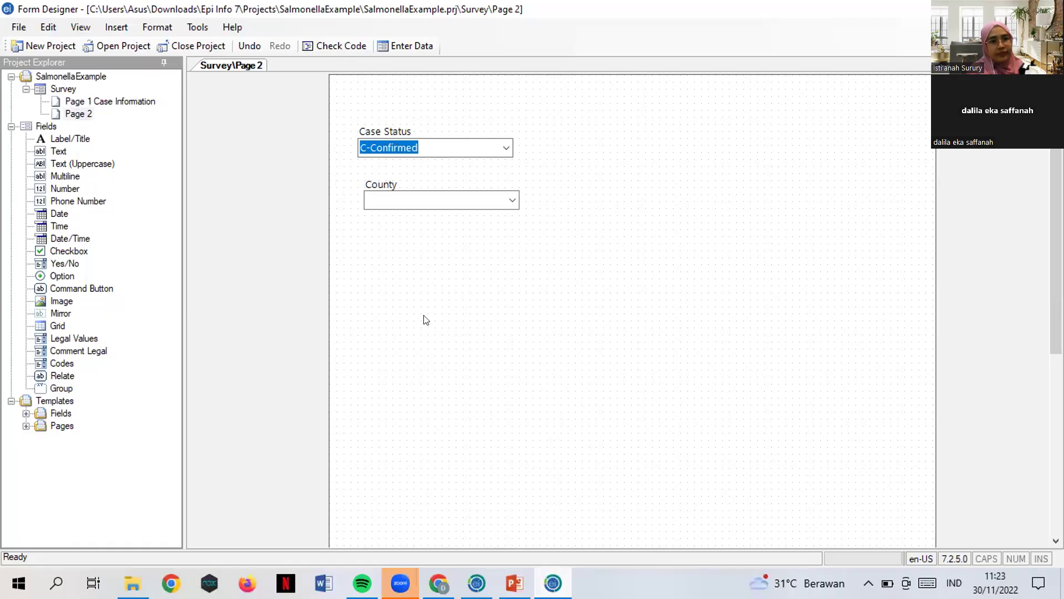
pyautogui.rightClick(367, 232)
pyautogui.click(416, 173)
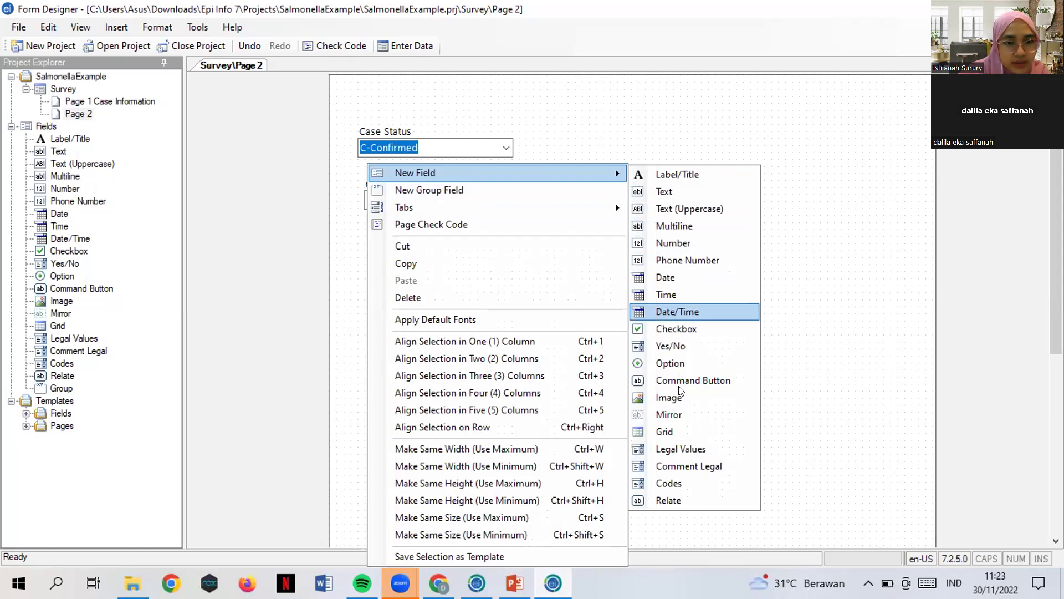
pyautogui.click(690, 486)
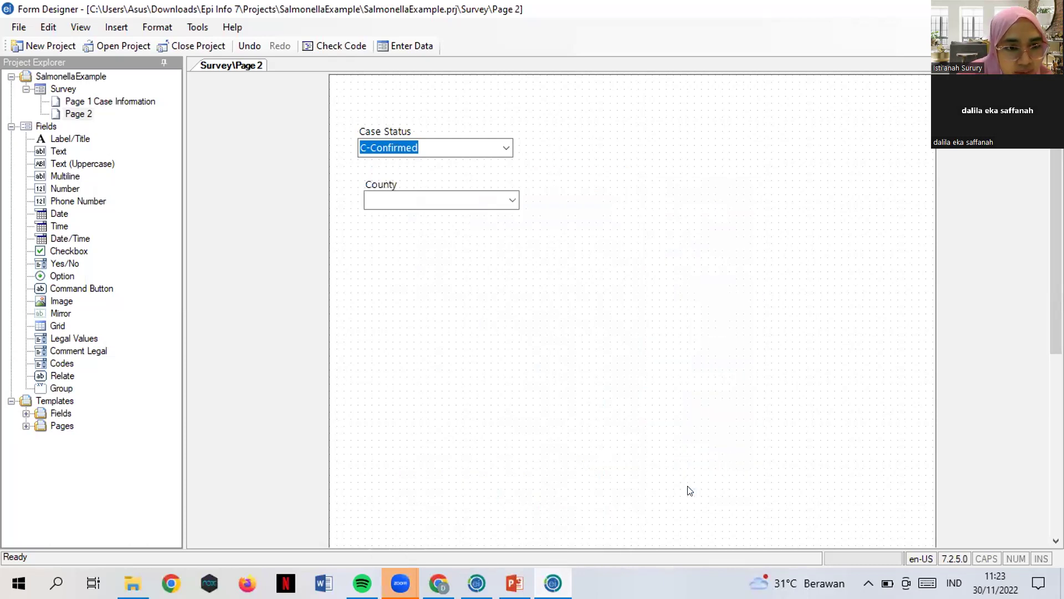
pyautogui.write('H')
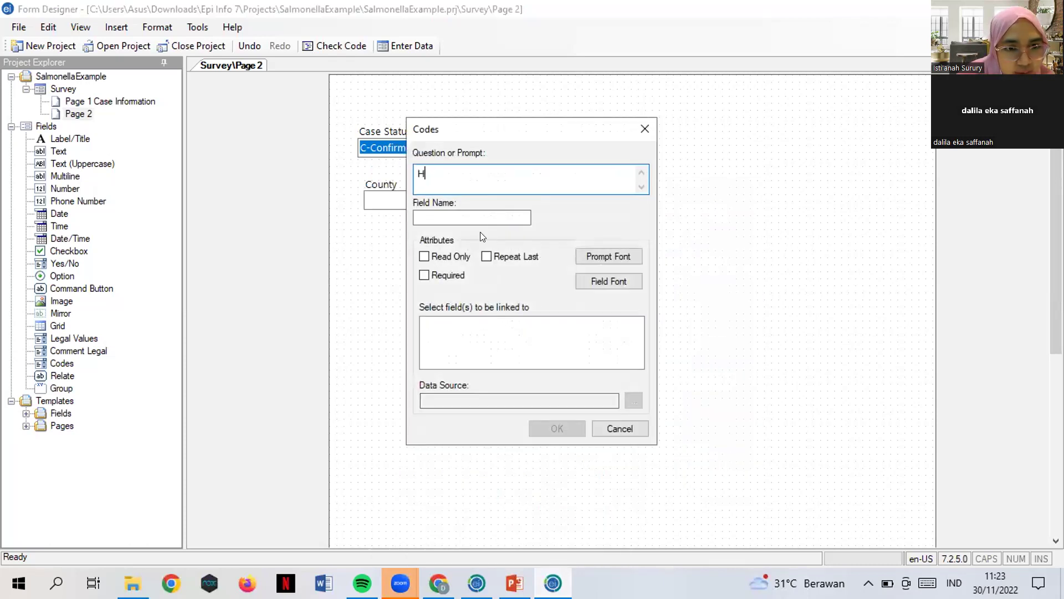
pyautogui.write('ospital')
pyautogui.click(470, 222)
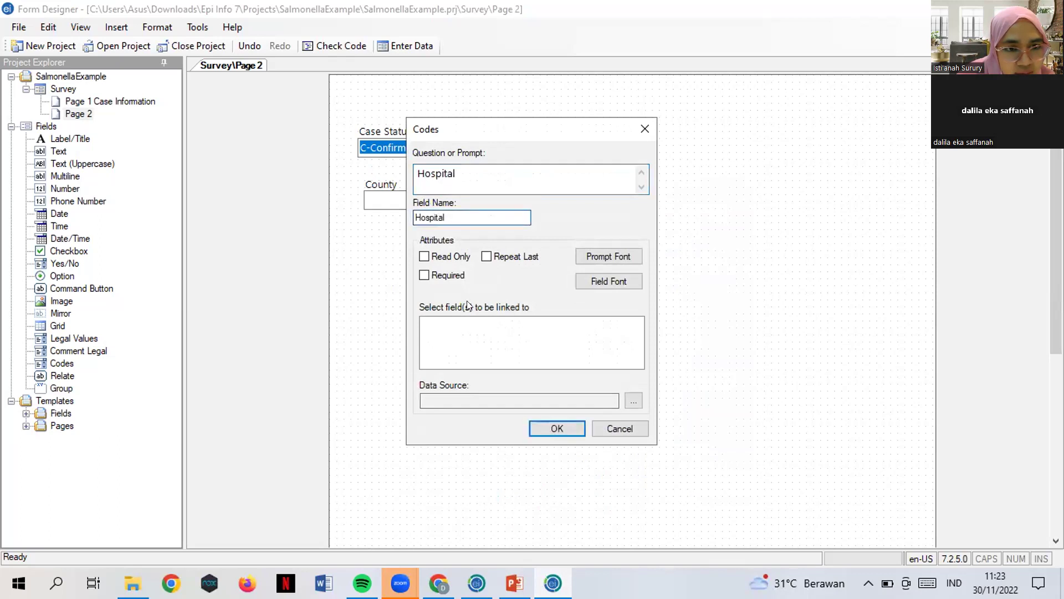
pyautogui.click(468, 336)
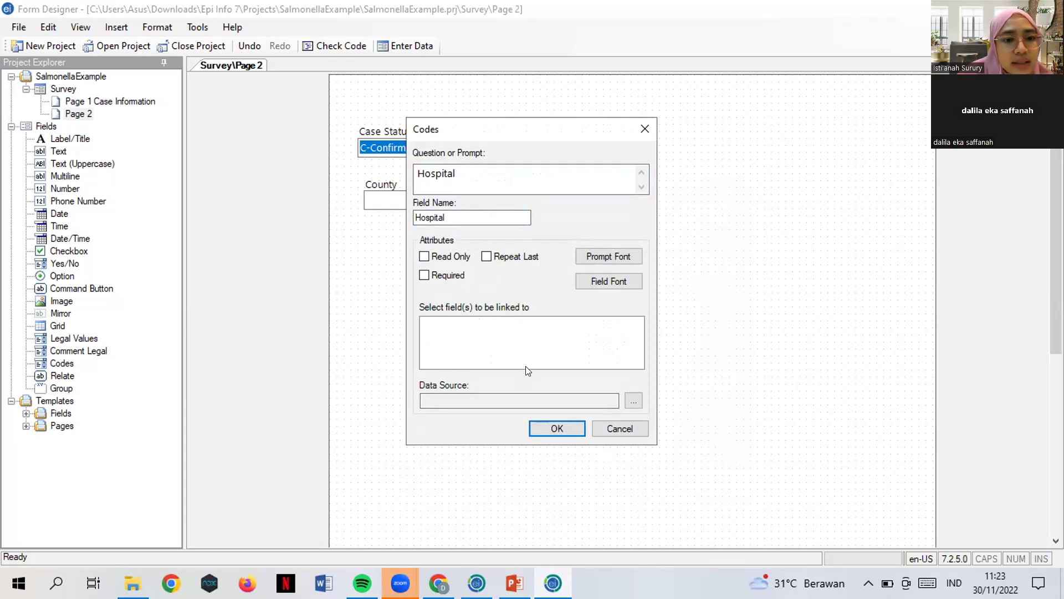
pyautogui.click(619, 428)
# Inspect the County field's properties without changing them, and delete the field from Page 2
pyautogui.click(470, 195)
pyautogui.rightClick(475, 198)
pyautogui.click(530, 206)
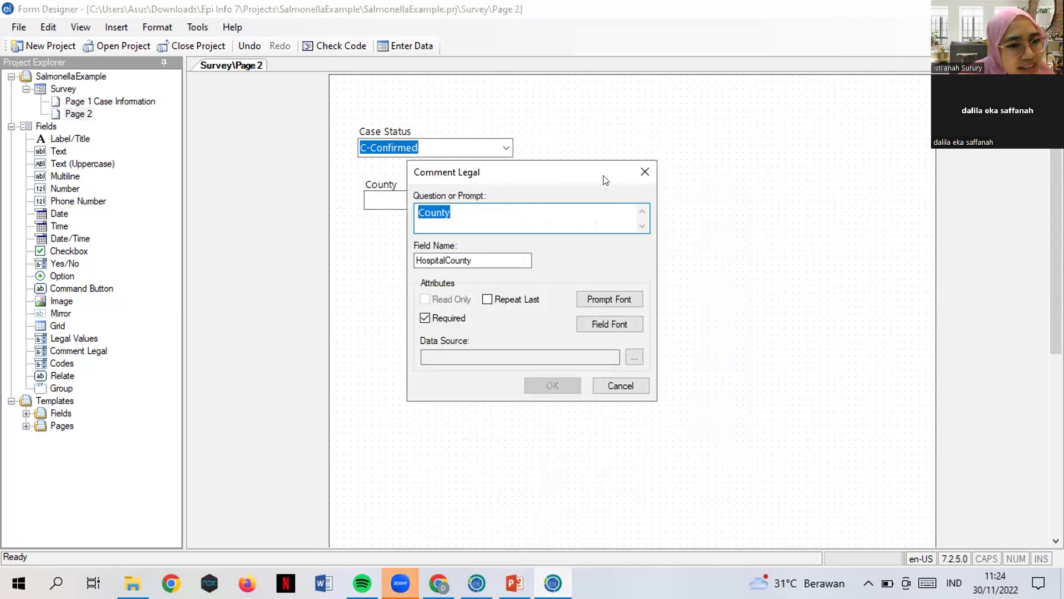
pyautogui.click(642, 171)
pyautogui.rightClick(437, 202)
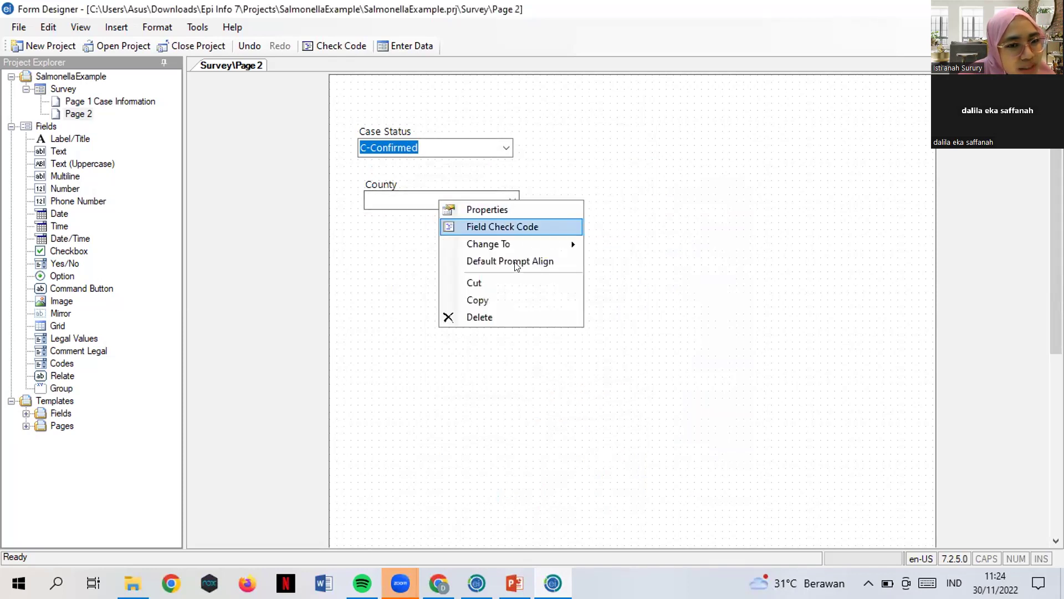
pyautogui.click(499, 318)
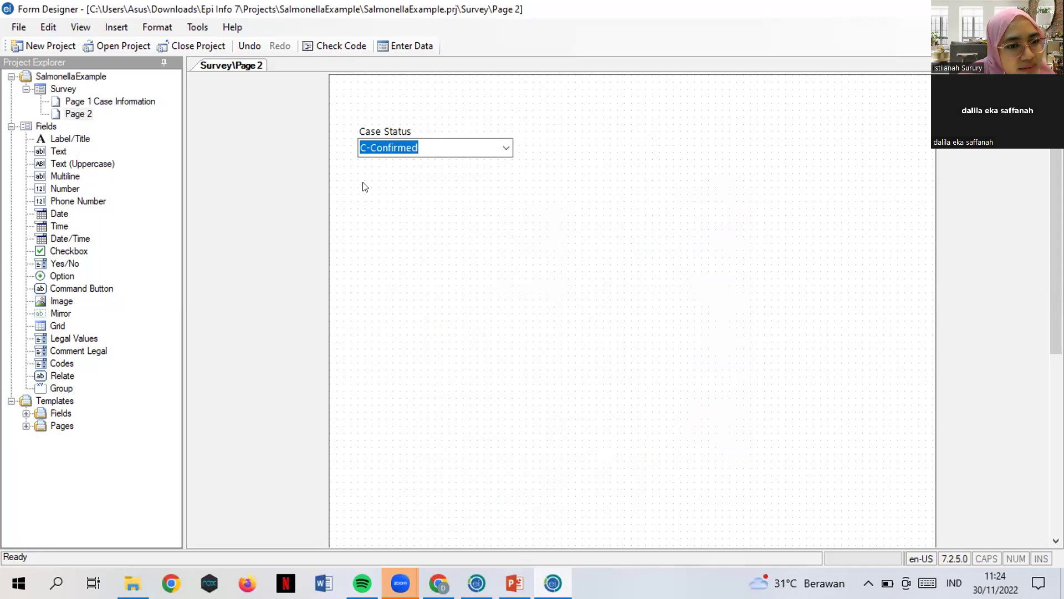
# Start a new Text field below Case Status in place of the deleted field
pyautogui.rightClick(366, 187)
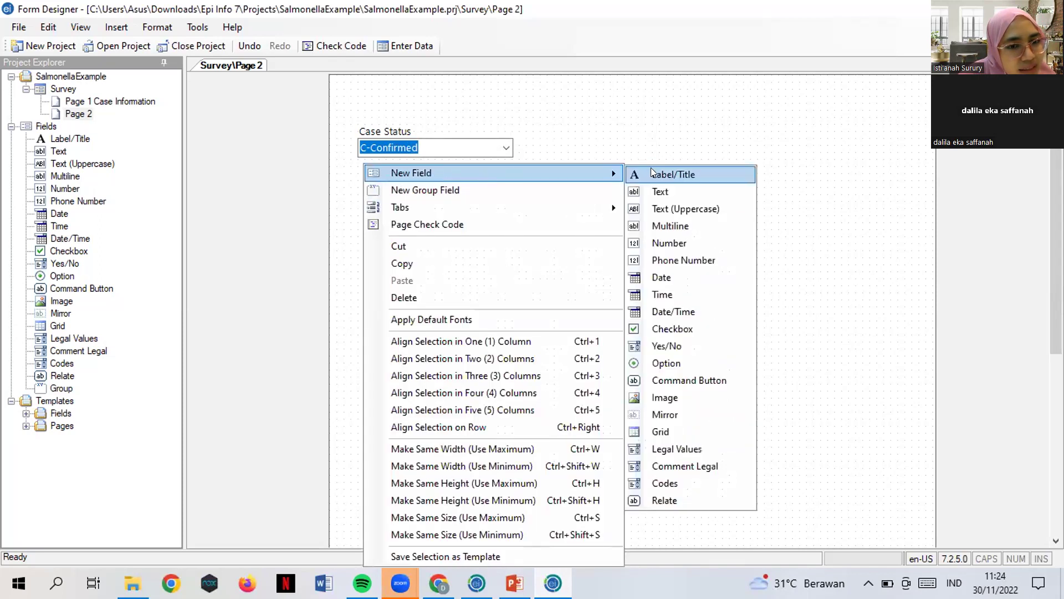
pyautogui.click(662, 191)
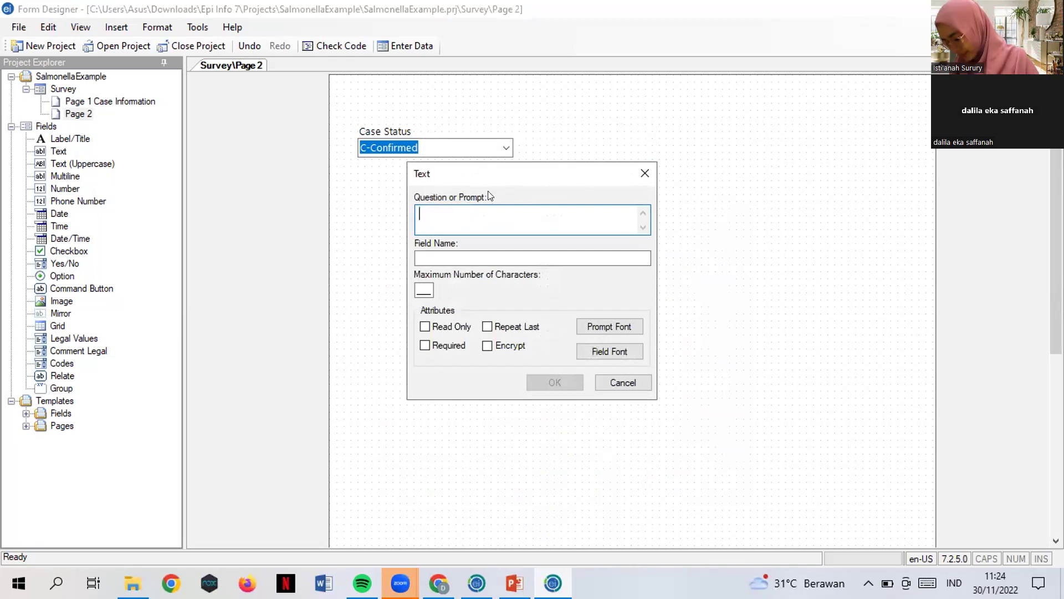
pyautogui.click(393, 72)
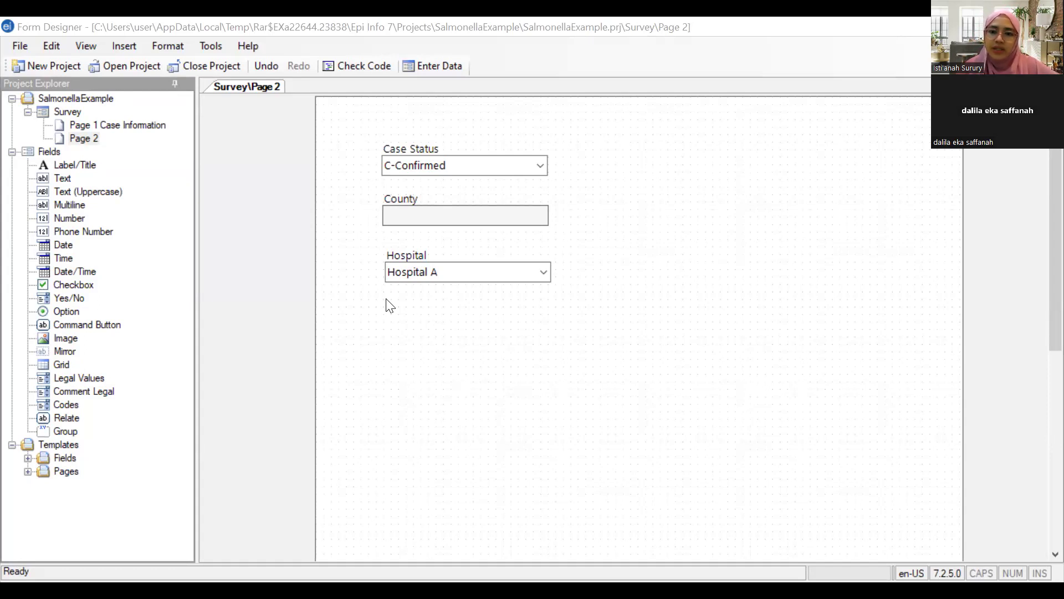
# Start a new Mirror field below the Hospital field with the prompt "Last Name" and the field name LastName
pyautogui.rightClick(535, 136)
pyautogui.moveTo(578, 156)
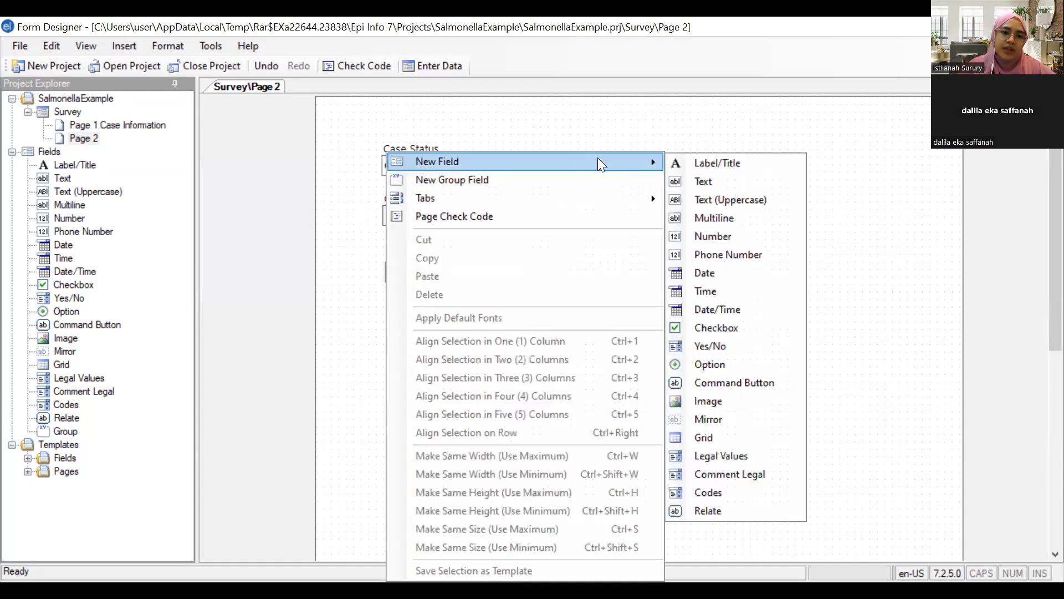
pyautogui.click(735, 419)
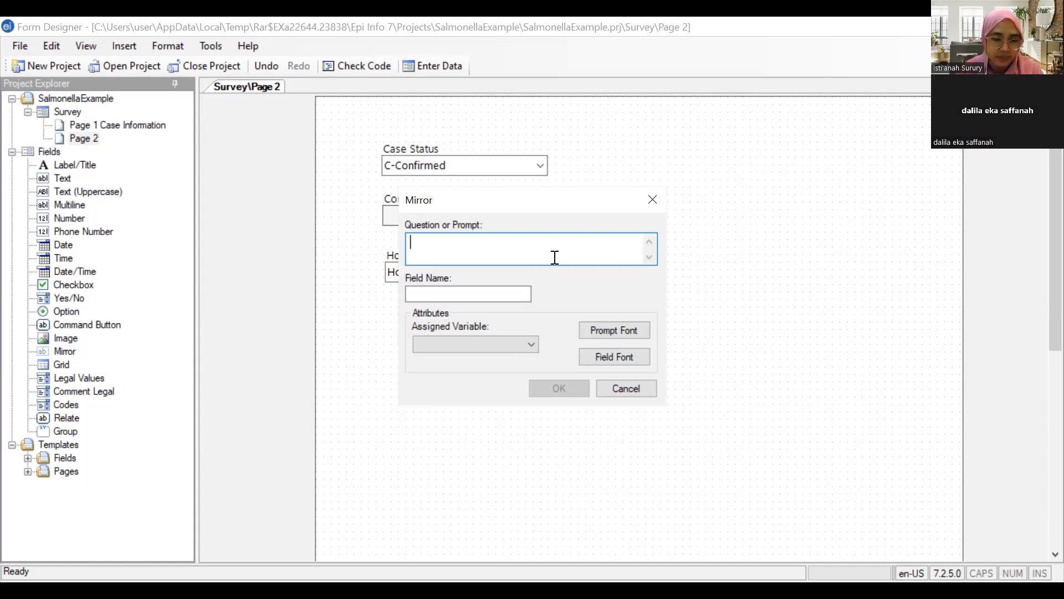
pyautogui.write('Last')
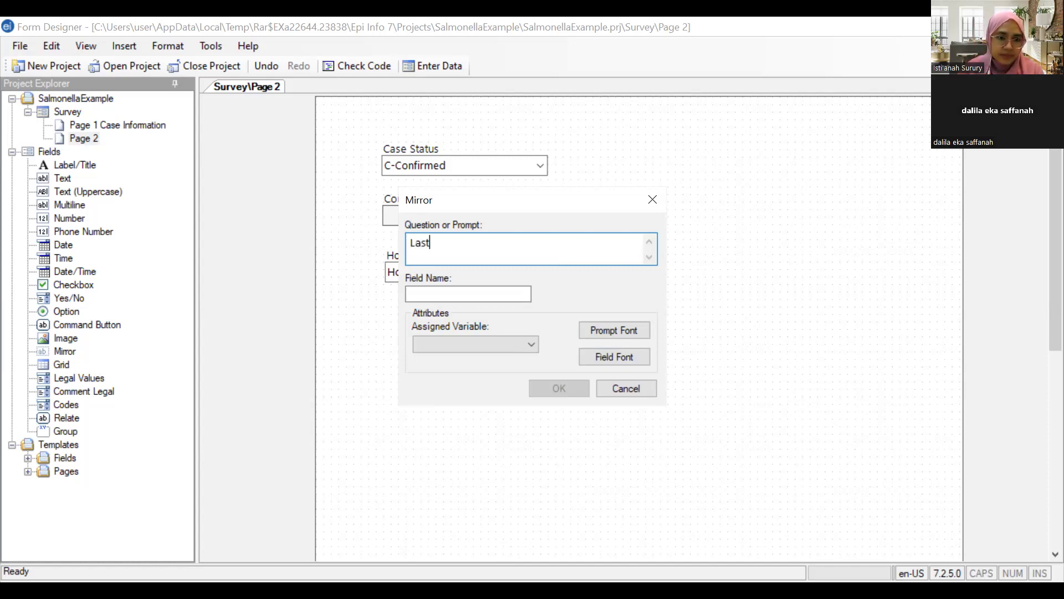
pyautogui.write(' Name')
pyautogui.click(508, 295)
pyautogui.click(508, 295)
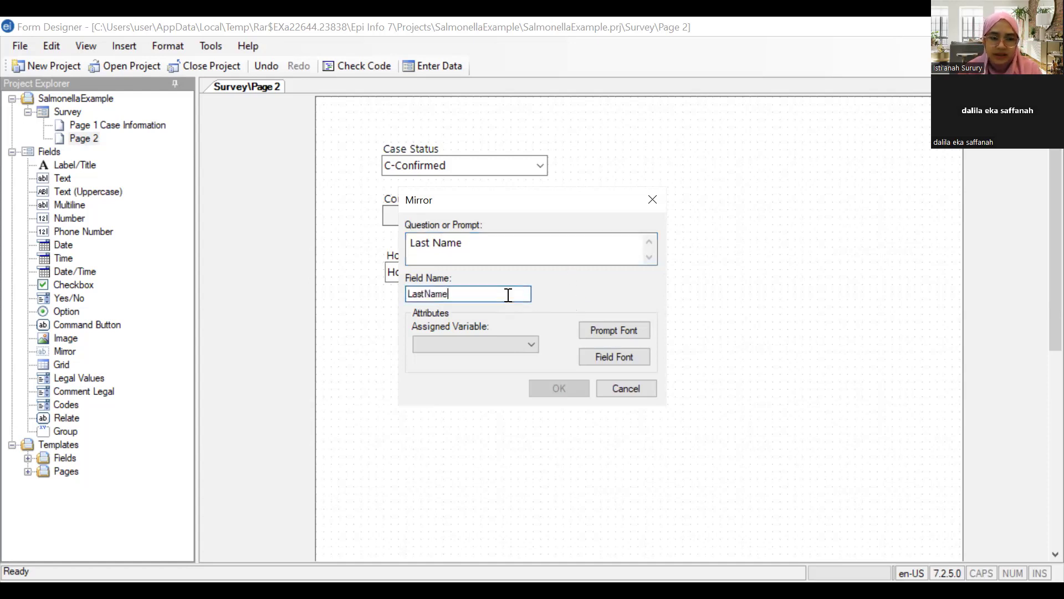
# Retype the mirror field's name as LastName
pyautogui.press('BackSpace')
pyautogui.press('BackSpace')
pyautogui.press('BackSpace')
pyautogui.press('BackSpace')
pyautogui.press('BackSpace')
pyautogui.press('BackSpace')
pyautogui.press('BackSpace')
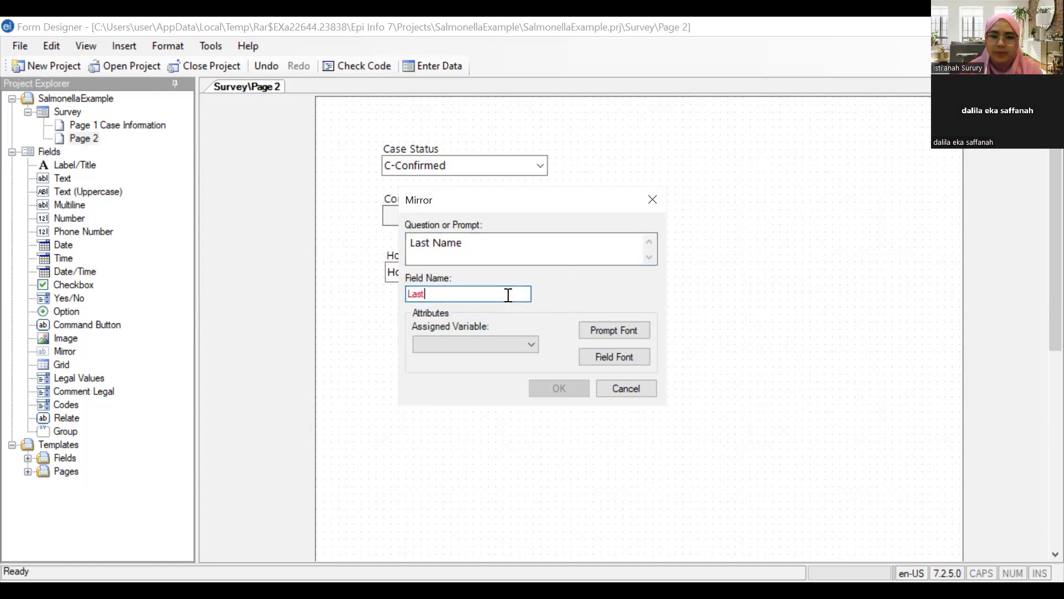
pyautogui.write('NAME')
pyautogui.press('BackSpace')
pyautogui.press('BackSpace')
pyautogui.press('BackSpace')
pyautogui.press('BackSpace')
pyautogui.write('ast')
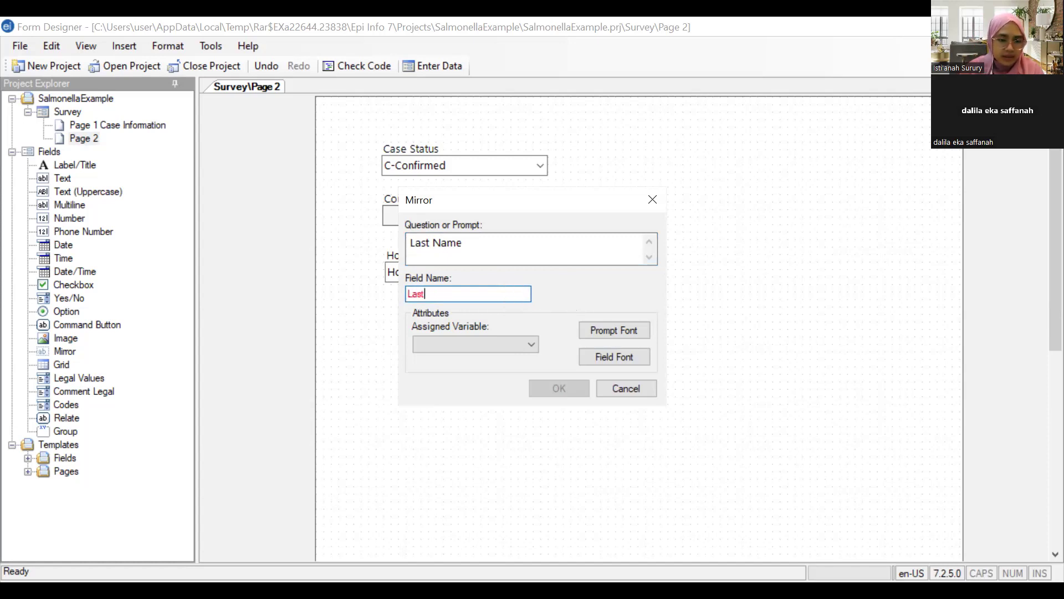
pyautogui.write('Name')
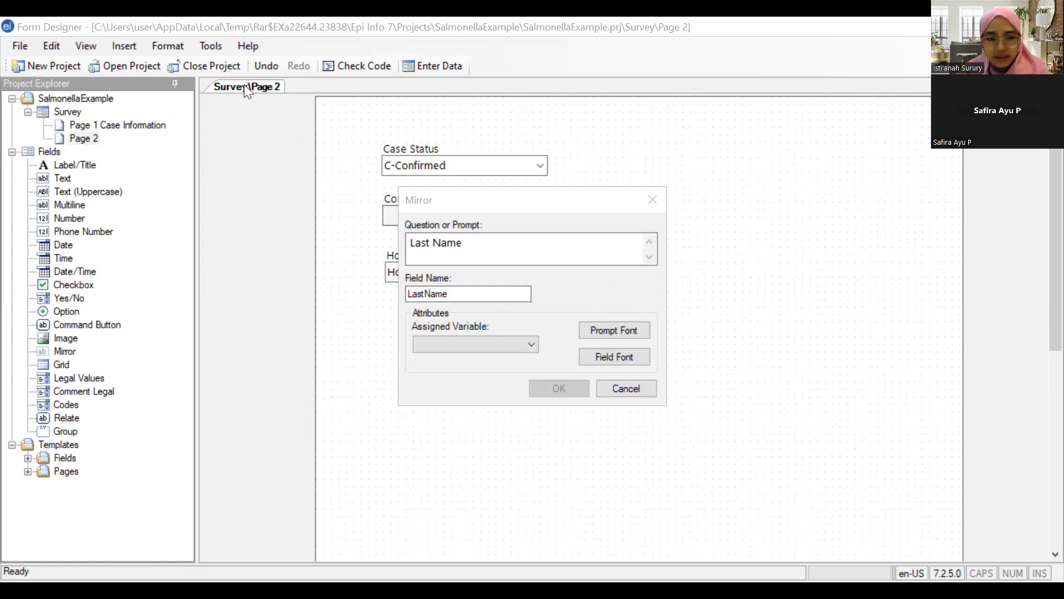
# Assign the variable LNAME to the Last Name mirror field and place the field on Page 2
pyautogui.click(534, 344)
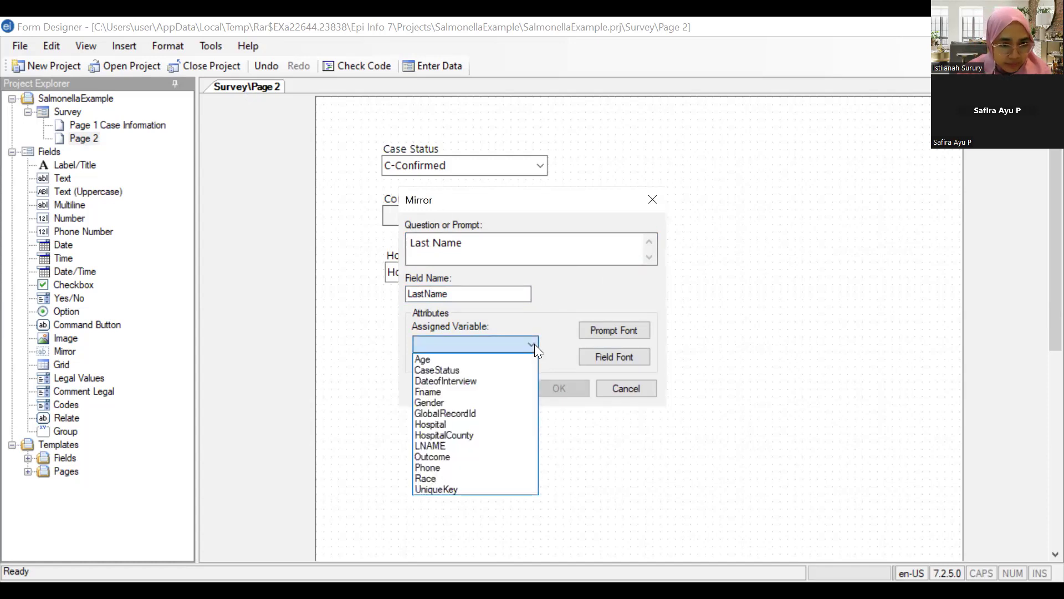
pyautogui.click(495, 446)
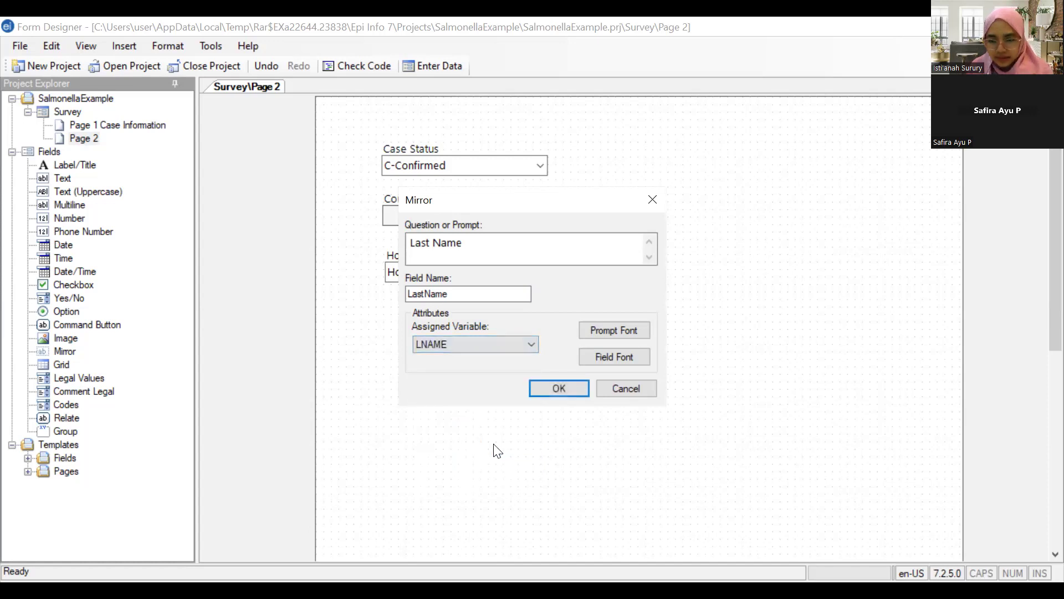
pyautogui.click(568, 391)
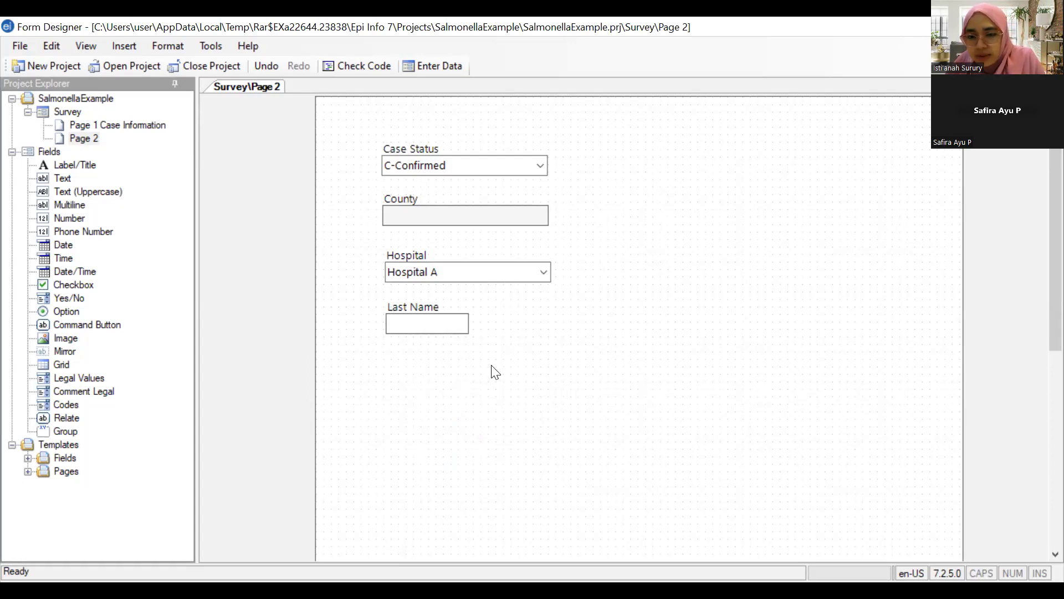
# Open Page 1 Case Information and show the tab order of its fields
pyautogui.rightClick(388, 352)
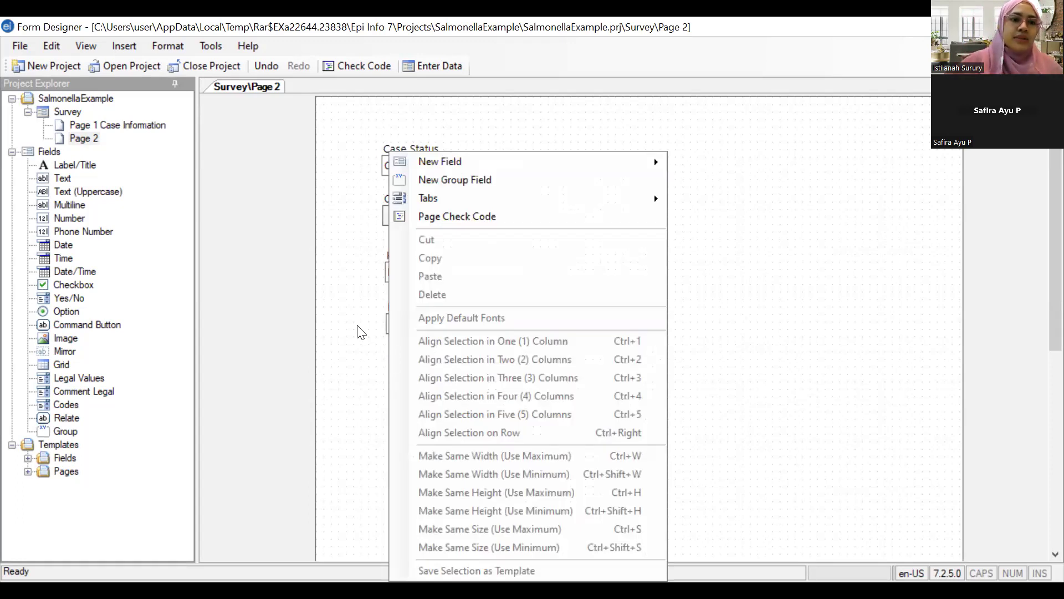
pyautogui.click(160, 125)
pyautogui.click(161, 125)
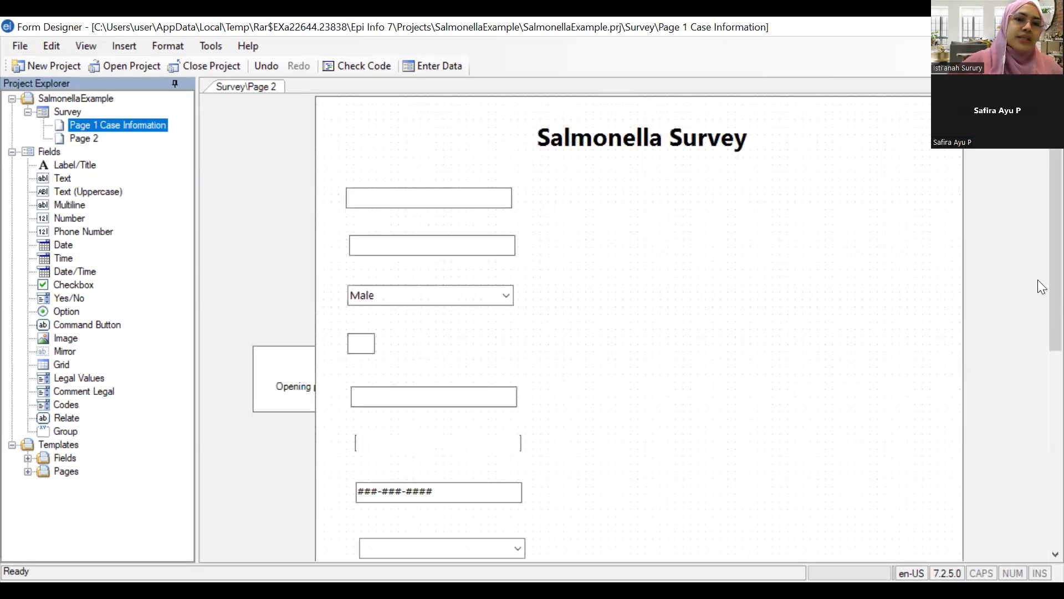
pyautogui.scroll(-3, 1041, 284)
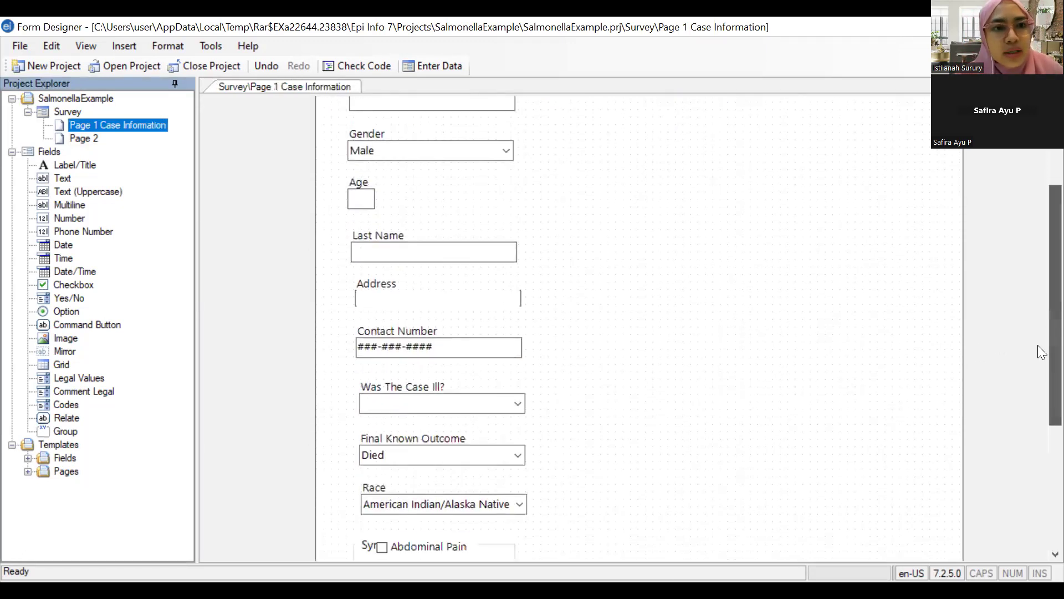
pyautogui.moveTo(1037, 339); pyautogui.dragTo(1038, 412)
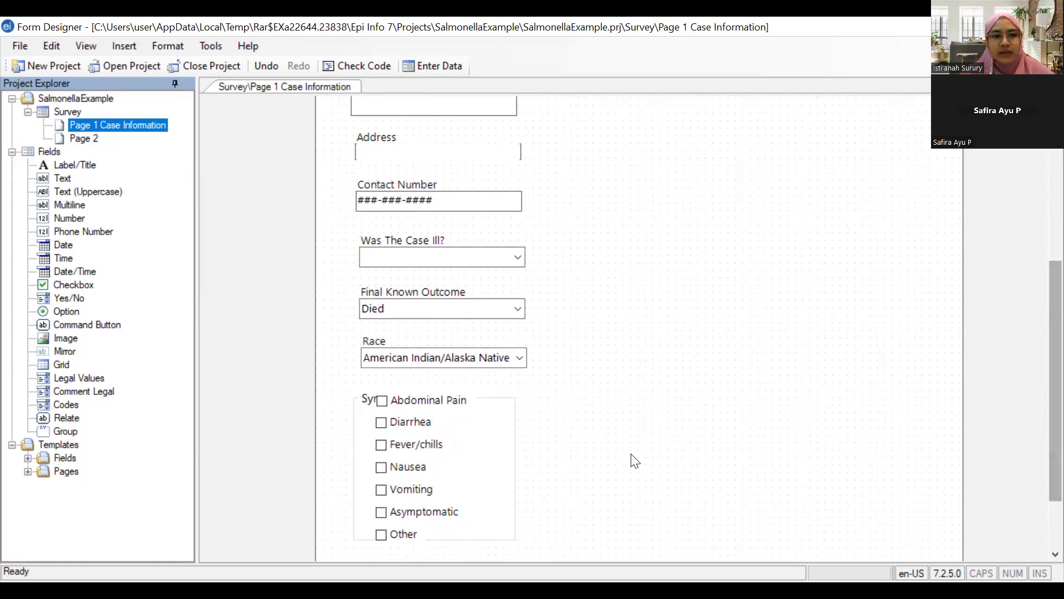
pyautogui.rightClick(592, 428)
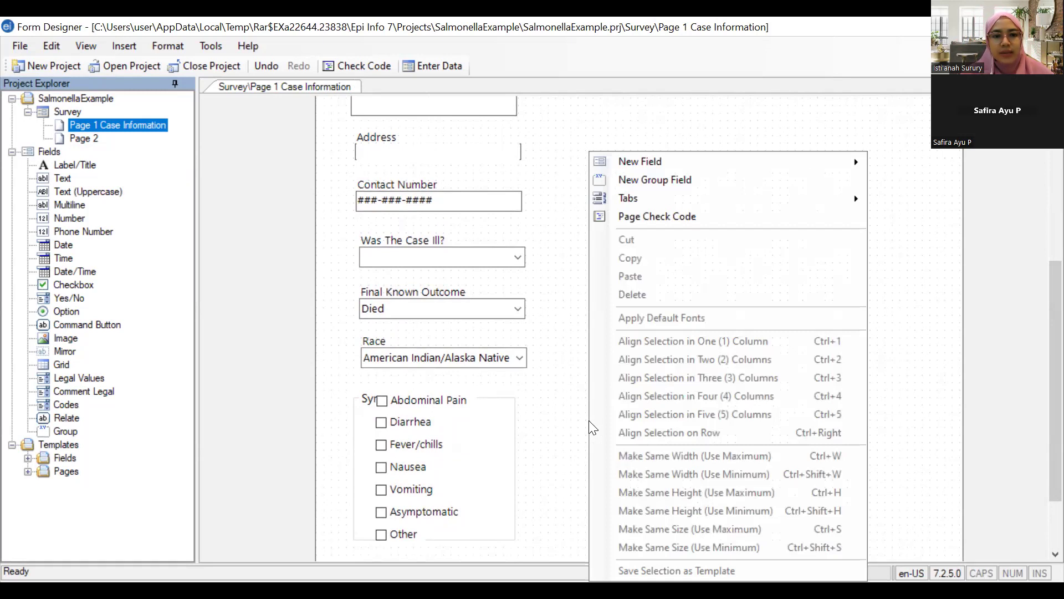
pyautogui.moveTo(747, 194)
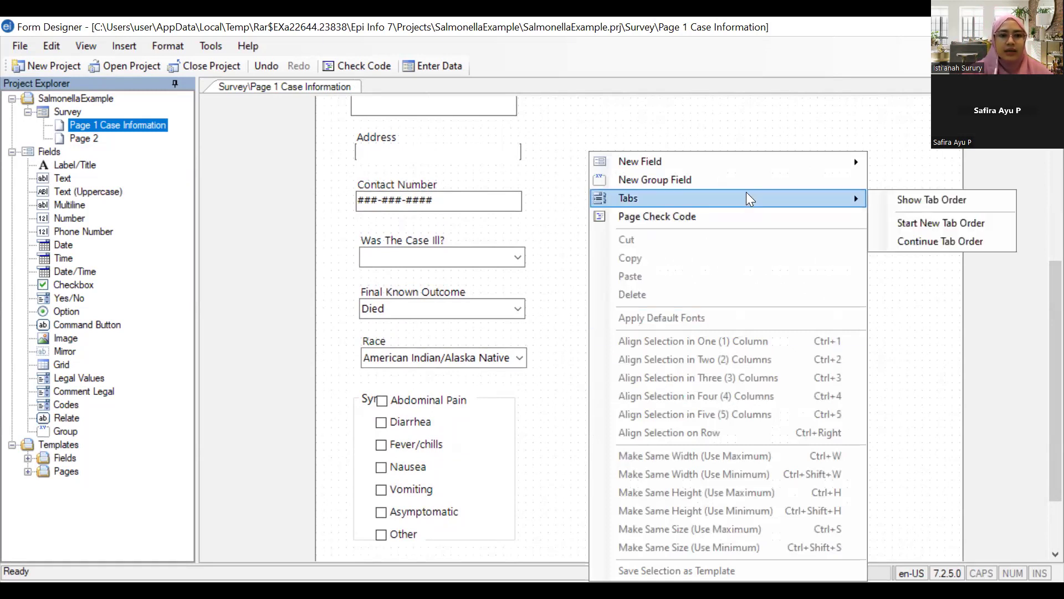
pyautogui.click(898, 200)
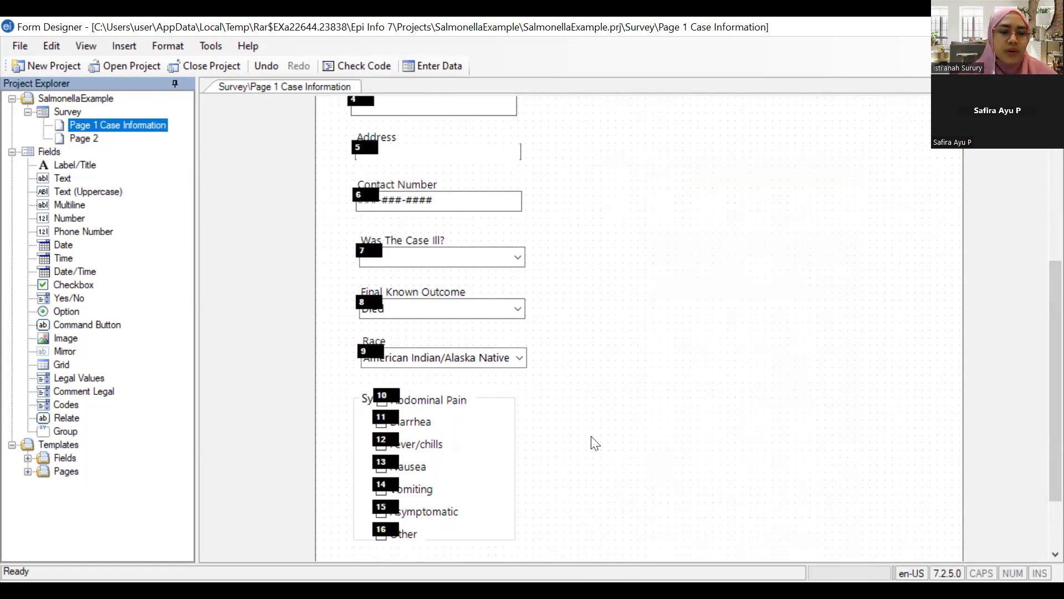
pyautogui.press('pagedown')
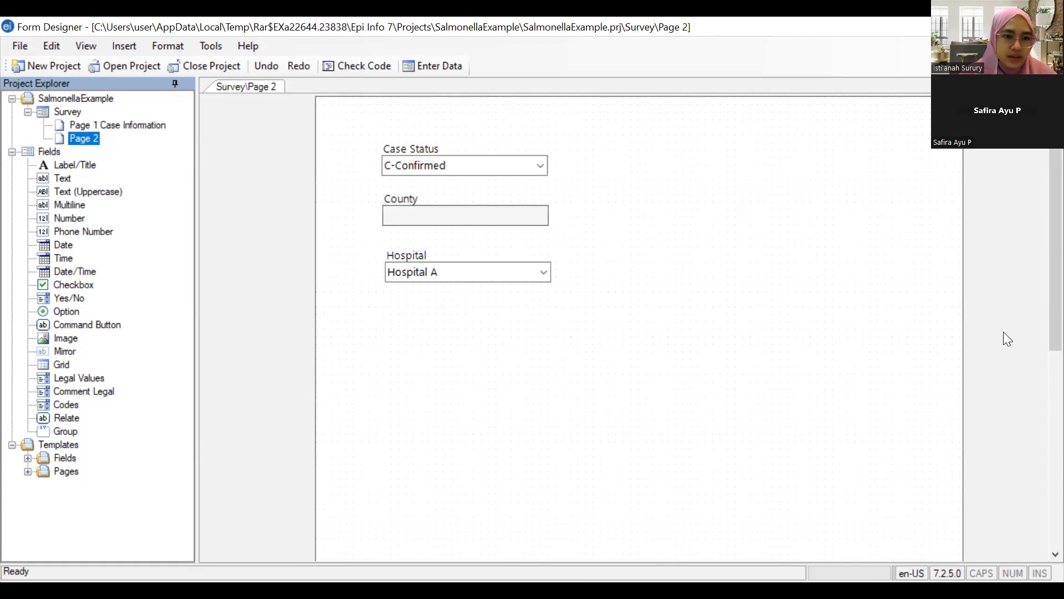
pyautogui.scroll(-5, 1041, 372)
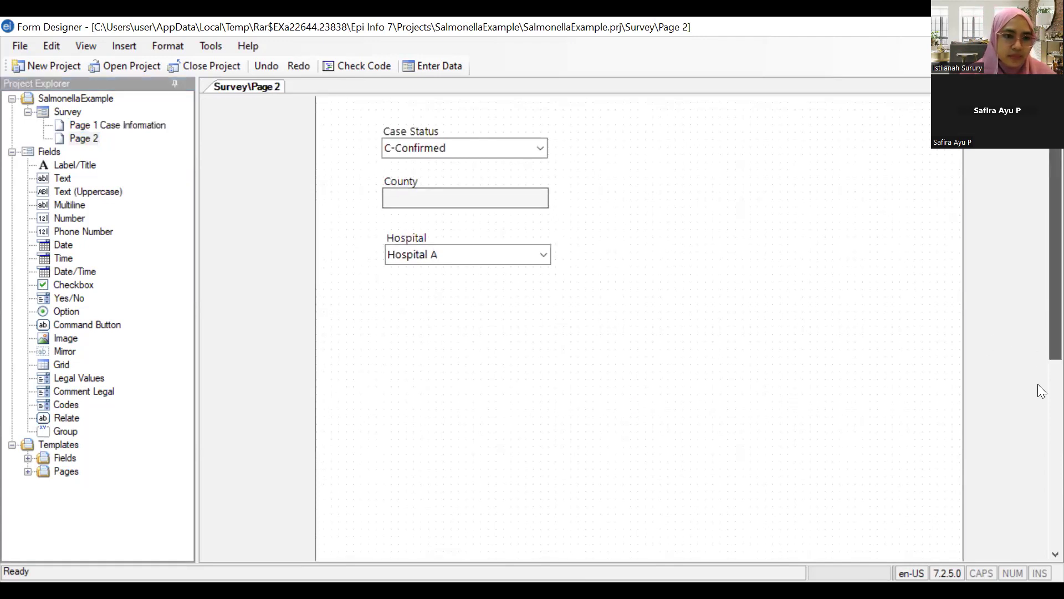
pyautogui.scroll(5, 1038, 381)
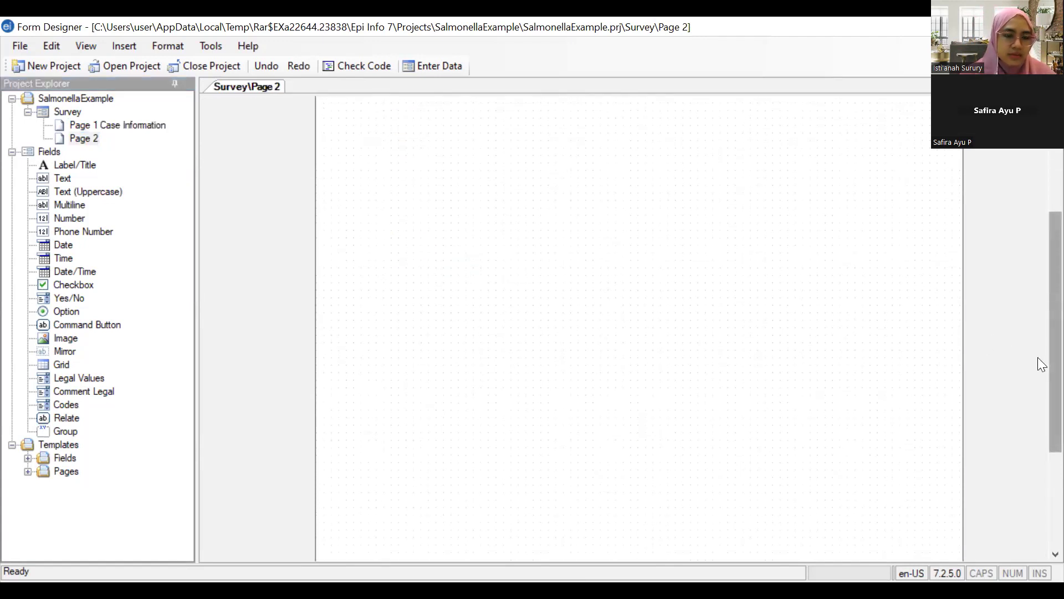
# Return to Page 1 Case Information, display its tab order again and review the numbering from the symptom checkboxes up to the title
pyautogui.click(130, 123)
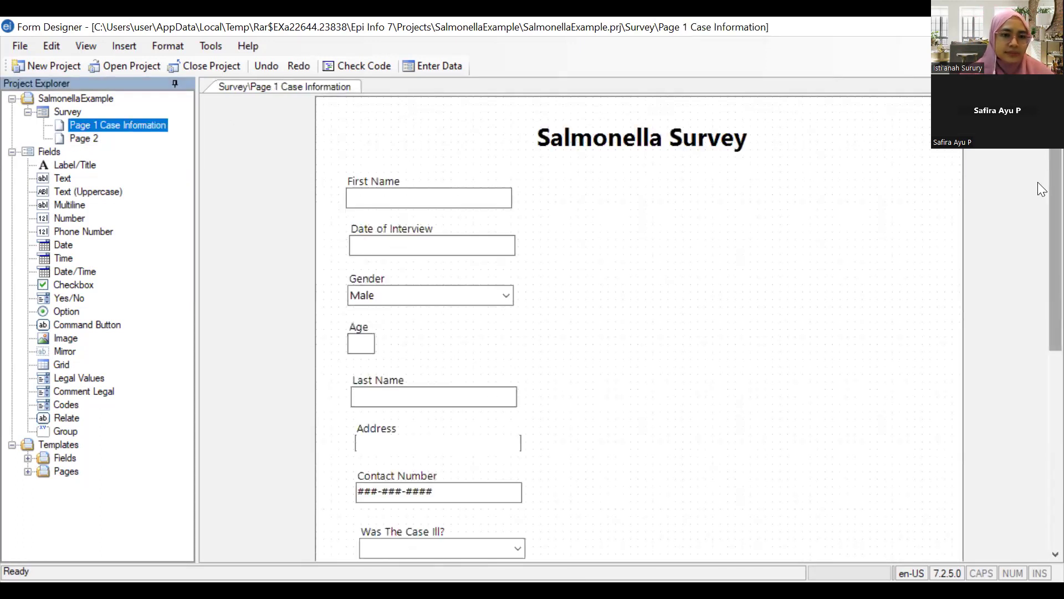
pyautogui.scroll(-5, 1038, 323)
pyautogui.scroll(-1, 1038, 349)
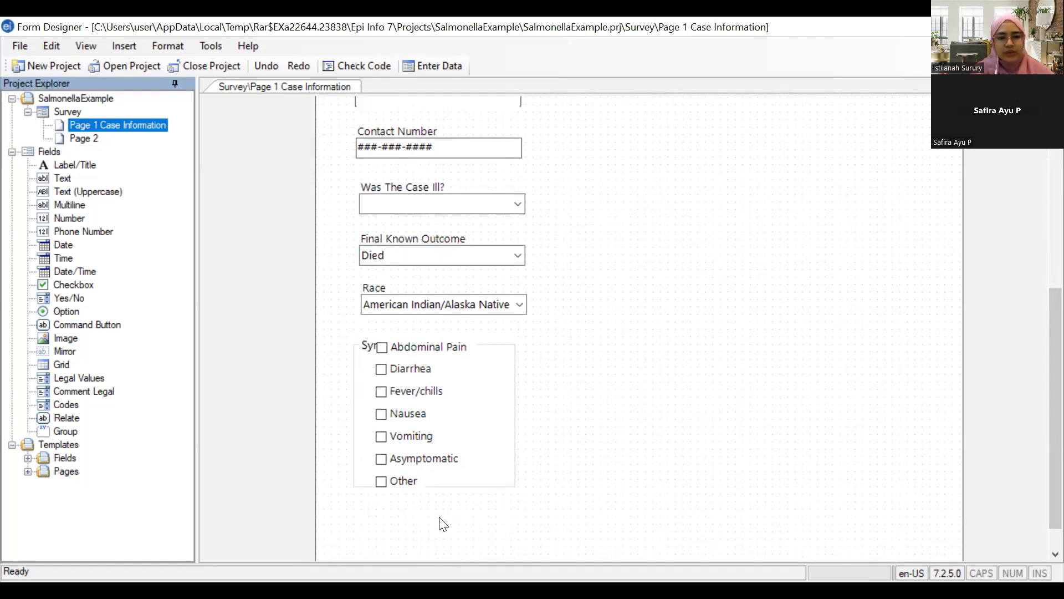
pyautogui.rightClick(366, 526)
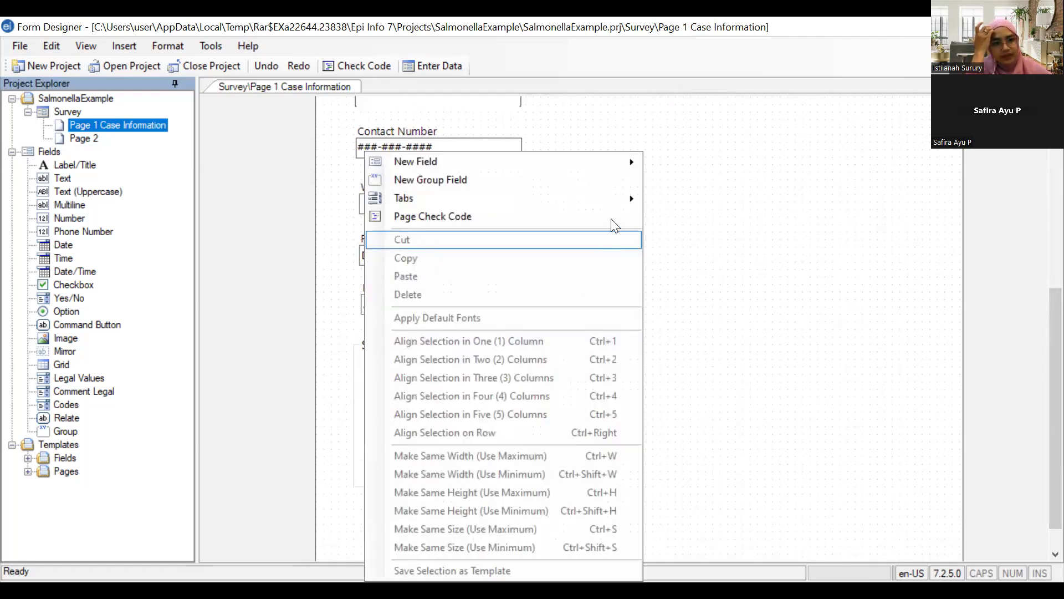
pyautogui.moveTo(628, 198)
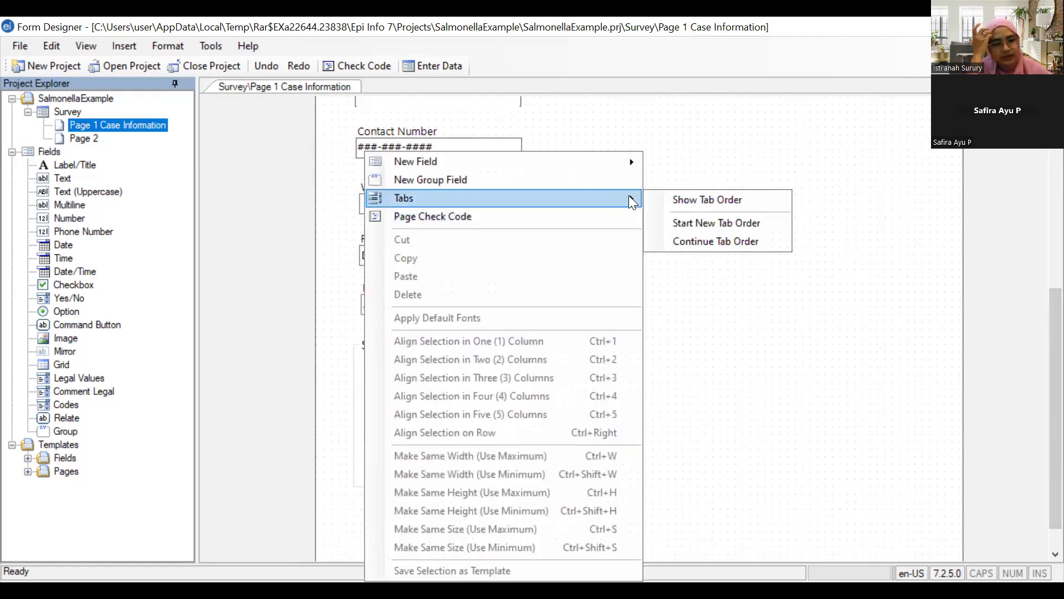
pyautogui.click(694, 202)
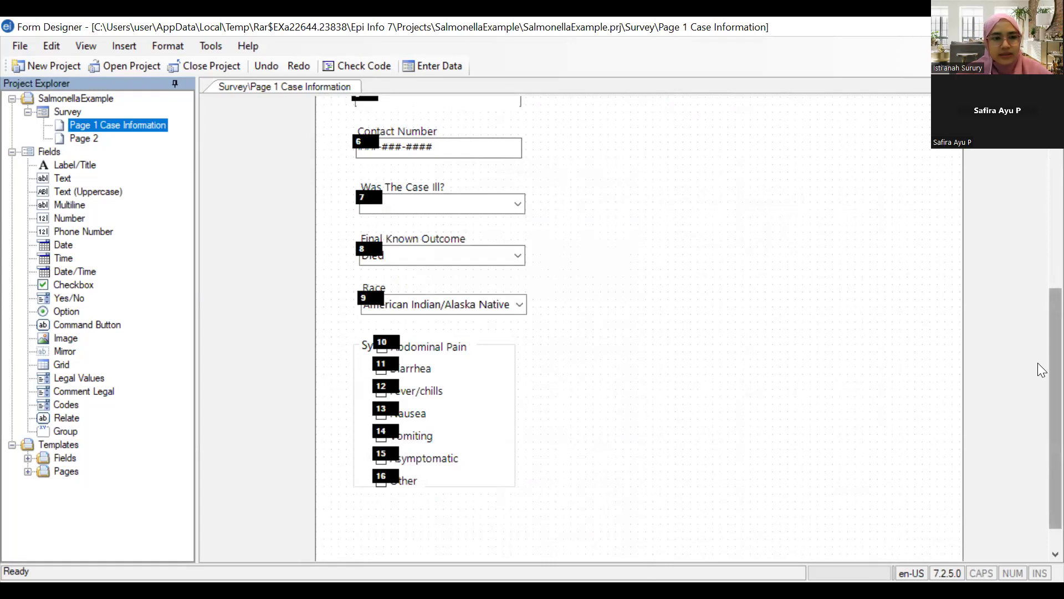
pyautogui.scroll(1, 1042, 310)
pyautogui.scroll(5, 1040, 309)
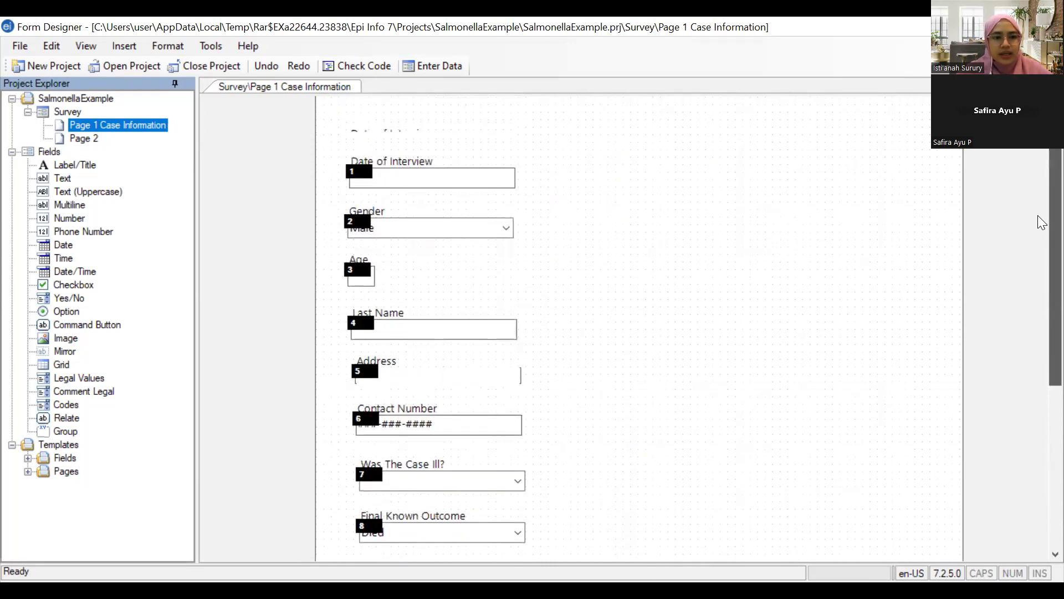
pyautogui.scroll(1, 1042, 205)
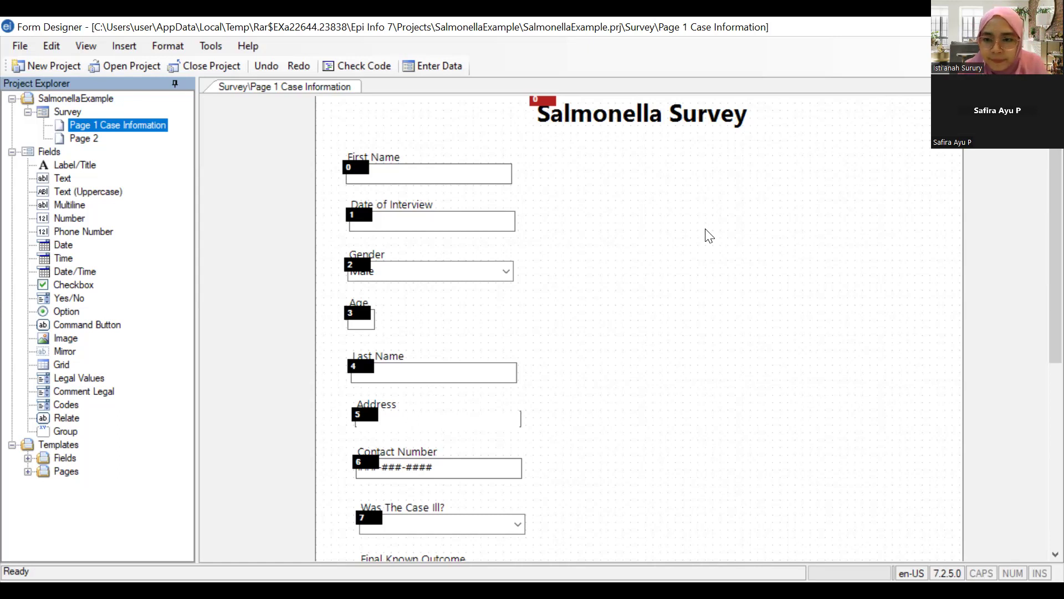
# Start a new tab order for the fields on Page 1 Case Information
pyautogui.rightClick(612, 172)
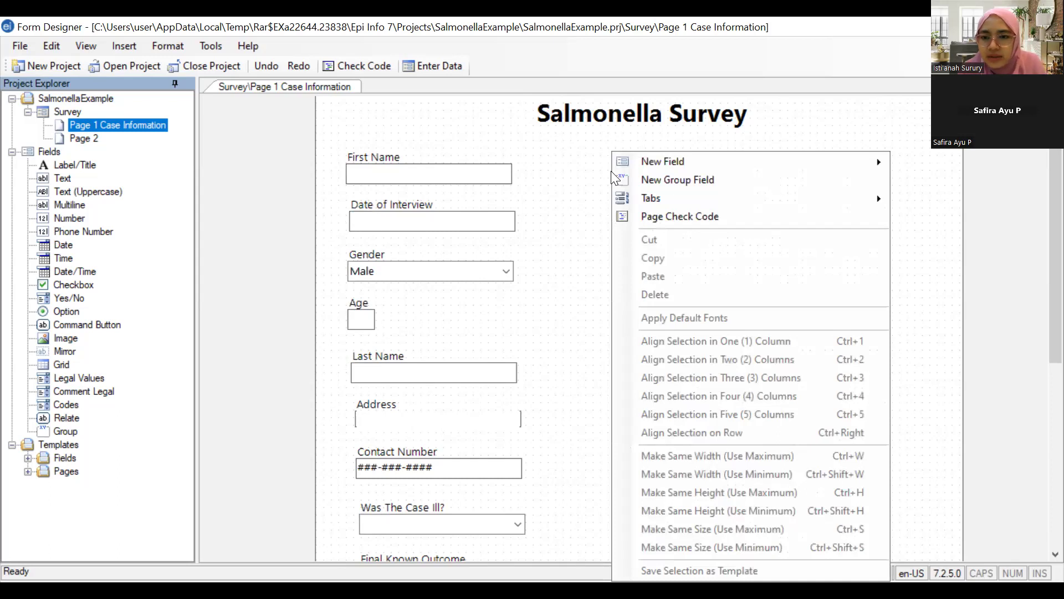
pyautogui.moveTo(692, 198)
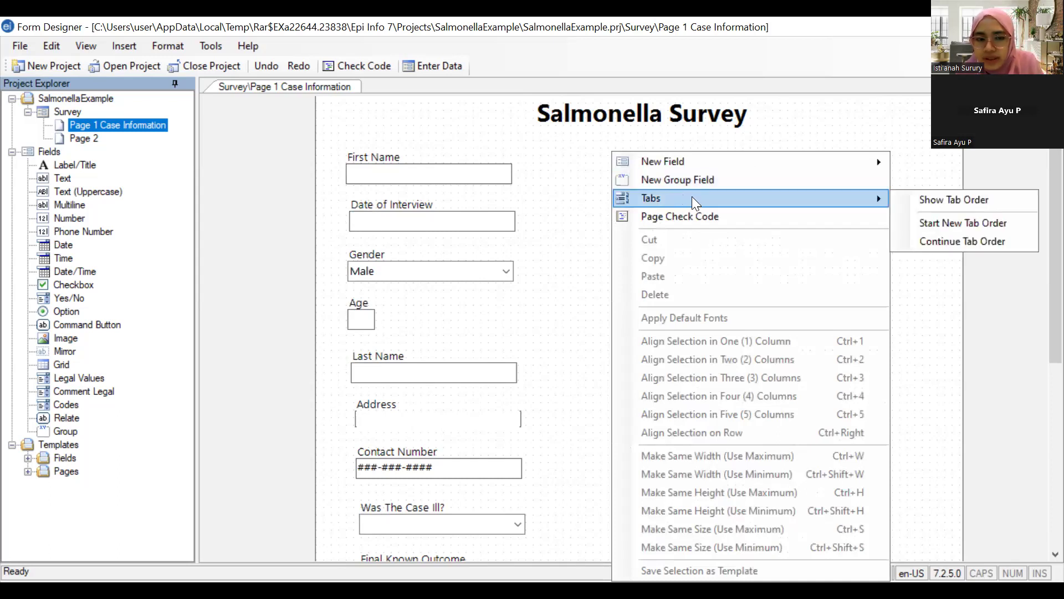
pyautogui.click(935, 223)
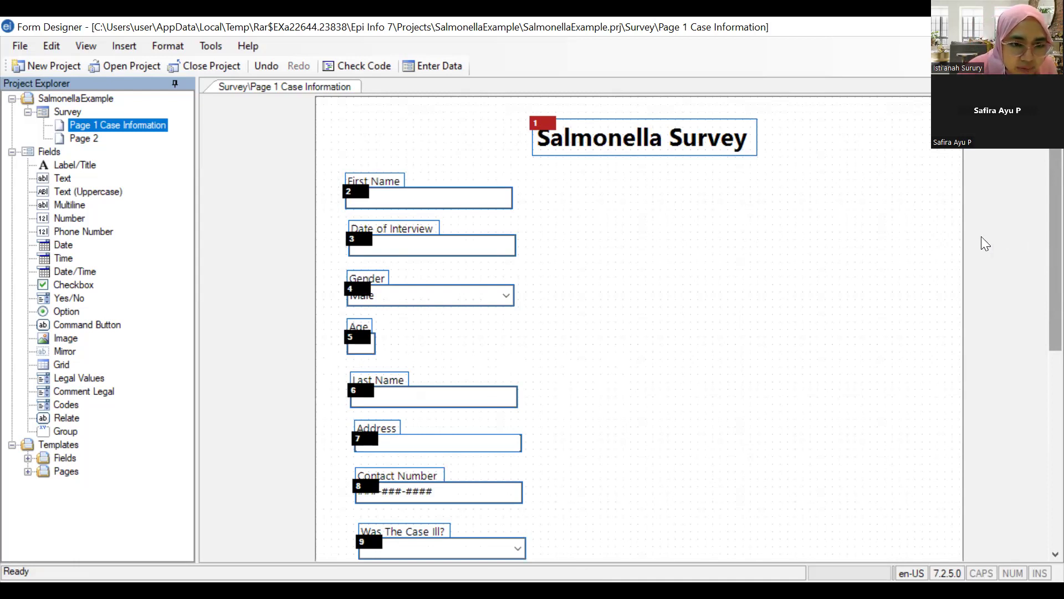
# Move the Last Name field up beside First Name, in a second column on the same row
pyautogui.moveTo(425, 387); pyautogui.dragTo(752, 269)
pyautogui.click(416, 383)
pyautogui.moveTo(389, 376); pyautogui.dragTo(592, 178)
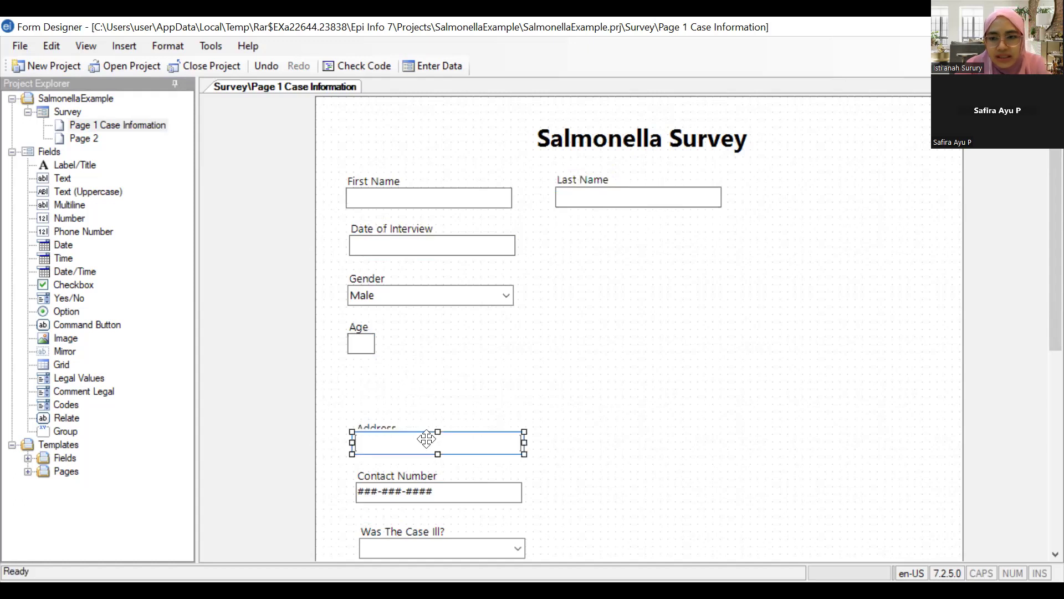
# Move the Address field up under Age and the Contact Number field directly below it, aligned with the fields above
pyautogui.moveTo(402, 427); pyautogui.dragTo(381, 375)
pyautogui.click(380, 375)
pyautogui.click(424, 489)
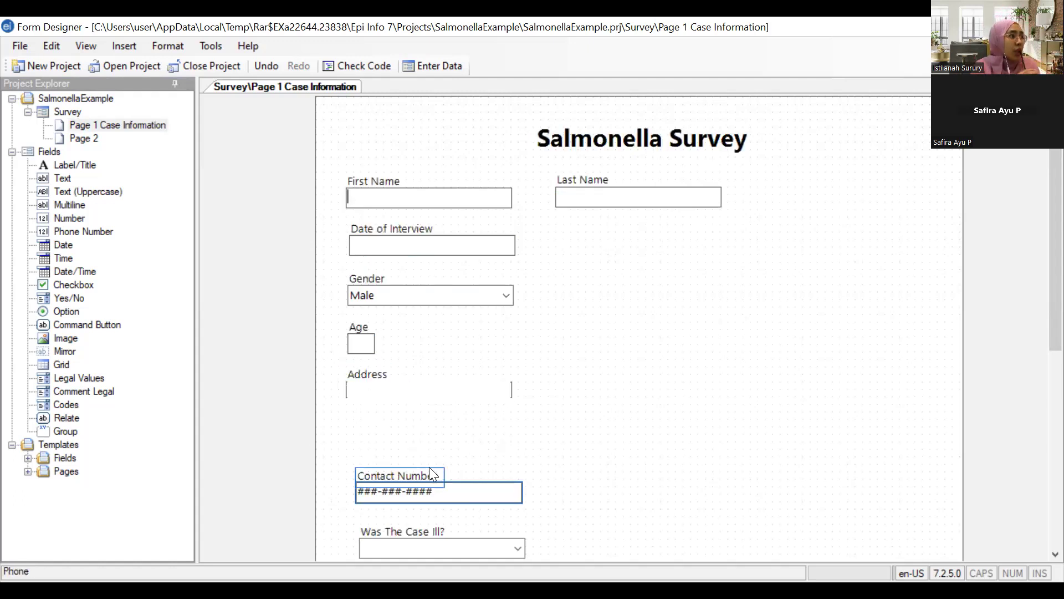
pyautogui.moveTo(418, 471); pyautogui.dragTo(417, 410)
pyautogui.click(637, 387)
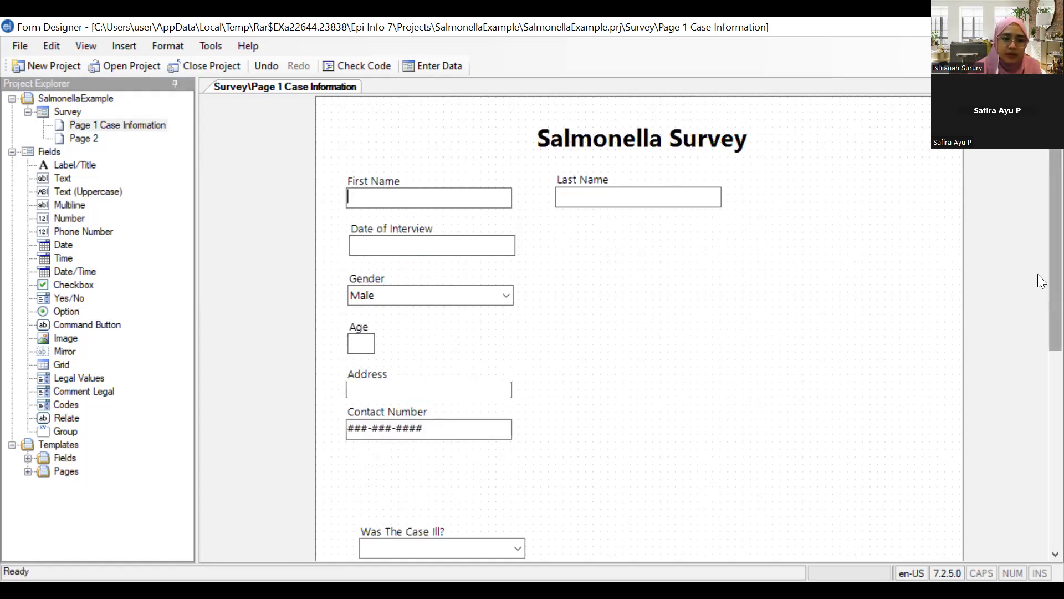
# Move Was The Case Ill? up under Contact Number and Final Known Outcome directly below it, keeping the same column
pyautogui.scroll(-1, 1038, 295)
pyautogui.moveTo(428, 489); pyautogui.dragTo(418, 417)
pyautogui.scroll(-1, 1039, 321)
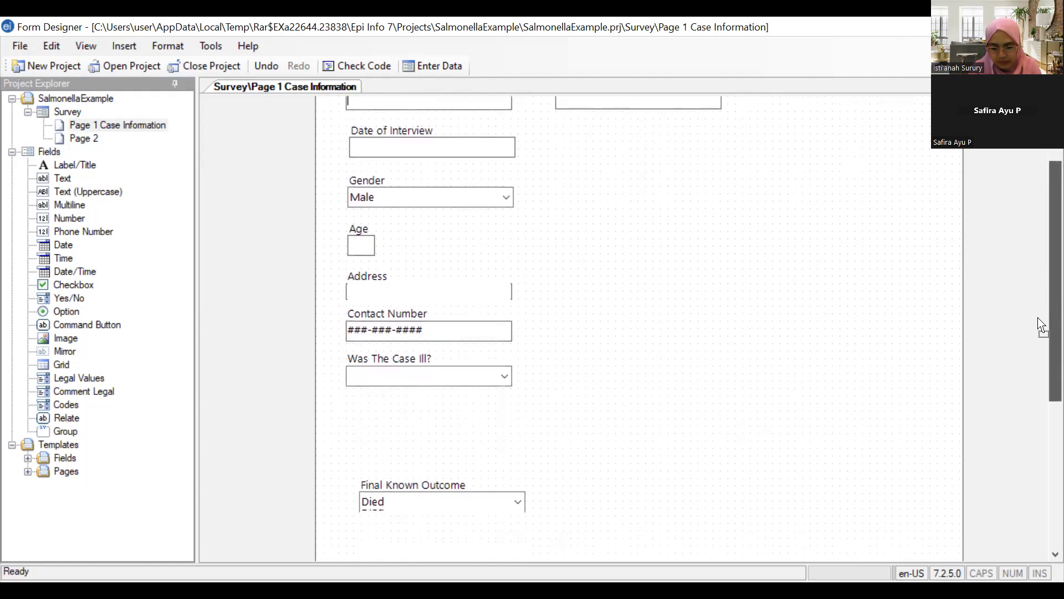
pyautogui.moveTo(397, 473); pyautogui.dragTo(387, 398)
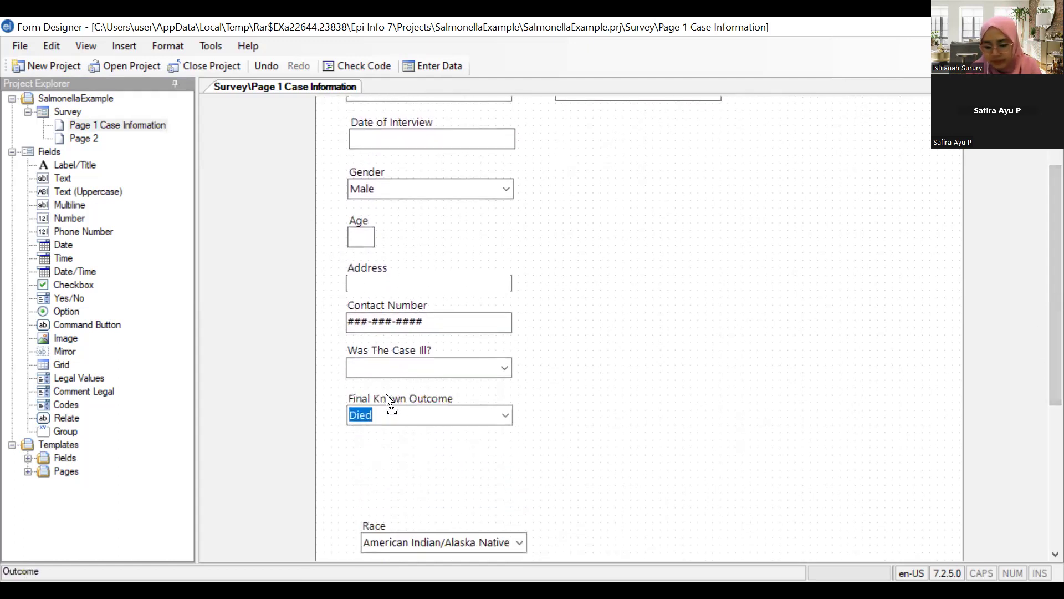
# Move the Race field up under Final Known Outcome and the symptom checkbox group up below Race, aligned to the column
pyautogui.scroll(-1, 1038, 342)
pyautogui.scroll(-3, 1038, 341)
pyautogui.click(468, 453)
pyautogui.moveTo(381, 453); pyautogui.dragTo(360, 368)
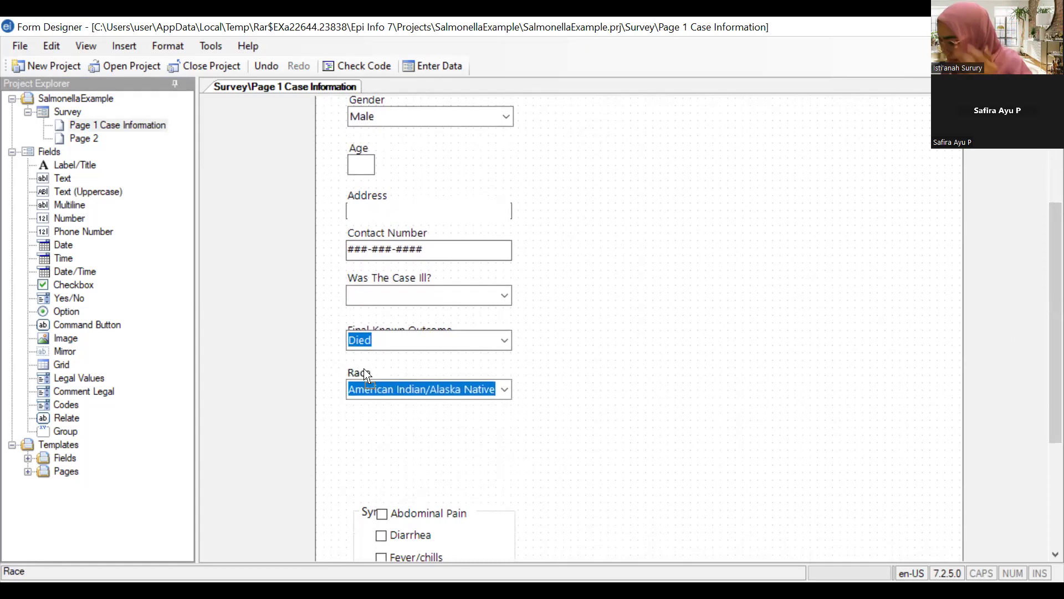
pyautogui.click(380, 509)
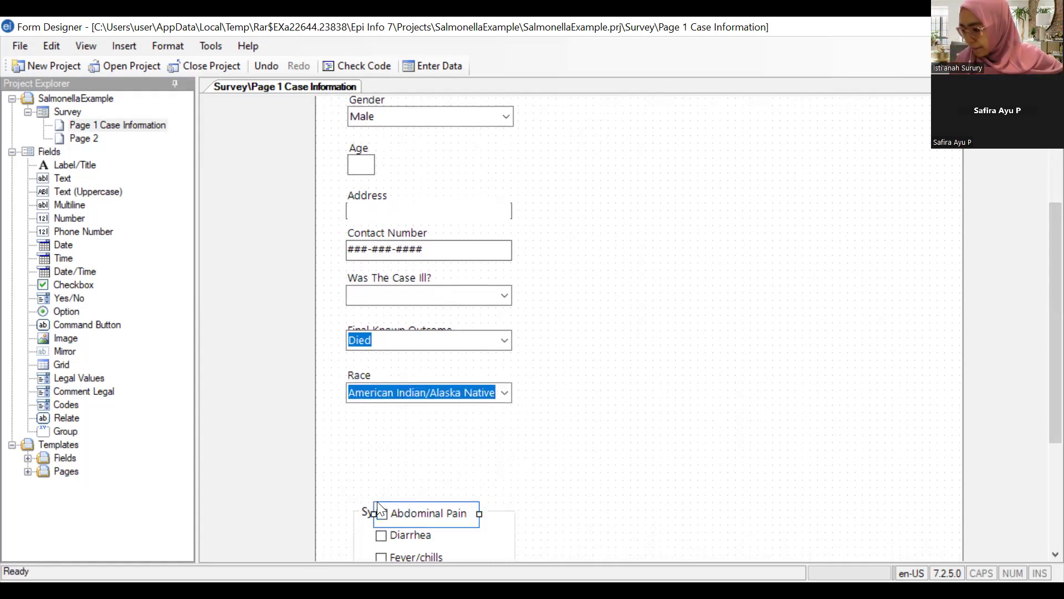
pyautogui.moveTo(369, 513); pyautogui.dragTo(364, 436)
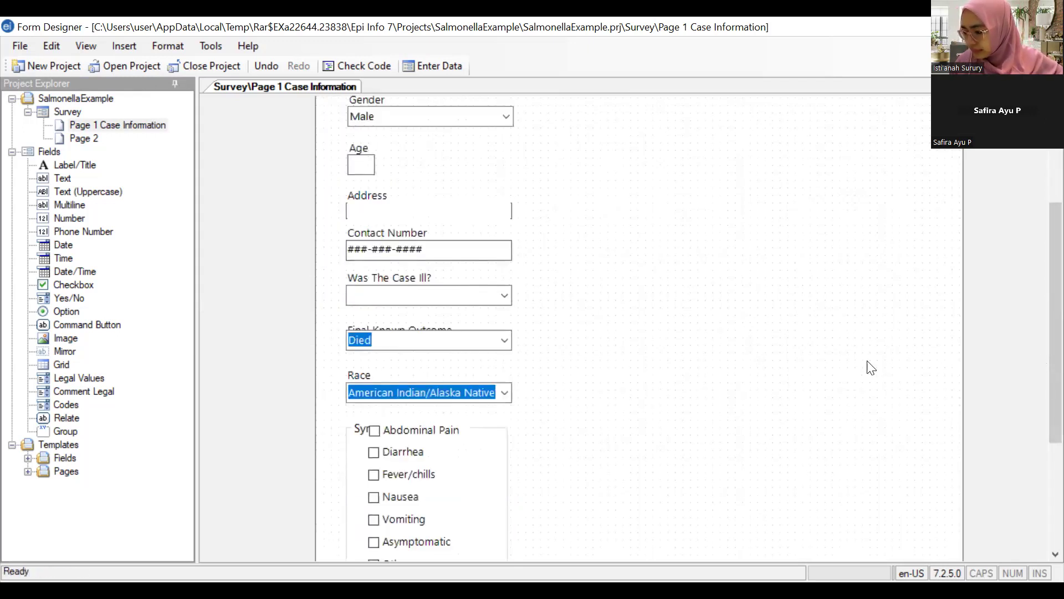
# Start a new tab order for the rearranged Page 1 so that Last Name comes directly after First Name
pyautogui.moveTo(1041, 361); pyautogui.dragTo(1038, 267)
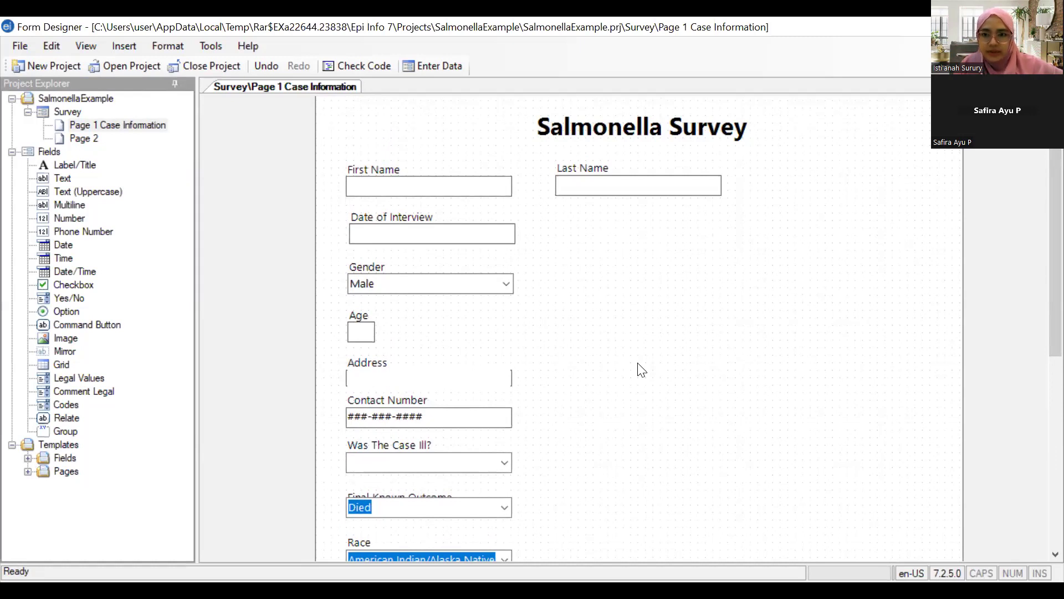
pyautogui.rightClick(653, 230)
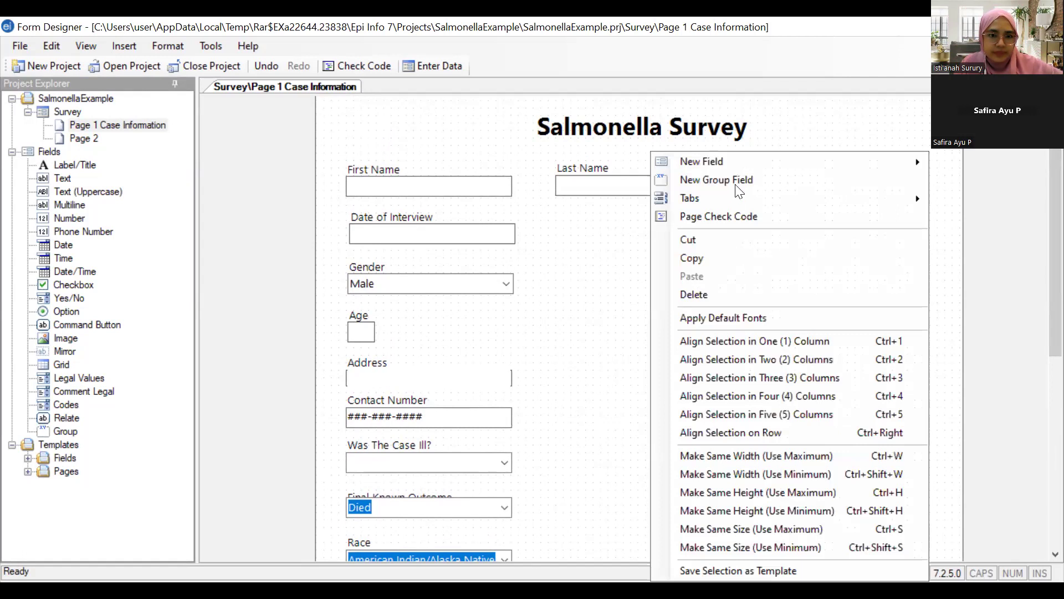
pyautogui.moveTo(758, 197)
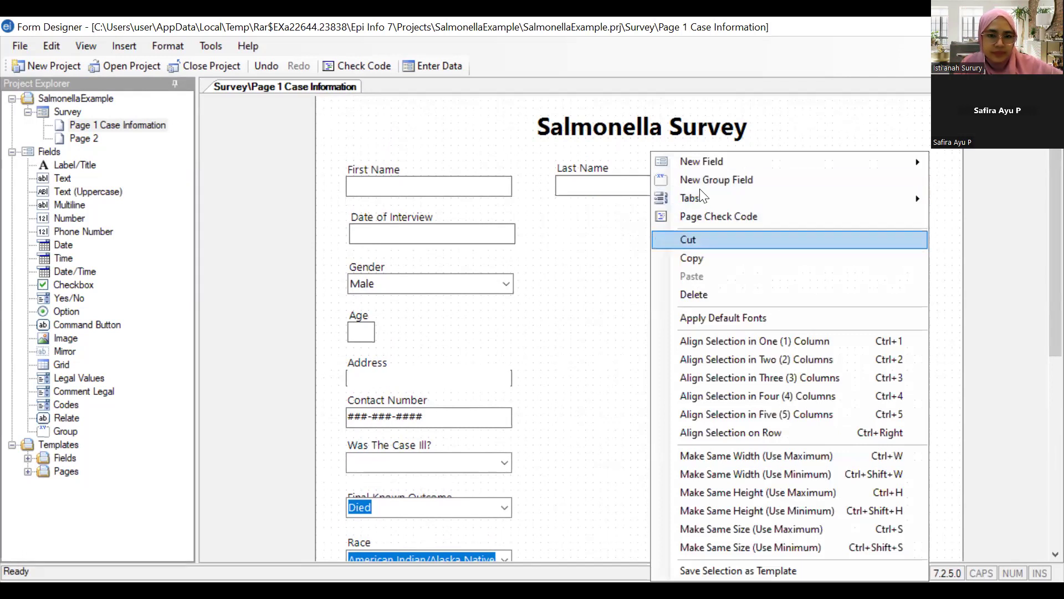
pyautogui.moveTo(685, 203)
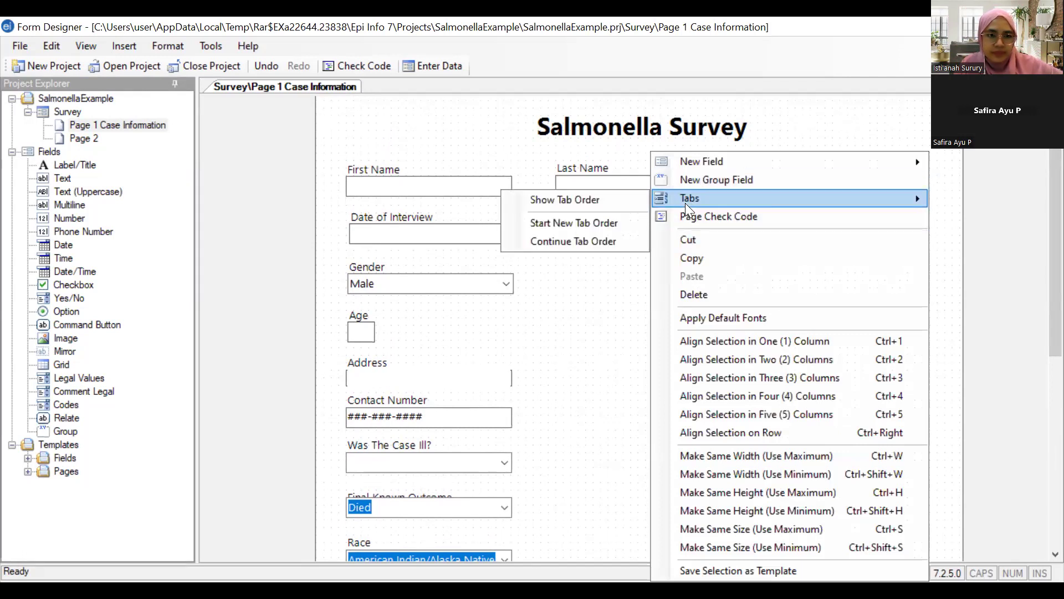
pyautogui.click(619, 222)
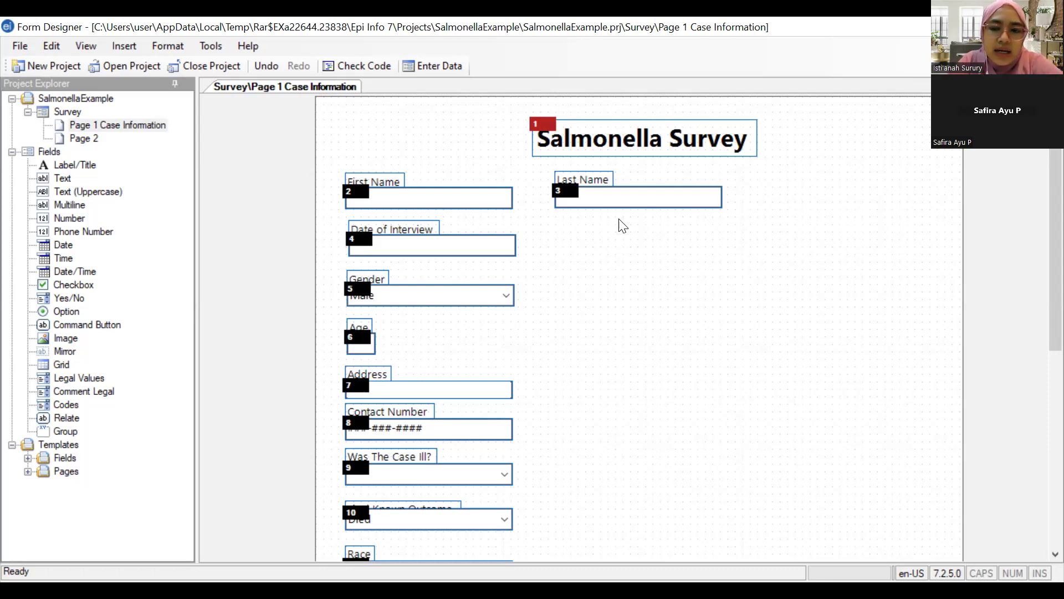
pyautogui.rightClick(610, 267)
pyautogui.moveTo(813, 198)
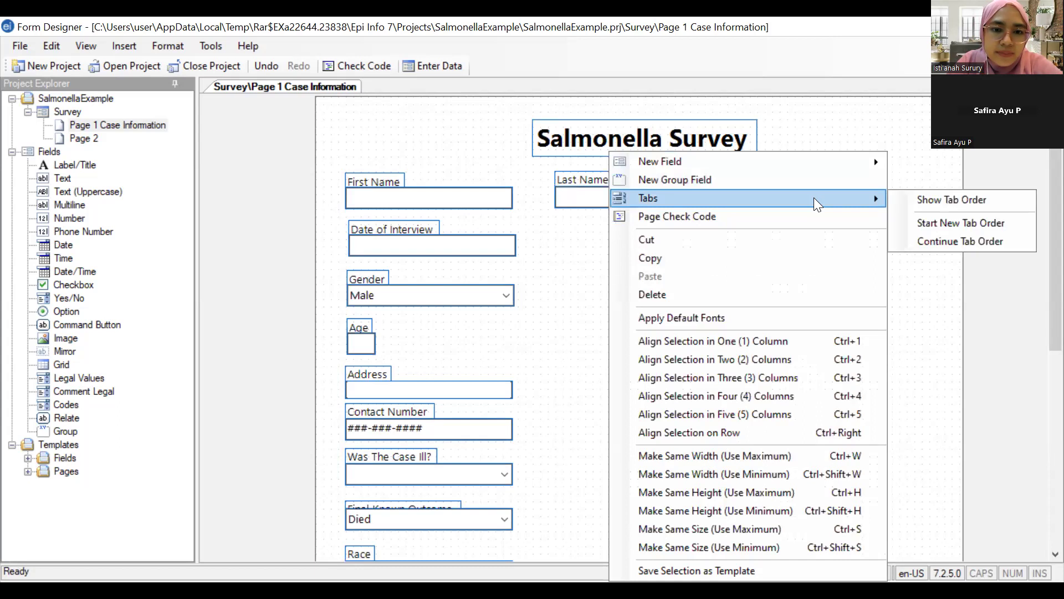
pyautogui.click(918, 223)
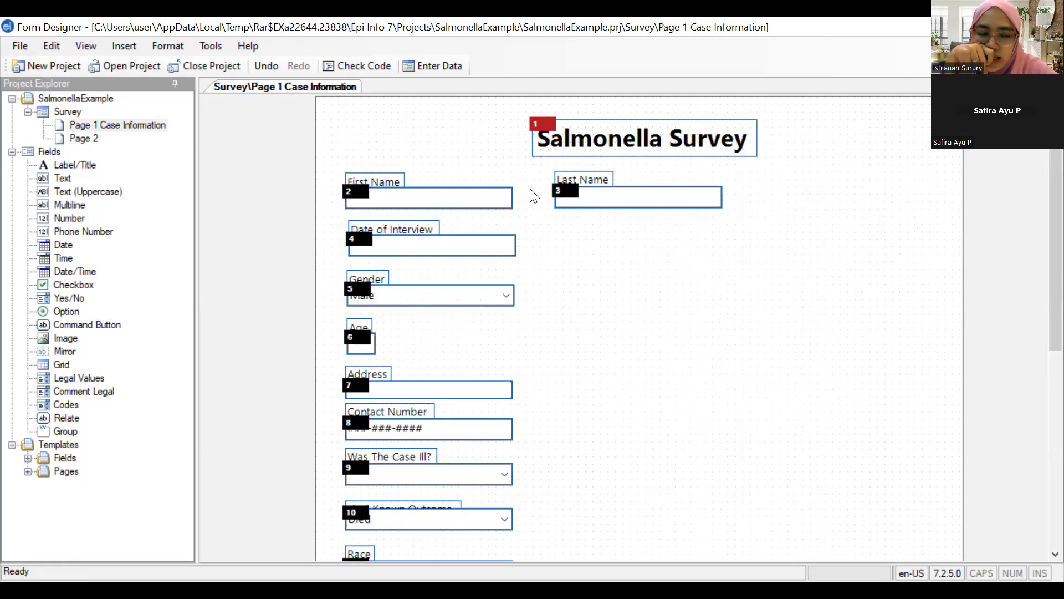
# Set First Name as the first tab on Page 1 and make Date of Interview the second
pyautogui.rightClick(362, 196)
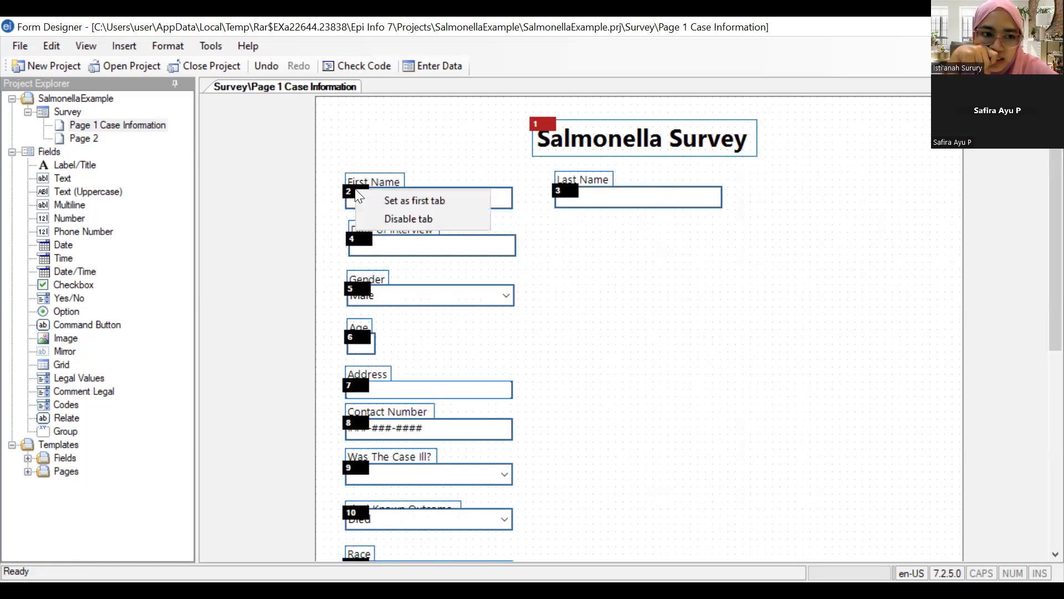
pyautogui.click(397, 200)
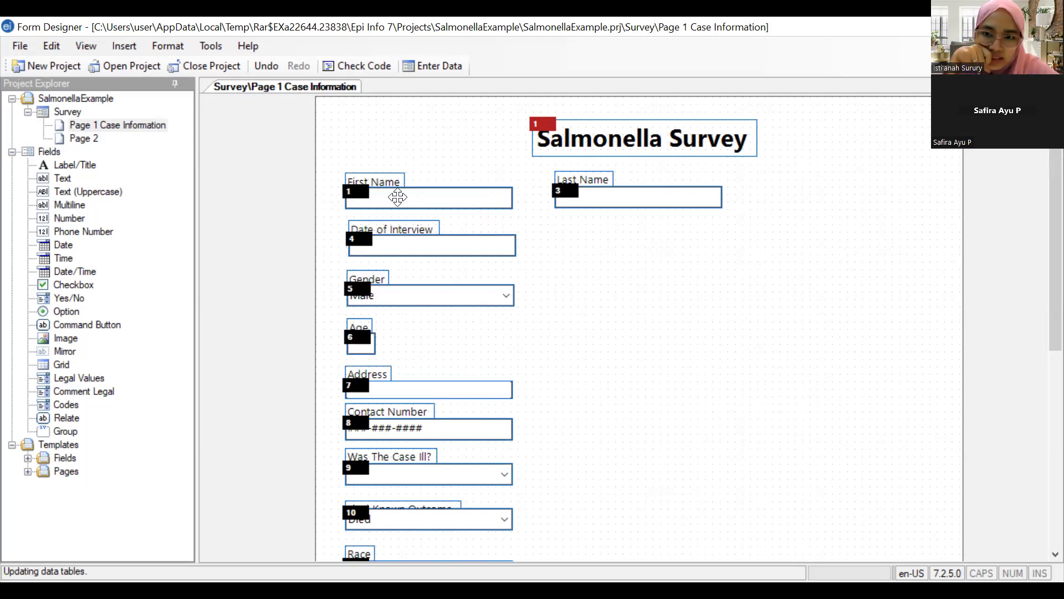
pyautogui.rightClick(561, 192)
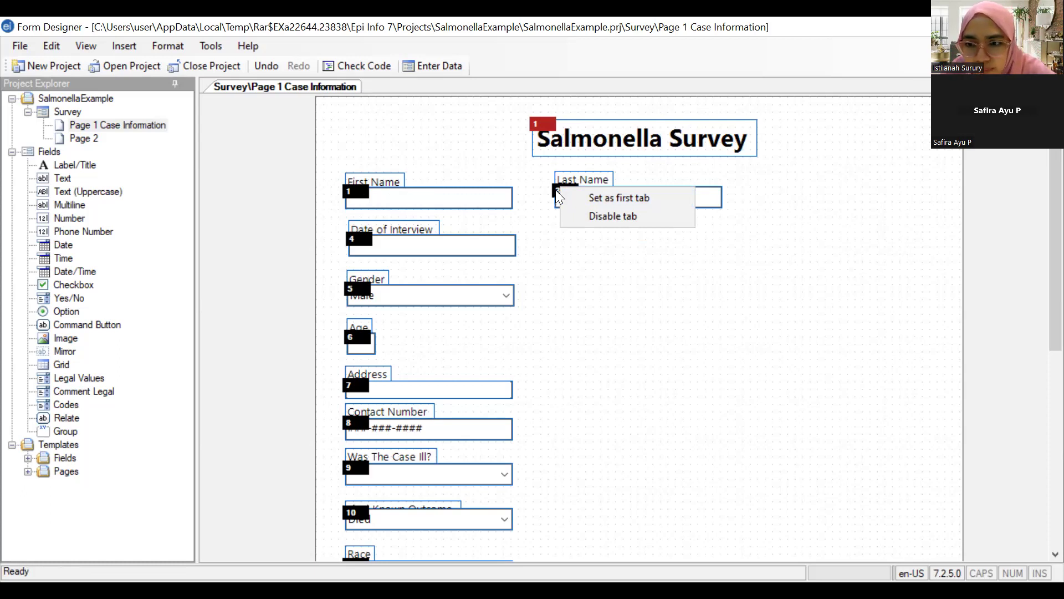
pyautogui.click(364, 245)
pyautogui.rightClick(364, 245)
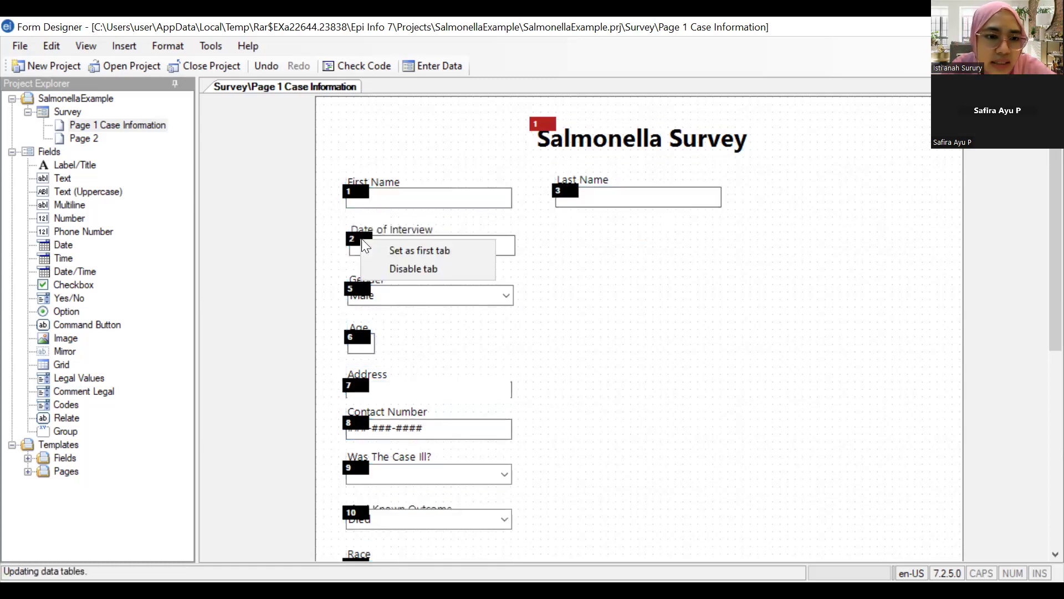
# Leave the tab order display and nudge the Date of Interview field into line with First Name
pyautogui.click(554, 246)
pyautogui.click(357, 238)
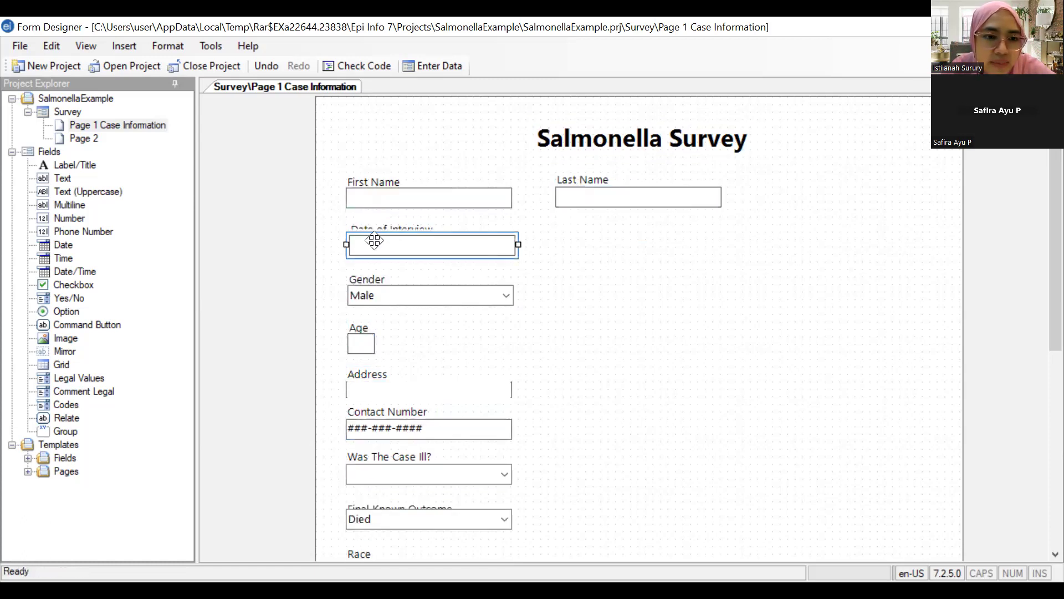
pyautogui.moveTo(360, 237); pyautogui.dragTo(358, 241)
# Show the tab order again and try to renumber the Last Name field
pyautogui.click(620, 252)
pyautogui.rightClick(619, 262)
pyautogui.moveTo(717, 195)
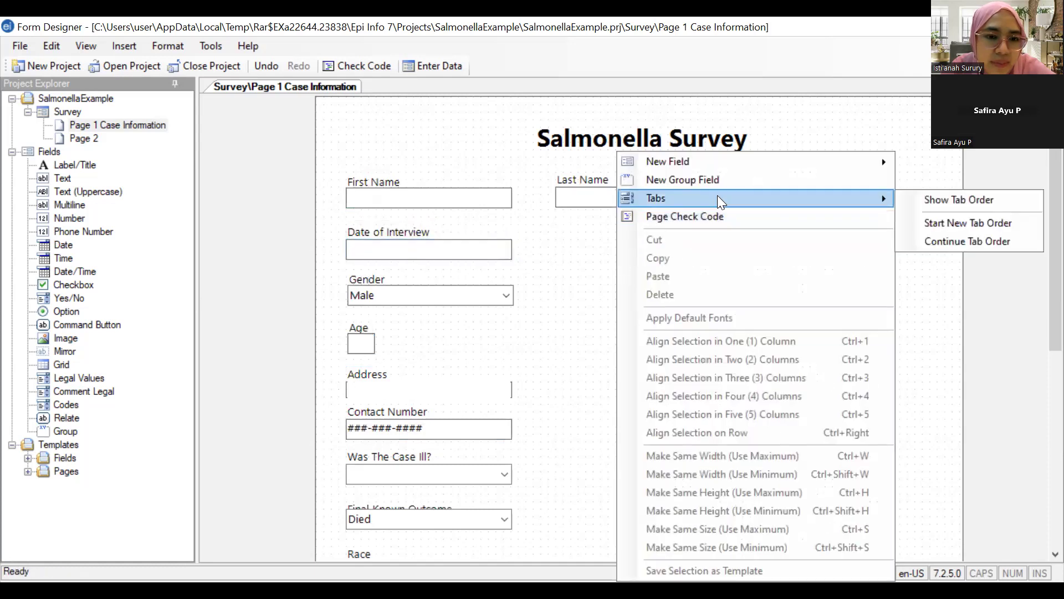
pyautogui.click(929, 199)
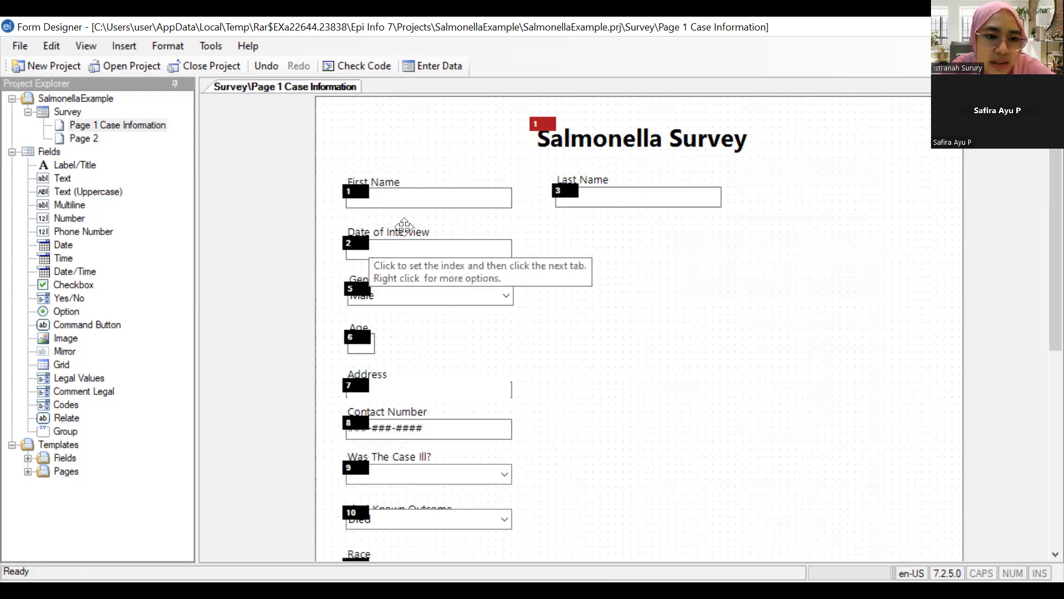
pyautogui.click(575, 195)
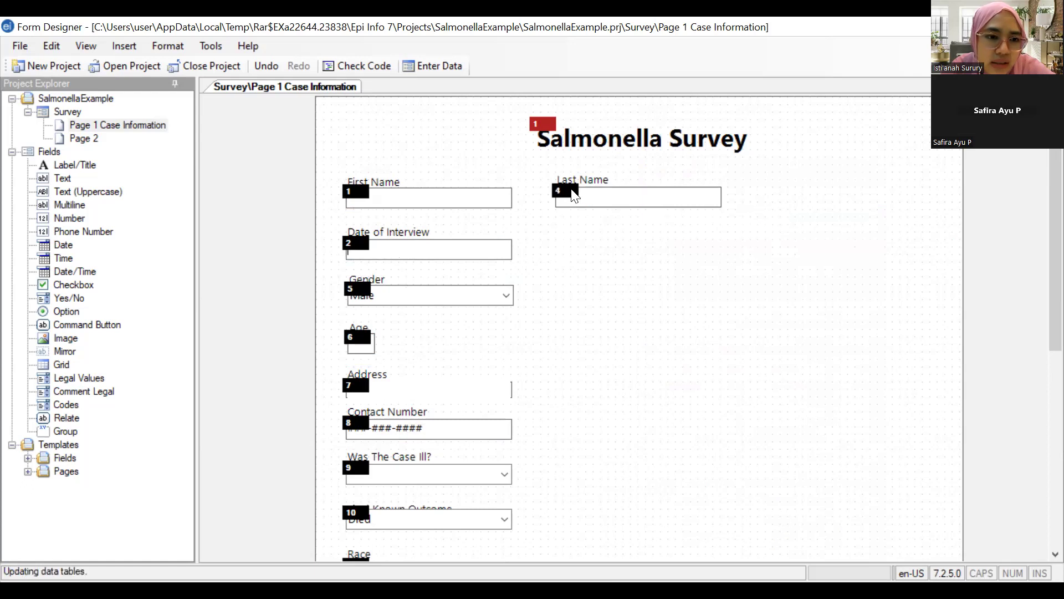
pyautogui.click(565, 194)
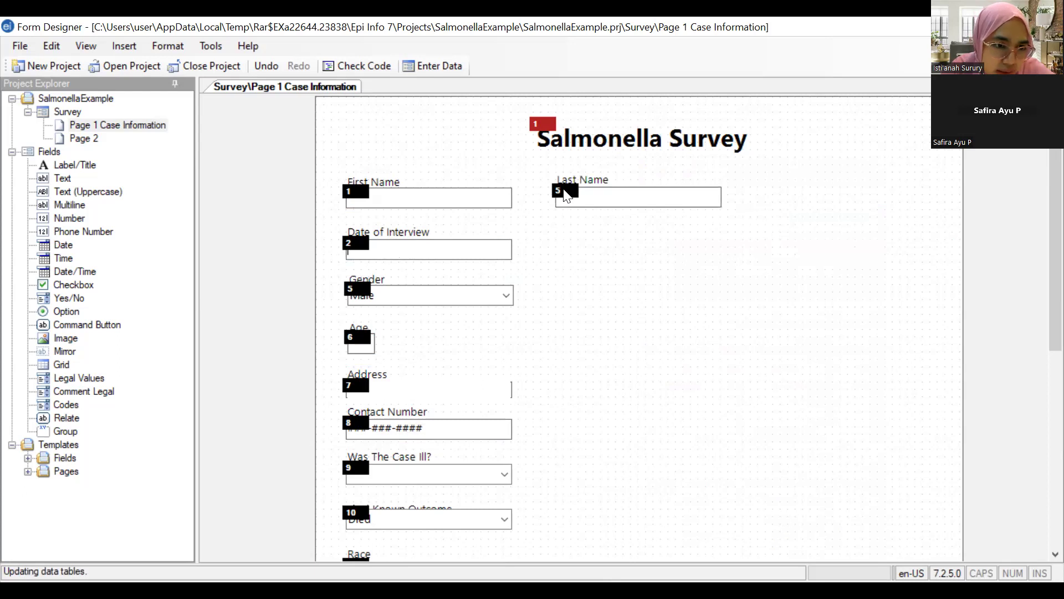
pyautogui.click(565, 194)
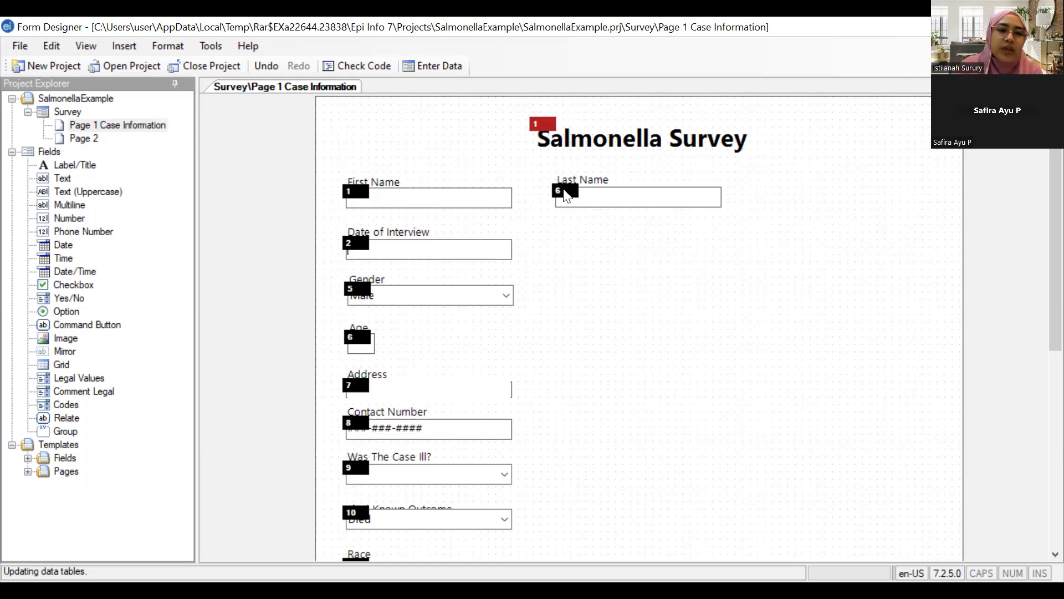
# Start a new tab order for Page 1, running from the title through First Name, Last Name and the fields below
pyautogui.rightClick(564, 194)
pyautogui.click(561, 229)
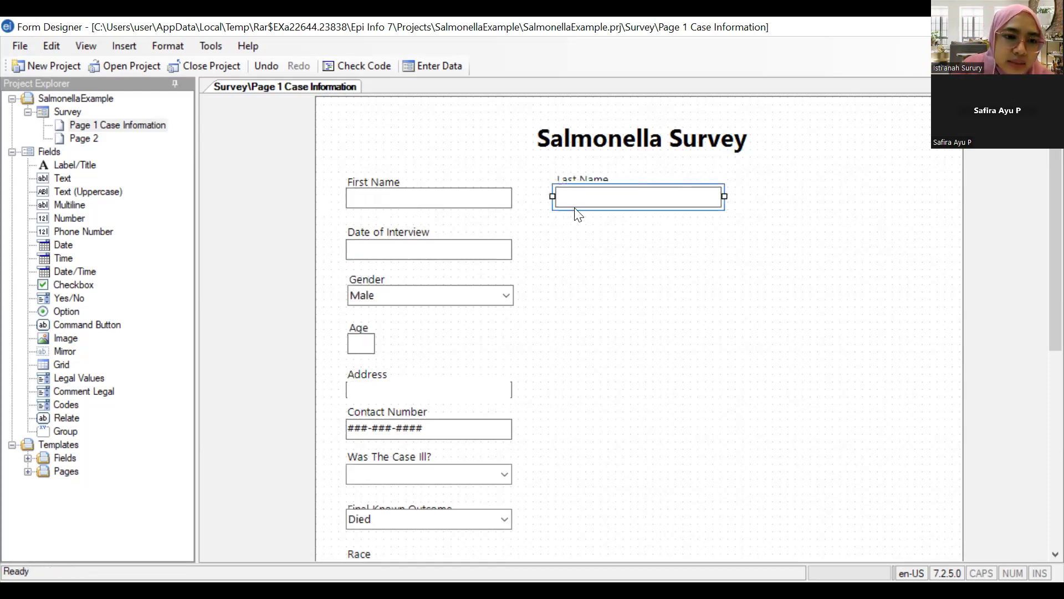
pyautogui.rightClick(590, 239)
pyautogui.moveTo(715, 194)
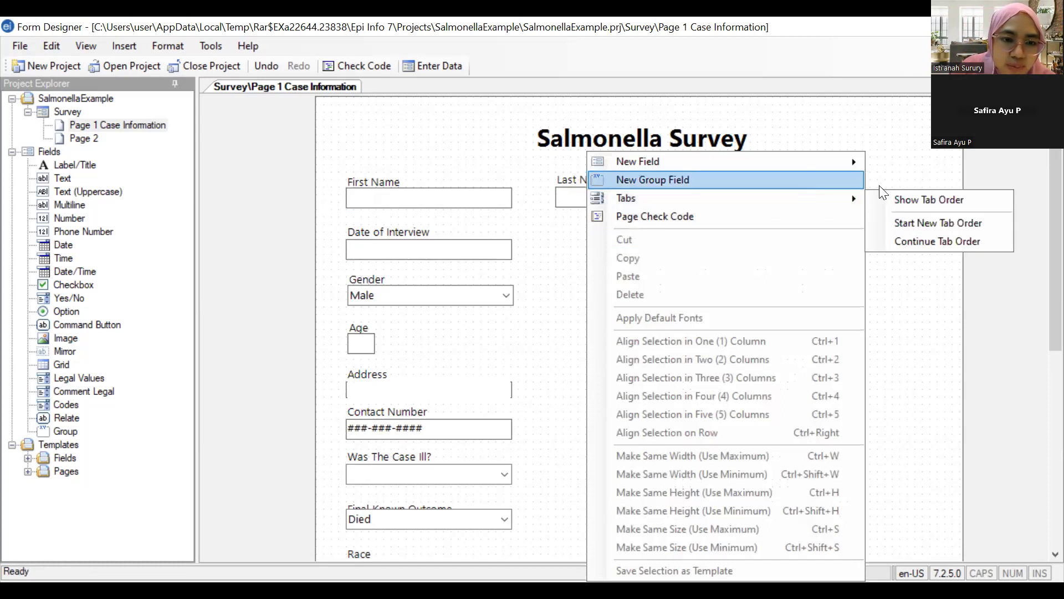
pyautogui.click(913, 201)
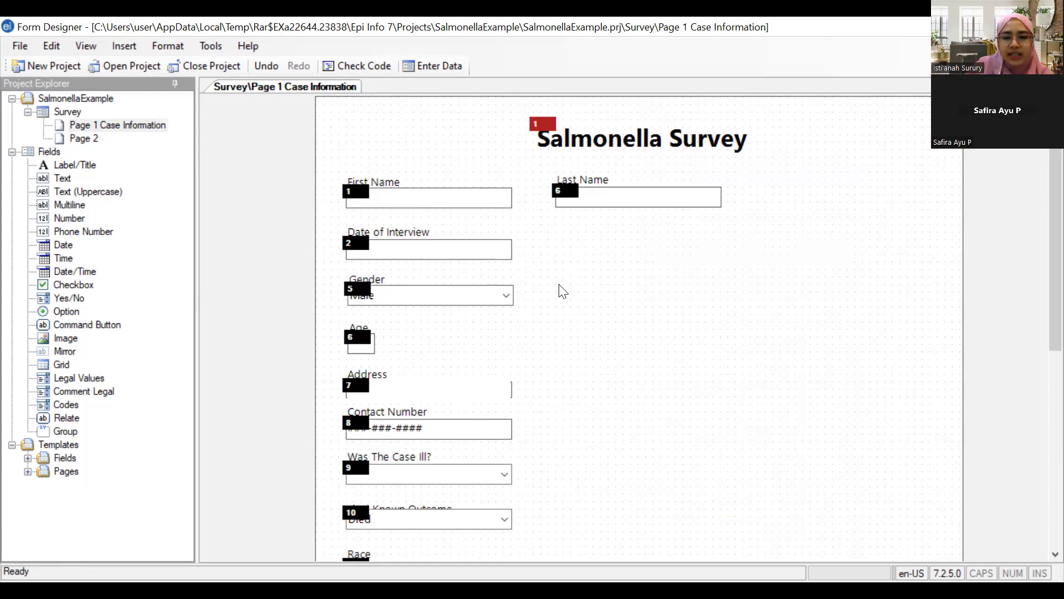
pyautogui.rightClick(561, 290)
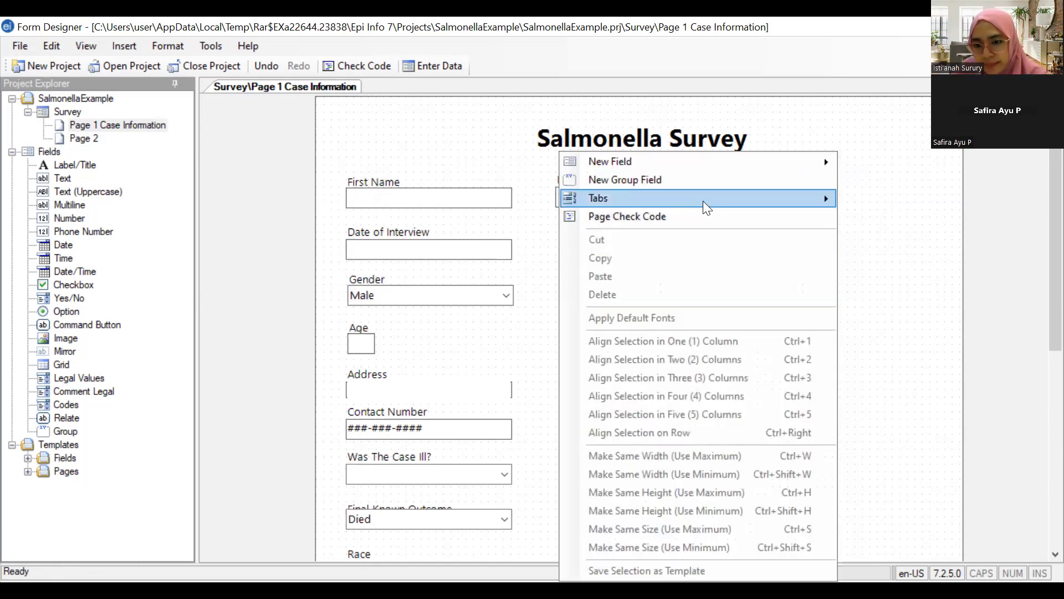
pyautogui.moveTo(703, 201)
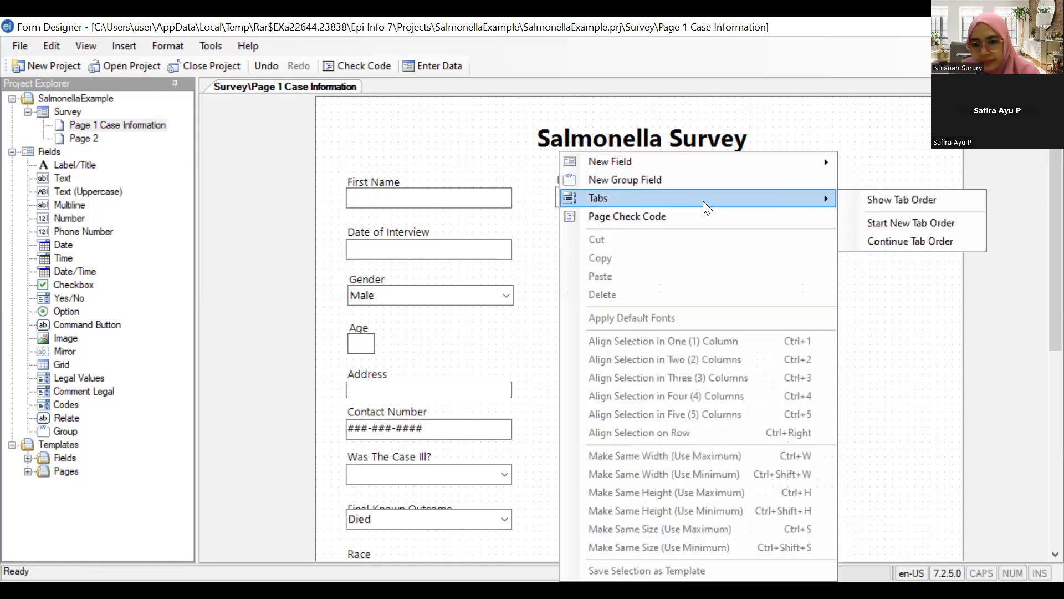
pyautogui.click(882, 221)
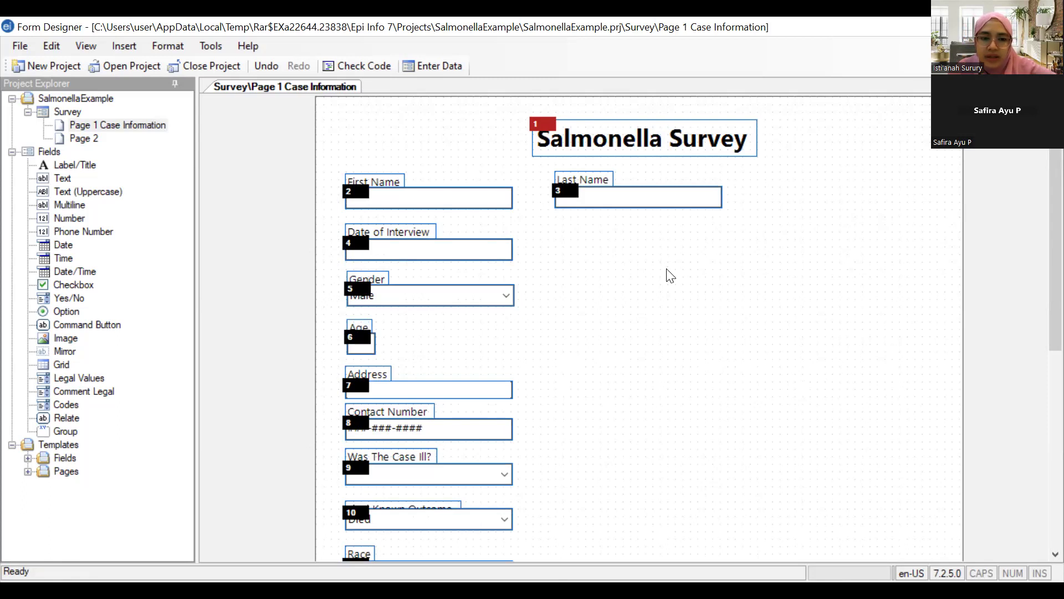
pyautogui.moveTo(1050, 266); pyautogui.dragTo(1038, 420)
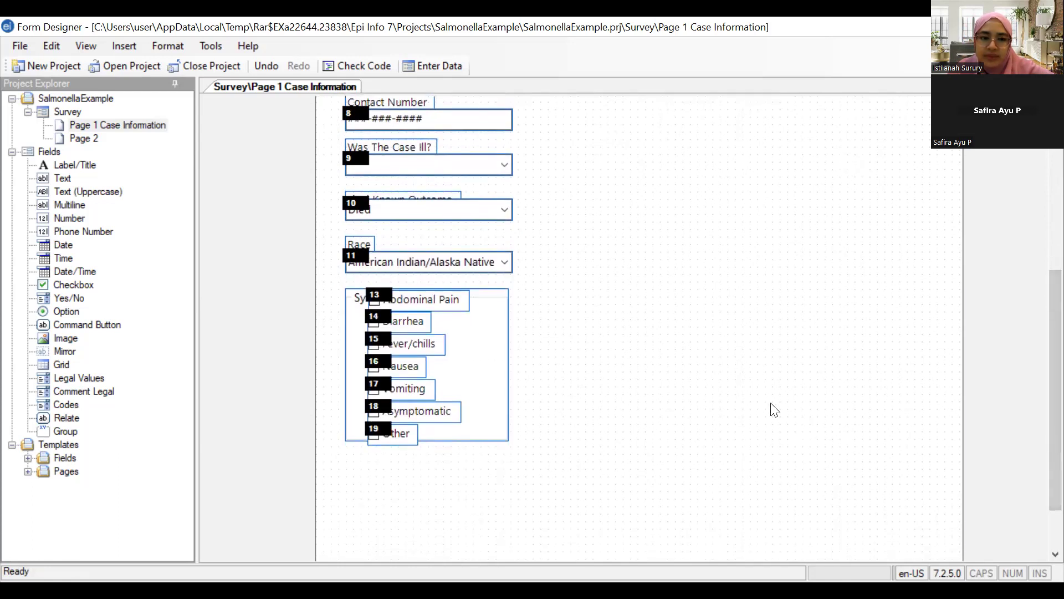
pyautogui.rightClick(591, 305)
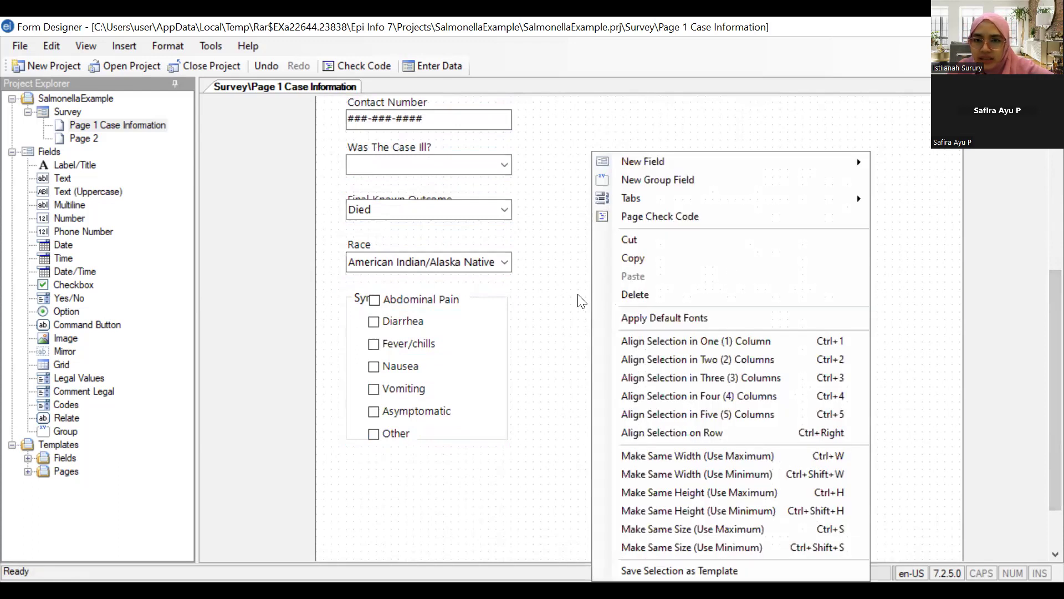
pyautogui.click(581, 301)
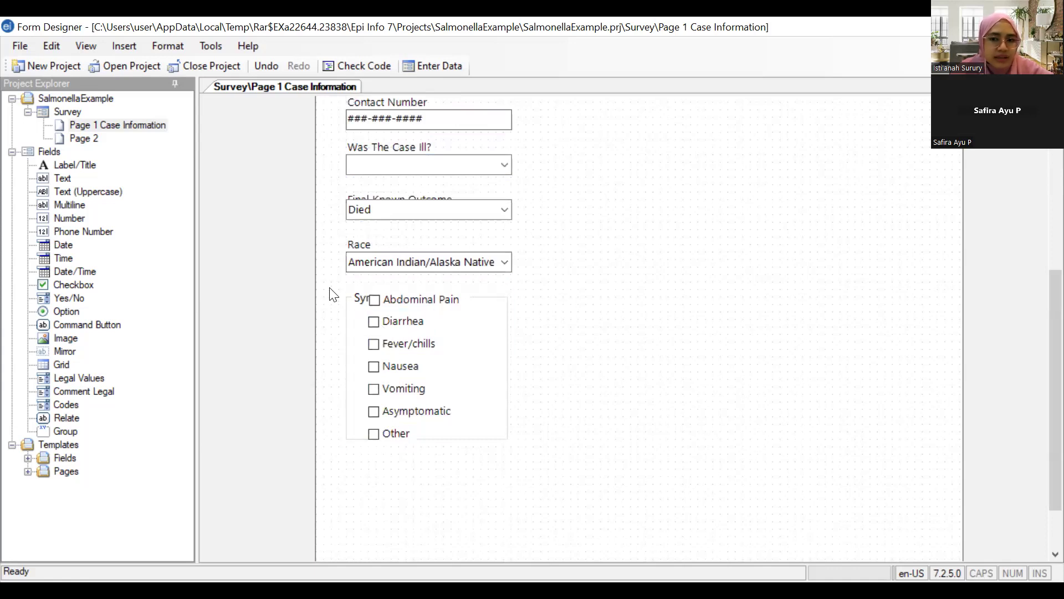
pyautogui.click(360, 301)
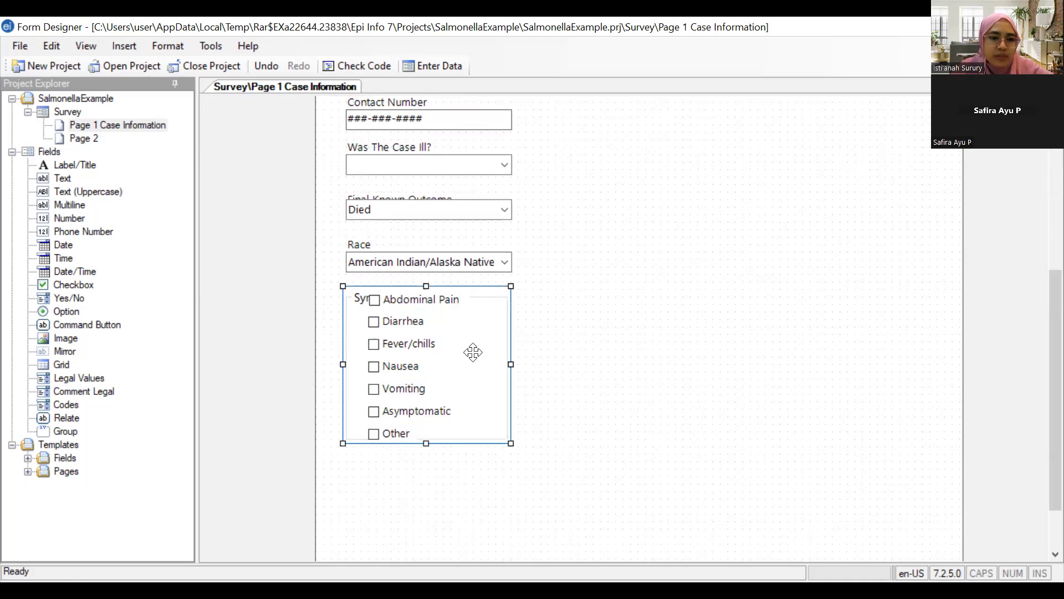
pyautogui.click(609, 355)
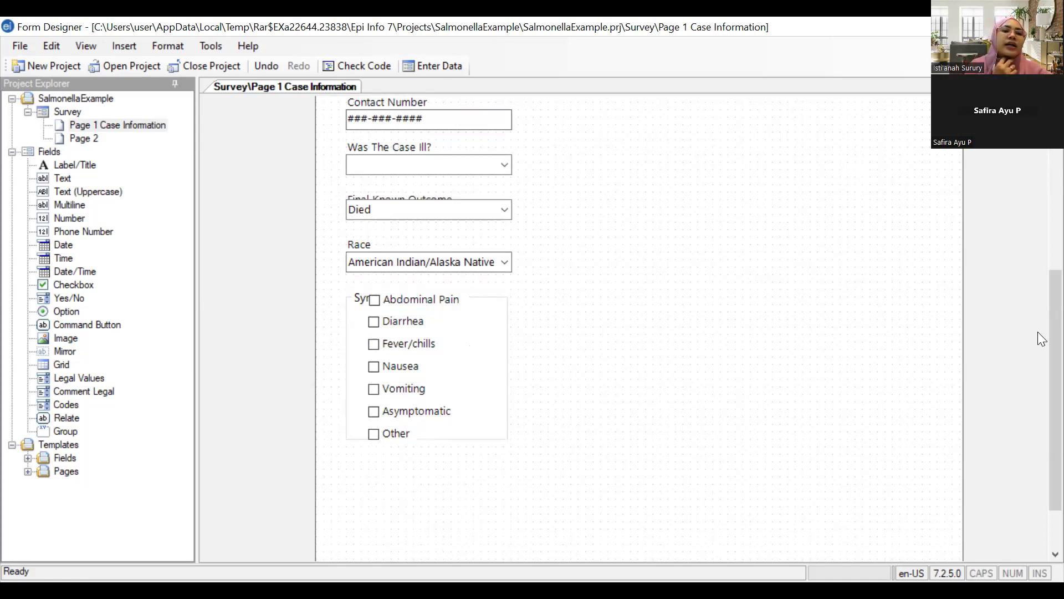
pyautogui.moveTo(1041, 305); pyautogui.dragTo(1038, 156)
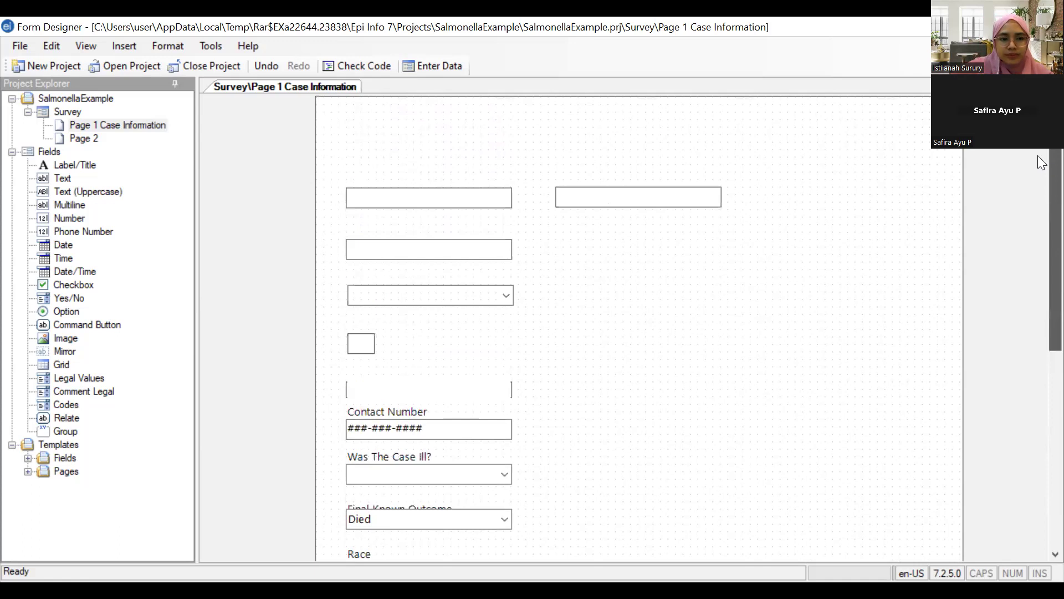
pyautogui.moveTo(331, 159); pyautogui.dragTo(760, 587)
pyautogui.scroll(-5, 1038, 266)
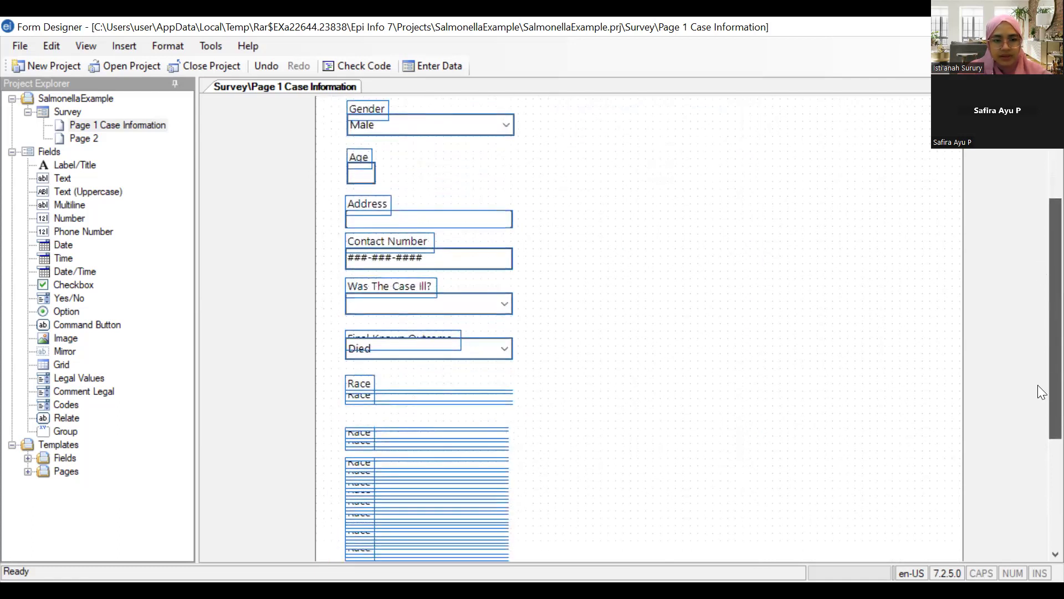
pyautogui.scroll(1, 1039, 339)
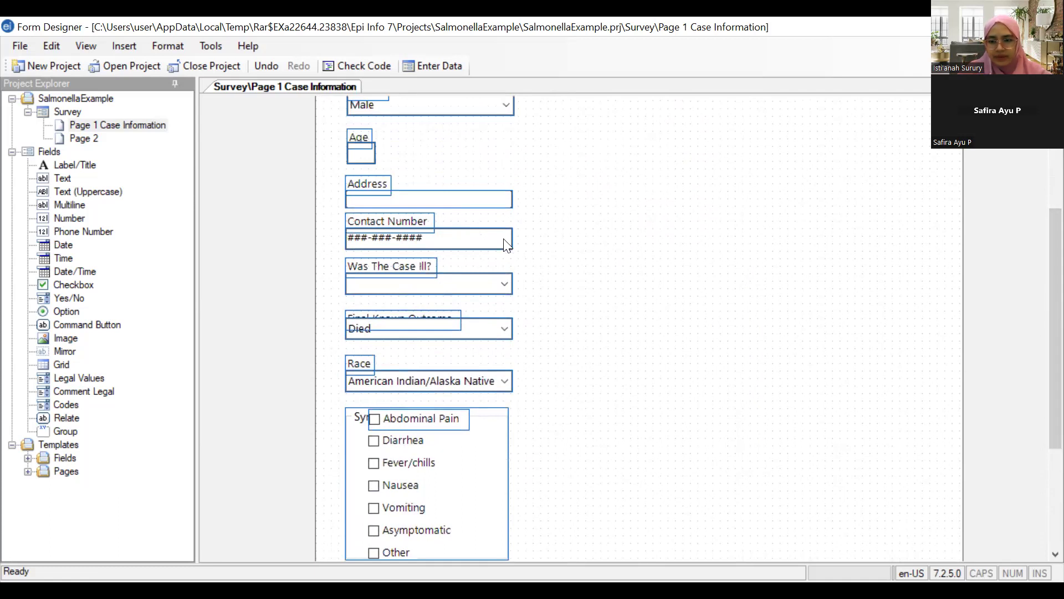
pyautogui.click(480, 198)
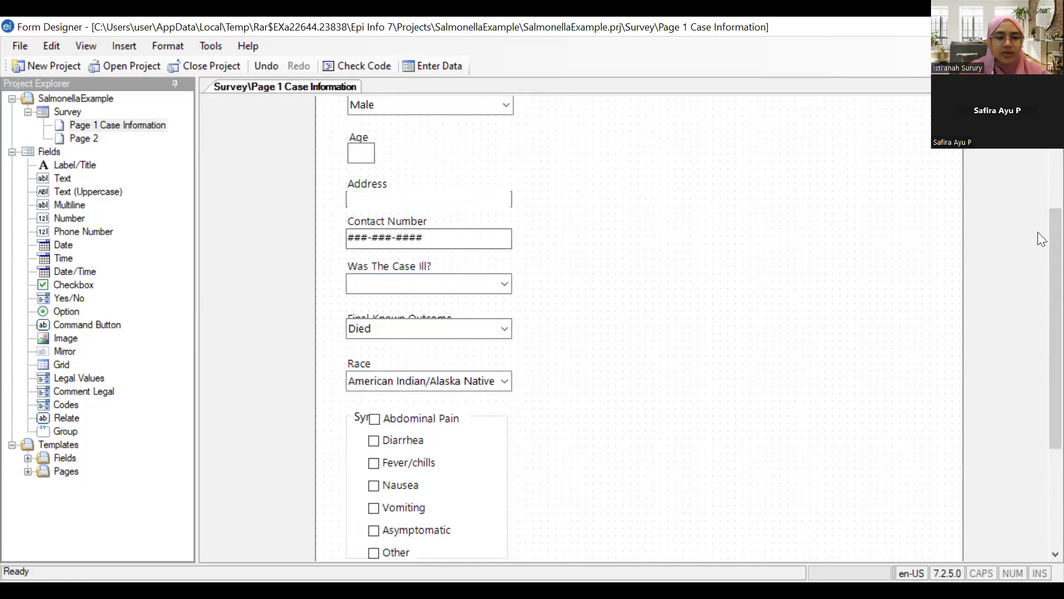
# Select all fields below the Salmonella Survey title, including the symptom group, and align the selection in two columns
pyautogui.scroll(5, 1042, 239)
pyautogui.moveTo(325, 160); pyautogui.dragTo(795, 561)
pyautogui.scroll(-5, 1038, 237)
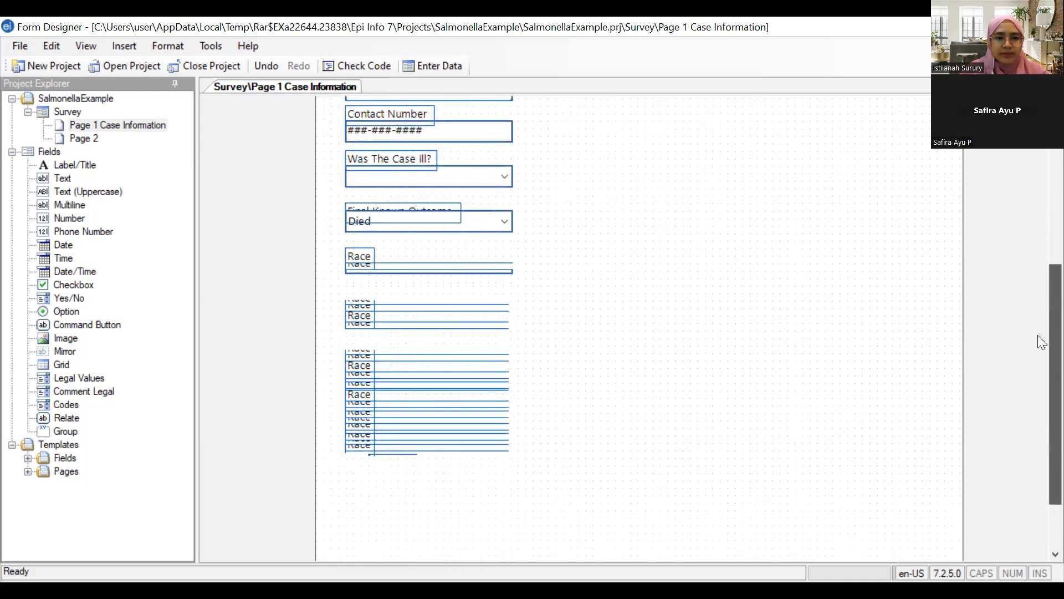
pyautogui.rightClick(689, 223)
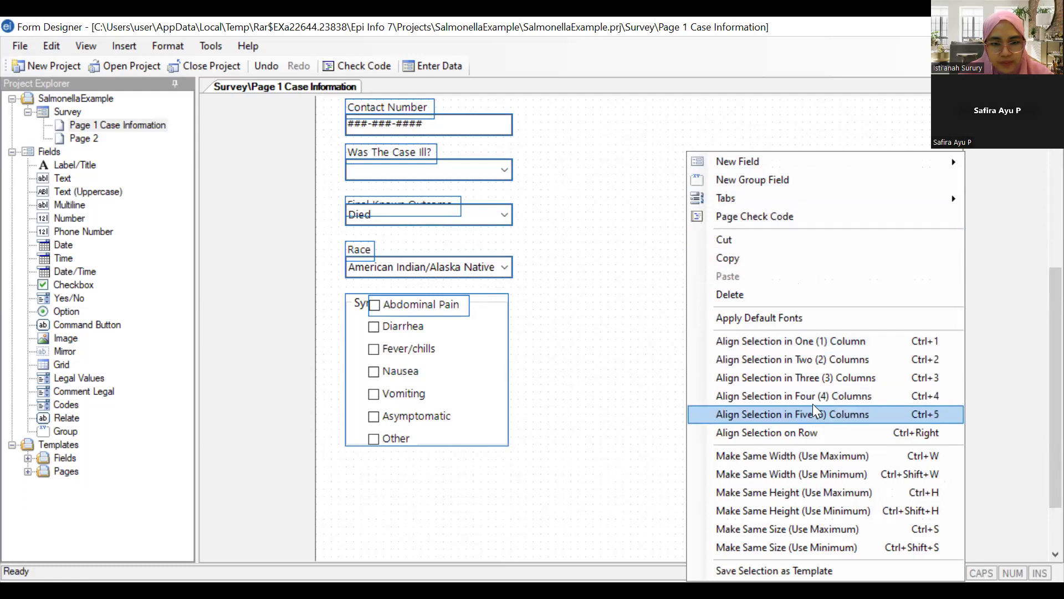
pyautogui.click(819, 360)
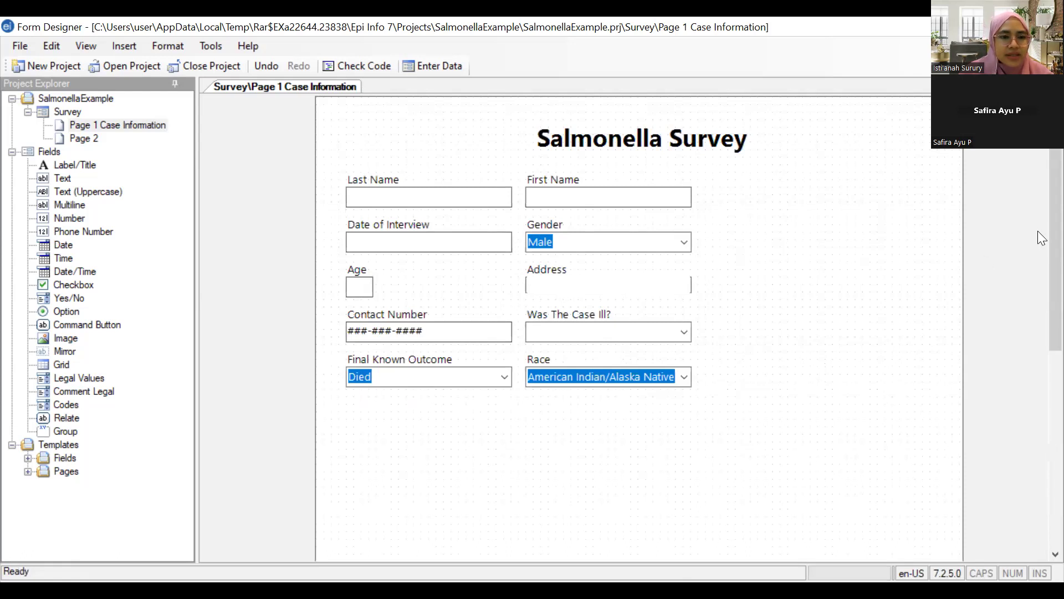
# Move the symptom checkbox group up to sit just below Final Known Outcome, aligned with the first column
pyautogui.moveTo(1037, 219); pyautogui.dragTo(1037, 324)
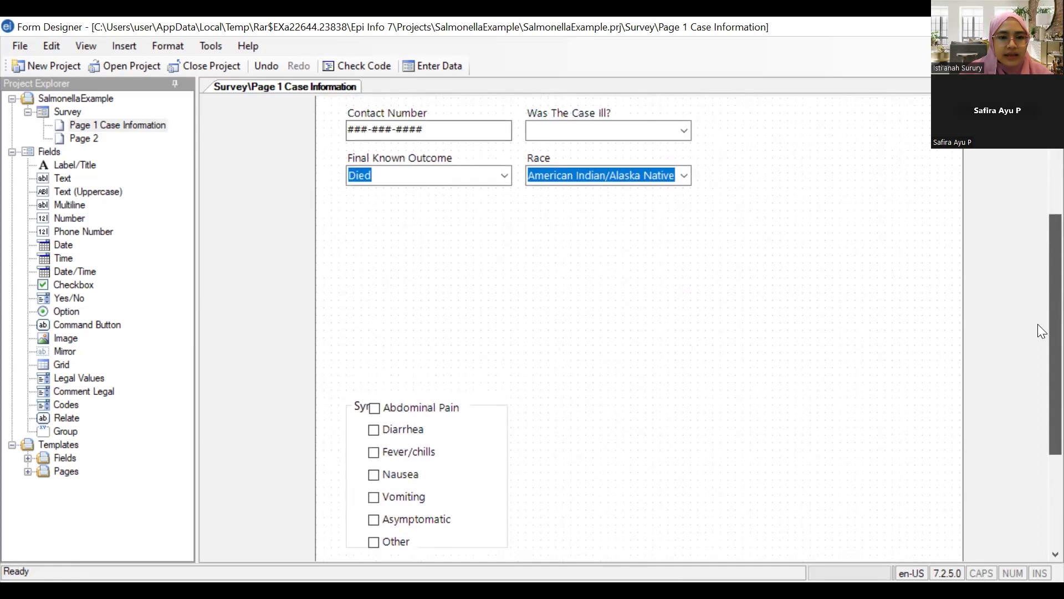
pyautogui.moveTo(499, 446)
pyautogui.mouseDown()
pyautogui.moveTo(477, 295)
pyautogui.moveTo(488, 382)
pyautogui.mouseUp()
pyautogui.moveTo(493, 424); pyautogui.dragTo(492, 426)
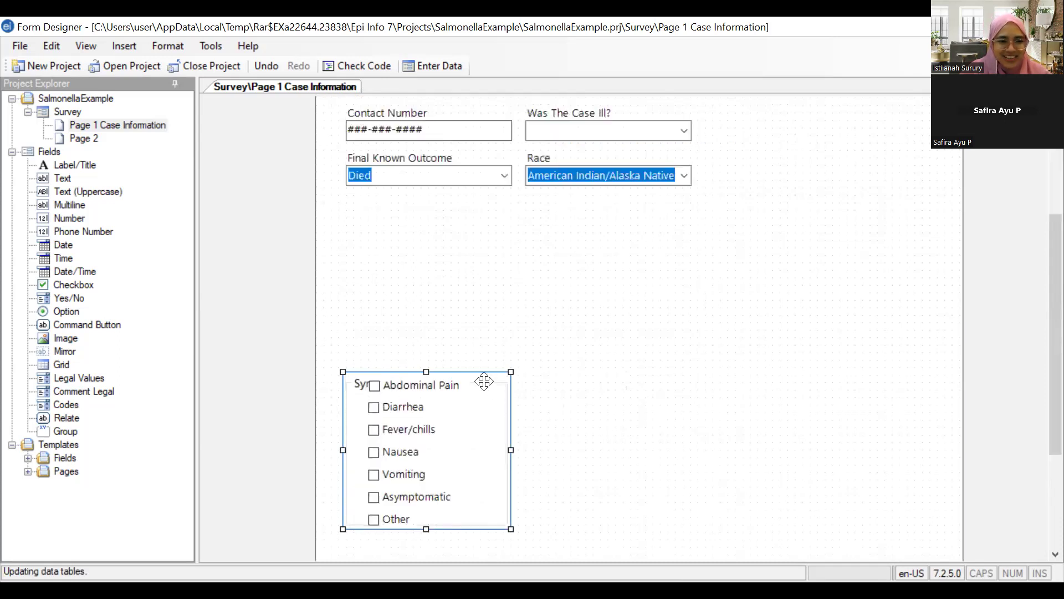
pyautogui.click(486, 415)
pyautogui.click(592, 345)
pyautogui.click(447, 416)
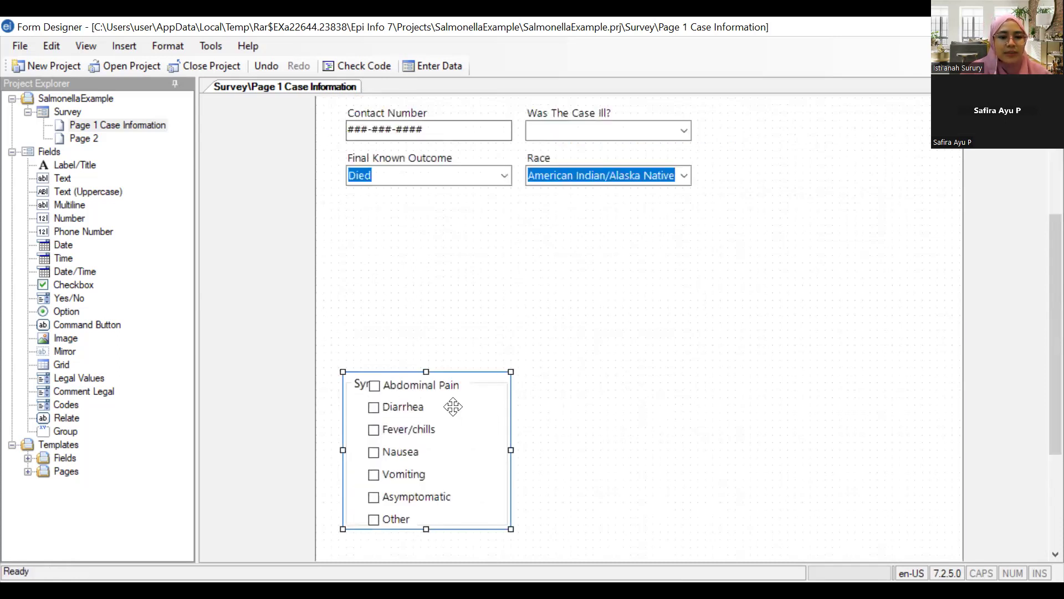
pyautogui.moveTo(449, 400)
pyautogui.mouseDown()
pyautogui.moveTo(441, 240)
pyautogui.moveTo(456, 257)
pyautogui.mouseUp()
pyautogui.moveTo(1037, 312); pyautogui.dragTo(1041, 225)
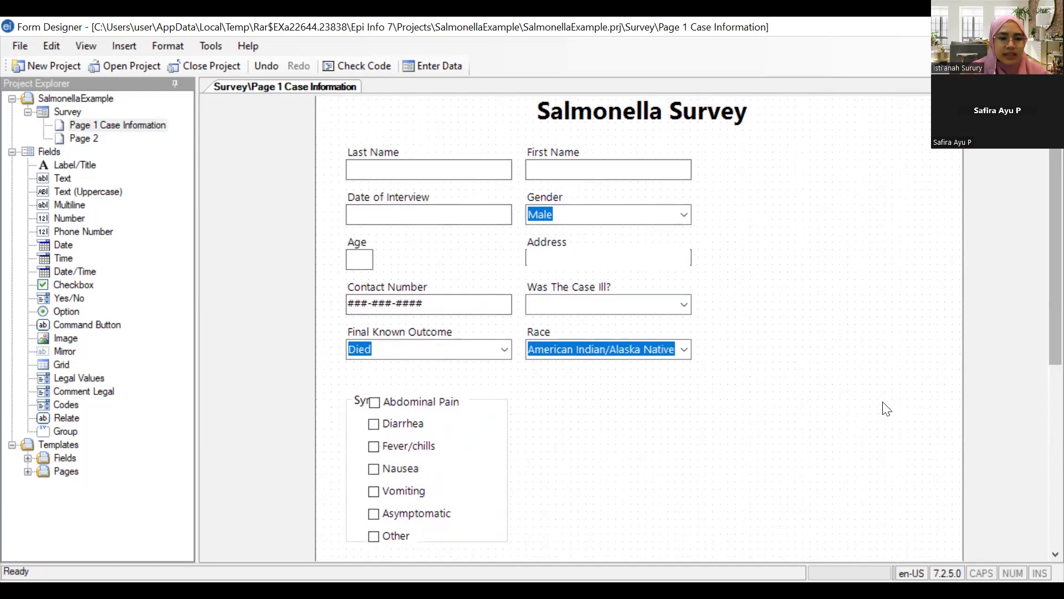
# Try to select the symptom checkboxes together, working from Other up to Diarrhea
pyautogui.click(450, 434)
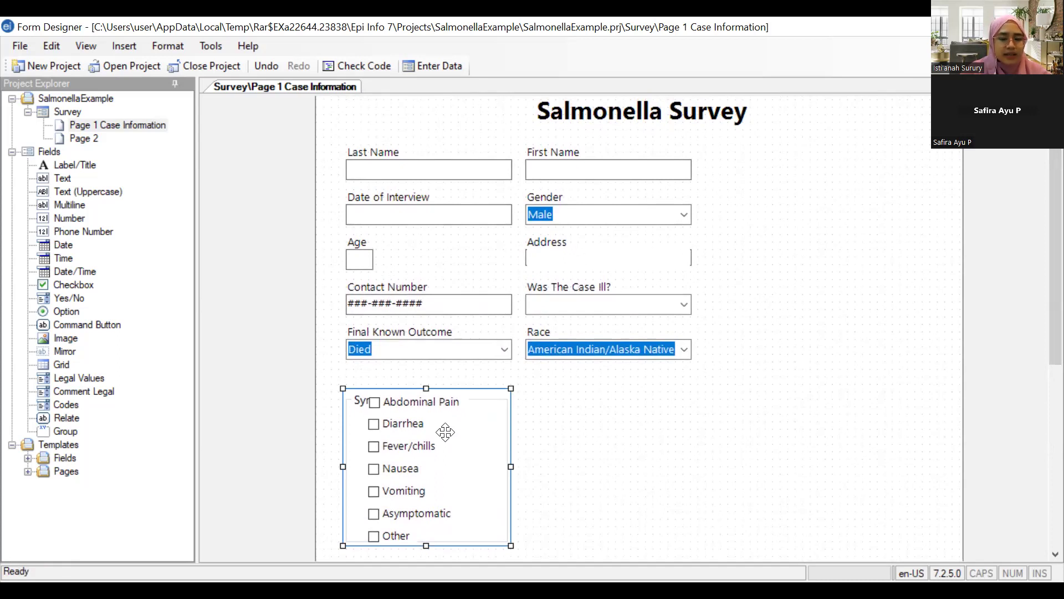
pyautogui.click(413, 532)
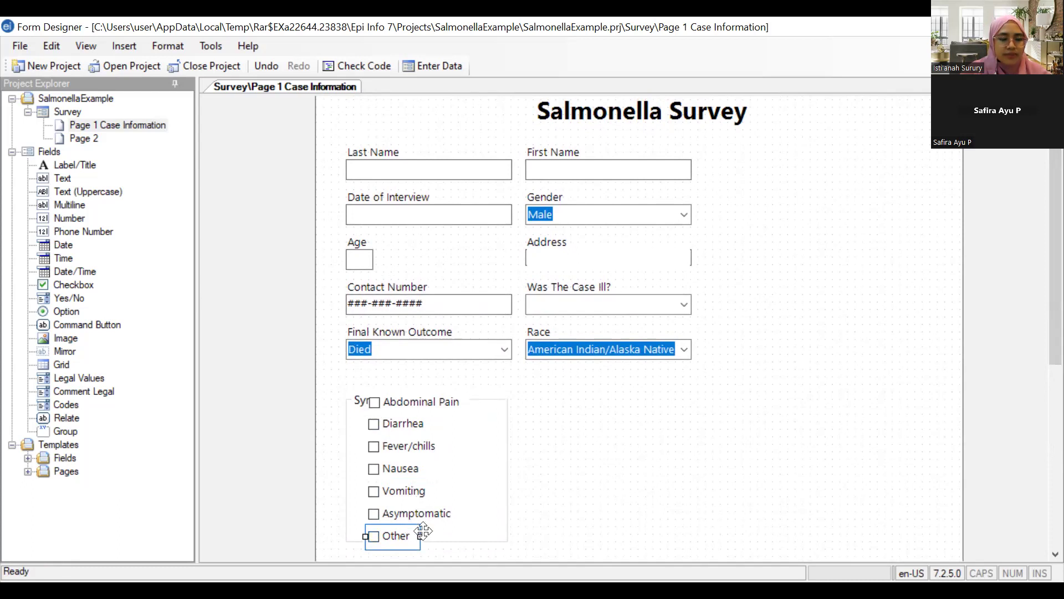
pyautogui.click(425, 530)
pyautogui.click(409, 534)
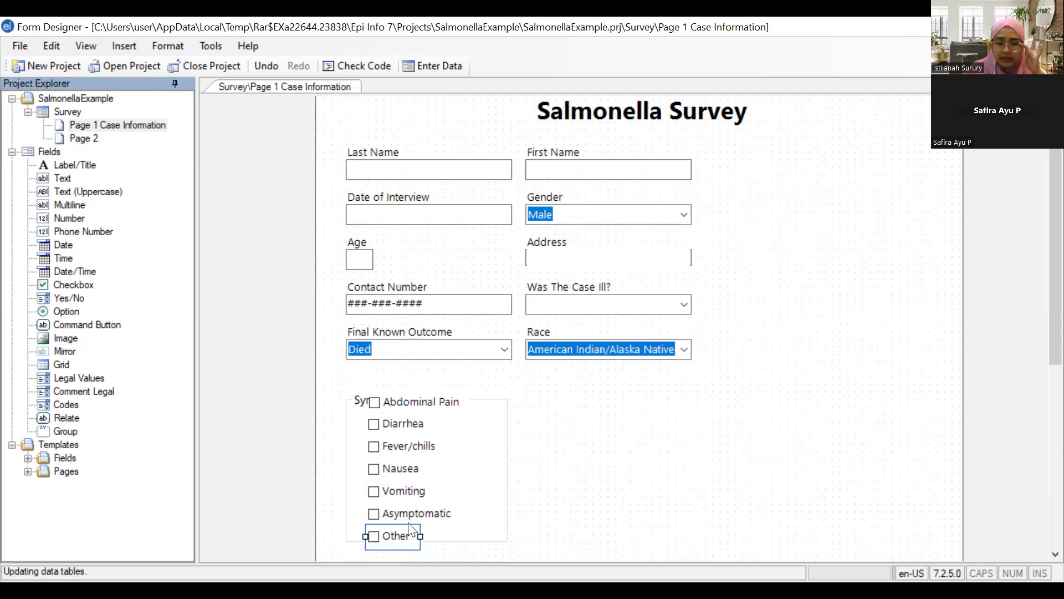
pyautogui.click(405, 510)
pyautogui.keyDown('ctrl'); pyautogui.click(405, 495); pyautogui.keyUp('ctrl')
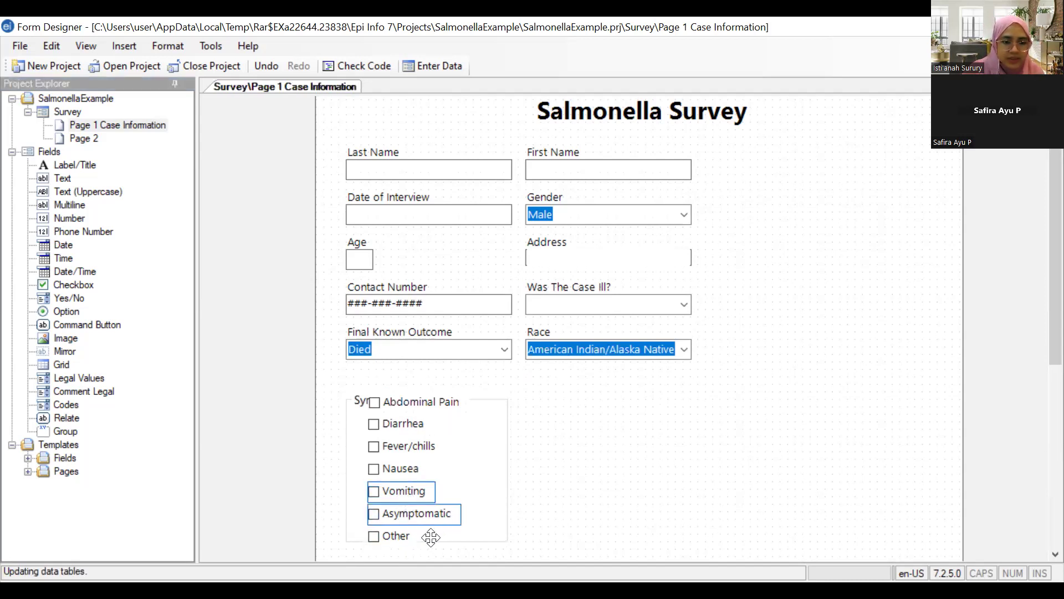
pyautogui.keyDown('ctrl'); pyautogui.click(409, 468); pyautogui.keyUp('ctrl')
pyautogui.click(409, 447)
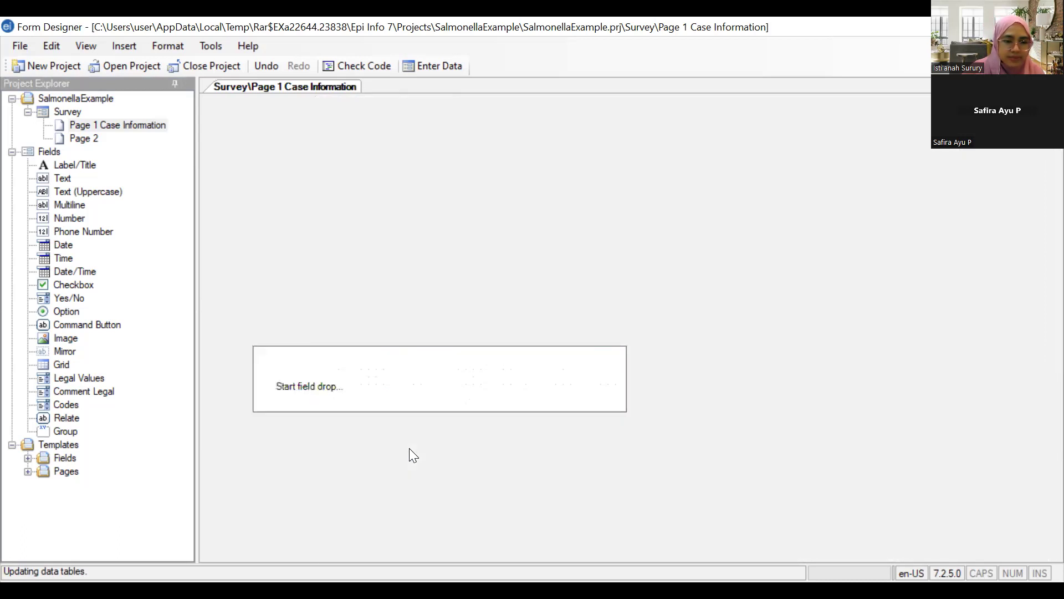
pyautogui.click(409, 428)
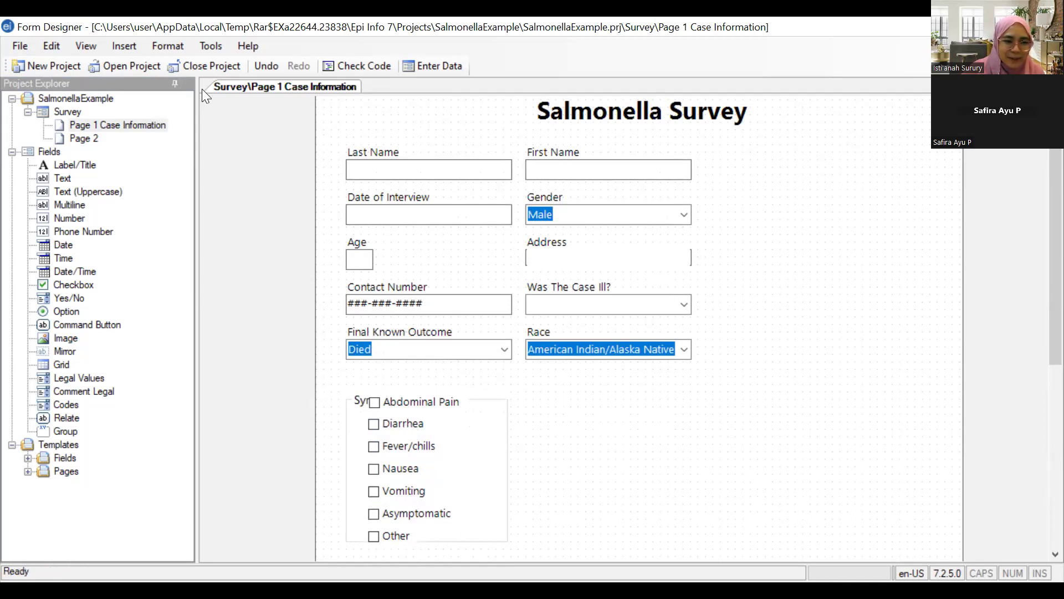
# Try to multi-select the symptom checkboxes from Fever/chills down through Other
pyautogui.click(420, 451)
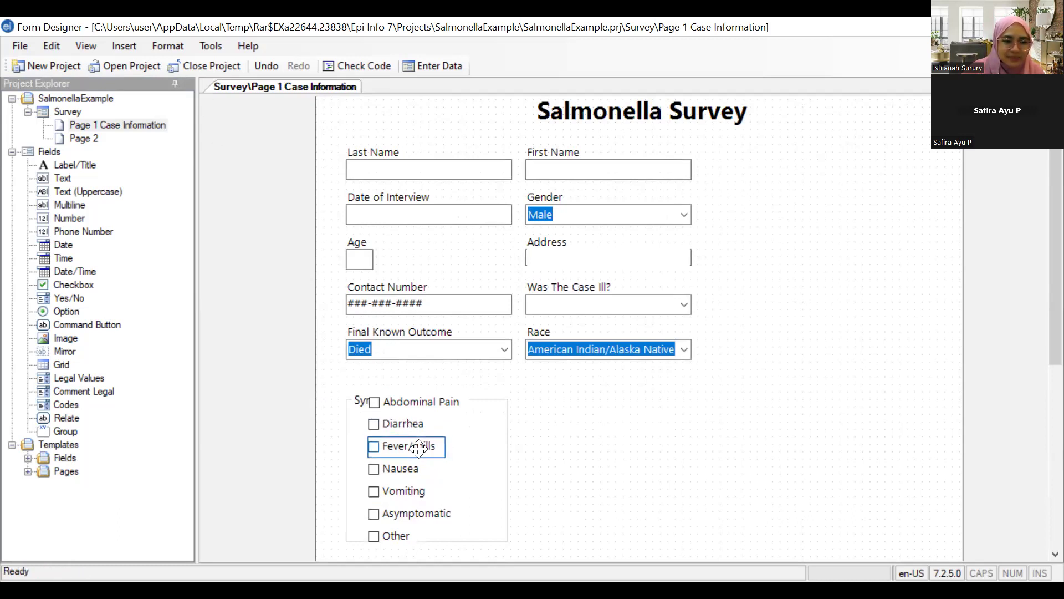
pyautogui.keyDown('ctrl'); pyautogui.click(402, 469); pyautogui.keyUp('ctrl')
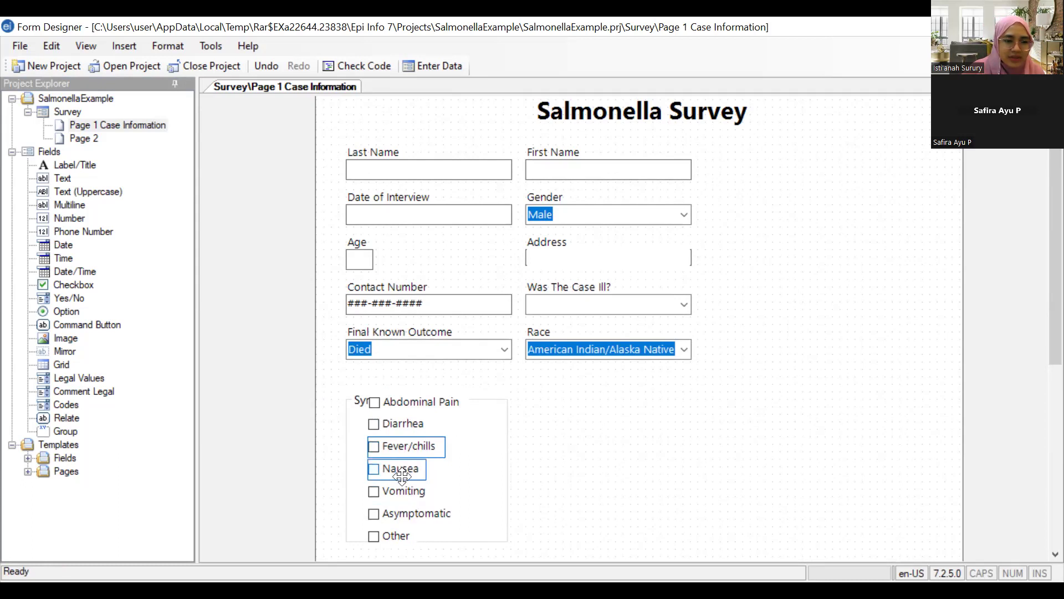
pyautogui.keyDown('ctrl'); pyautogui.click(402, 488); pyautogui.keyUp('ctrl')
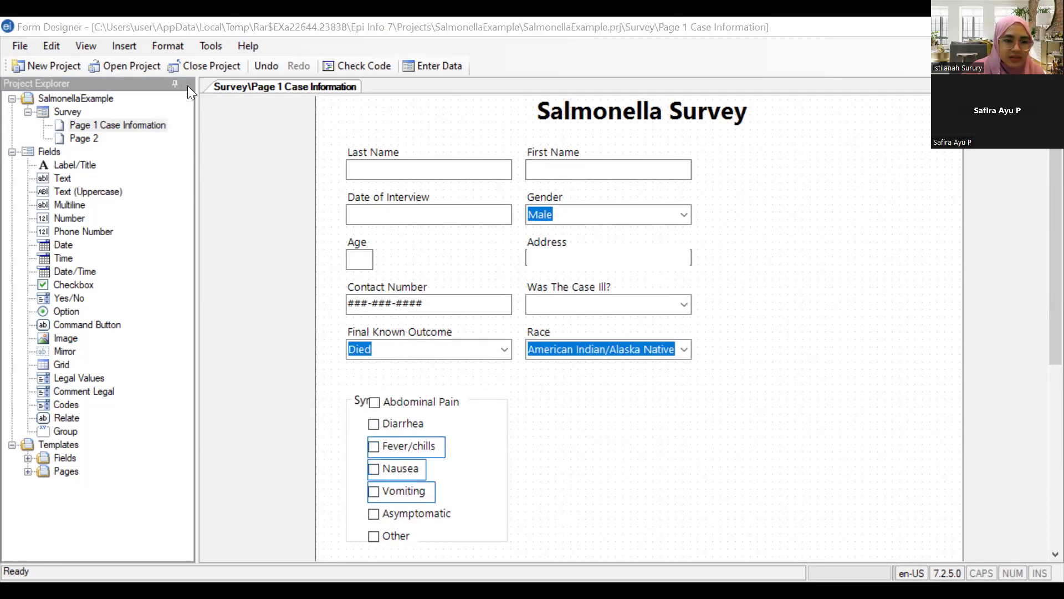
pyautogui.click(397, 509)
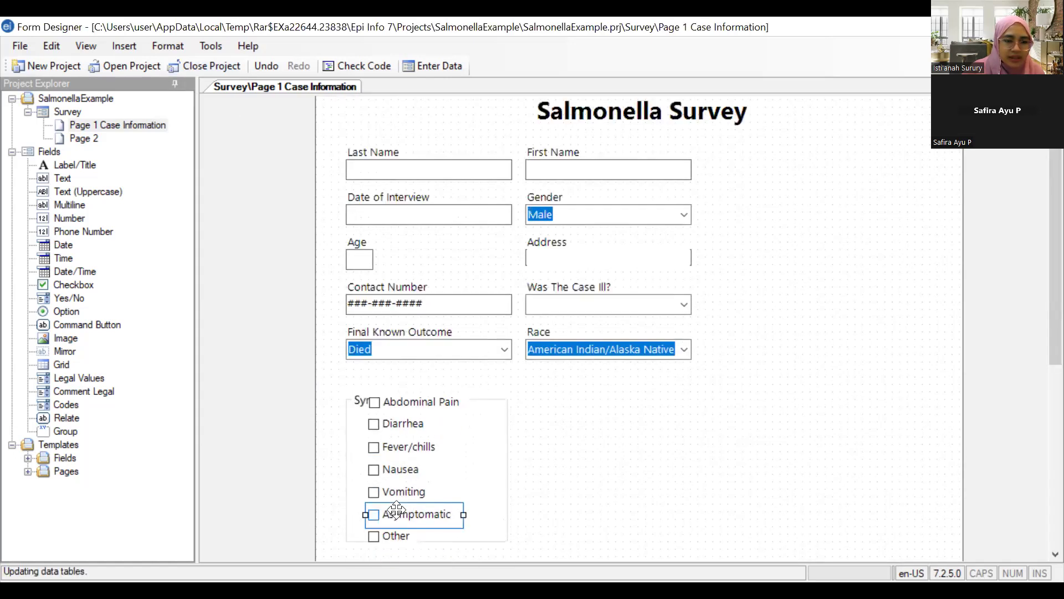
pyautogui.click(403, 534)
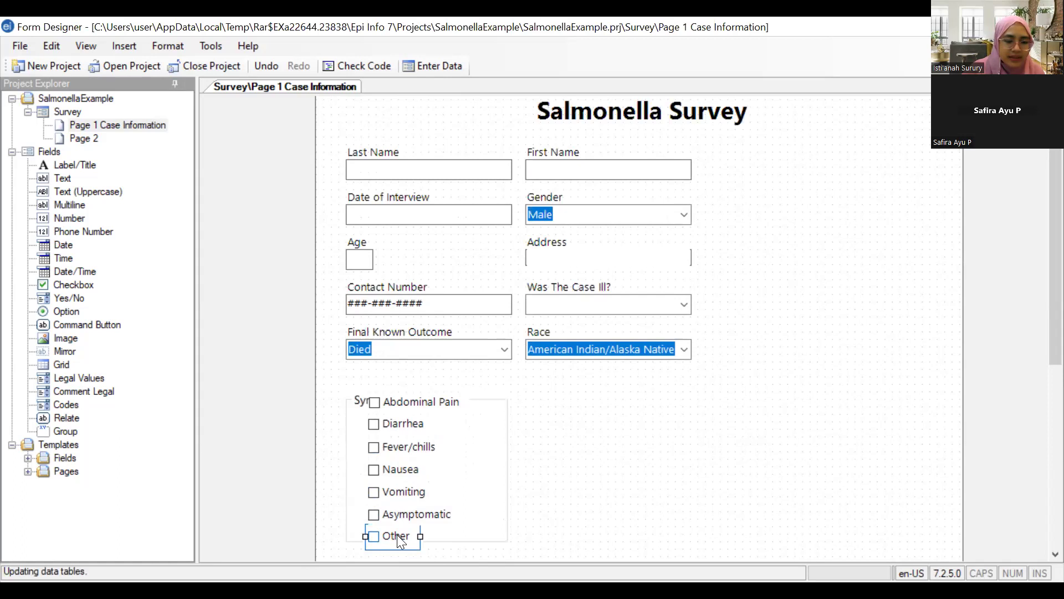
pyautogui.click(411, 411)
pyautogui.click(409, 402)
pyautogui.press('Delete')
pyautogui.hotkey('ctrl', 'z')
# Select the symptom checkboxes together, from Diarrhea through Other, and shift them slightly within their group box
pyautogui.click(398, 422)
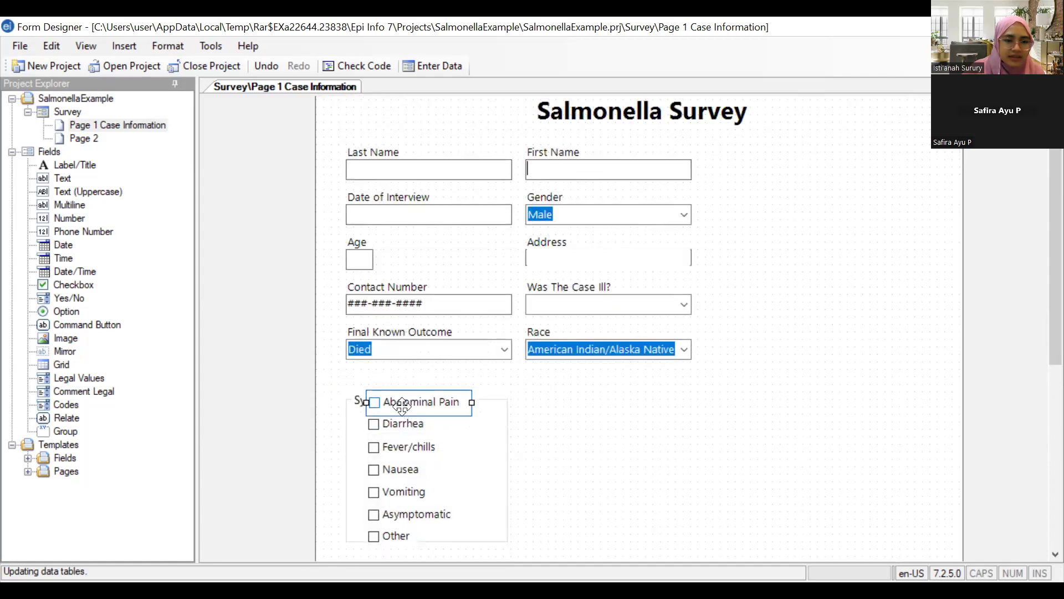
pyautogui.click(398, 423)
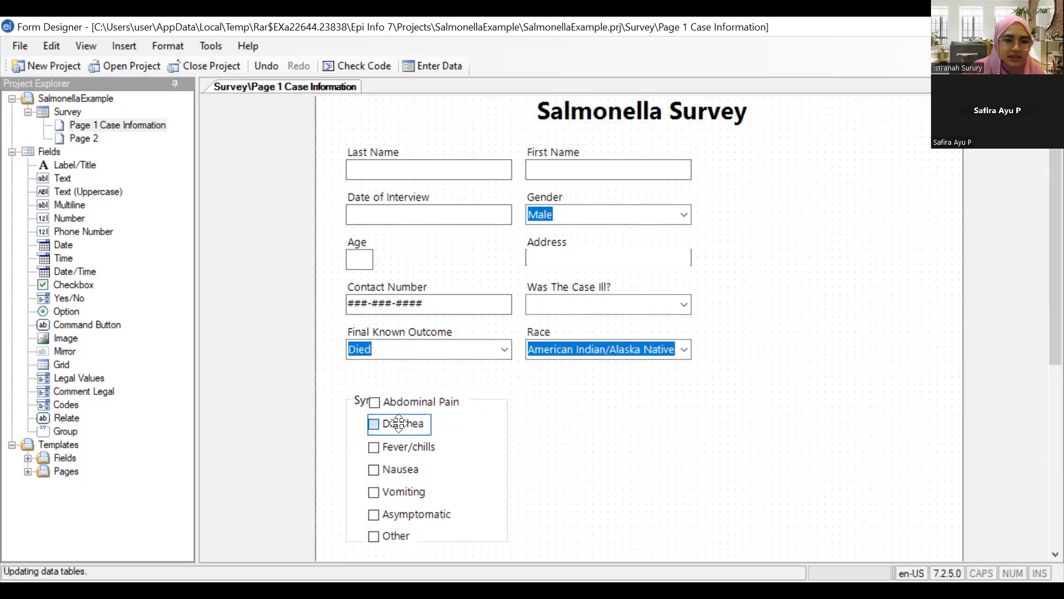
pyautogui.keyDown('ctrl'); pyautogui.click(399, 446); pyautogui.keyUp('ctrl')
pyautogui.keyDown('ctrl'); pyautogui.click(386, 466); pyautogui.keyUp('ctrl')
pyautogui.keyDown('ctrl'); pyautogui.click(390, 490); pyautogui.keyUp('ctrl')
pyautogui.keyDown('ctrl'); pyautogui.click(397, 516); pyautogui.keyUp('ctrl')
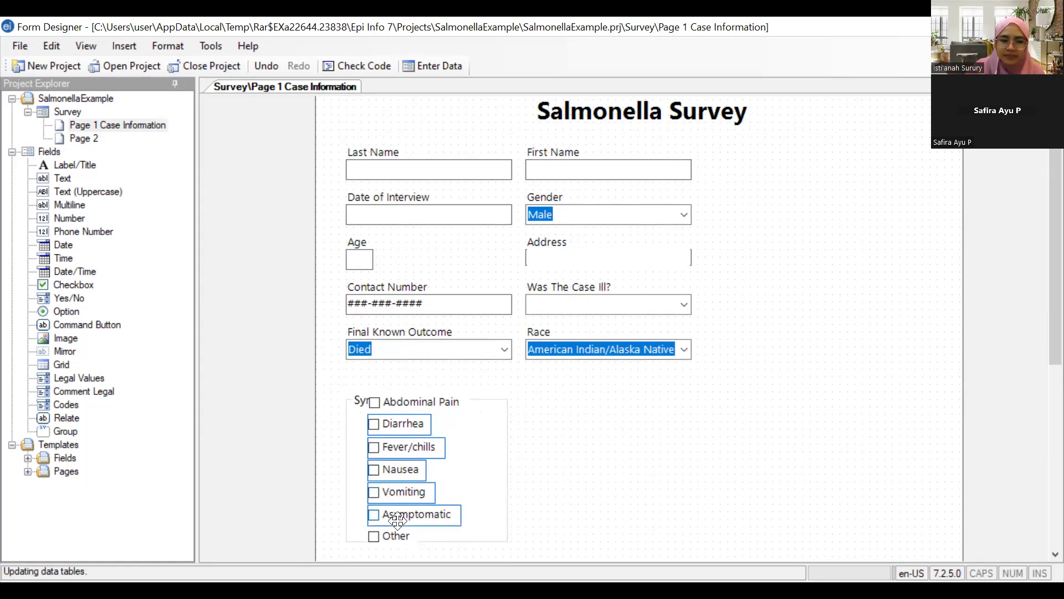
pyautogui.keyDown('ctrl'); pyautogui.click(388, 535); pyautogui.keyUp('ctrl')
pyautogui.moveTo(388, 535); pyautogui.dragTo(387, 415)
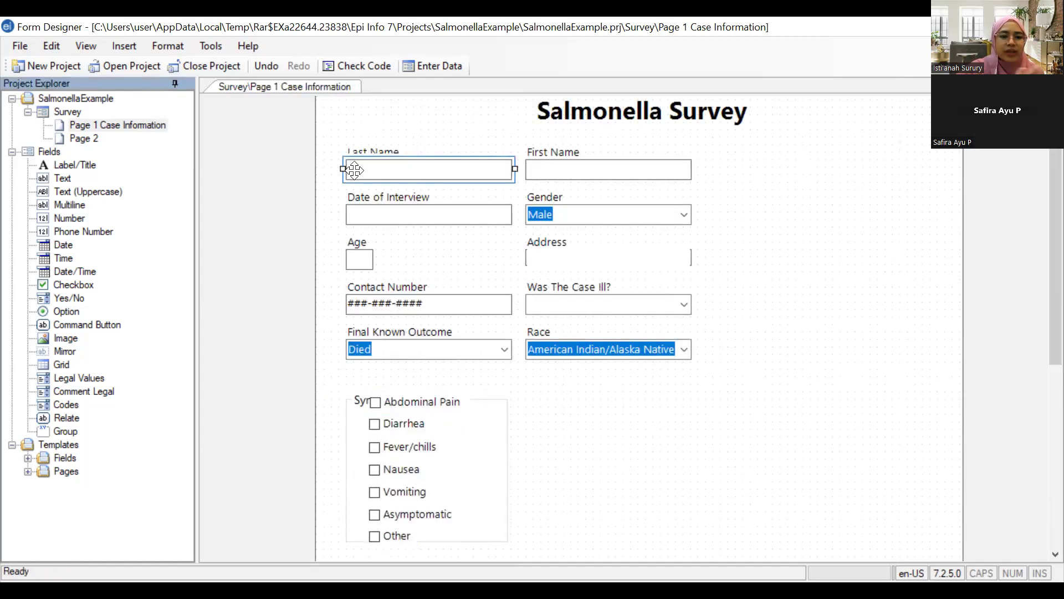
pyautogui.click(446, 400)
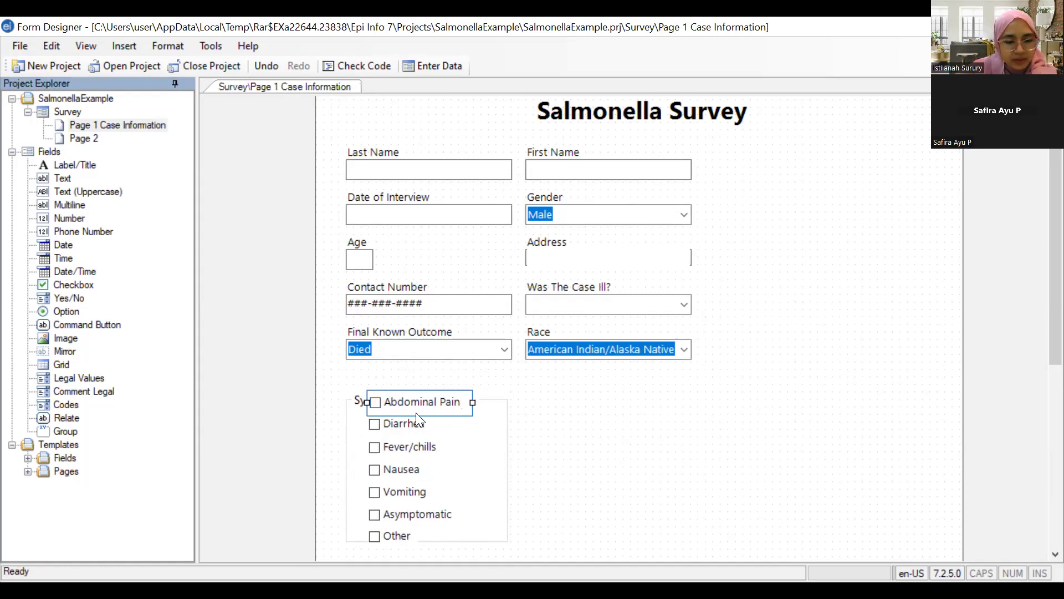
pyautogui.click(428, 406)
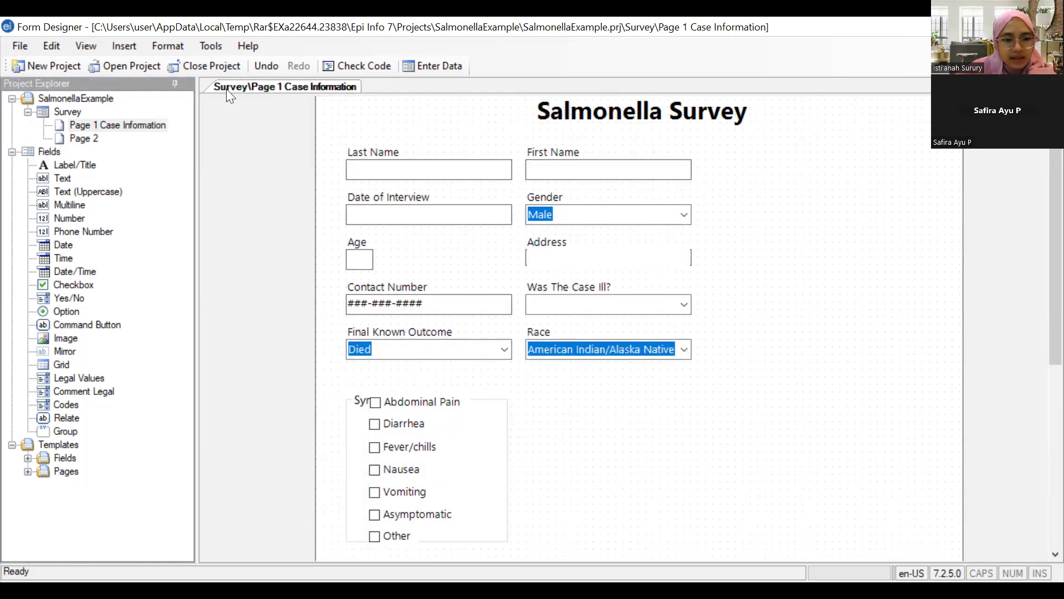
pyautogui.click(461, 403)
pyautogui.click(461, 403)
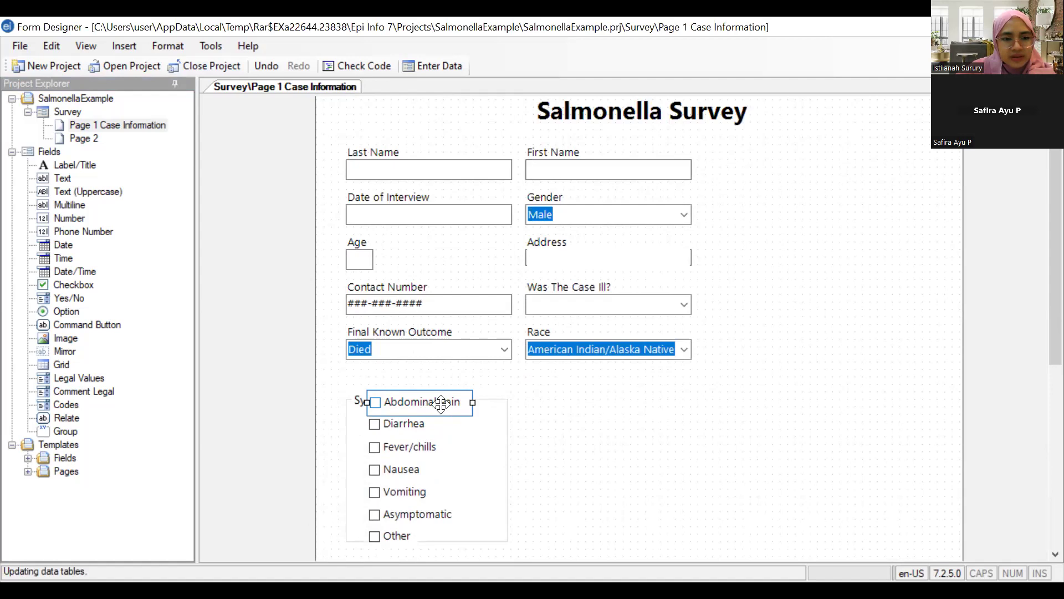
pyautogui.click(421, 408)
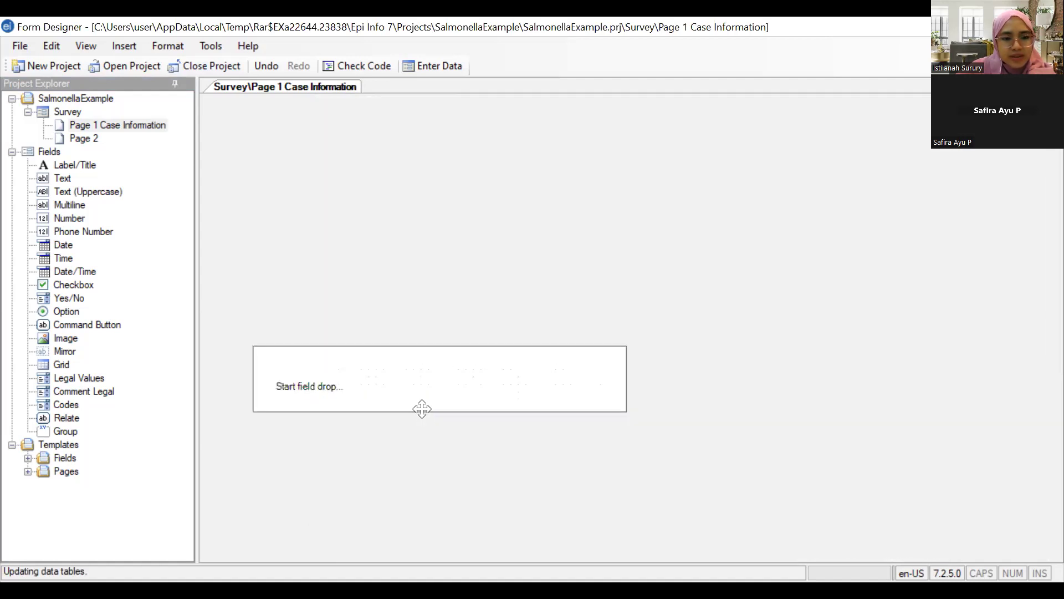
pyautogui.click(410, 425)
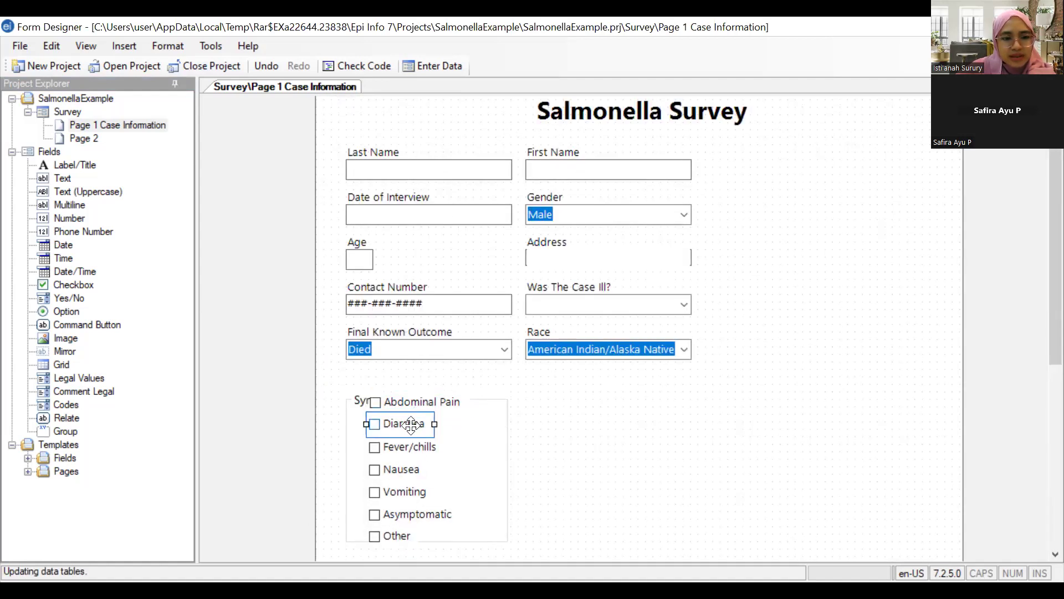
pyautogui.click(430, 407)
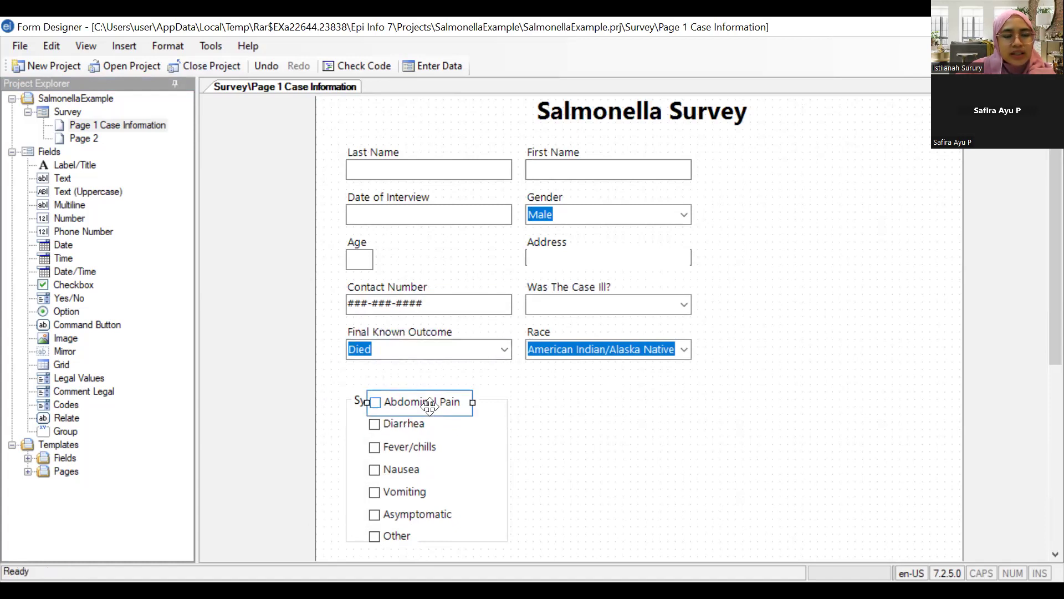
pyautogui.click(430, 407)
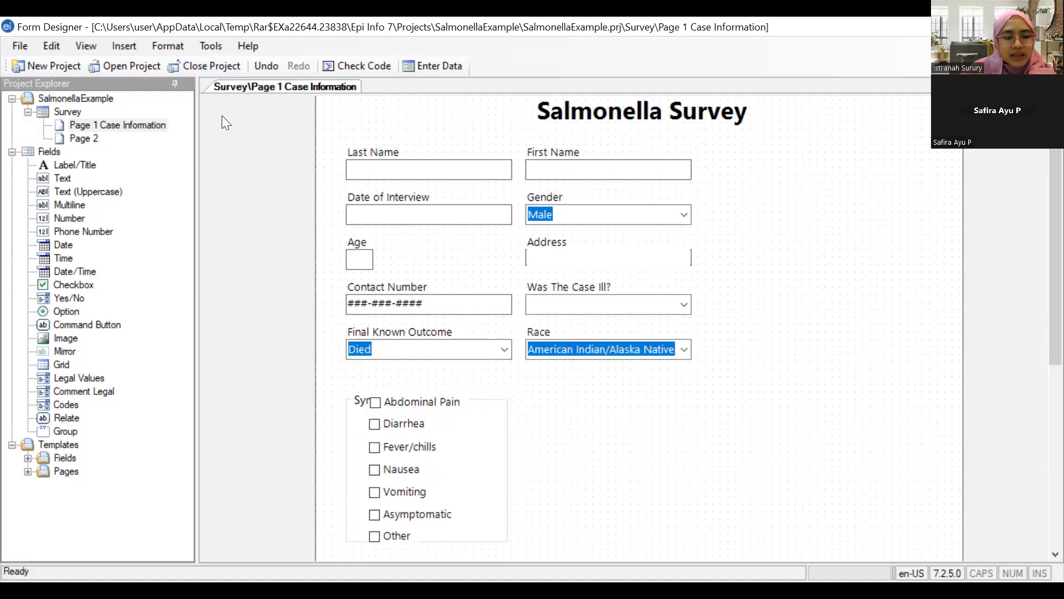
pyautogui.click(396, 423)
# Widen the Symptoms group box across most of both columns and raise its upper edge so the caption clears Abdominal Pain
pyautogui.click(507, 471)
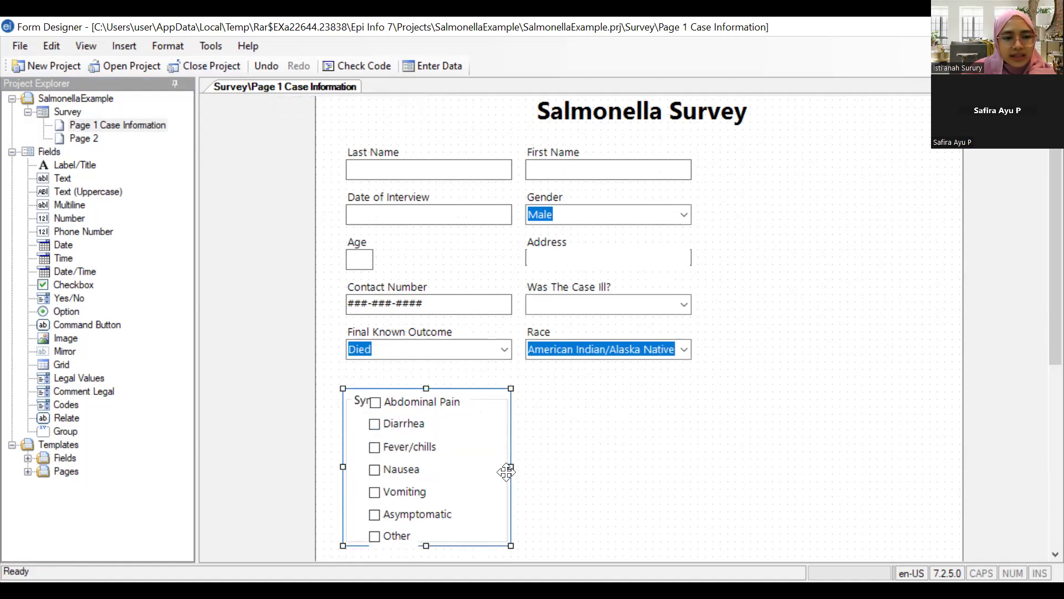
pyautogui.moveTo(509, 467); pyautogui.dragTo(653, 464)
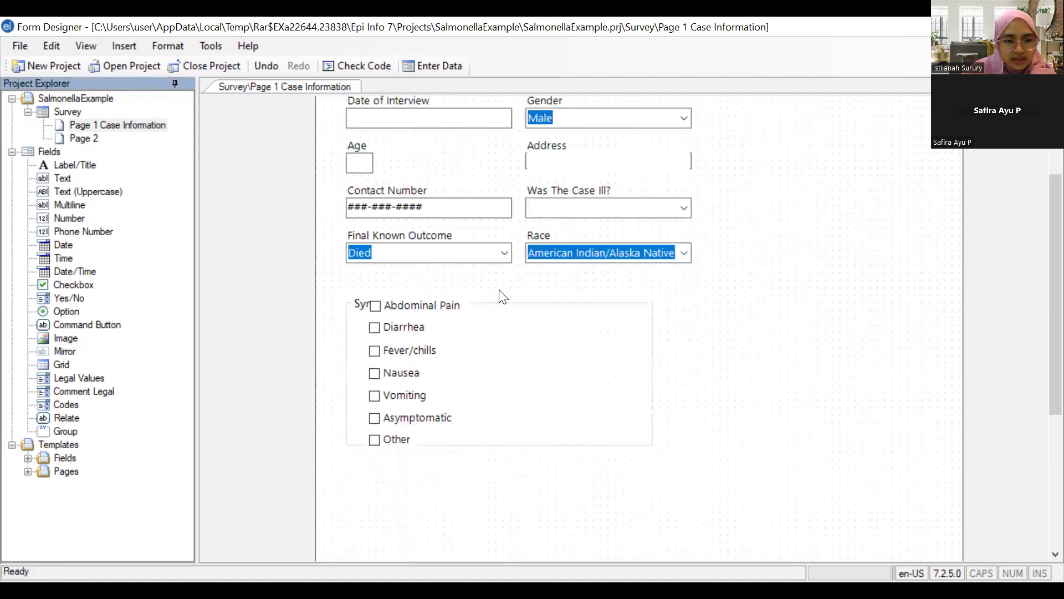
pyautogui.click(502, 300)
pyautogui.moveTo(499, 293); pyautogui.dragTo(499, 270)
pyautogui.click(492, 338)
pyautogui.click(366, 252)
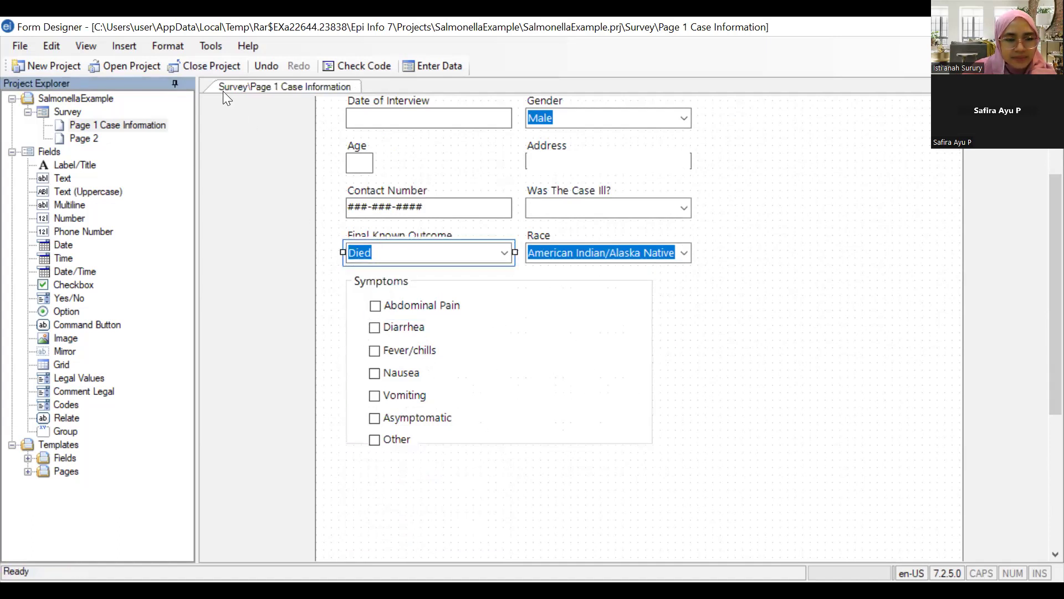
# Extend the lower edge of the Symptoms group box downward to leave room below the checkboxes
pyautogui.click(438, 303)
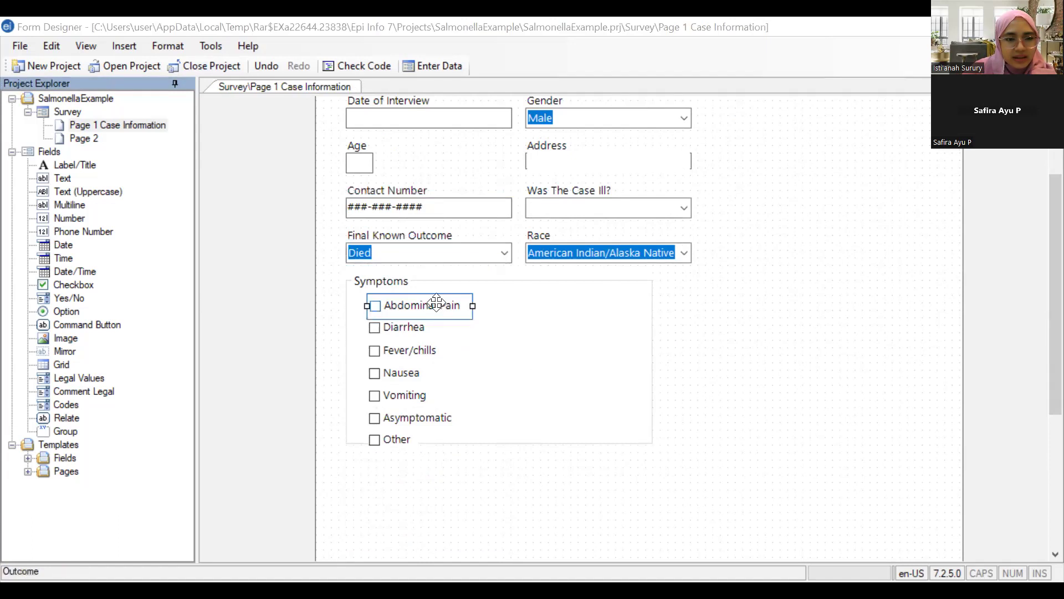
pyautogui.click(381, 305)
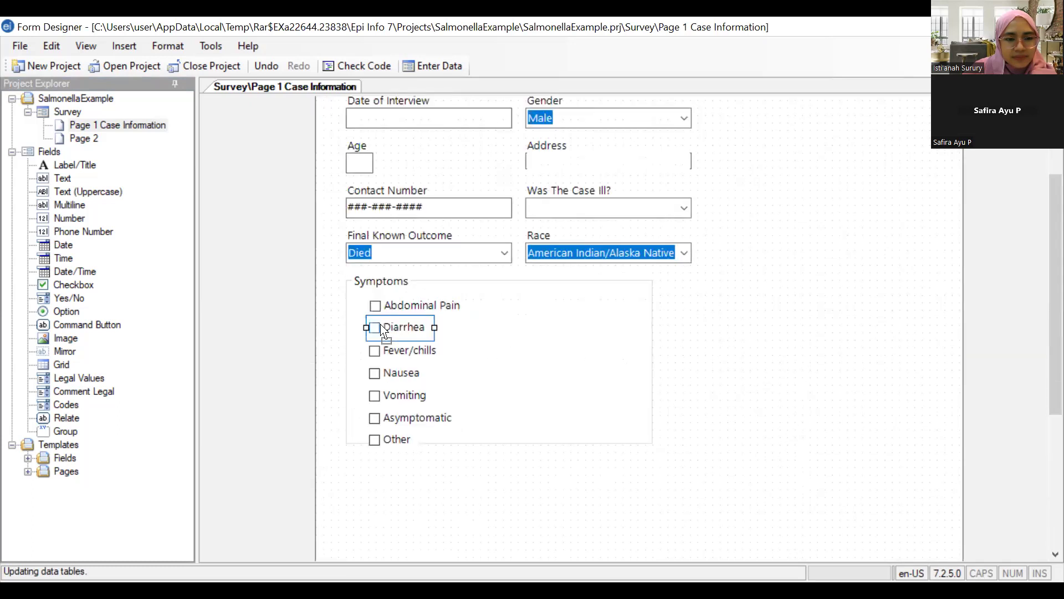
pyautogui.click(404, 439)
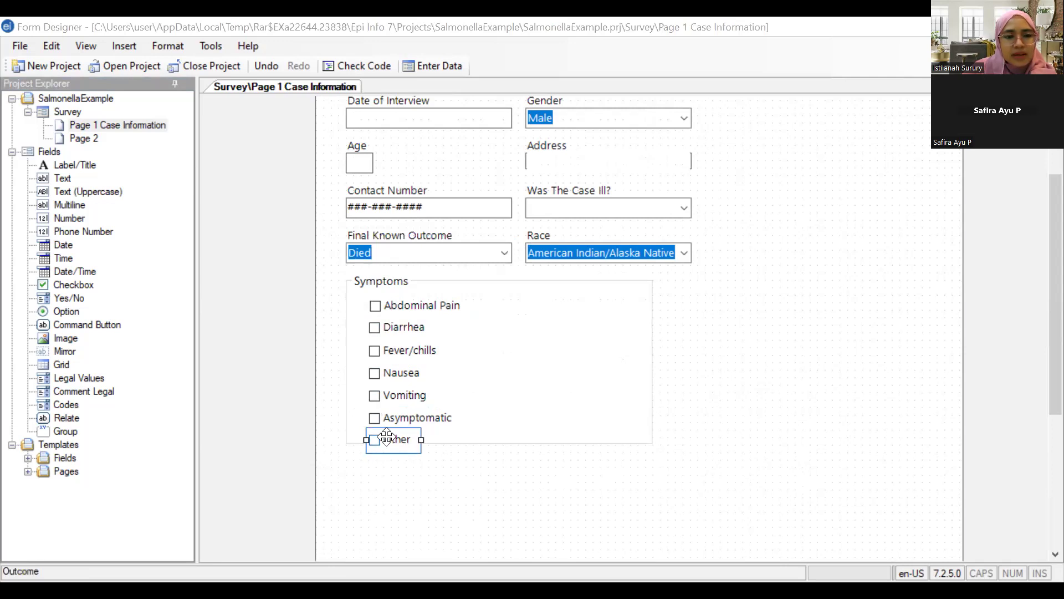
pyautogui.click(387, 438)
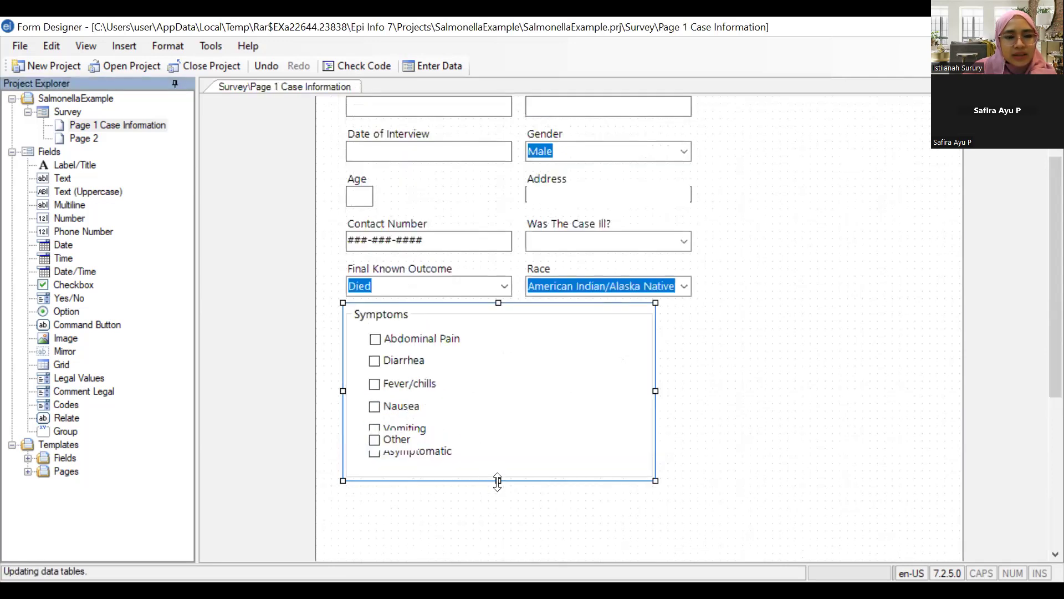
pyautogui.moveTo(502, 487); pyautogui.dragTo(506, 514)
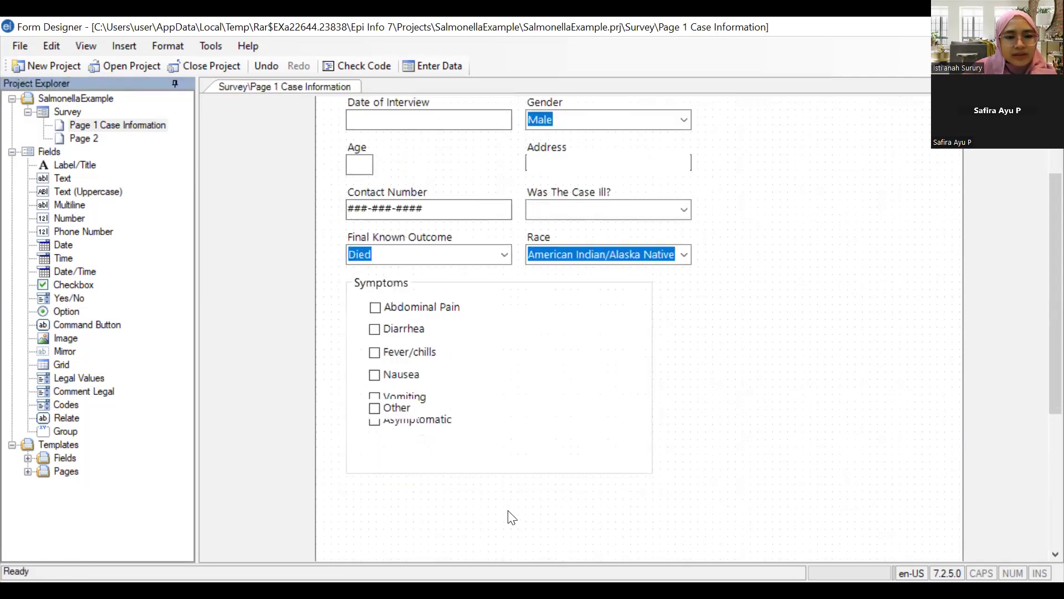
pyautogui.scroll(-1, 610, 369)
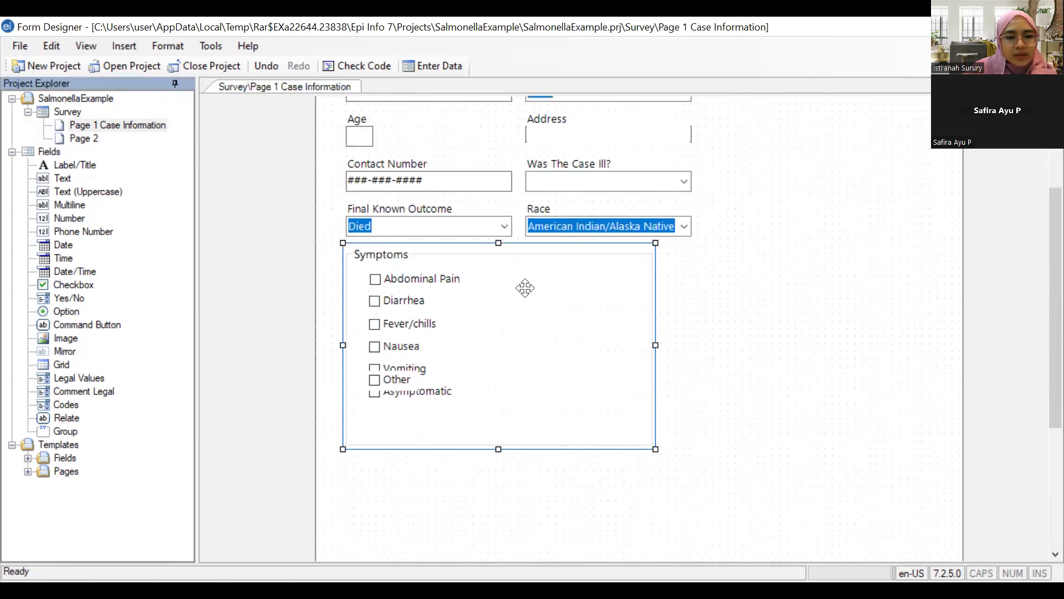
# Move the Symptoms group with its checkboxes farther below Final Known Outcome and raise its upper edge to leave space above Abdominal Pain
pyautogui.moveTo(524, 278); pyautogui.dragTo(535, 340)
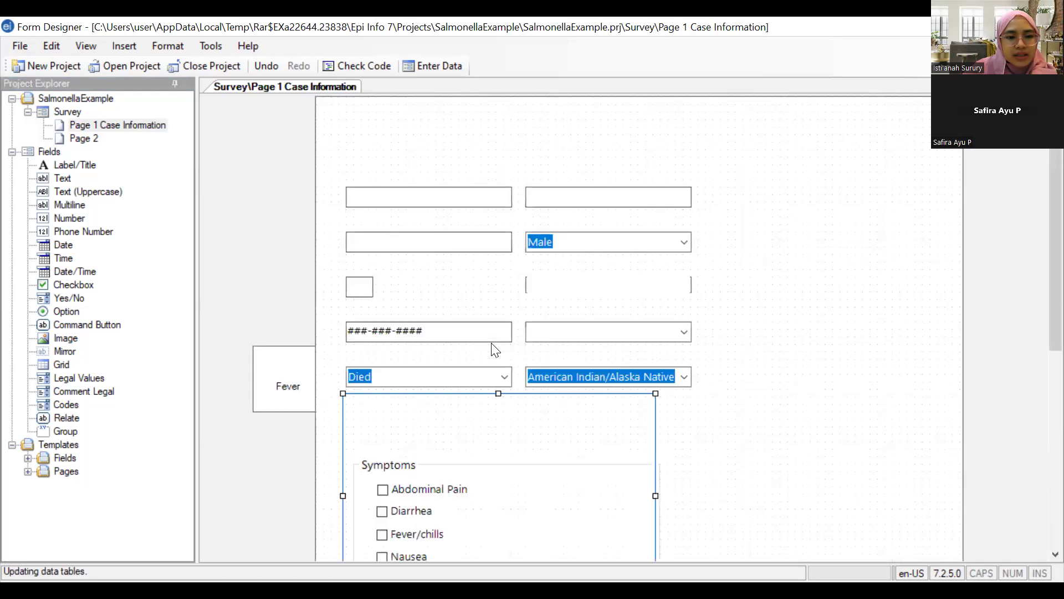
pyautogui.scroll(-2, 503, 304)
pyautogui.moveTo(504, 299); pyautogui.dragTo(512, 249)
# Move the Asymptomatic checkbox below Other so the two no longer cover each other, and nudge Other slightly down
pyautogui.click(434, 389)
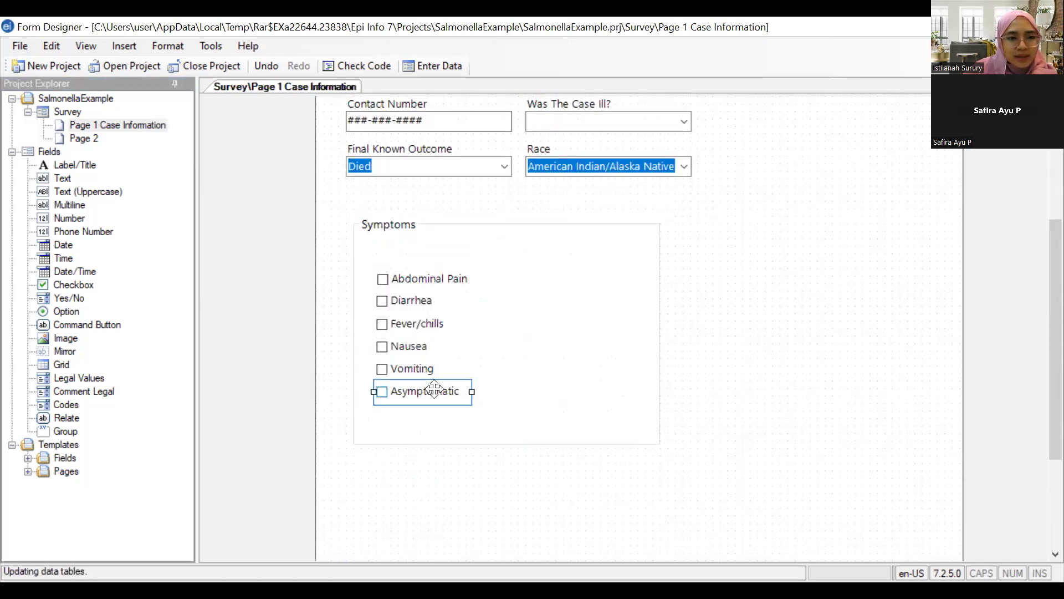
pyautogui.moveTo(434, 390); pyautogui.dragTo(434, 403)
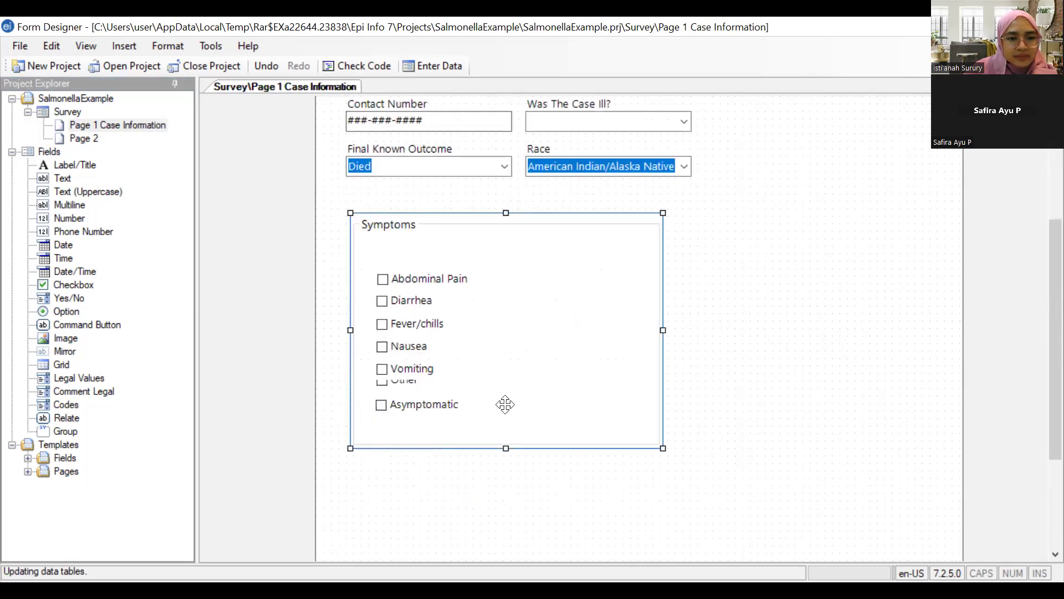
pyautogui.click(413, 382)
pyautogui.moveTo(412, 390); pyautogui.dragTo(411, 395)
pyautogui.click(468, 371)
pyautogui.click(427, 404)
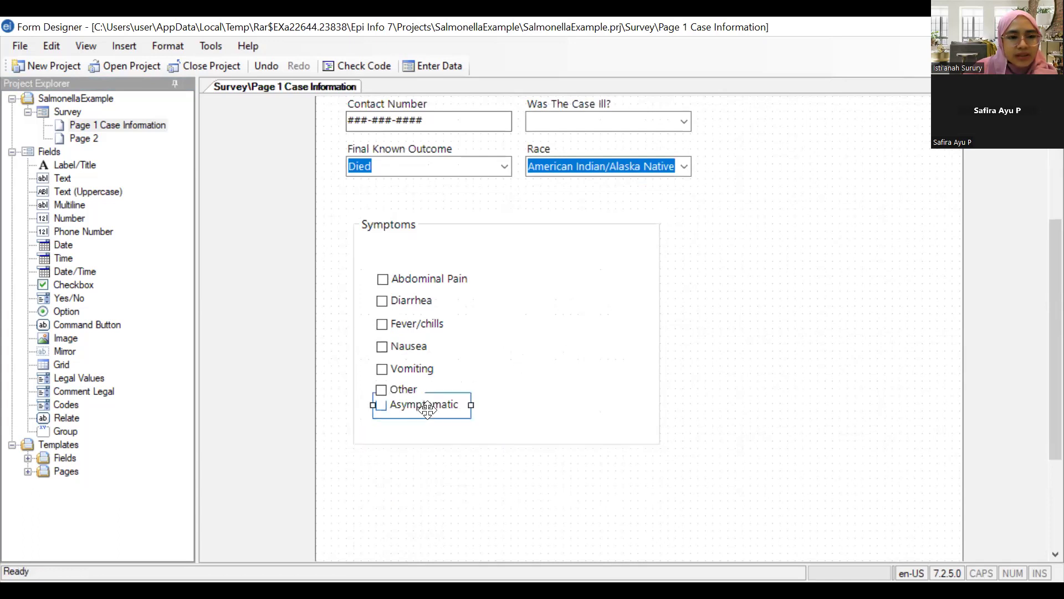
# Shift the Symptoms group box with its checkboxes slightly up and to the right, below Final Known Outcome
pyautogui.click(410, 390)
pyautogui.click(416, 324)
pyautogui.click(429, 278)
pyautogui.click(369, 258)
pyautogui.click(382, 278)
pyautogui.click(368, 260)
pyautogui.moveTo(366, 254)
pyautogui.mouseDown()
pyautogui.moveTo(380, 277)
pyautogui.moveTo(374, 255)
pyautogui.mouseUp()
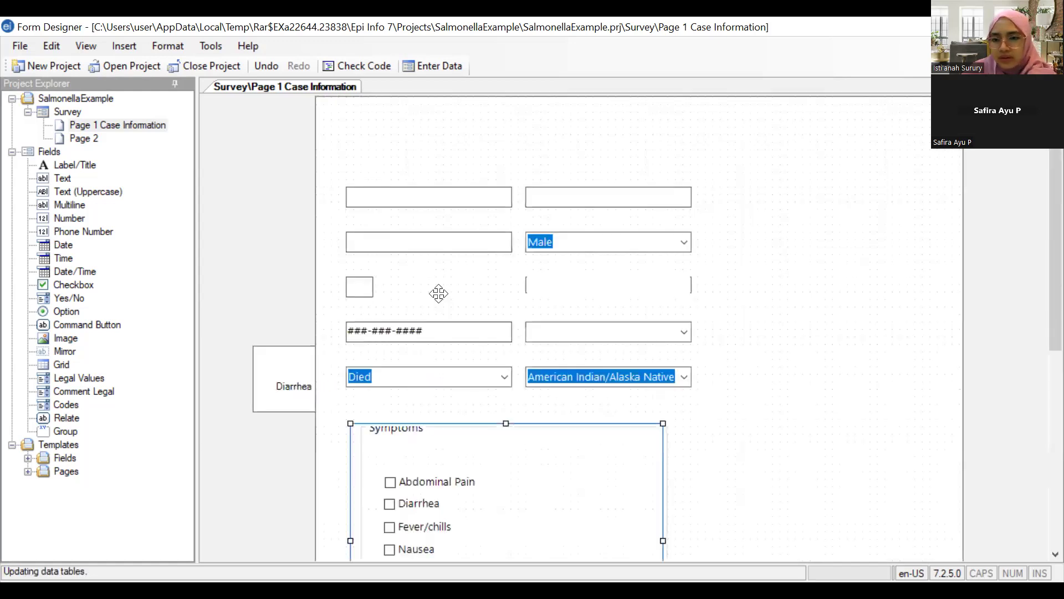
# Try to select the symptom checkboxes together one by one, from Asymptomatic up to Diarrhea
pyautogui.click(401, 271)
pyautogui.click(441, 397)
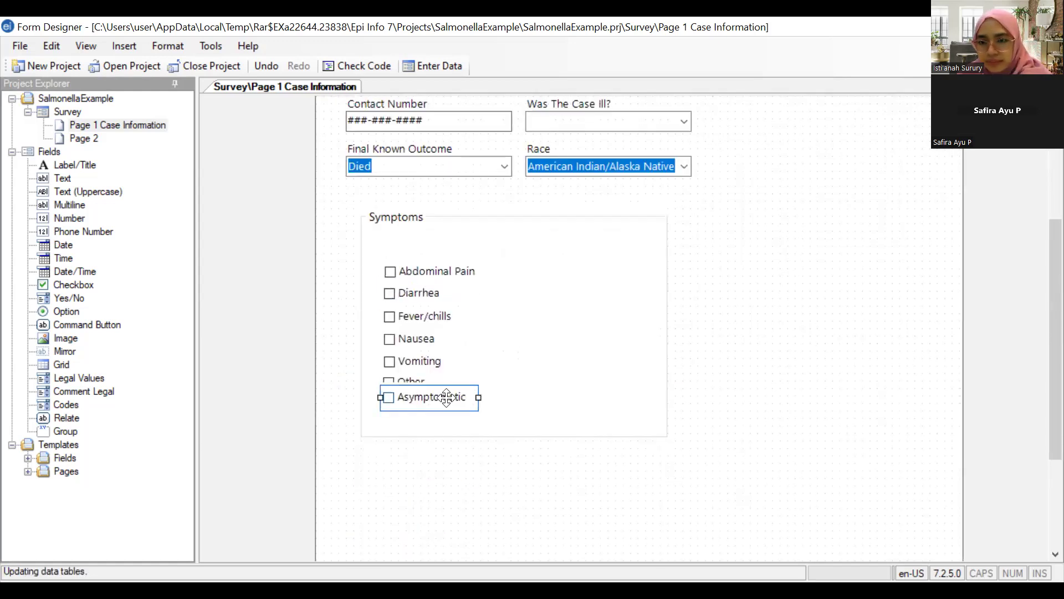
pyautogui.keyDown('ctrl'); pyautogui.click(417, 381); pyautogui.keyUp('ctrl')
pyautogui.keyDown('ctrl'); pyautogui.click(417, 360); pyautogui.keyUp('ctrl')
pyautogui.keyDown('ctrl'); pyautogui.click(417, 338); pyautogui.keyUp('ctrl')
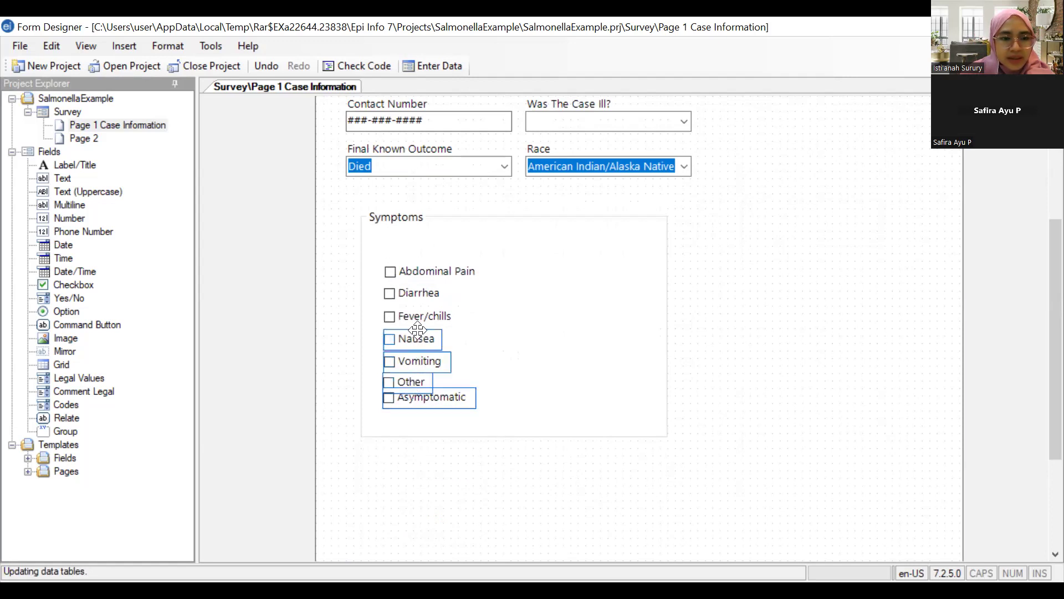
pyautogui.keyDown('ctrl'); pyautogui.click(418, 316); pyautogui.keyUp('ctrl')
pyautogui.moveTo(417, 296); pyautogui.dragTo(421, 303)
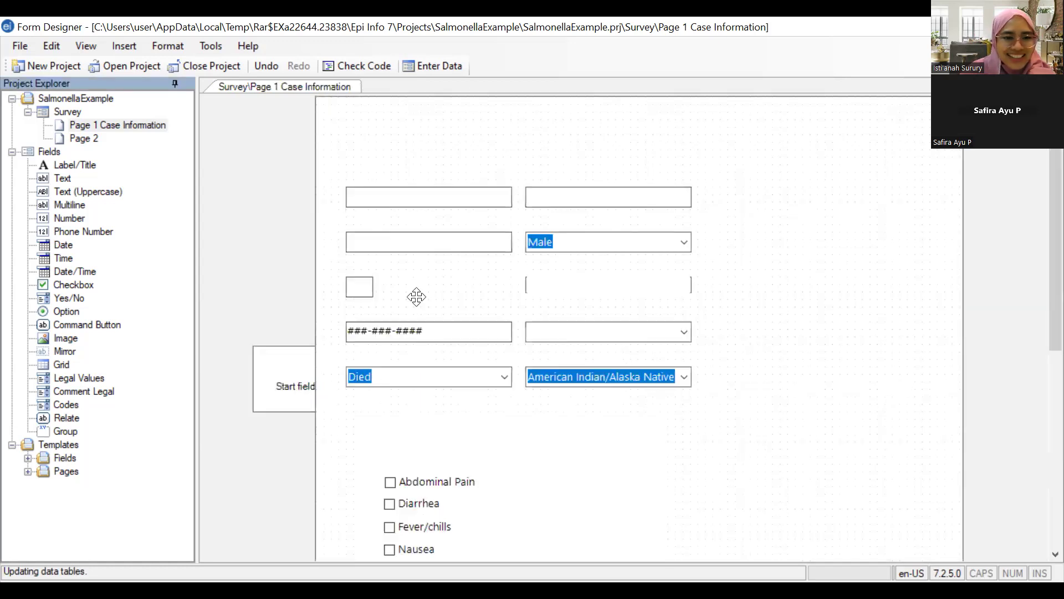
# Try to build the multiple checkbox selection again, starting with Abdominal Pain and Diarrhea
pyautogui.click(417, 361)
pyautogui.click(420, 397)
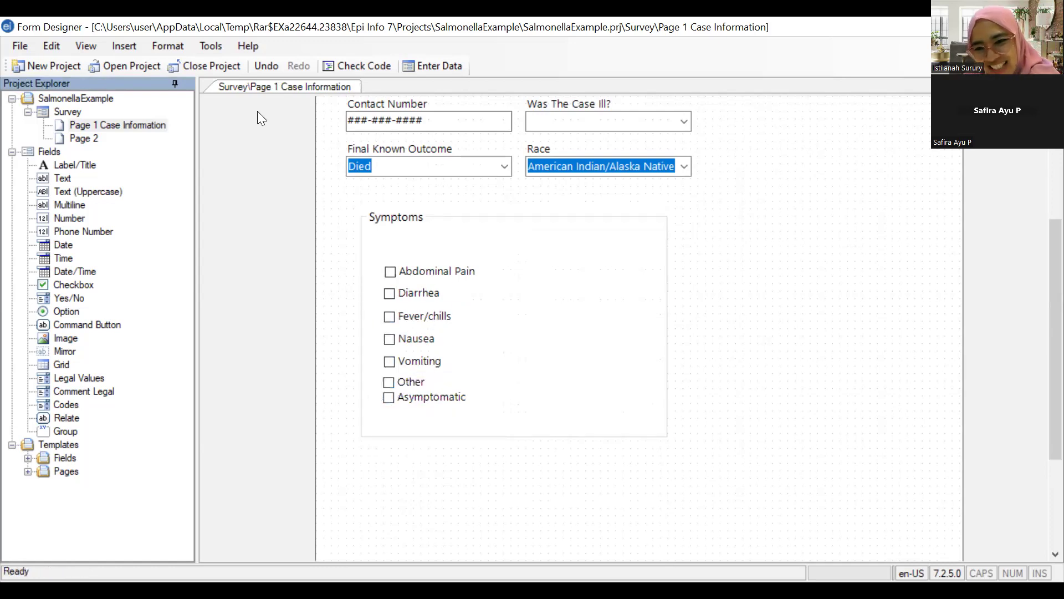
pyautogui.click(448, 272)
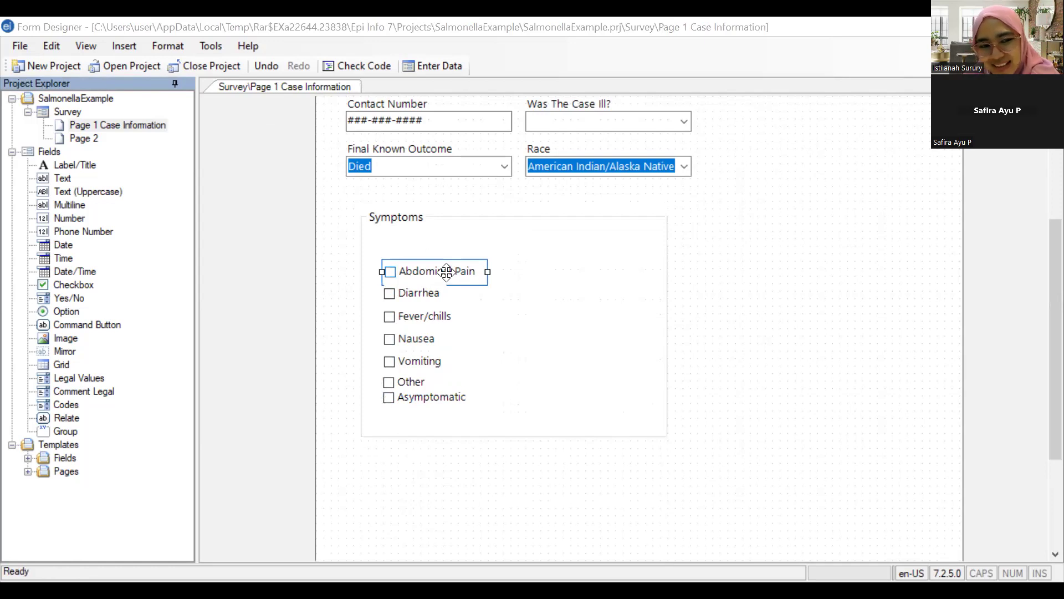
pyautogui.keyDown('ctrl'); pyautogui.click(415, 292); pyautogui.keyUp('ctrl')
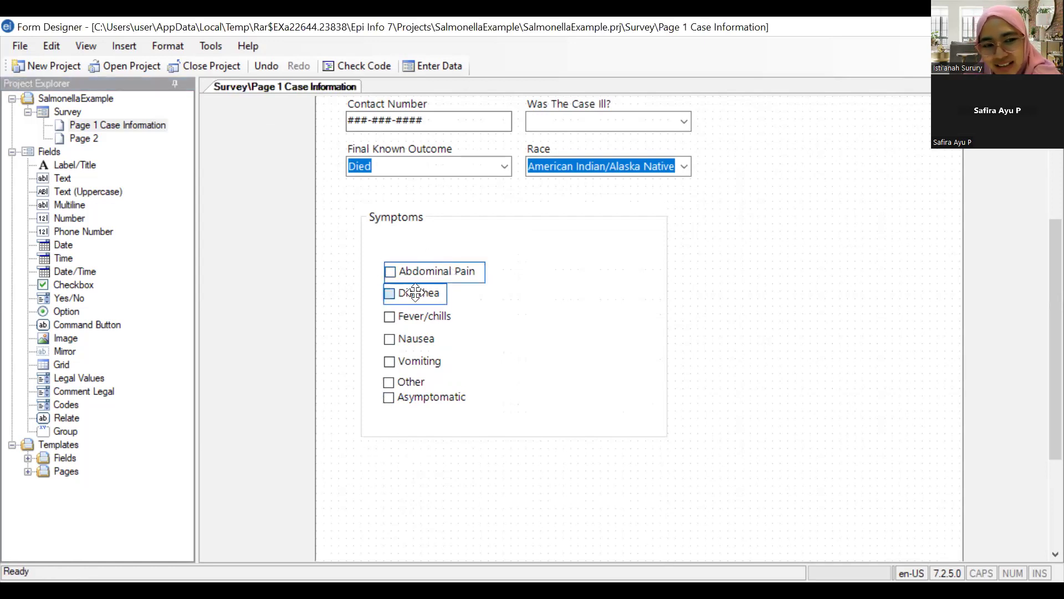
pyautogui.click(413, 318)
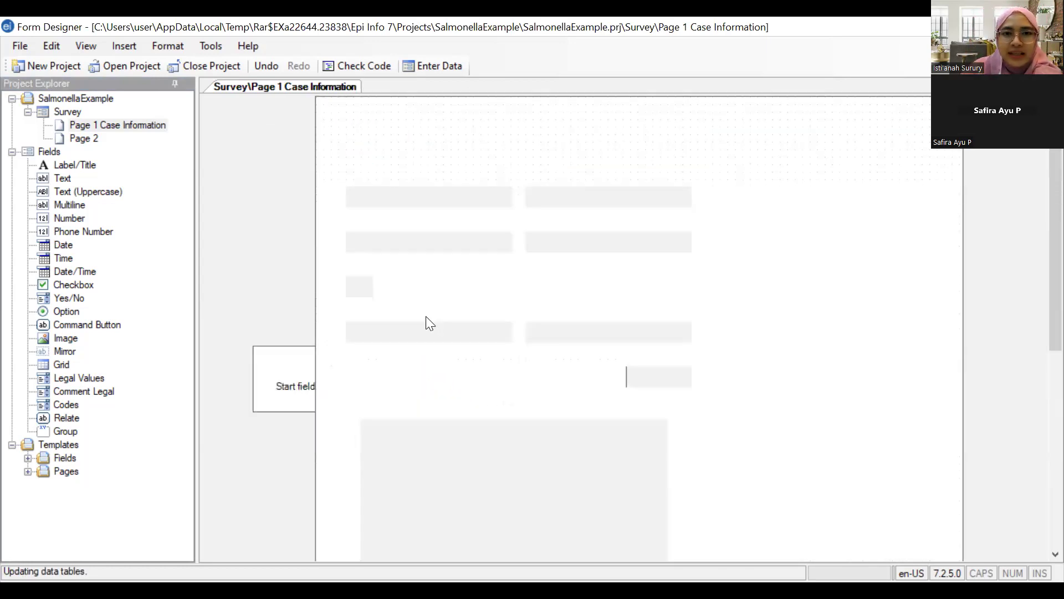
pyautogui.click(560, 305)
pyautogui.click(697, 320)
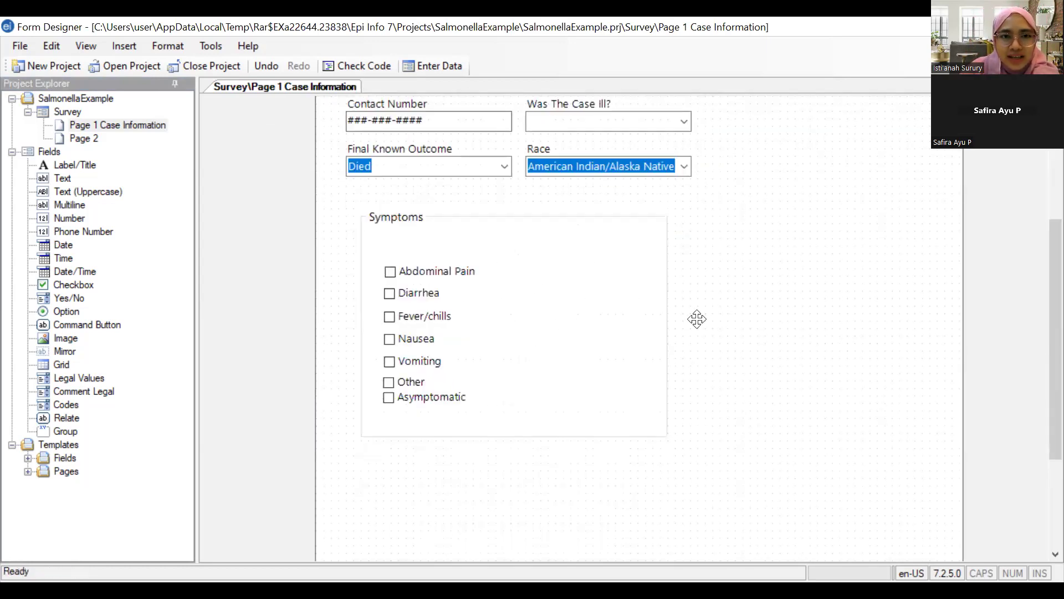
pyautogui.click(617, 350)
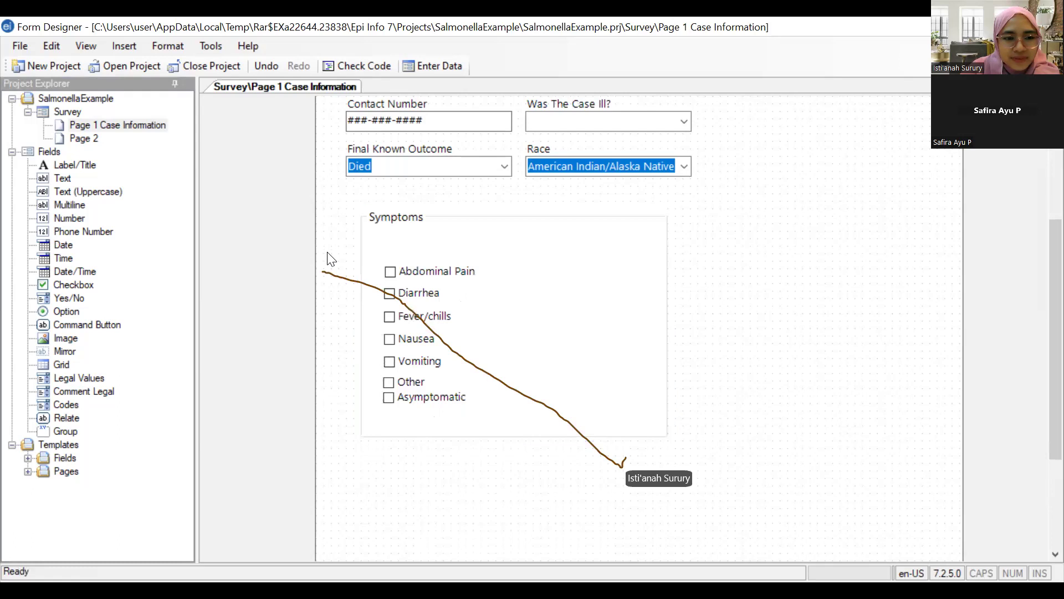
# Select all seven symptom checkboxes from Abdominal Pain to Asymptomatic and align the selection in two columns
pyautogui.moveTo(335, 266); pyautogui.dragTo(589, 433)
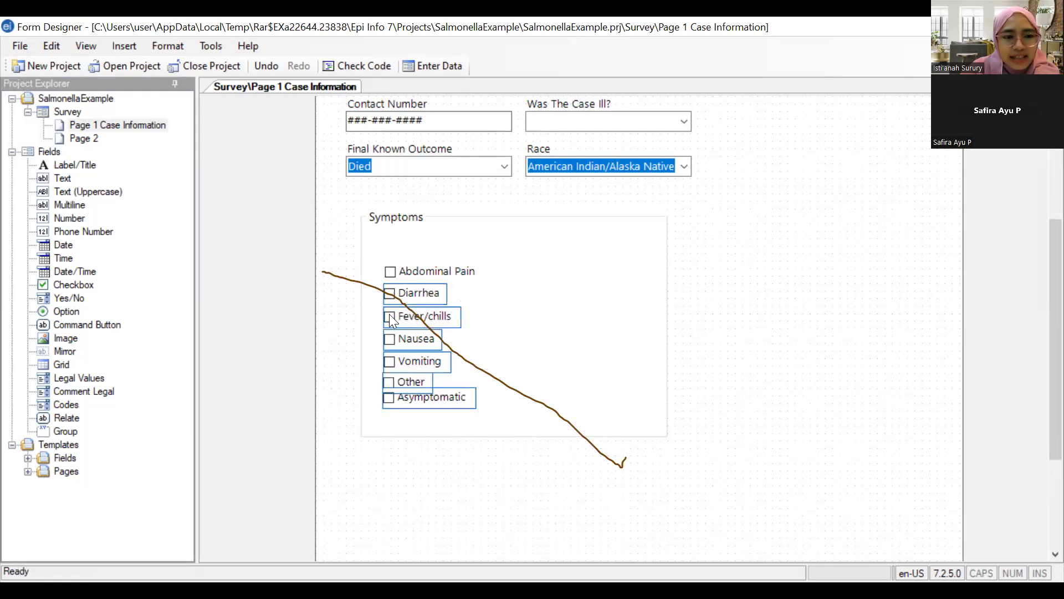
pyautogui.moveTo(333, 235); pyautogui.dragTo(592, 428)
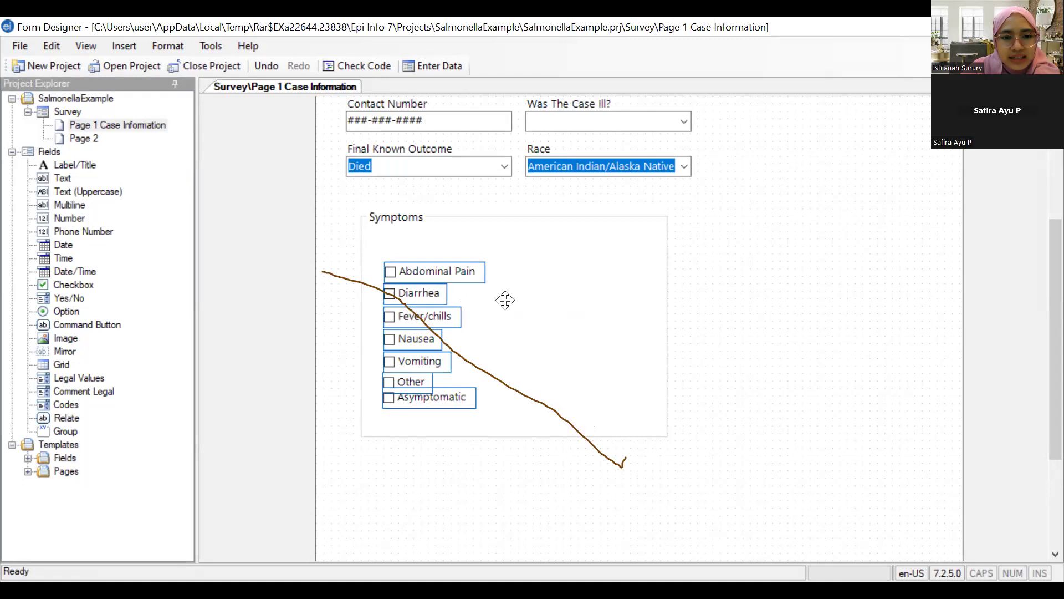
pyautogui.rightClick(704, 287)
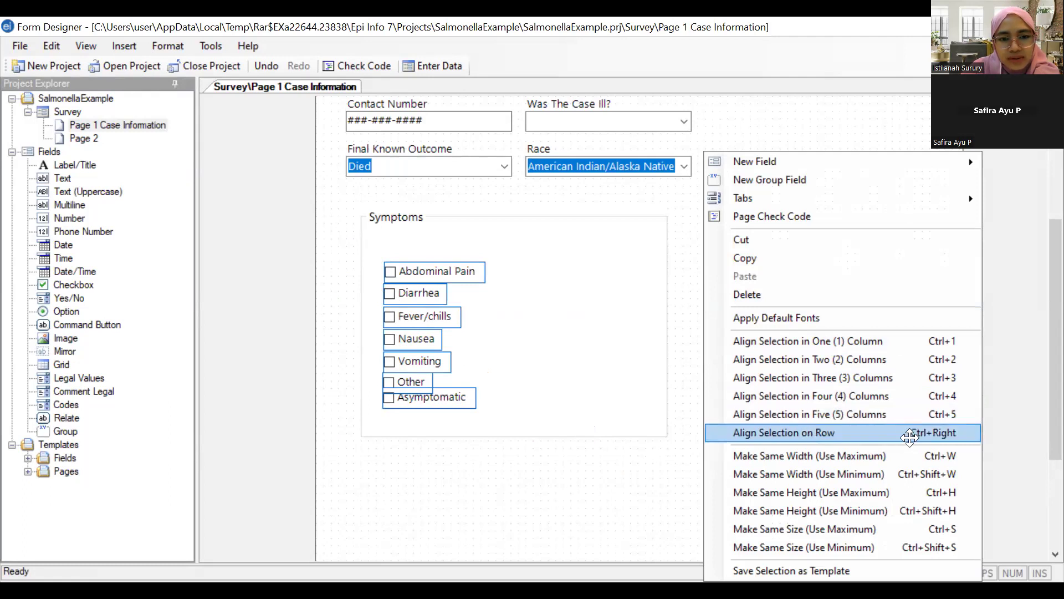
pyautogui.click(887, 358)
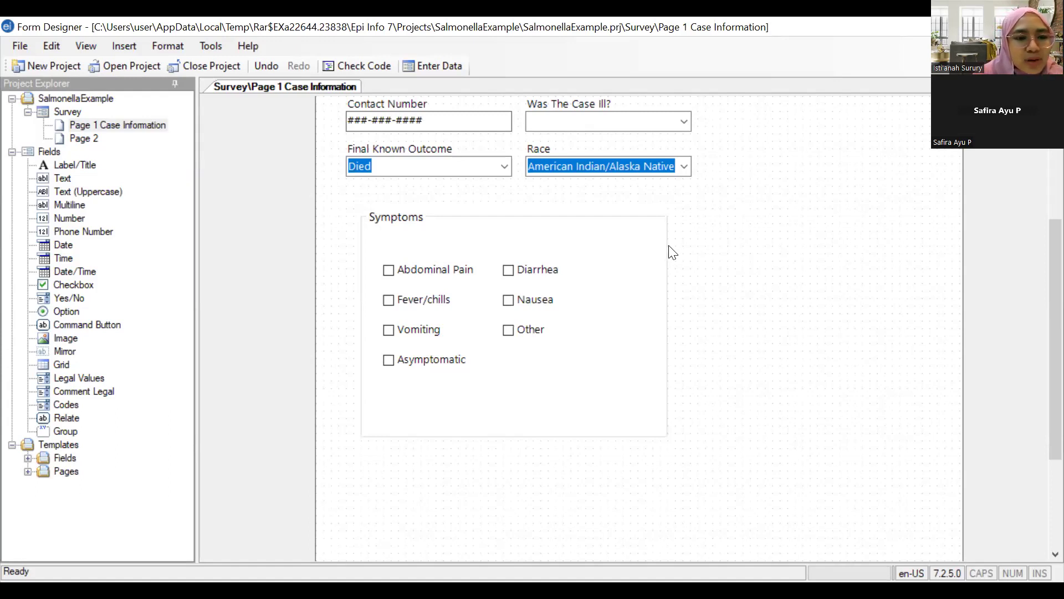
# Reselect all seven symptom checkboxes and align the selection in three columns
pyautogui.click(643, 243)
pyautogui.click(388, 270)
pyautogui.moveTo(328, 251); pyautogui.dragTo(681, 441)
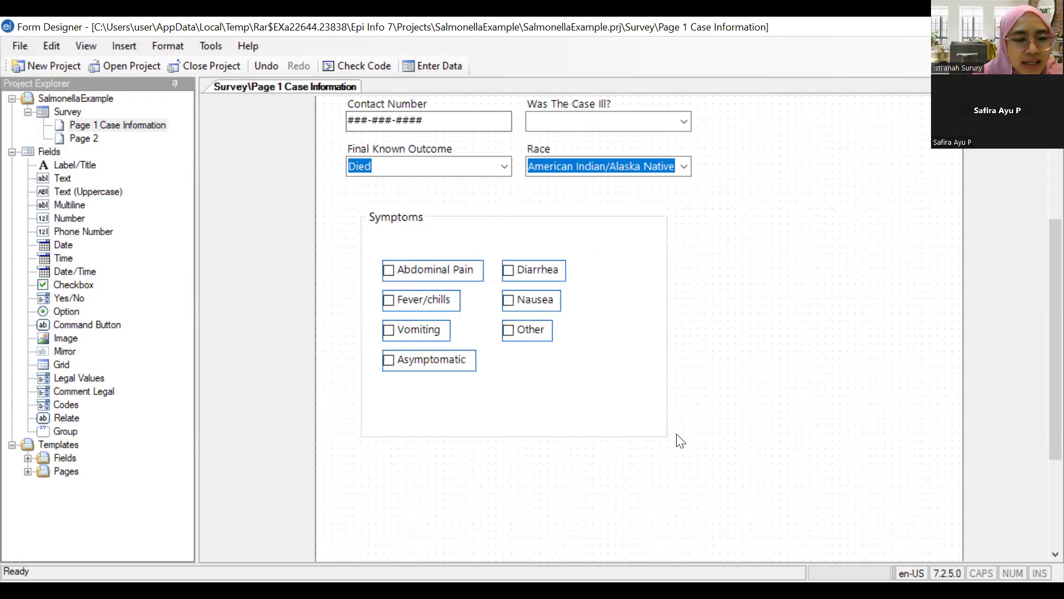
pyautogui.rightClick(704, 300)
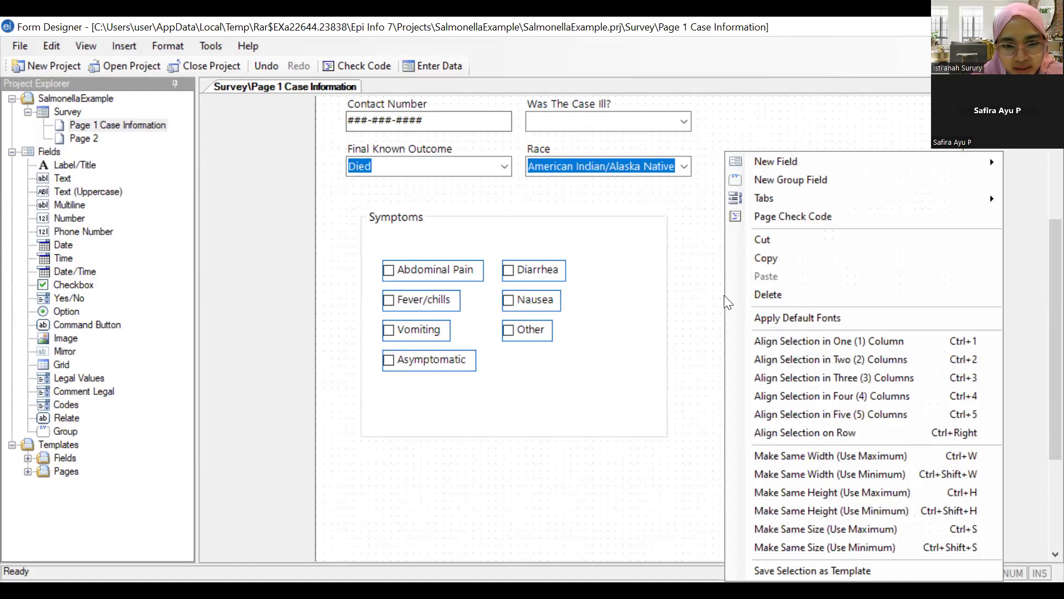
pyautogui.click(792, 378)
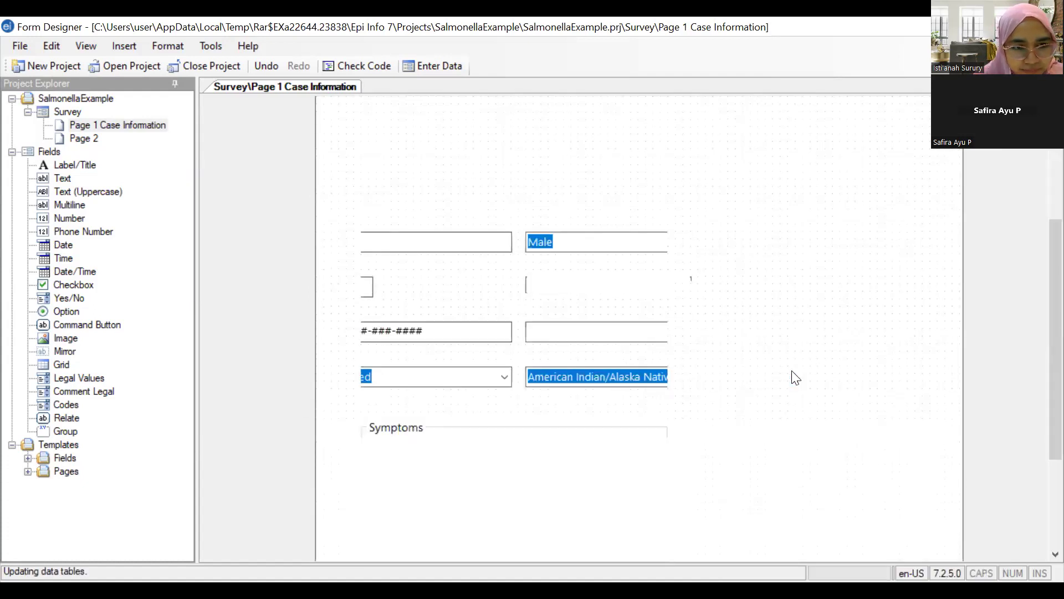
# Widen the Symptoms group box to enclose Fever/chills and Other, and shift it left in line with the first field column
pyautogui.click(668, 347)
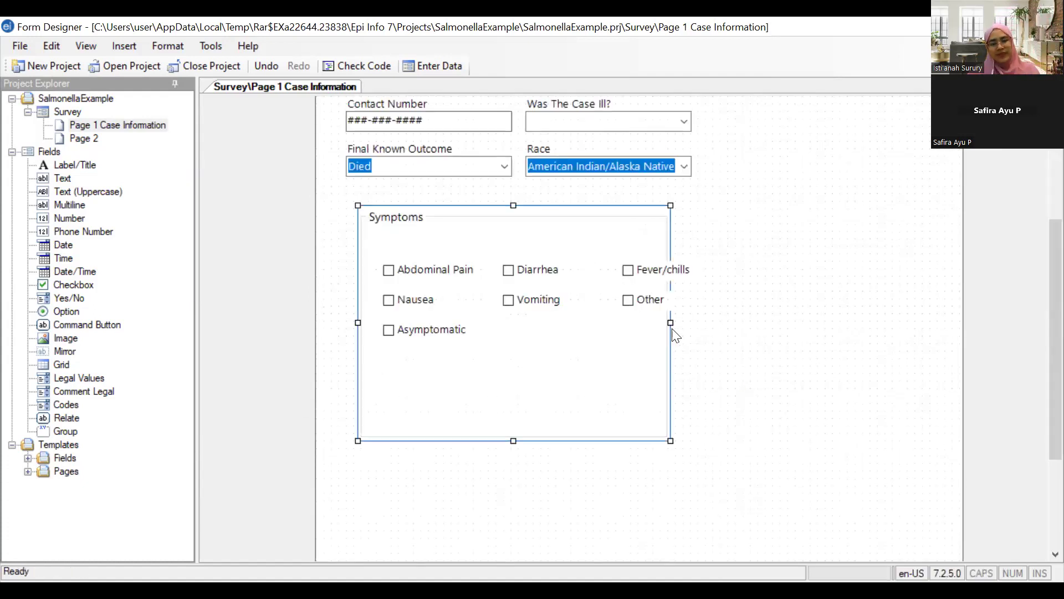
pyautogui.press('Delete')
pyautogui.hotkey('ctrl', 'z')
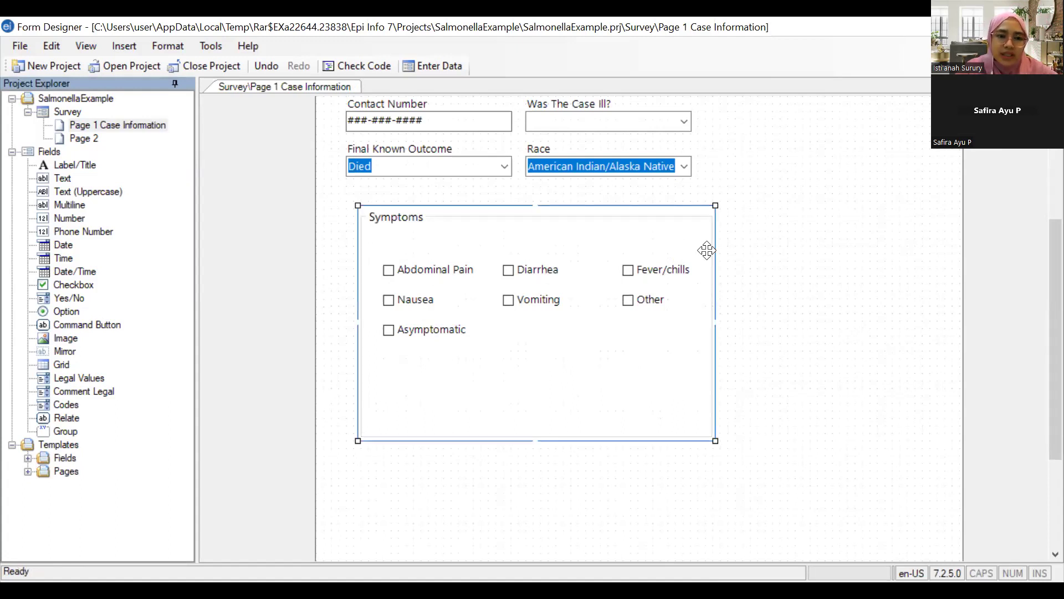
pyautogui.moveTo(672, 233); pyautogui.dragTo(662, 243)
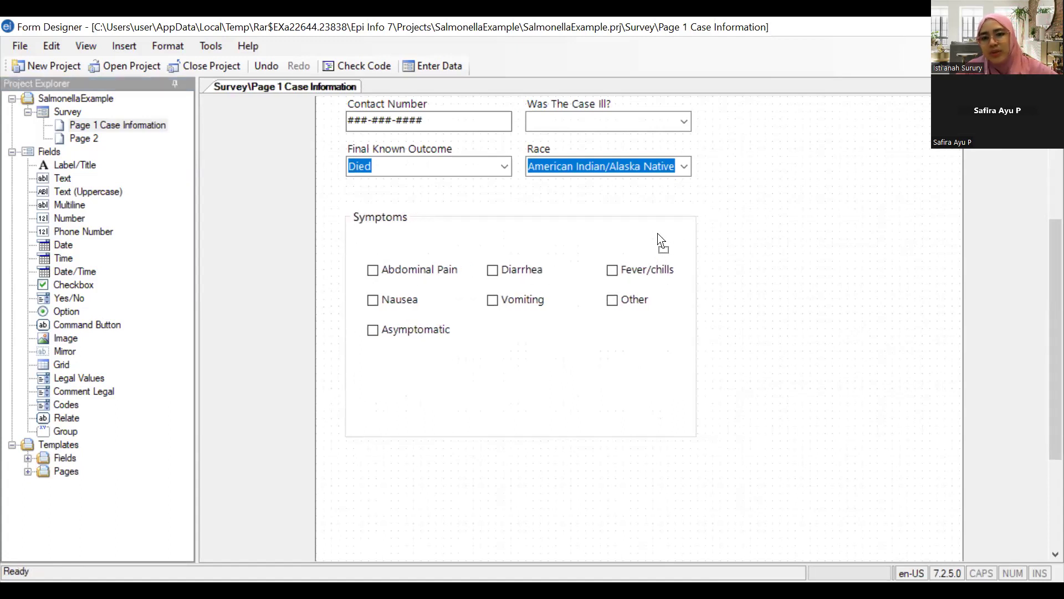
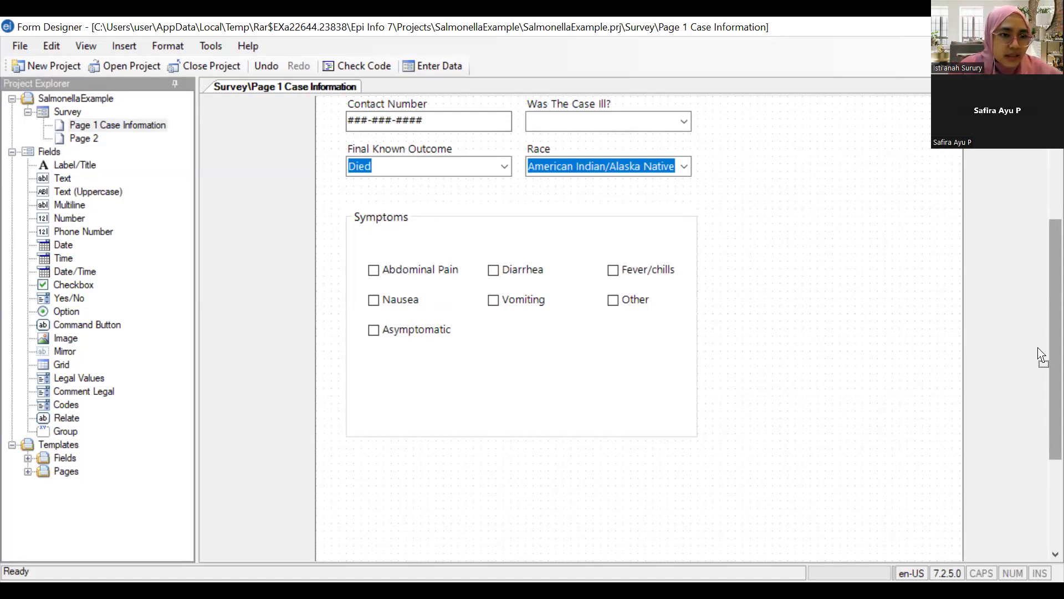
# Set the background color of Page 1 Case Information to light yellow, applied to the current page only
pyautogui.moveTo(1041, 355); pyautogui.dragTo(1041, 280)
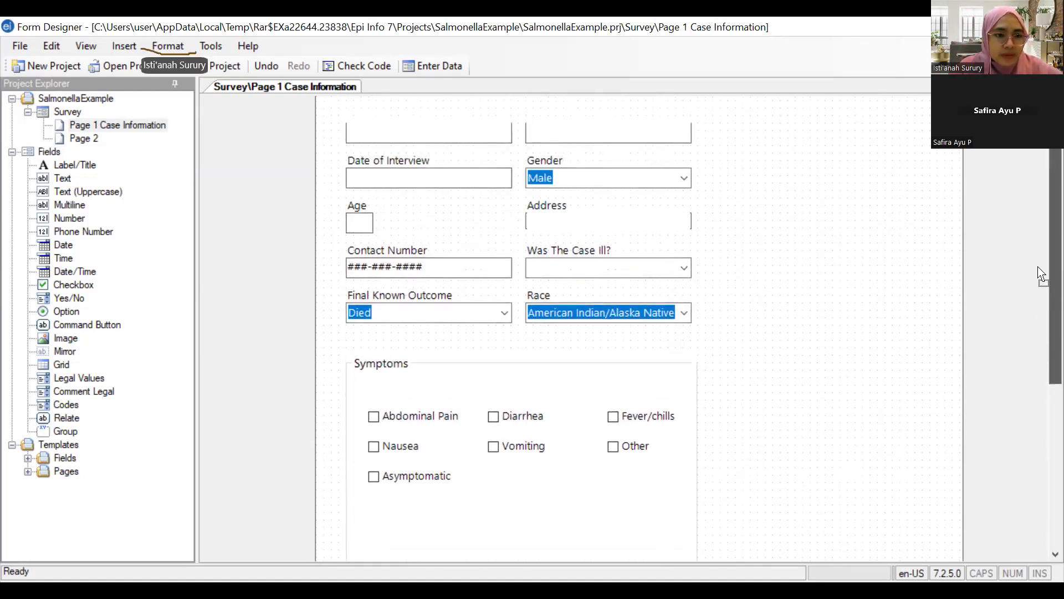
pyautogui.click(156, 44)
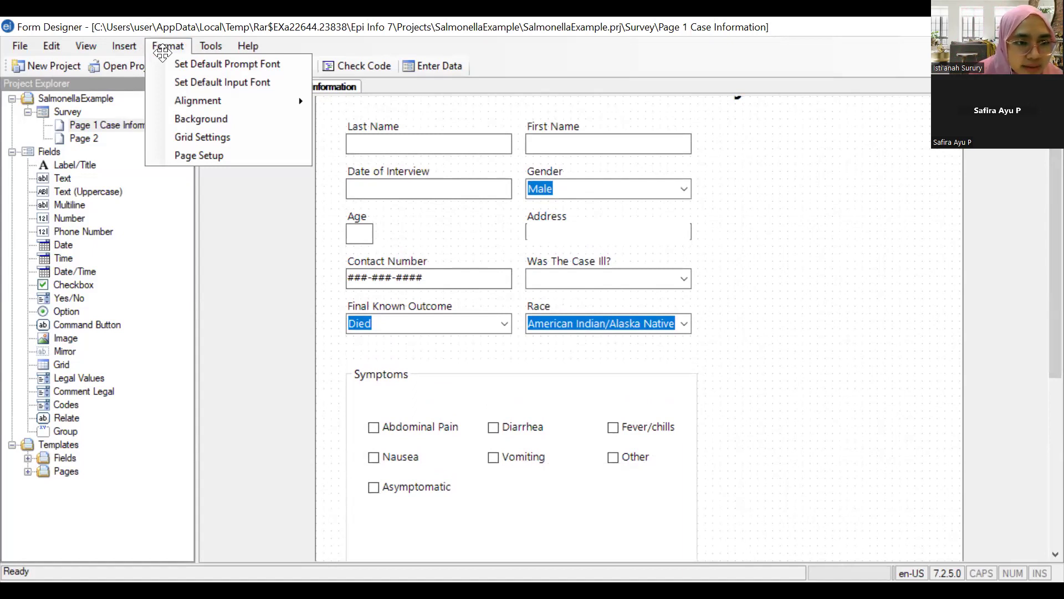
pyautogui.moveTo(257, 103)
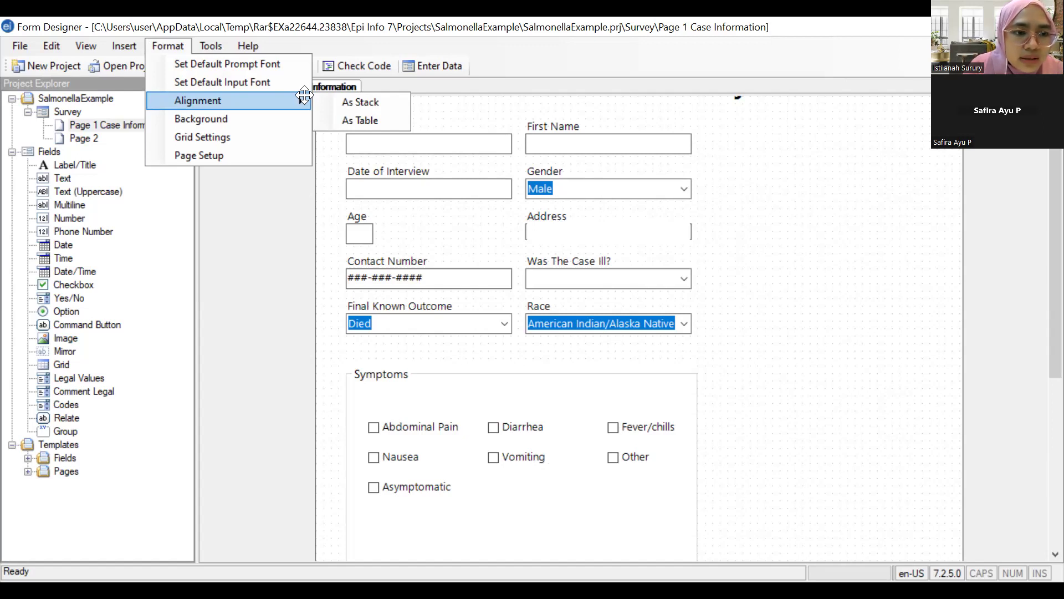
pyautogui.click(276, 116)
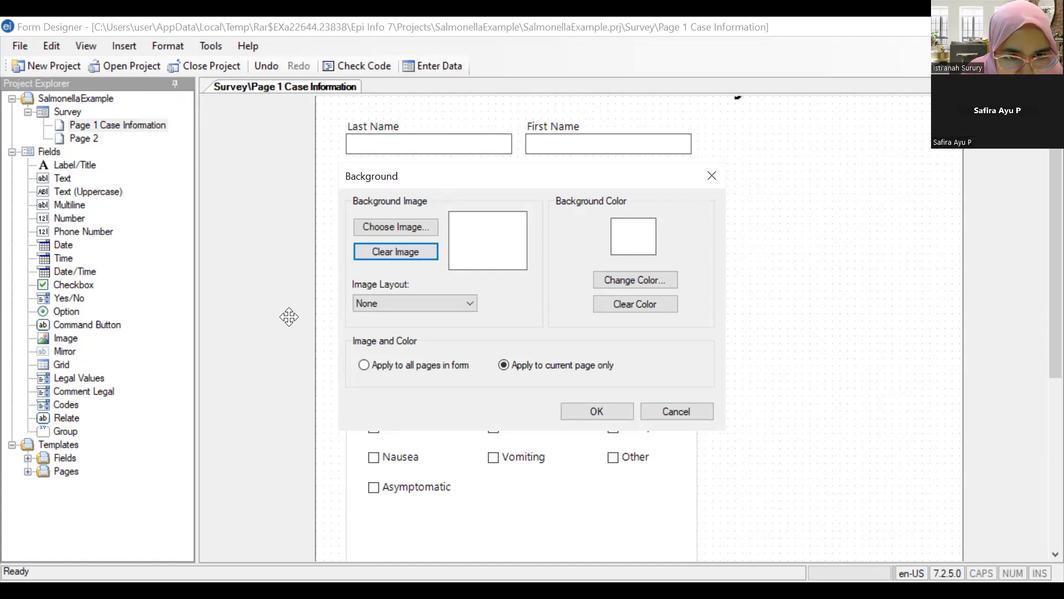
pyautogui.click(604, 279)
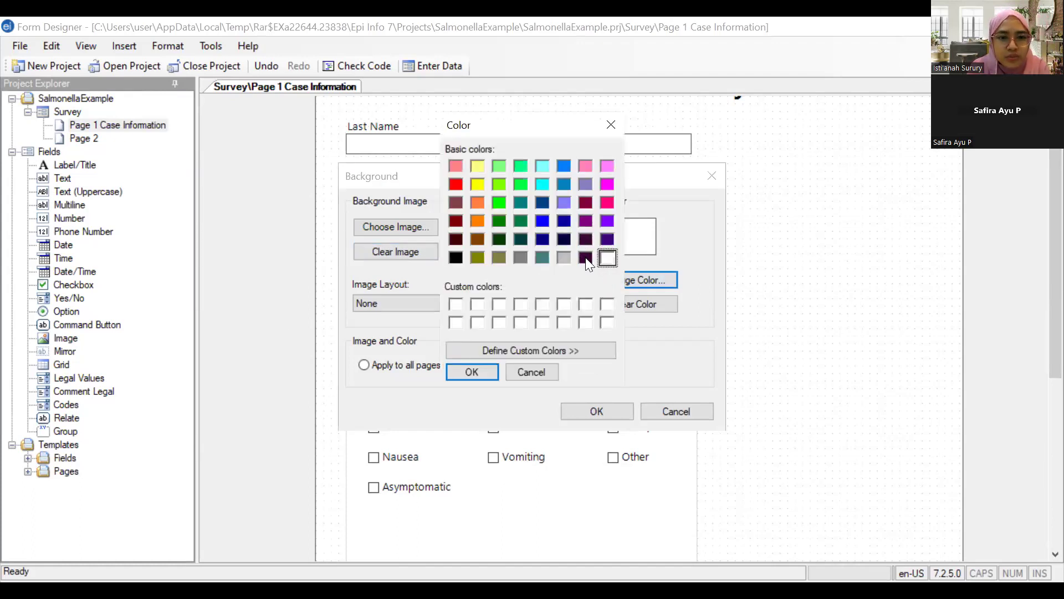
pyautogui.click(584, 202)
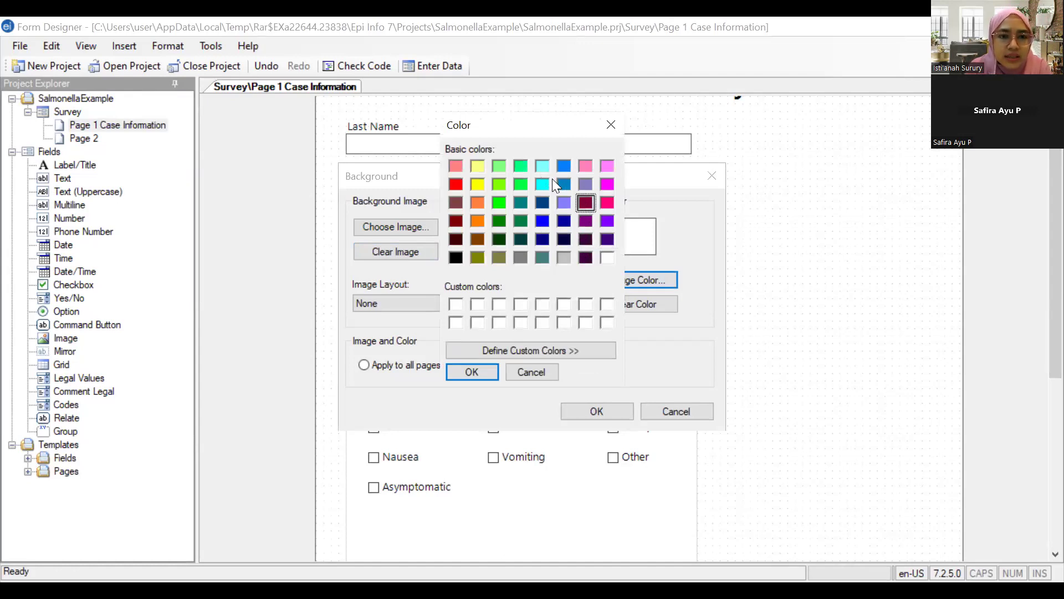
pyautogui.click(499, 166)
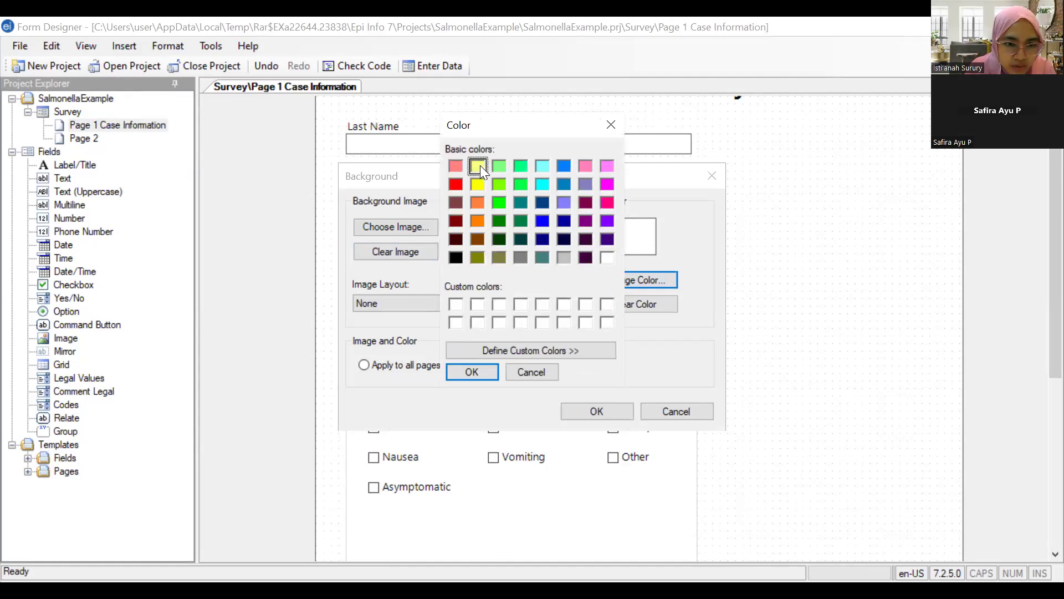
pyautogui.click(469, 369)
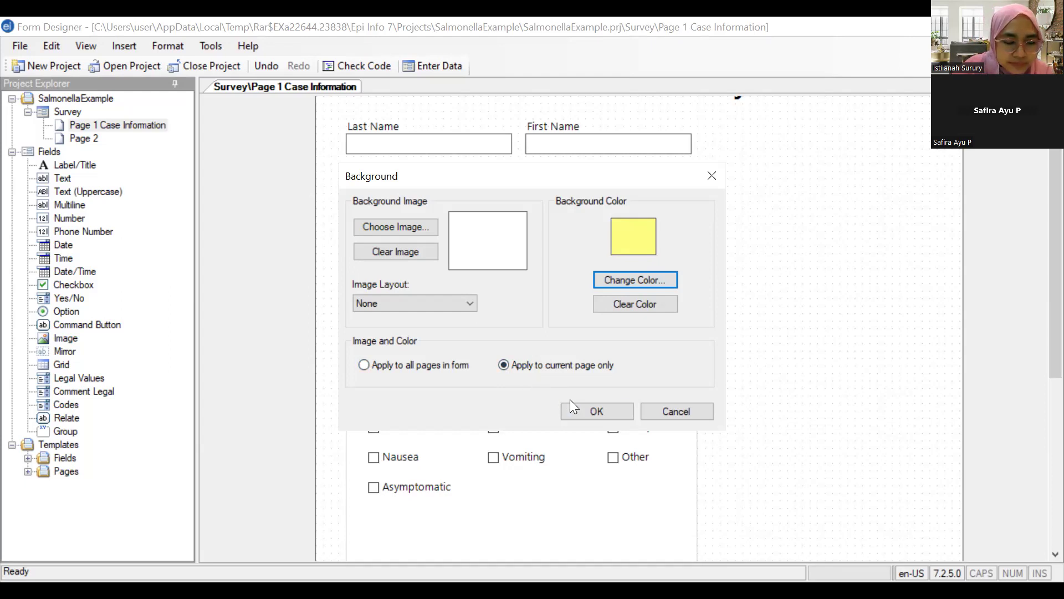
pyautogui.click(587, 411)
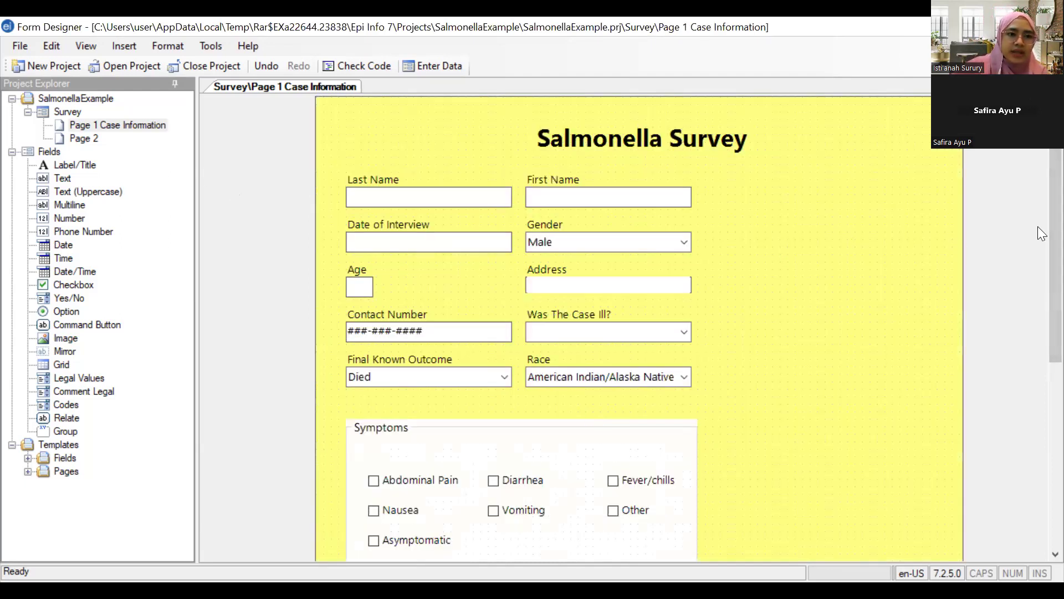
# Look over the recolored Page 1 and open Page 2 of the Survey form
pyautogui.scroll(-3, 1039, 230)
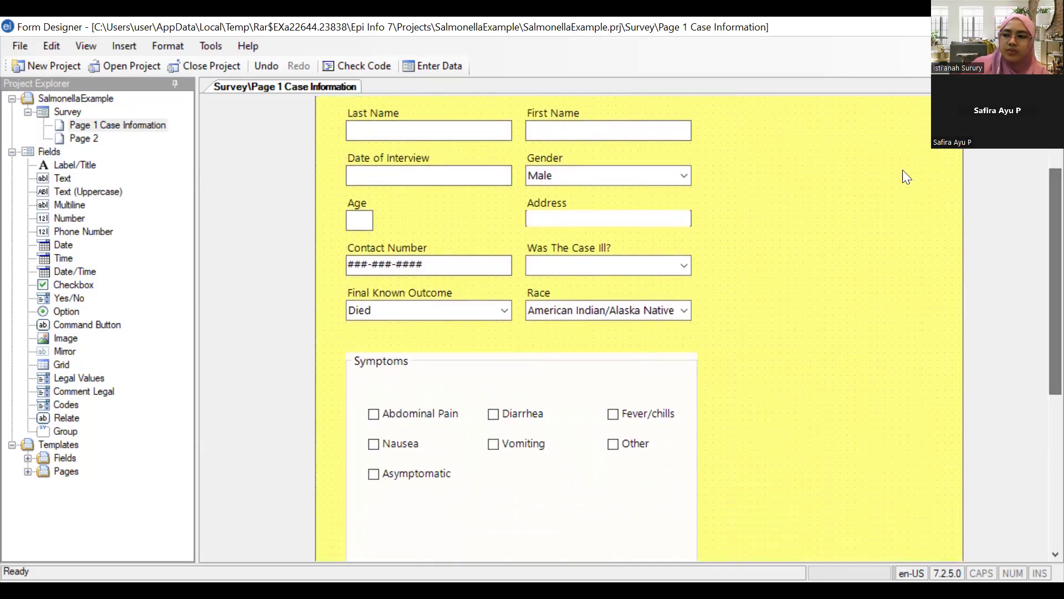
pyautogui.click(82, 138)
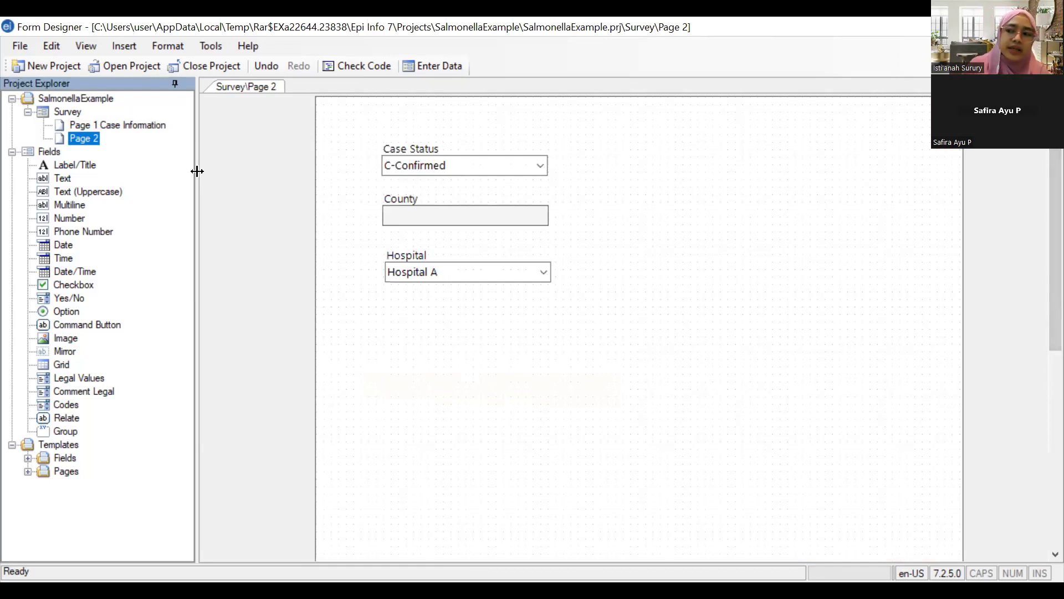
# Return to Page 1 Case Information and turn off both Snap to grid and Show Grid in the grid settings
pyautogui.click(125, 126)
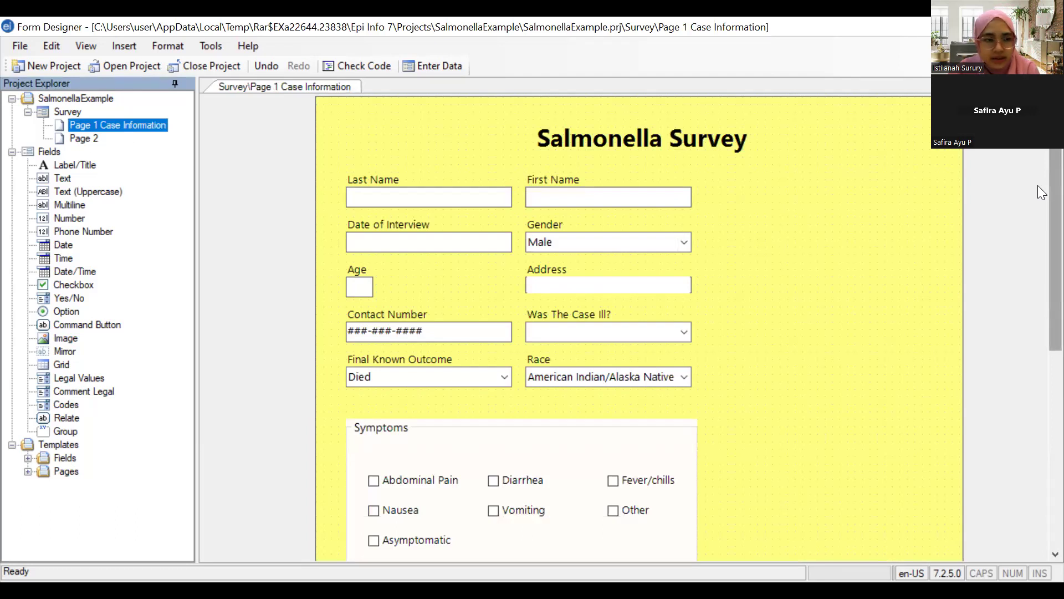
pyautogui.click(158, 44)
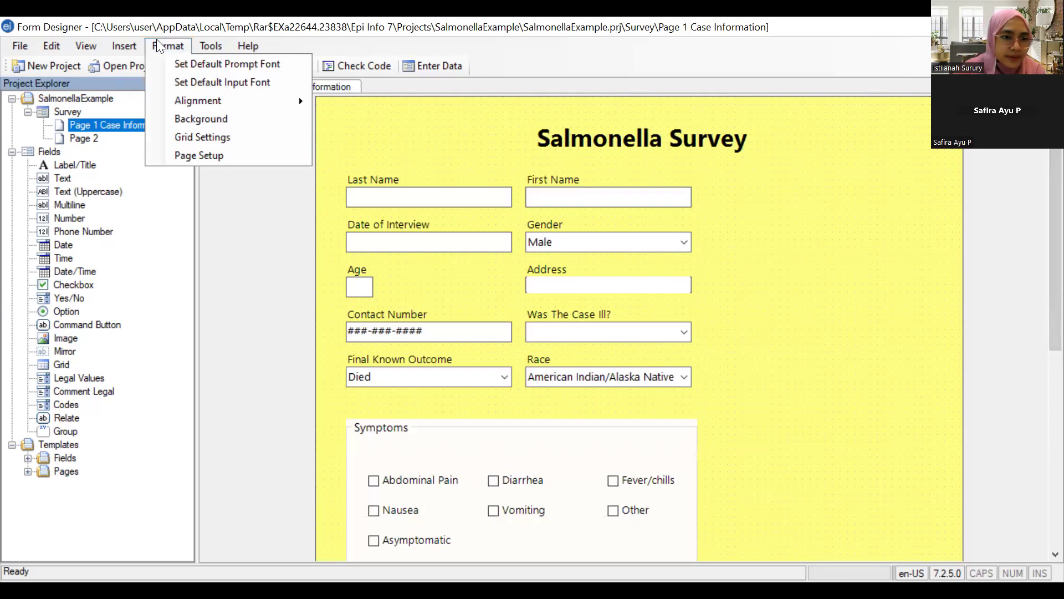
pyautogui.click(225, 137)
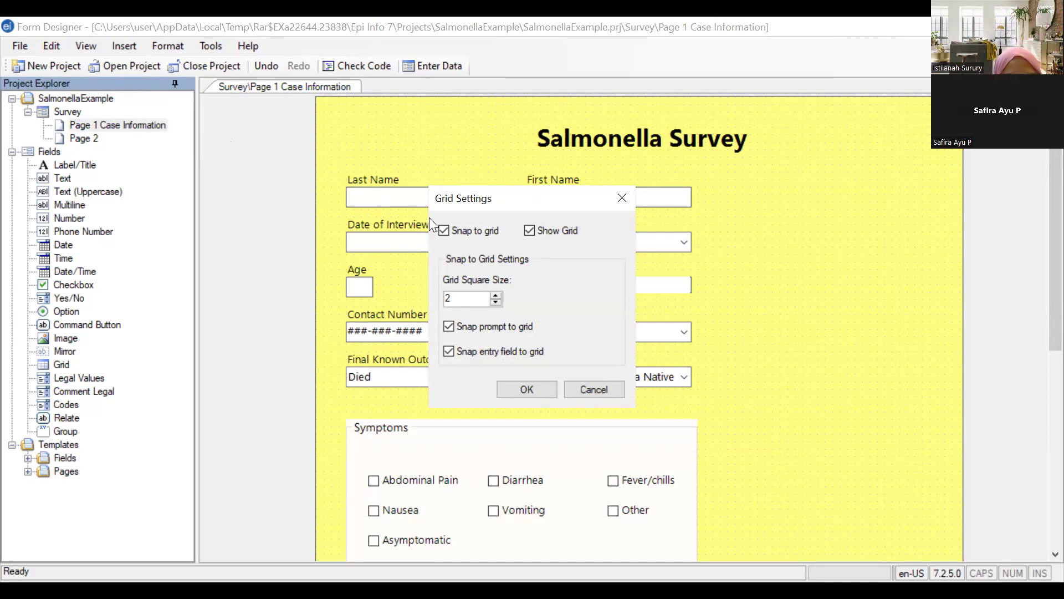
pyautogui.click(442, 229)
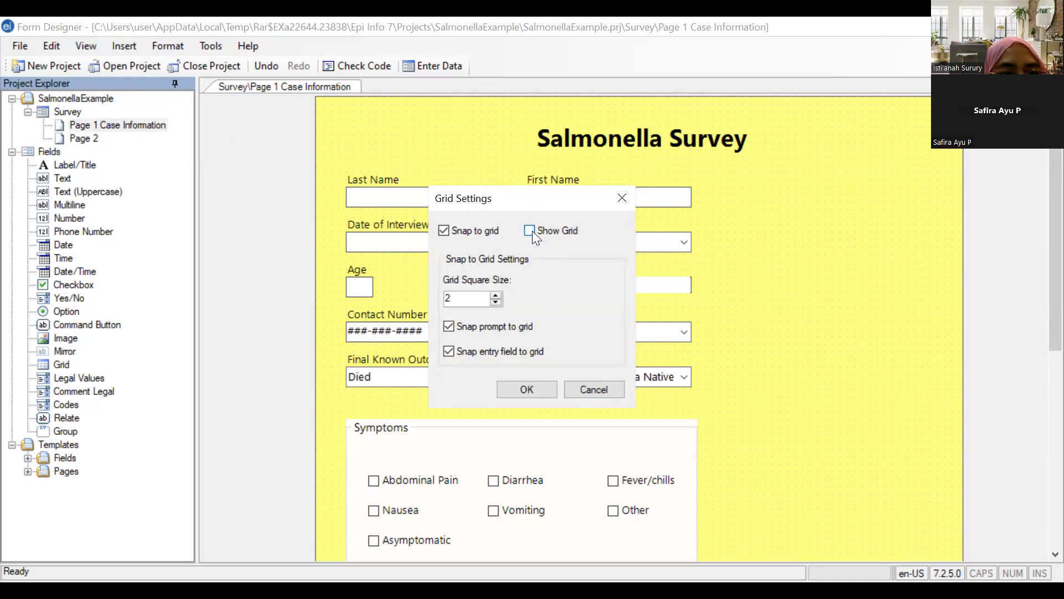
pyautogui.click(472, 236)
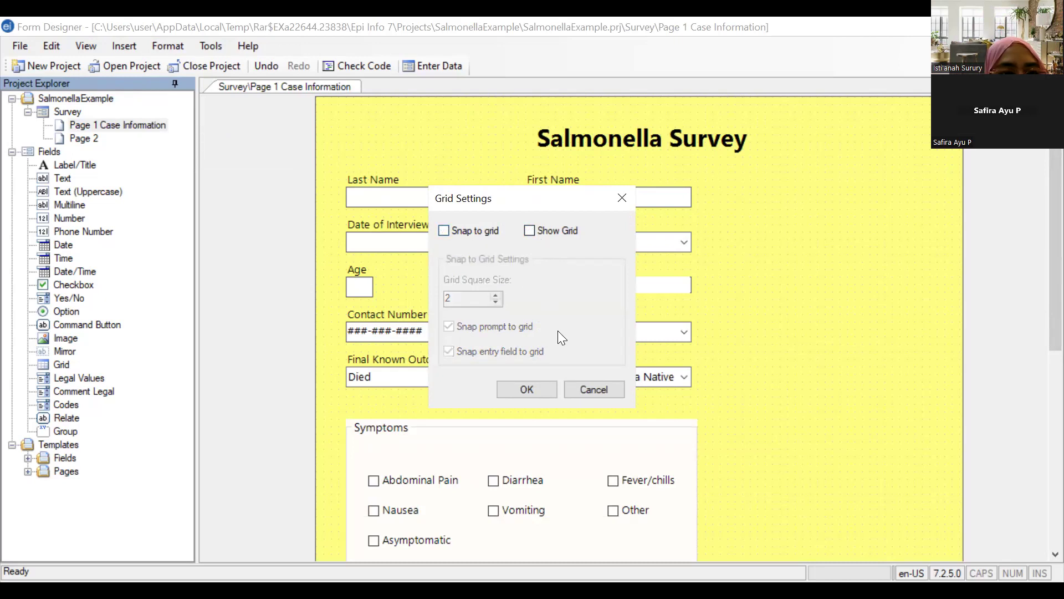
pyautogui.click(528, 389)
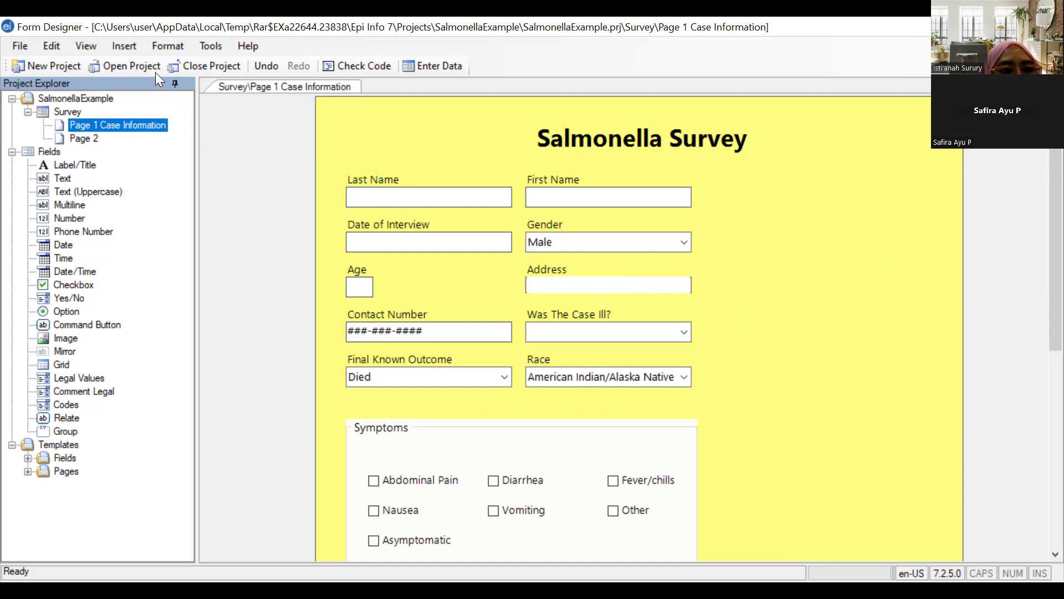
# Enable Snap to grid and Show Grid, and set the grid square size to 5
pyautogui.click(155, 47)
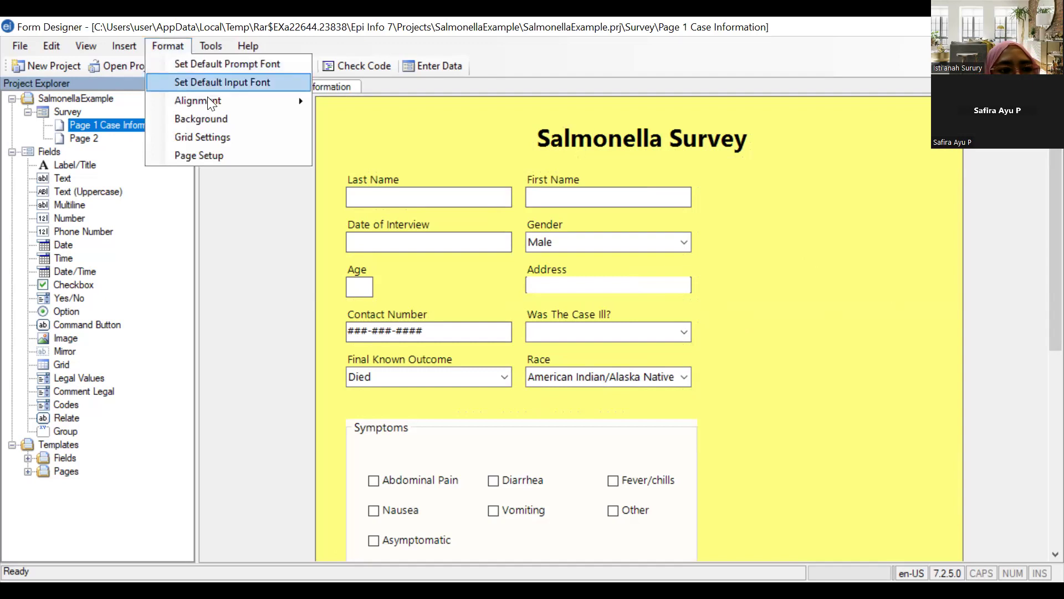
pyautogui.click(237, 136)
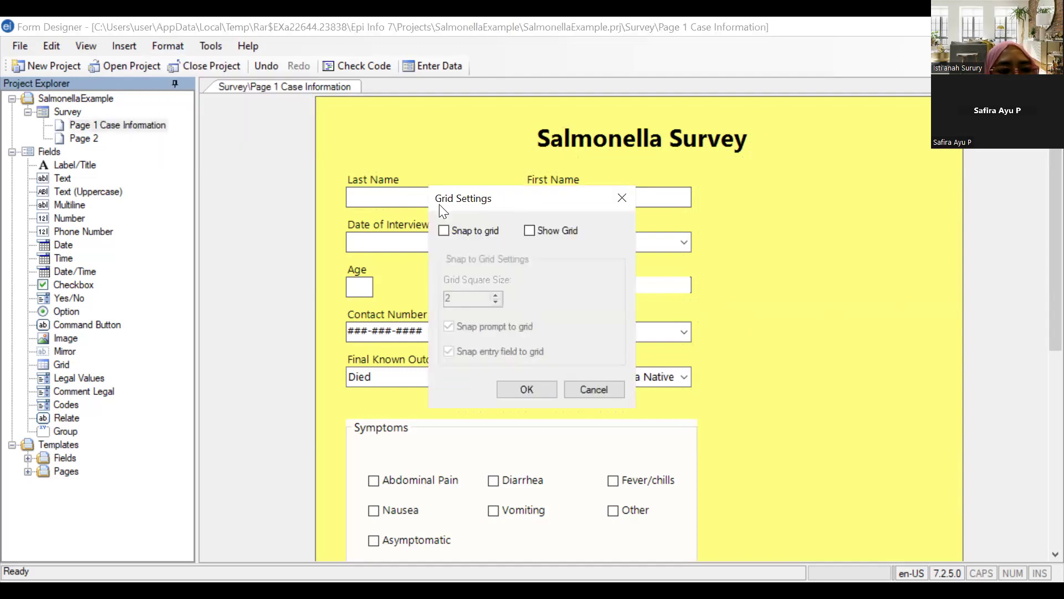
pyautogui.click(450, 229)
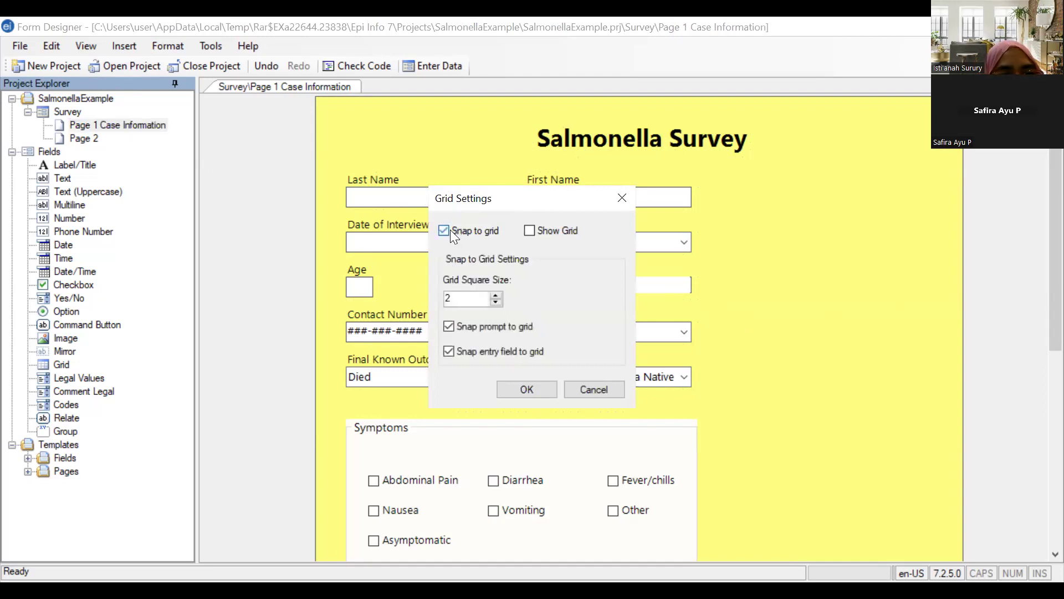
pyautogui.click(530, 230)
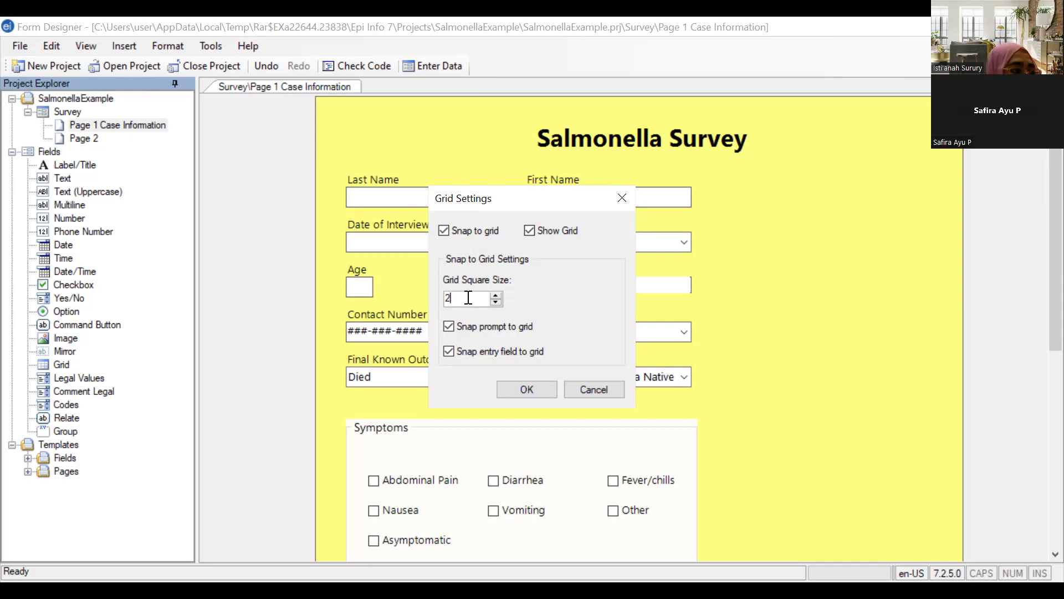
pyautogui.press('BackSpace')
pyautogui.write('5')
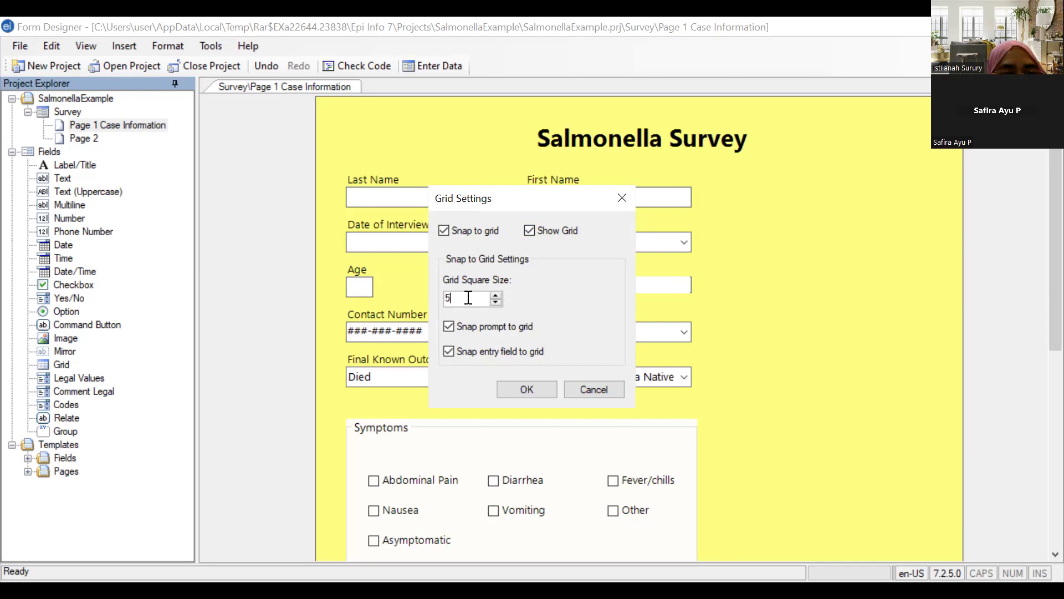
pyautogui.click(515, 388)
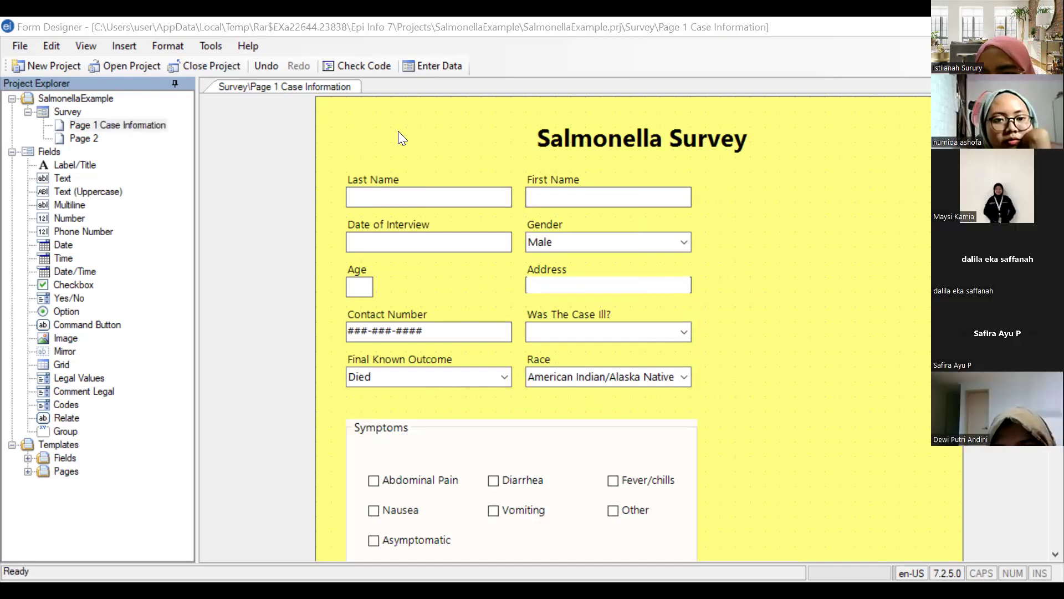
pyautogui.click(610, 138)
pyautogui.click(747, 224)
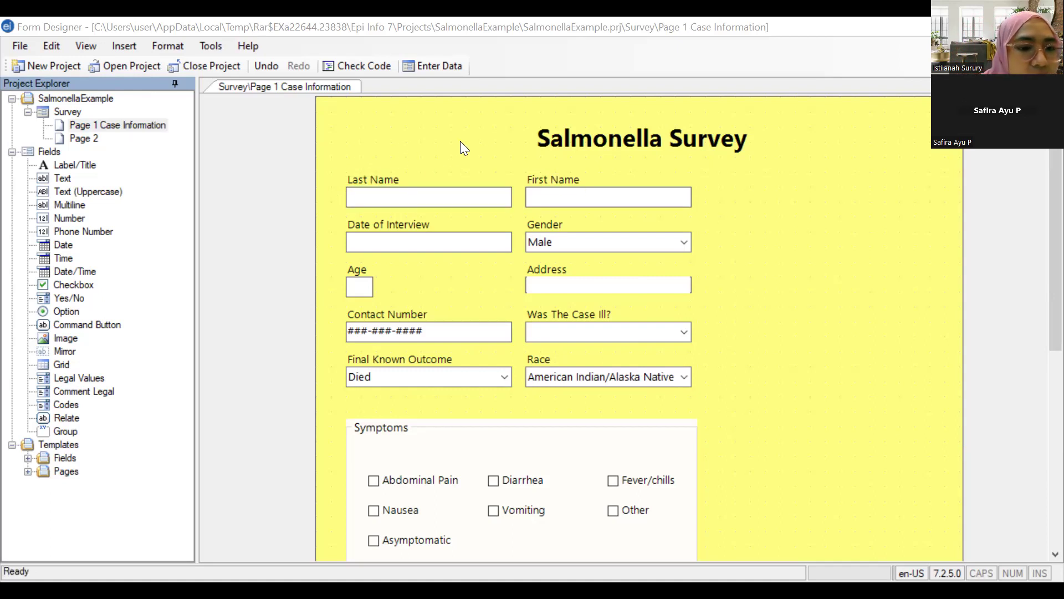
pyautogui.click(299, 95)
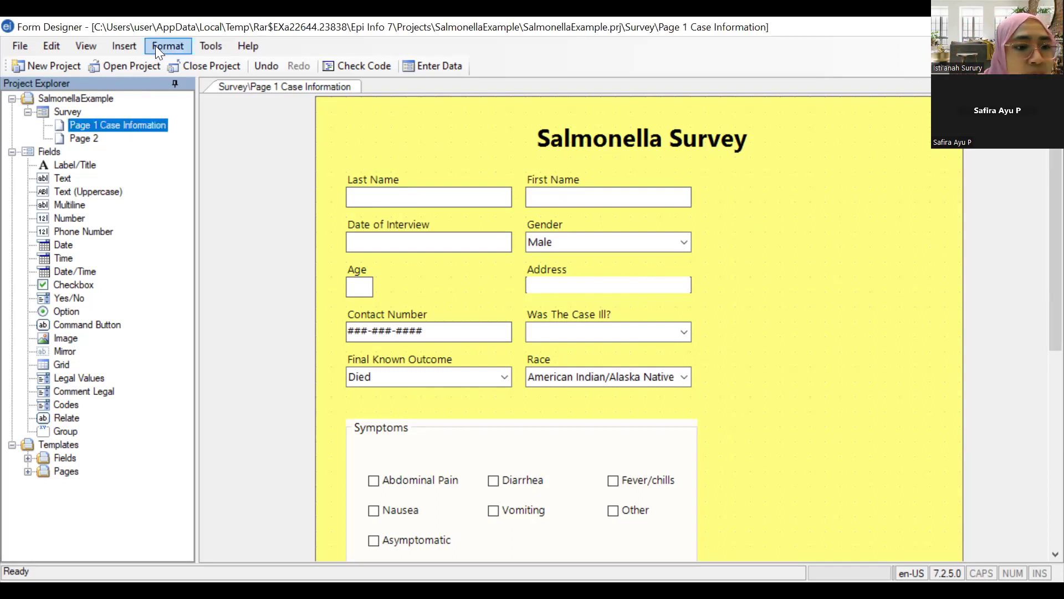
# Set the page size to A4 (210x297mm) and the default label-field alignment to Horizontal in the page setup
pyautogui.click(156, 45)
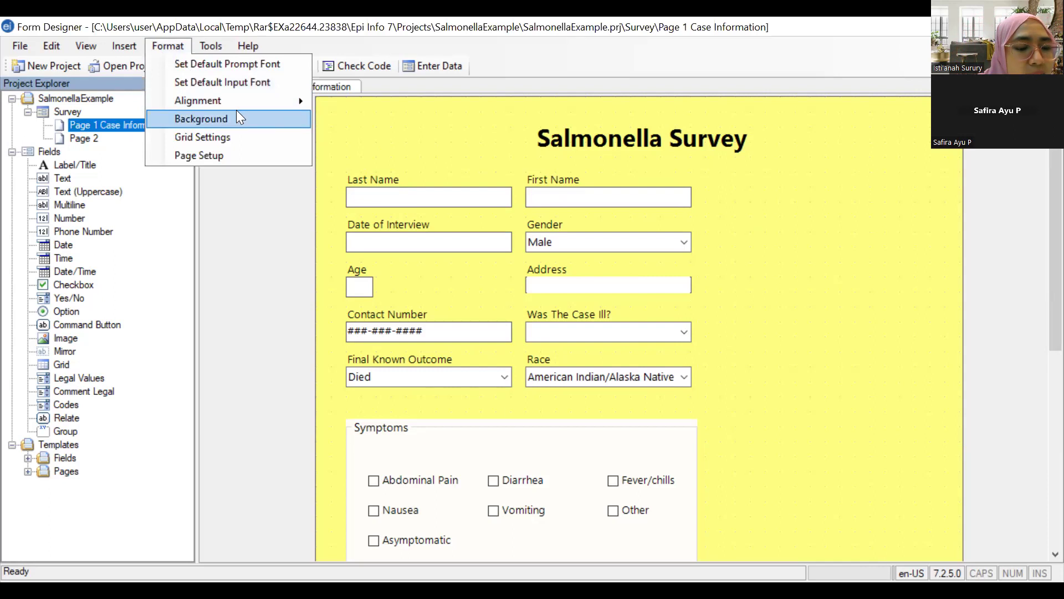
pyautogui.click(239, 157)
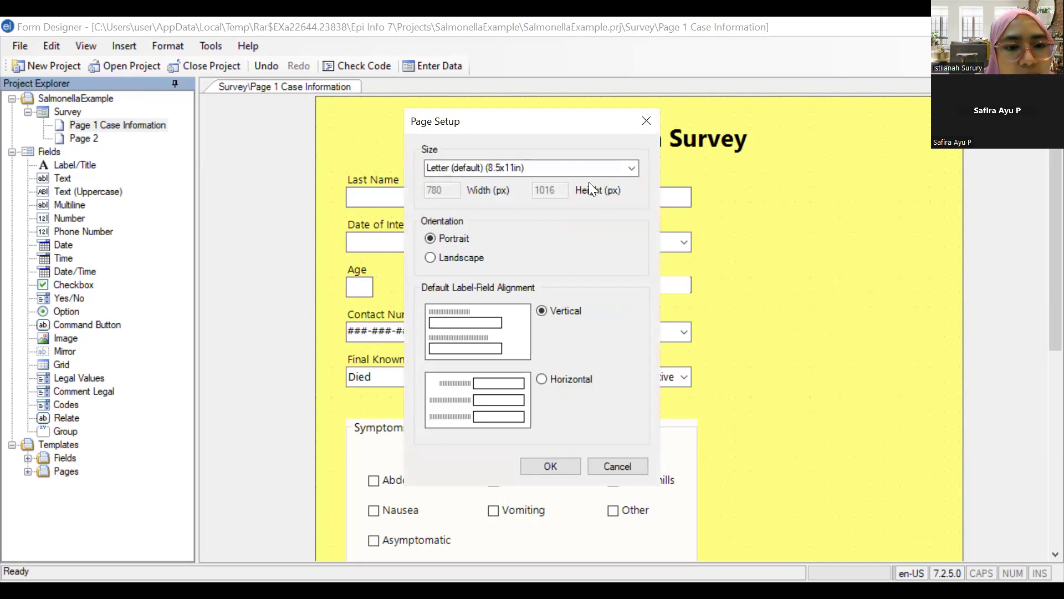
pyautogui.click(631, 167)
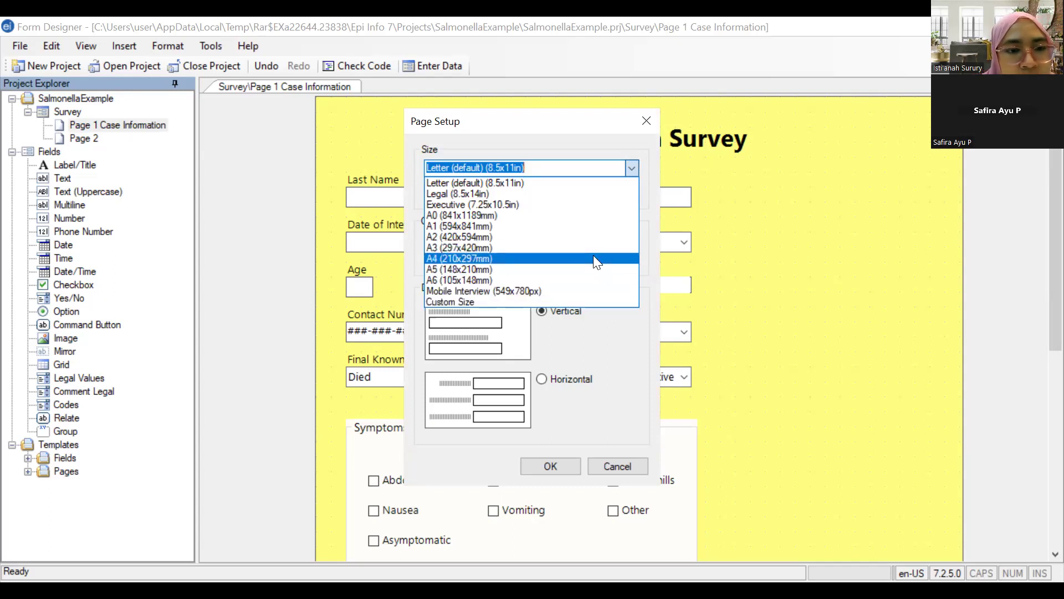
pyautogui.click(632, 256)
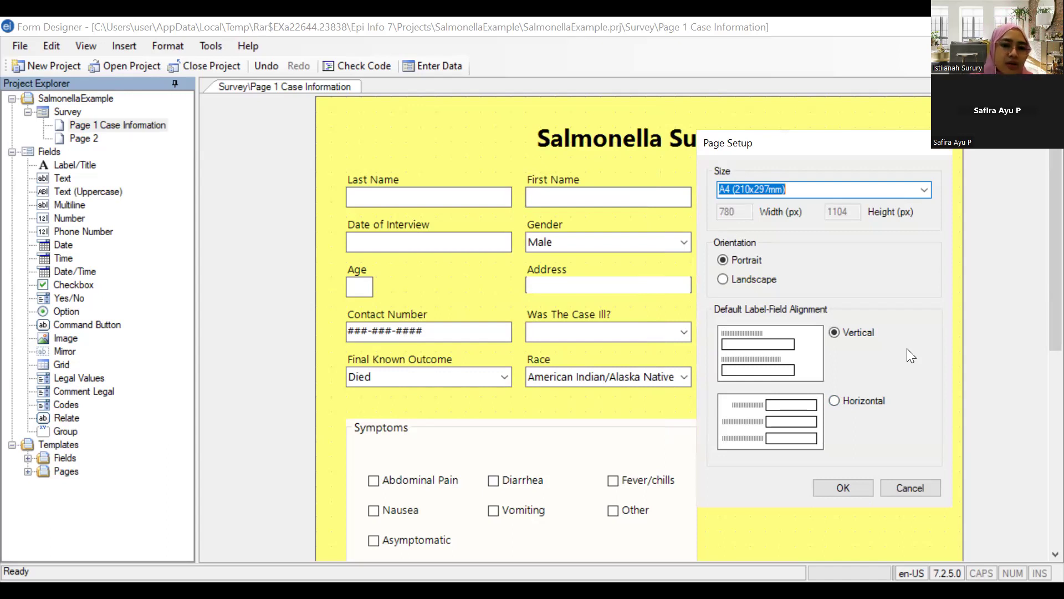
pyautogui.click(843, 402)
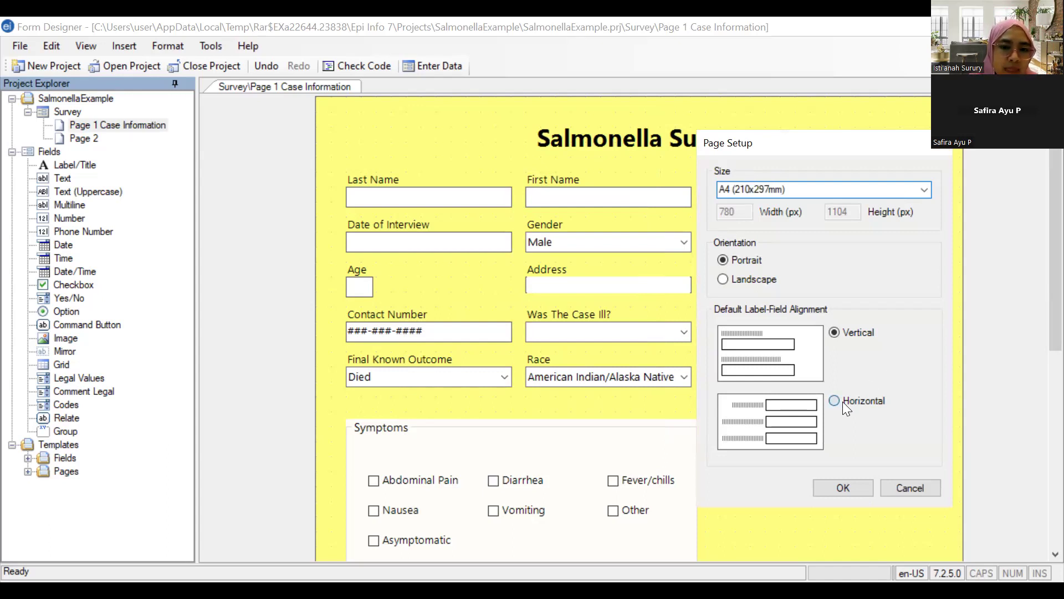
pyautogui.click(854, 490)
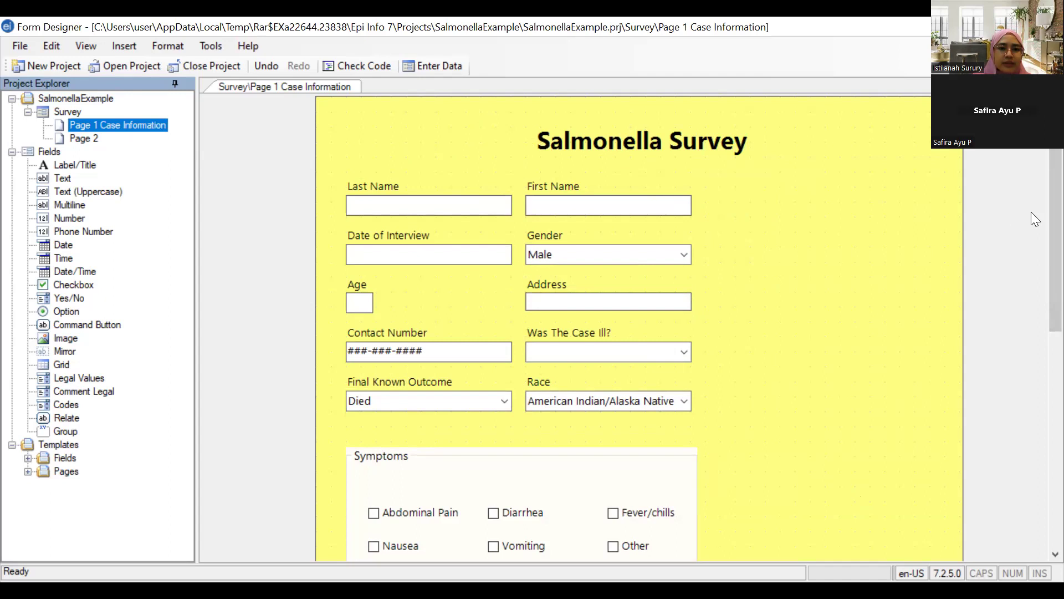
# Add a Text field with the prompt Middle Name and field name MiddleName below the Symptoms group on Page 1
pyautogui.click(1036, 230)
pyautogui.scroll(-6, 757, 318)
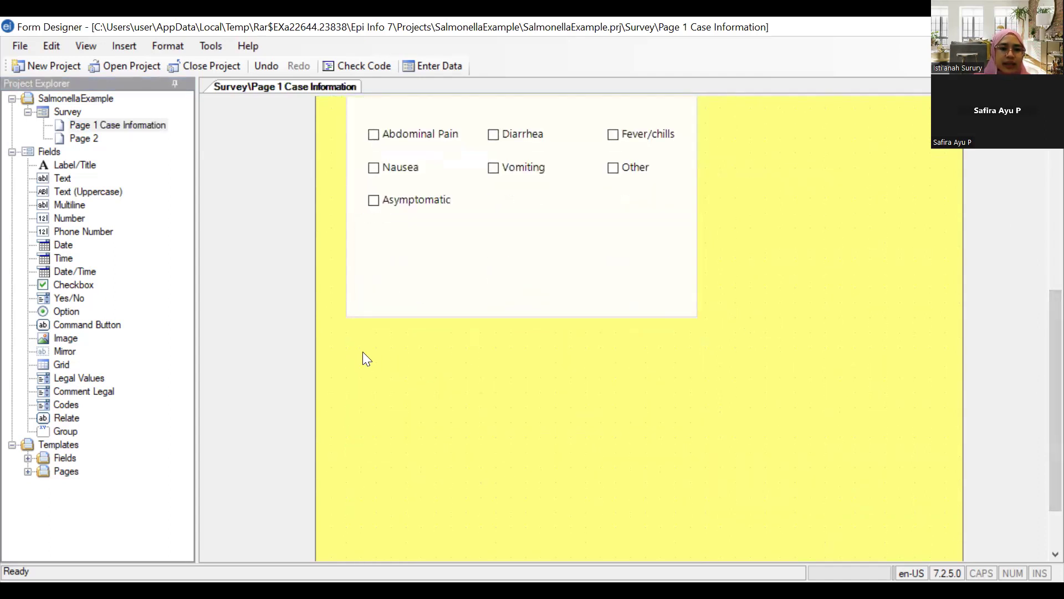
pyautogui.rightClick(363, 352)
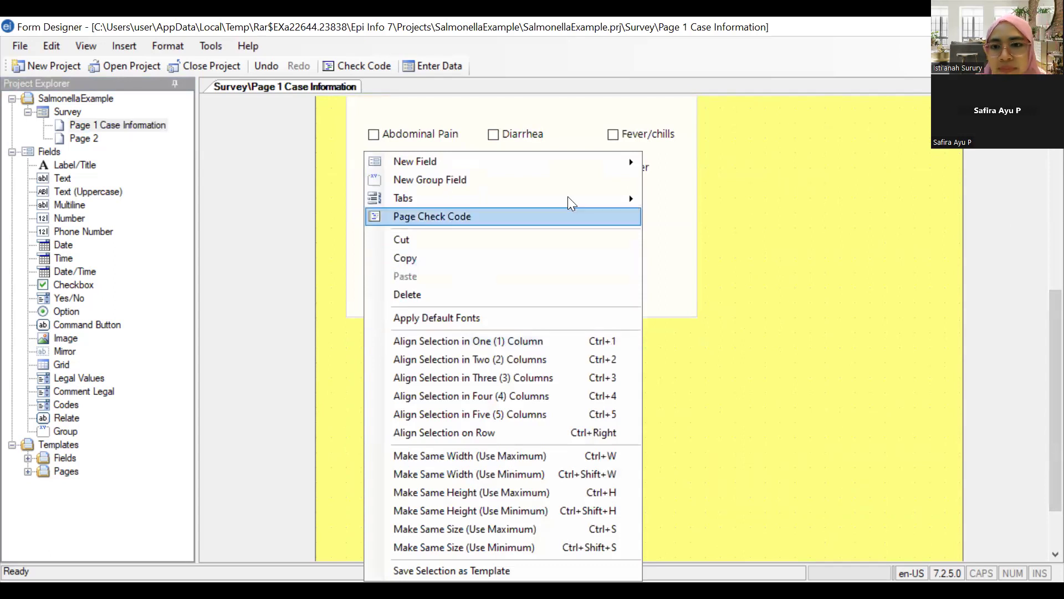
pyautogui.moveTo(605, 159)
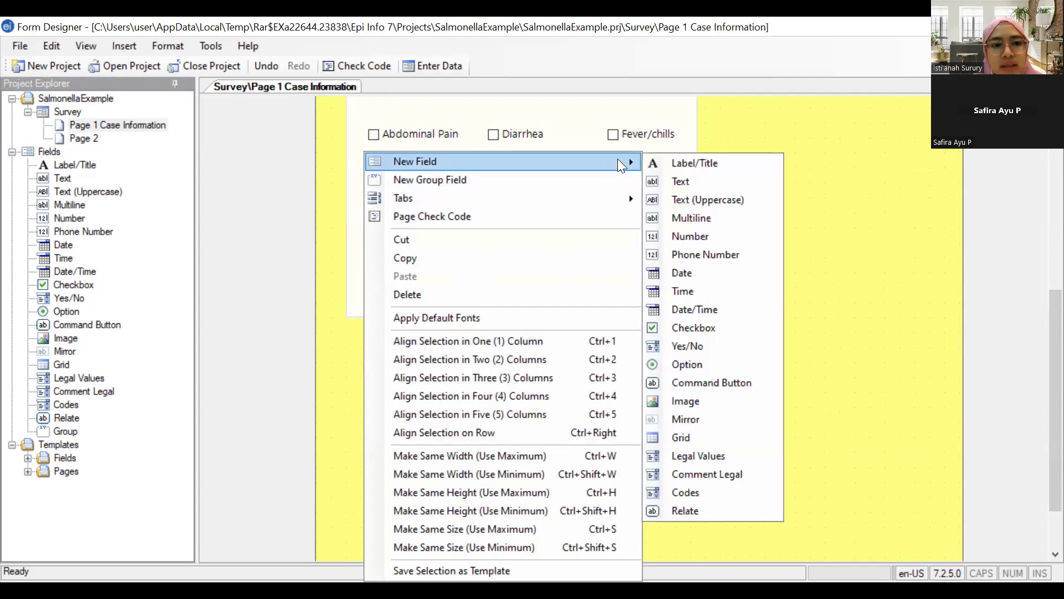
pyautogui.click(697, 177)
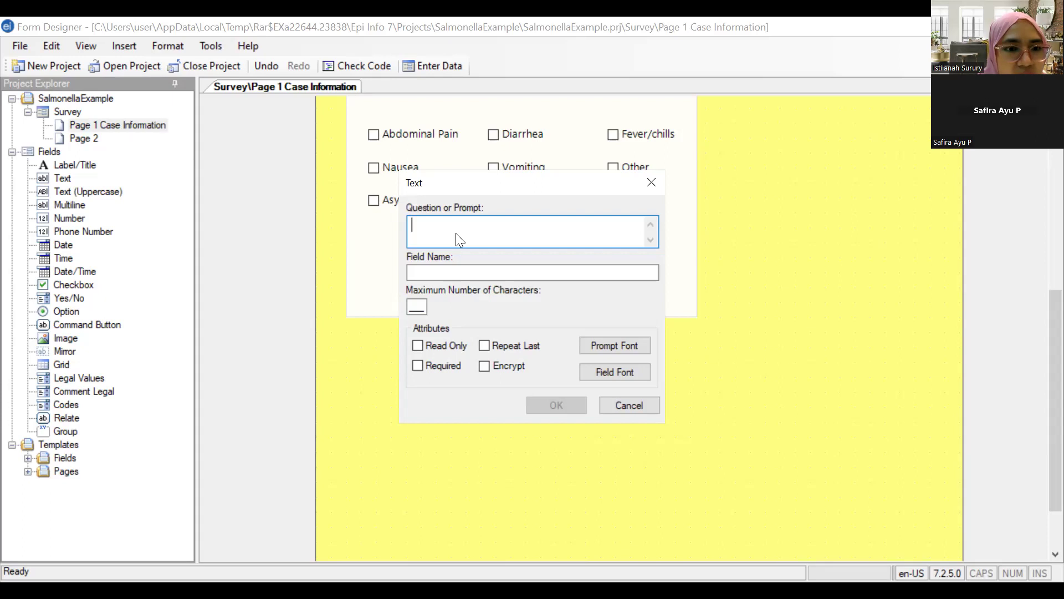
pyautogui.write('Middle Name')
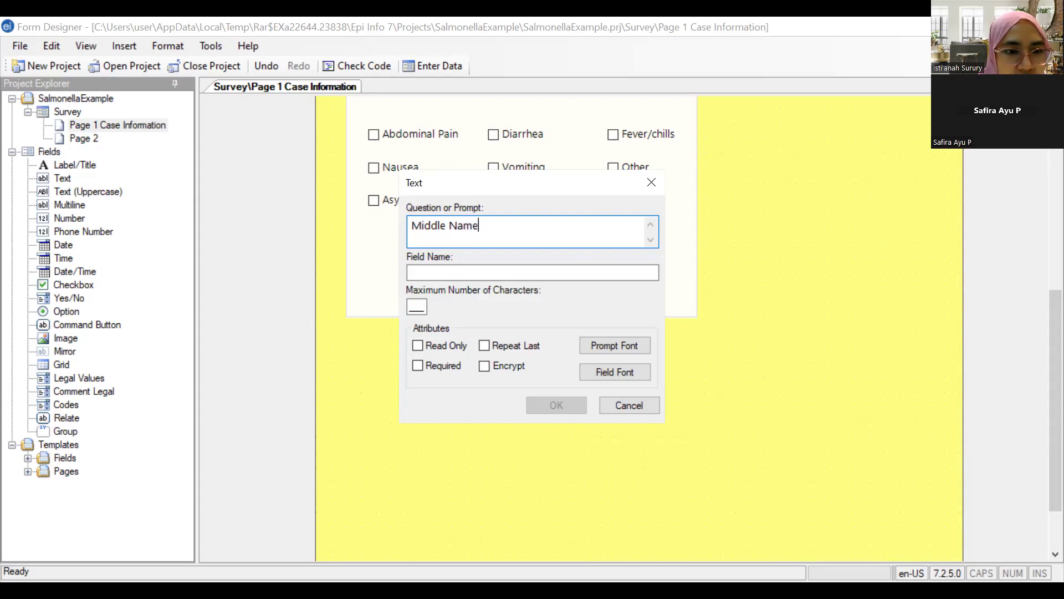
pyautogui.click(435, 271)
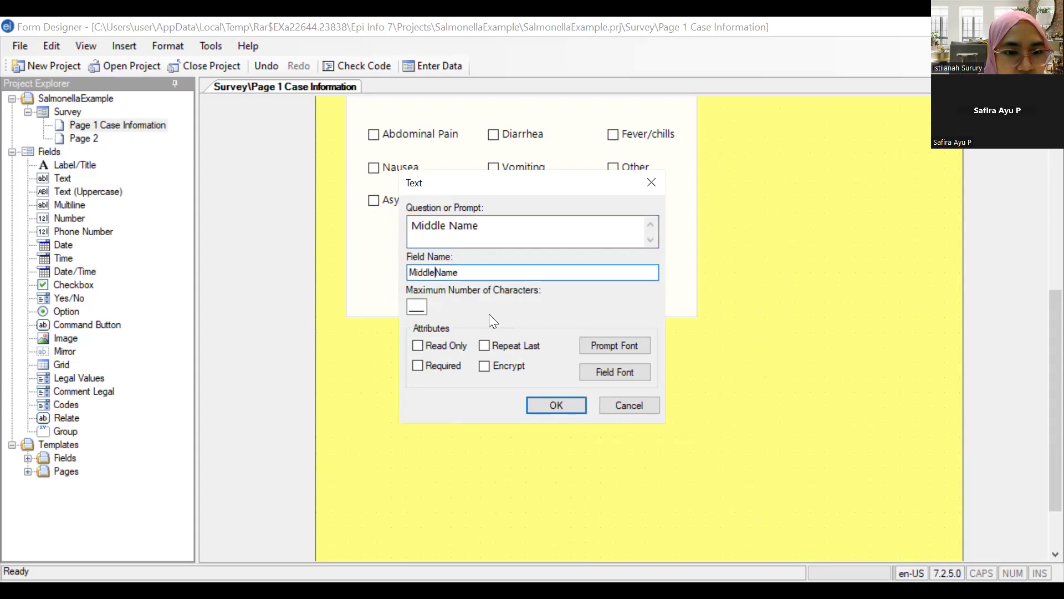
pyautogui.click(539, 403)
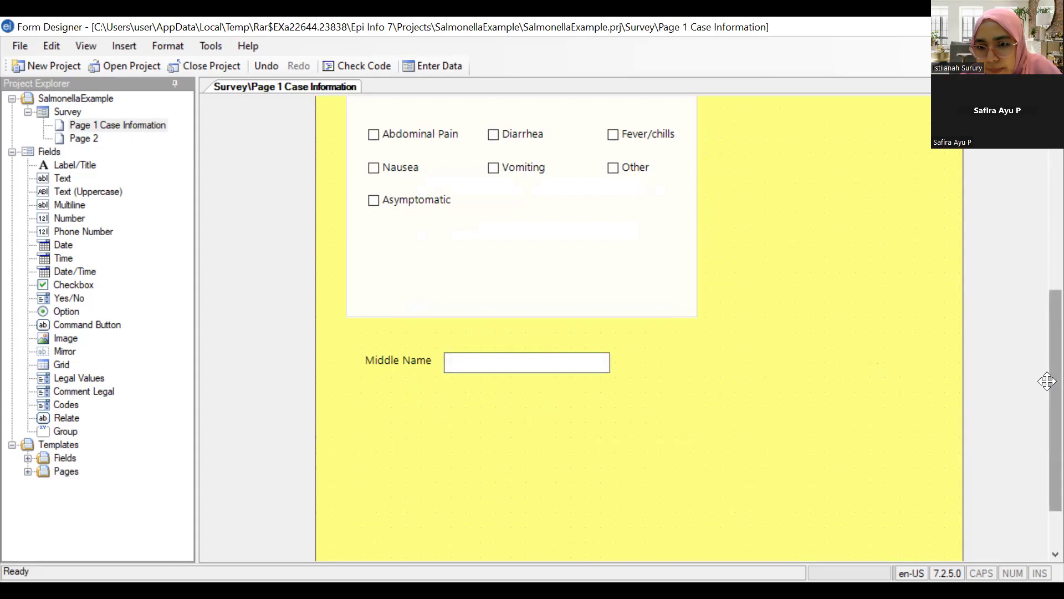
# Review the Survey form's Data Dictionary through to the Page 2 fields, and close it
pyautogui.moveTo(1047, 381); pyautogui.dragTo(1046, 154)
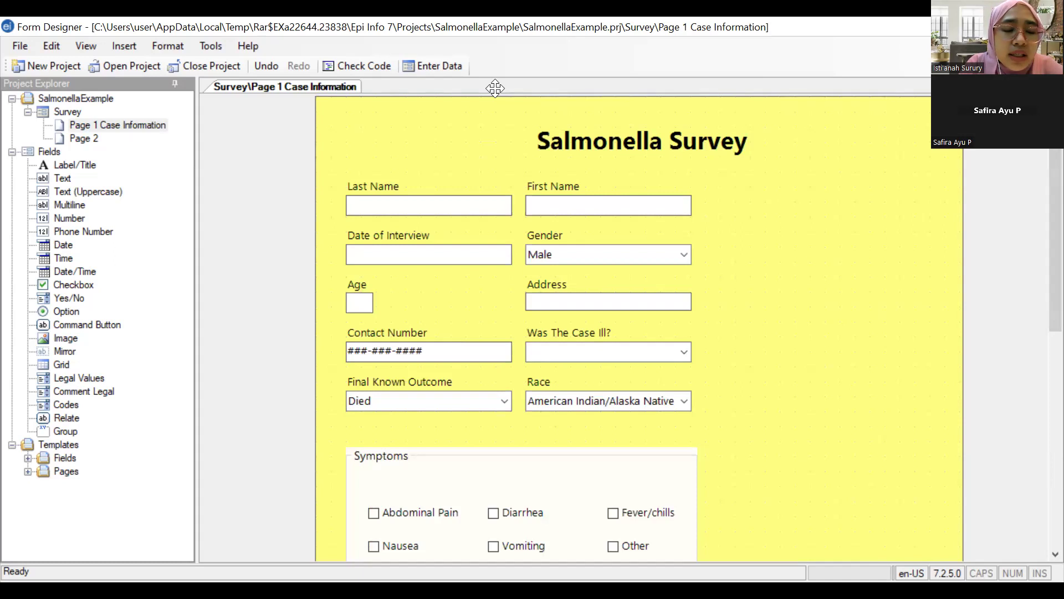
pyautogui.click(212, 47)
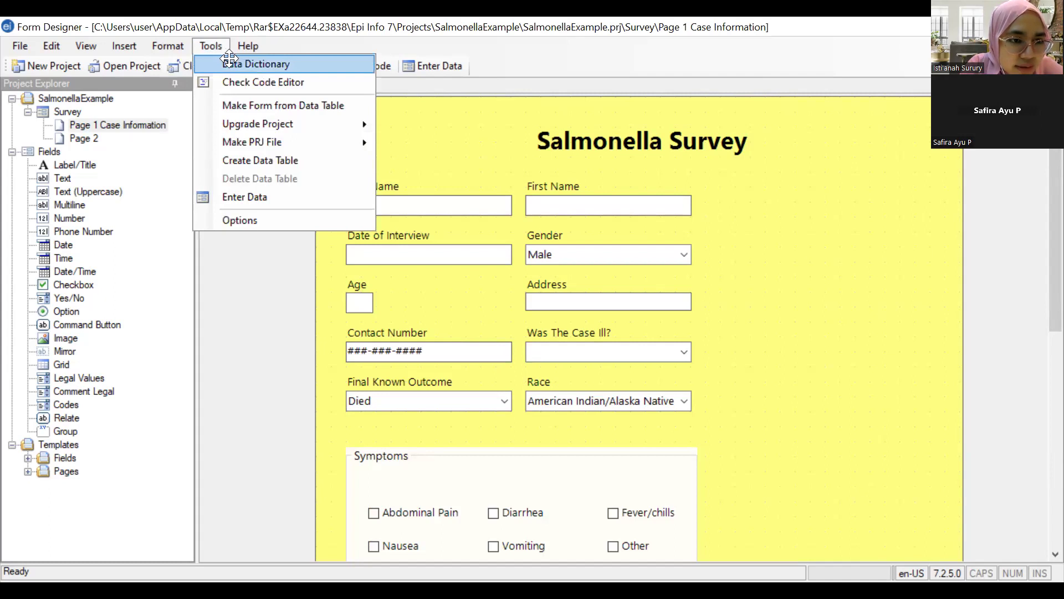
pyautogui.click(229, 61)
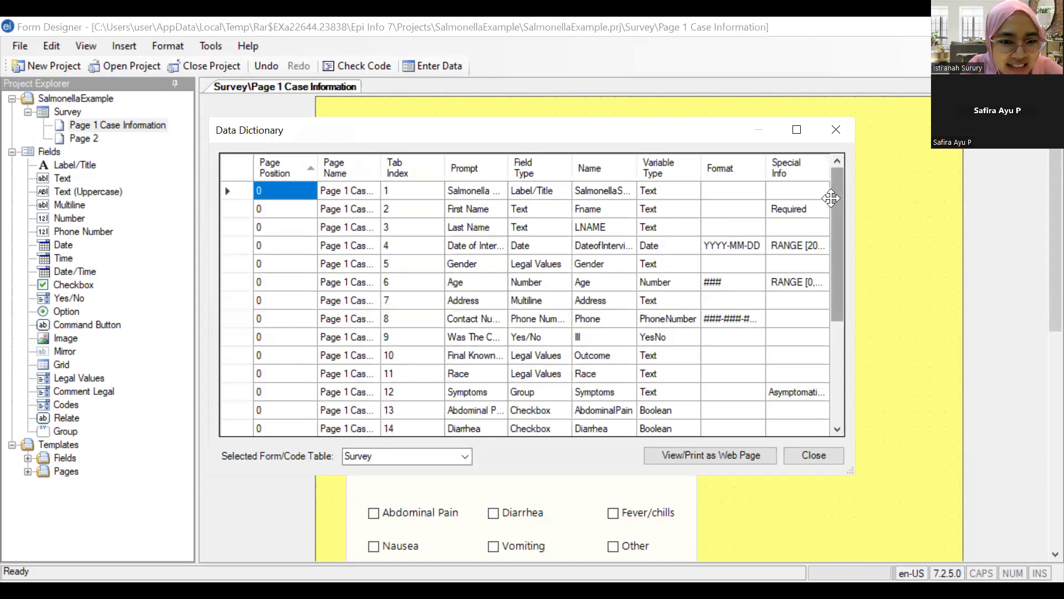
pyautogui.moveTo(831, 198)
pyautogui.mouseDown()
pyautogui.moveTo(834, 213)
pyautogui.moveTo(834, 190)
pyautogui.mouseUp()
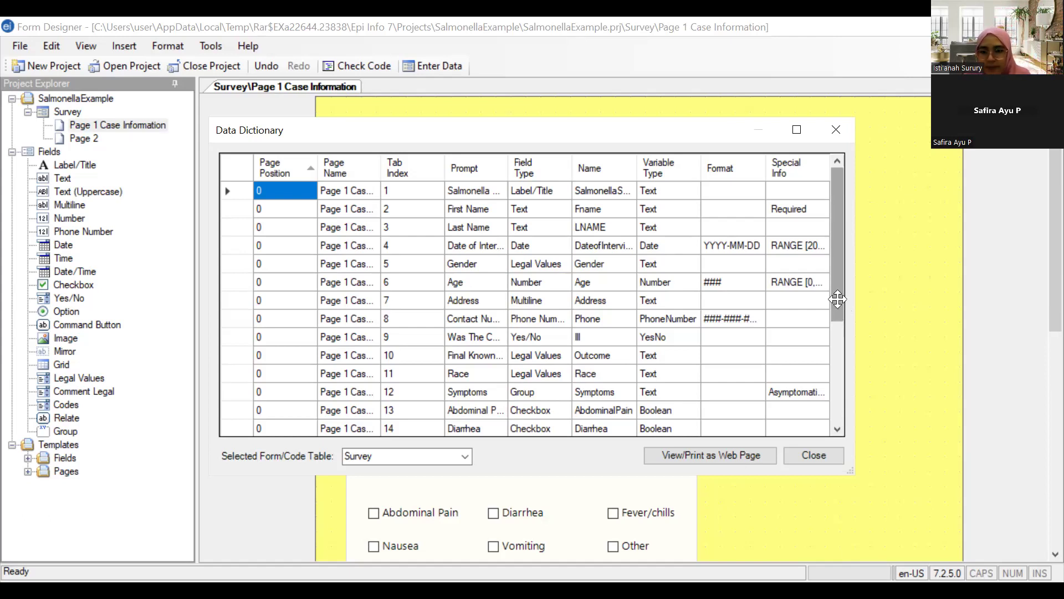
pyautogui.scroll(-4, 837, 299)
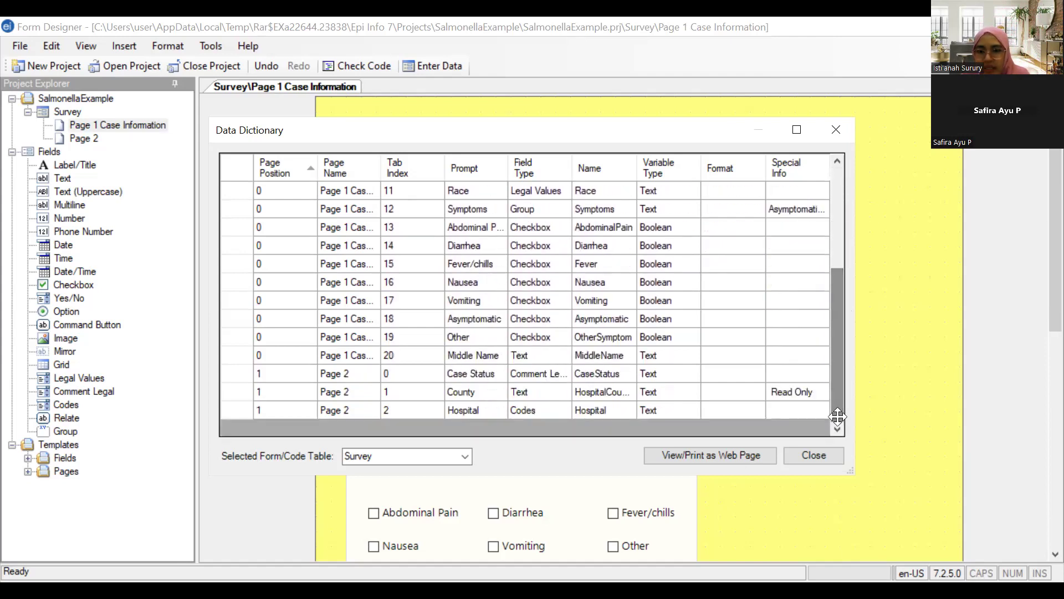
pyautogui.click(822, 453)
pyautogui.click(597, 158)
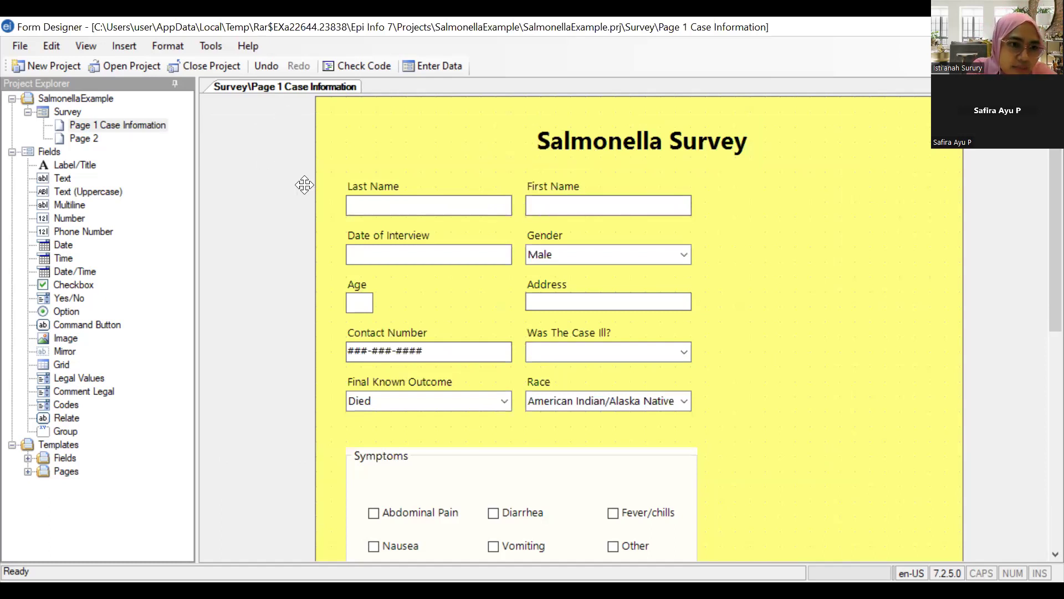
pyautogui.click(571, 208)
pyautogui.click(695, 238)
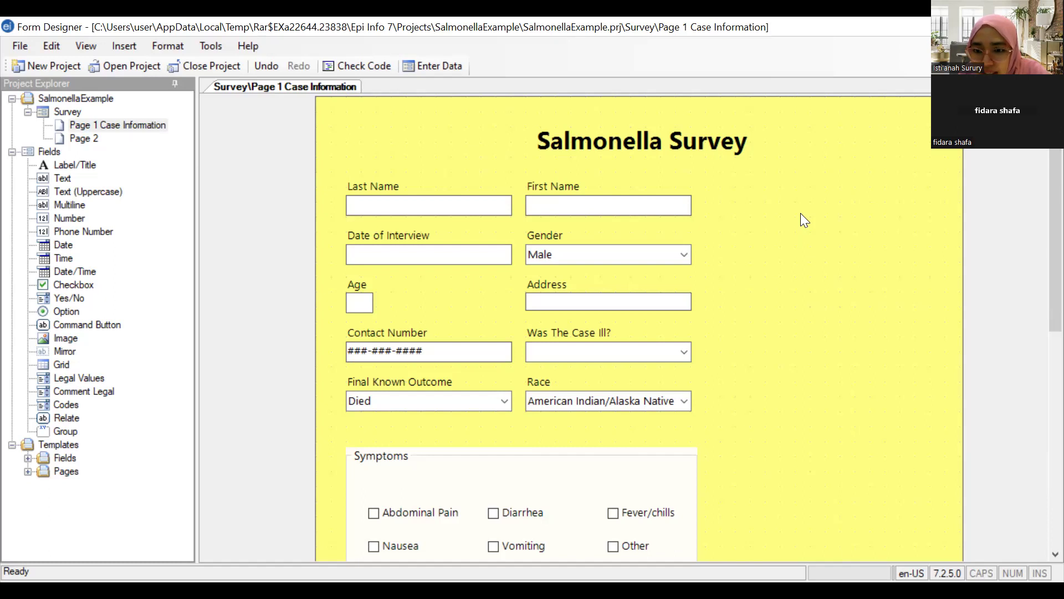
# Save the current selection on Page 1 Case Information as a template named CaseInformation
pyautogui.rightClick(786, 160)
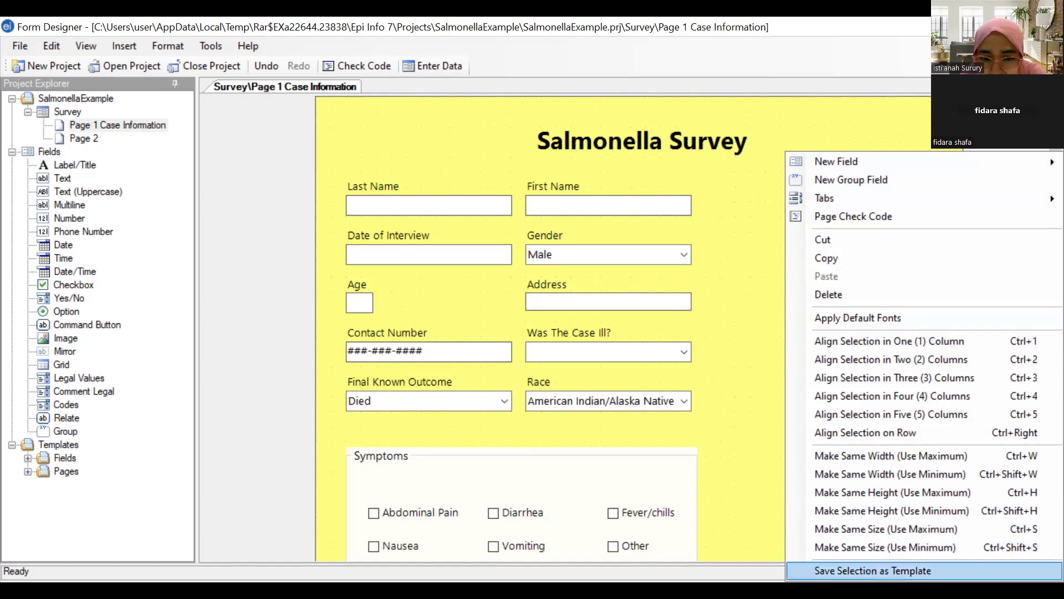
pyautogui.click(873, 570)
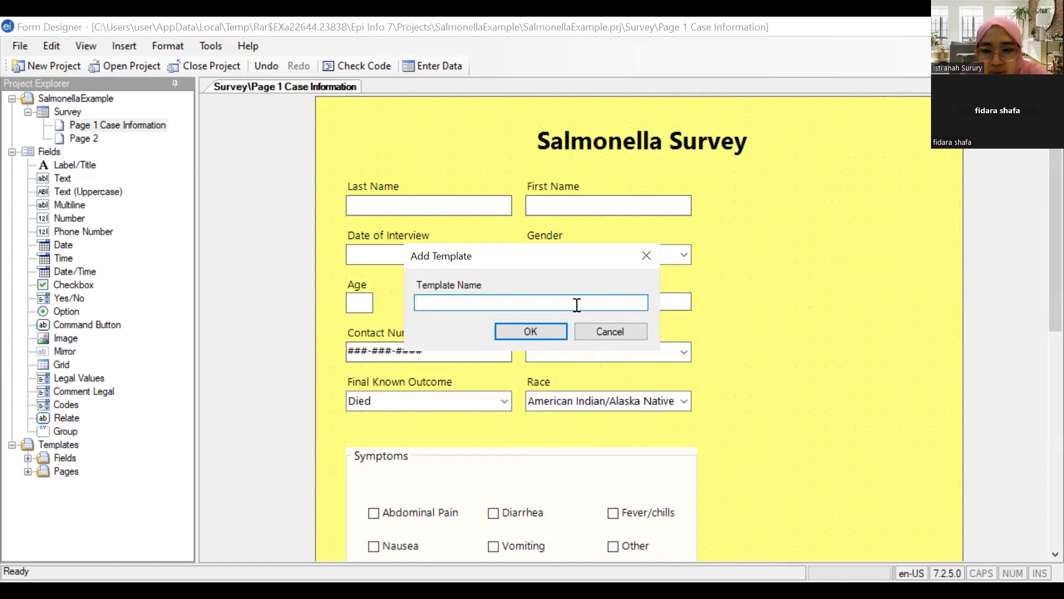
pyautogui.write('C')
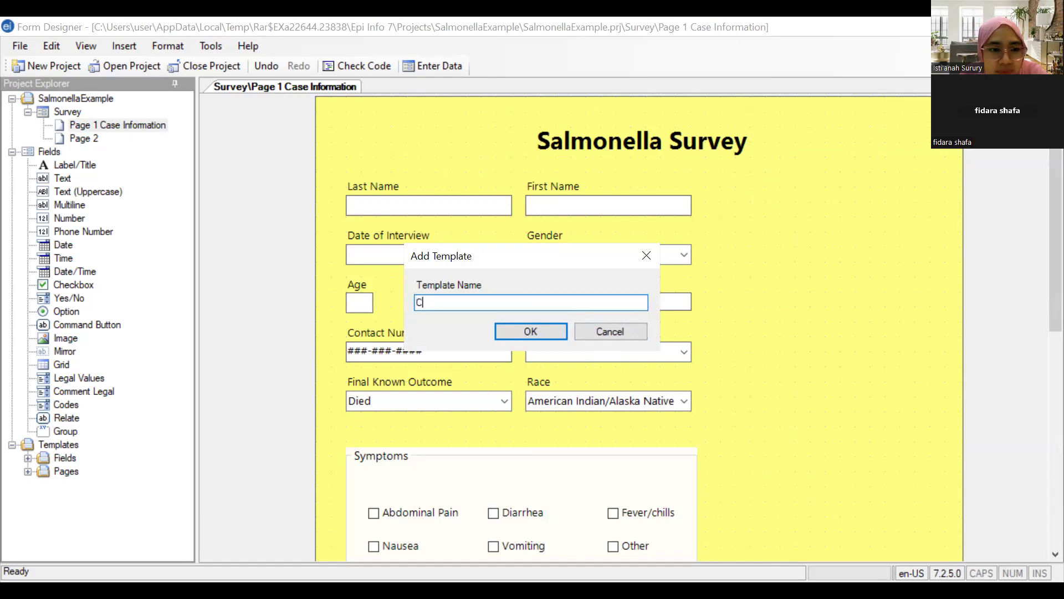
pyautogui.write('ase Information')
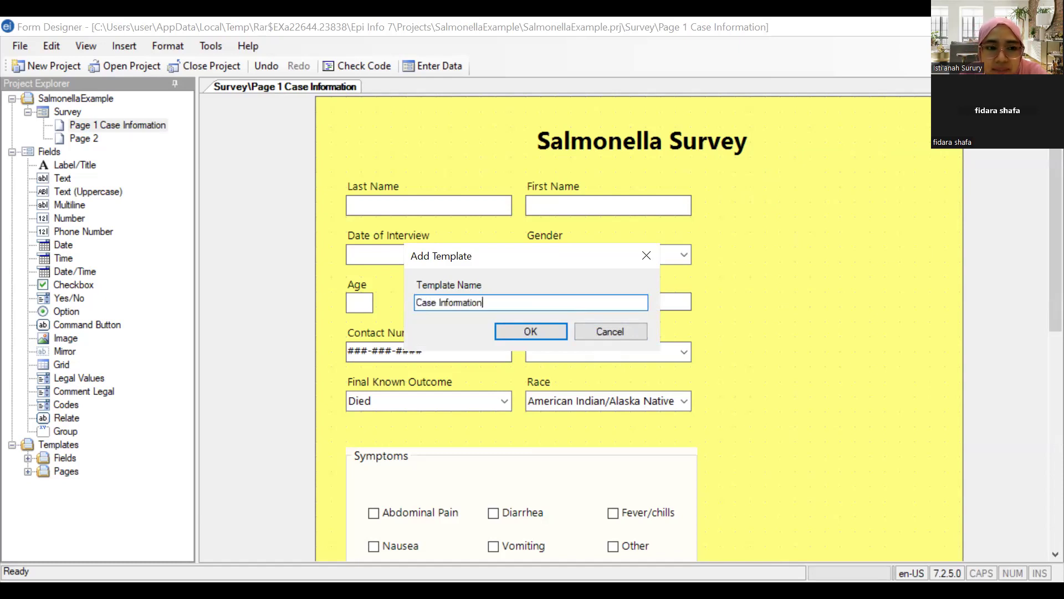
pyautogui.click(439, 302)
pyautogui.press('BackSpace')
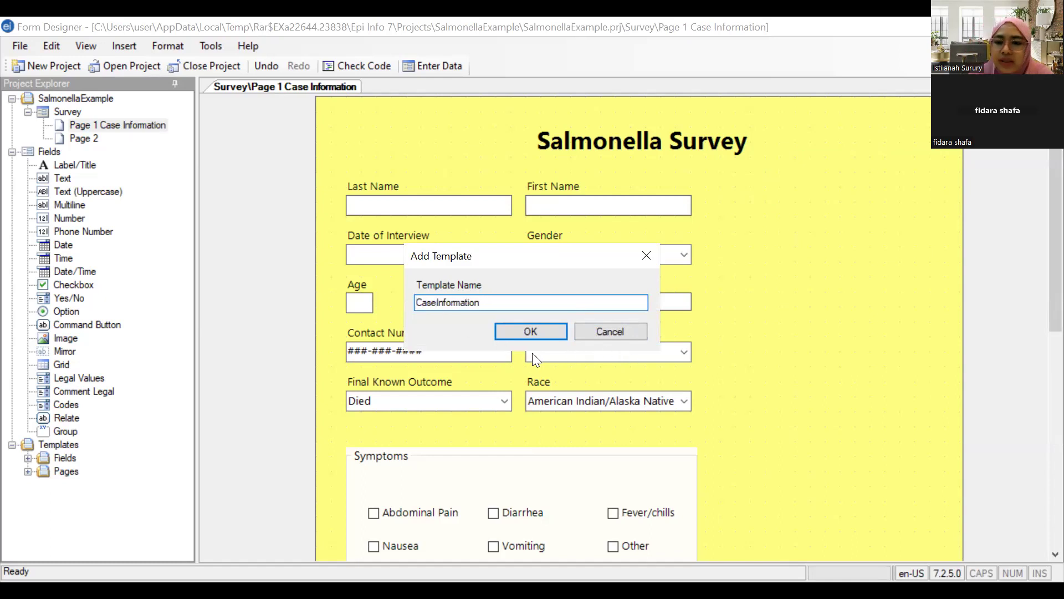
pyautogui.click(533, 331)
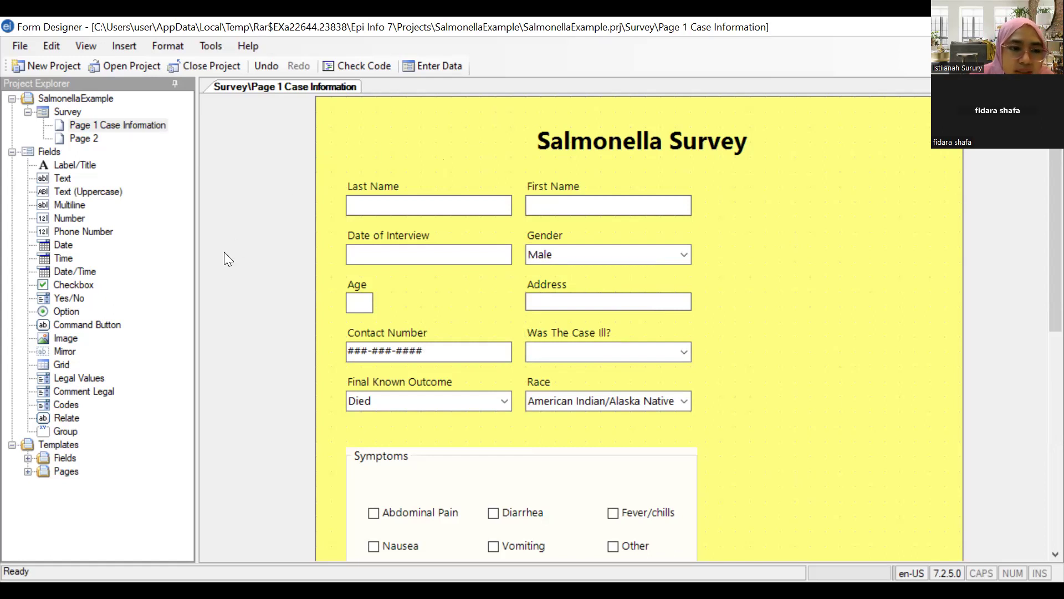
# Expand the Fields and Pages folders under Templates and check the saved templates listed there
pyautogui.click(64, 458)
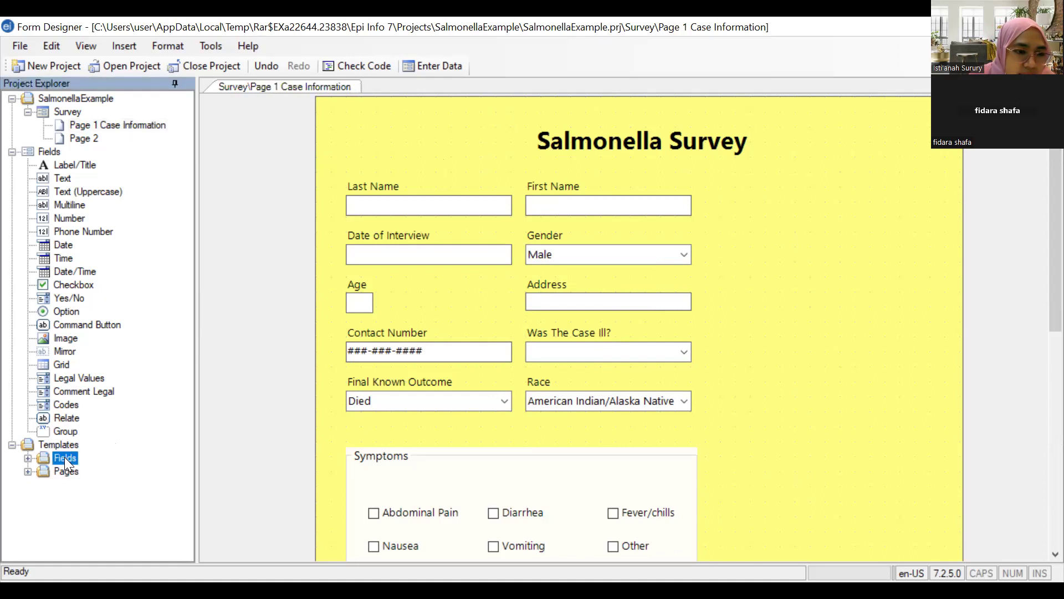
pyautogui.click(28, 458)
pyautogui.moveTo(185, 413); pyautogui.dragTo(186, 434)
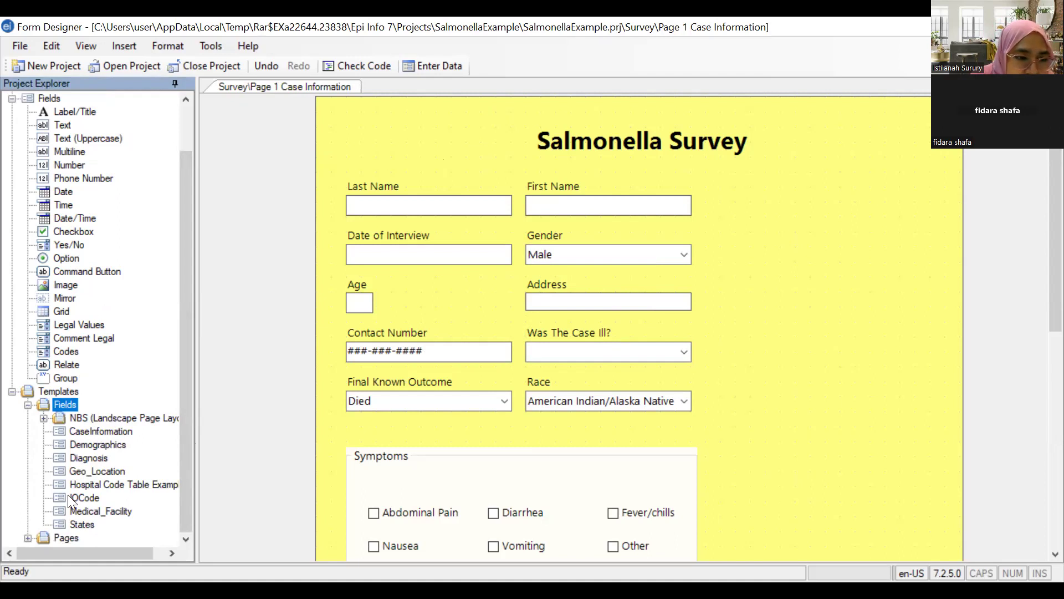
pyautogui.click(26, 538)
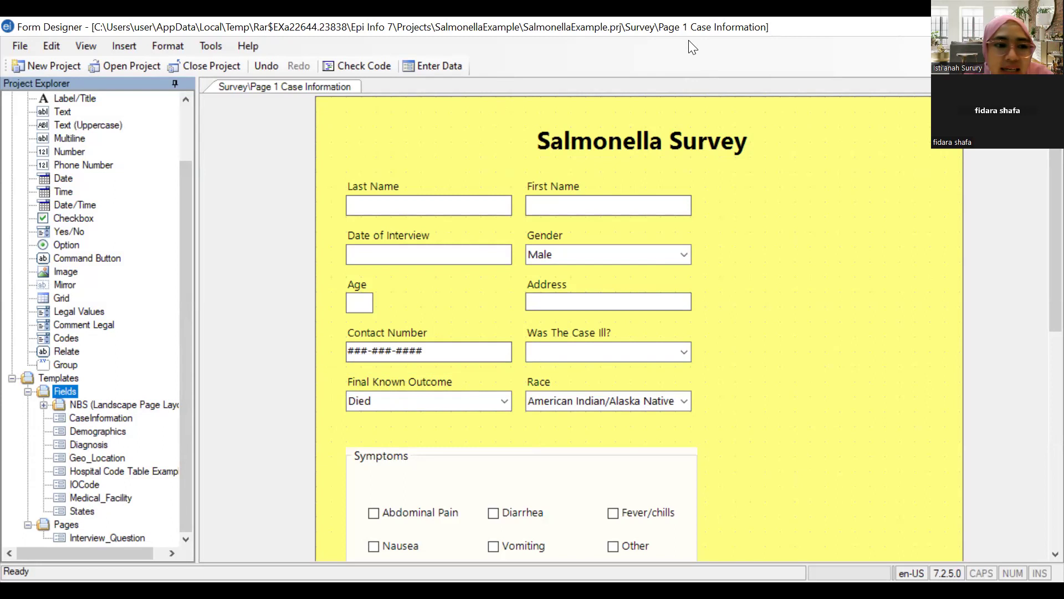
pyautogui.click(740, 233)
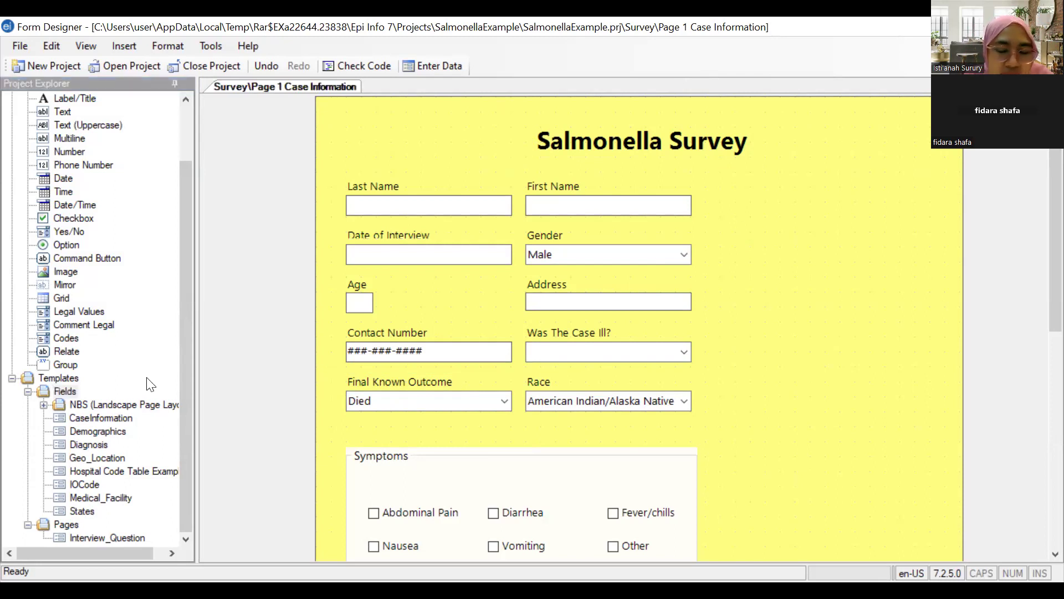
# Save the whole SalmonellaExample project as a template named SalmonellaSurvey, leaving the description empty
pyautogui.scroll(2, 192, 248)
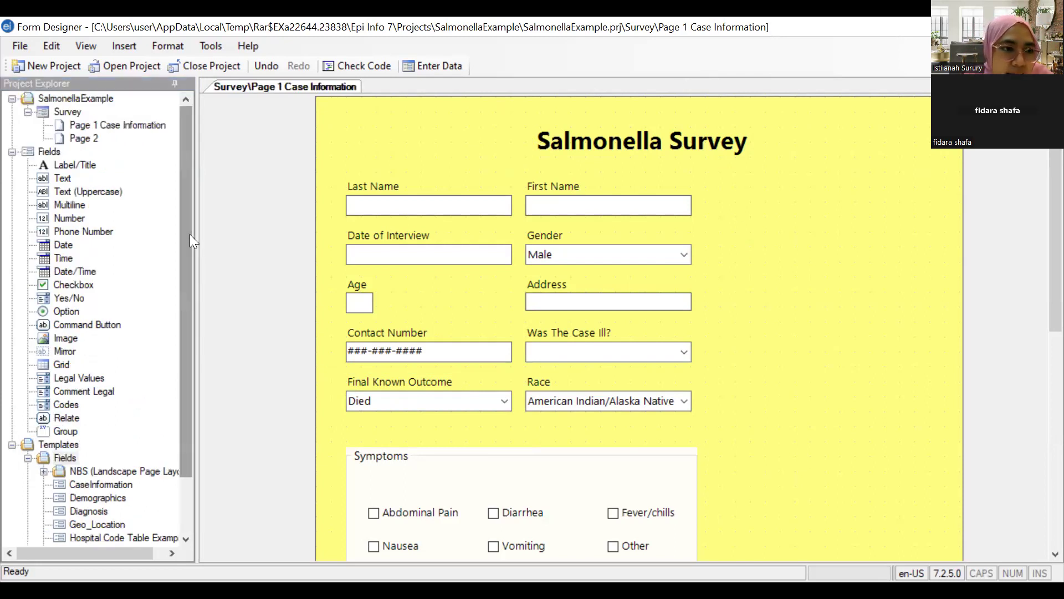
pyautogui.rightClick(113, 102)
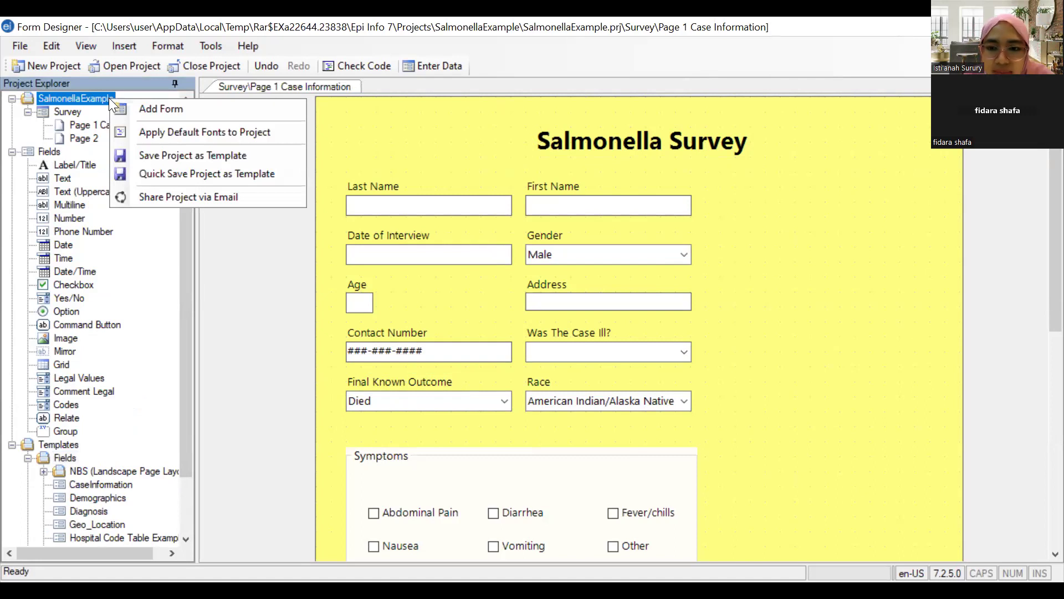
pyautogui.click(158, 151)
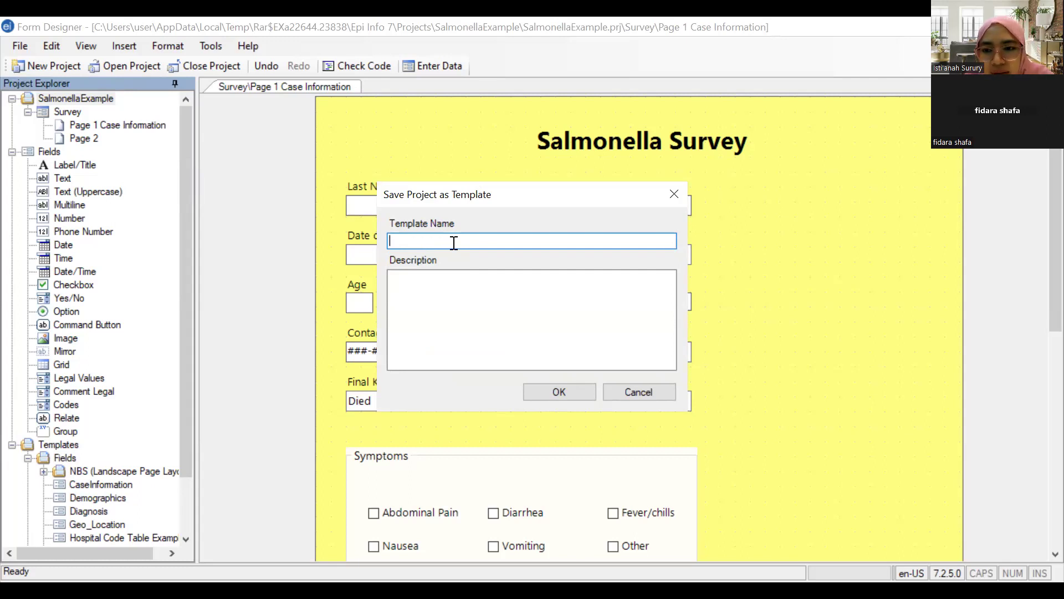
pyautogui.write('Salmonella')
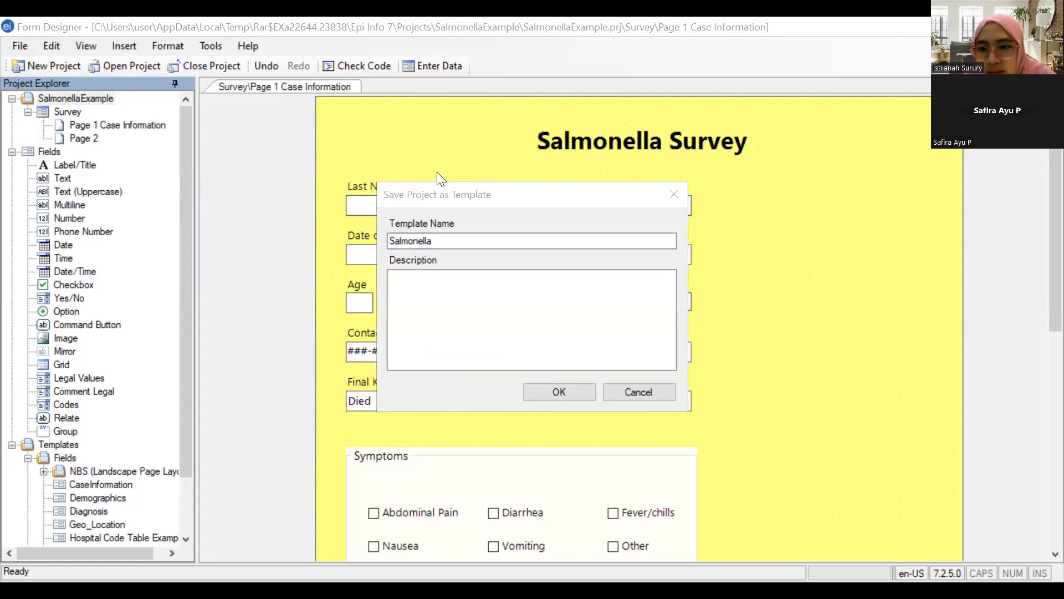
pyautogui.click(457, 242)
pyautogui.write('Survey')
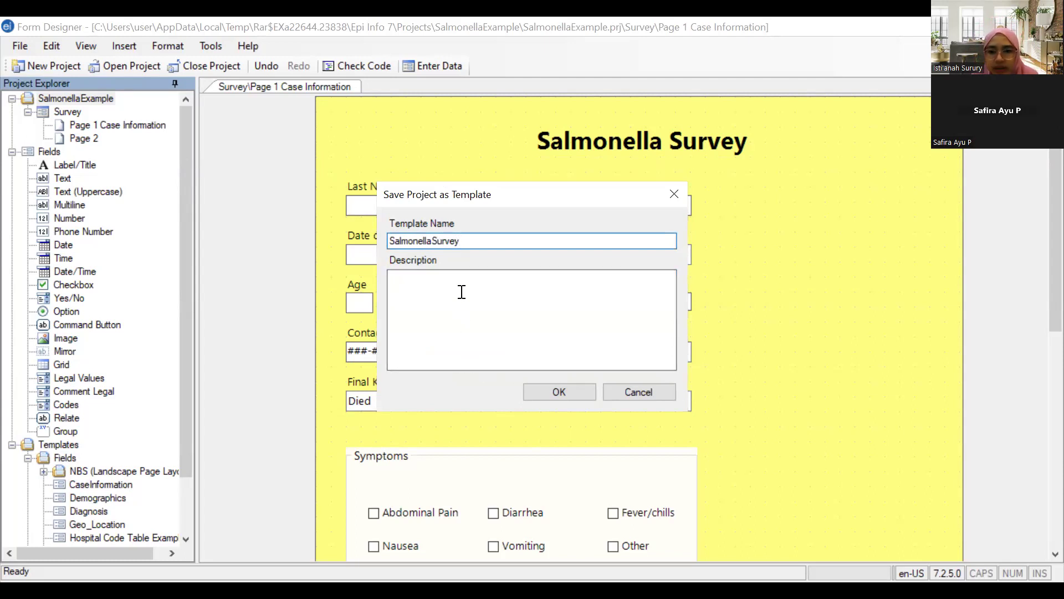
pyautogui.click(538, 392)
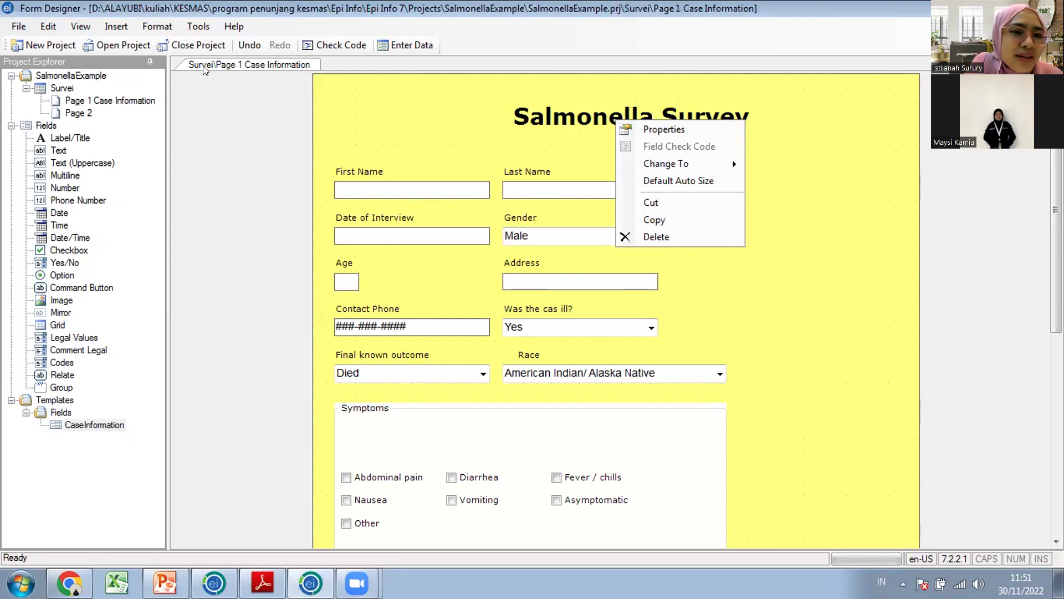
# Save the SalmonellaExample project containing the Survei form as a project template named Salmonella Survey, without a description
pyautogui.rightClick(30, 70)
pyautogui.click(26, 70)
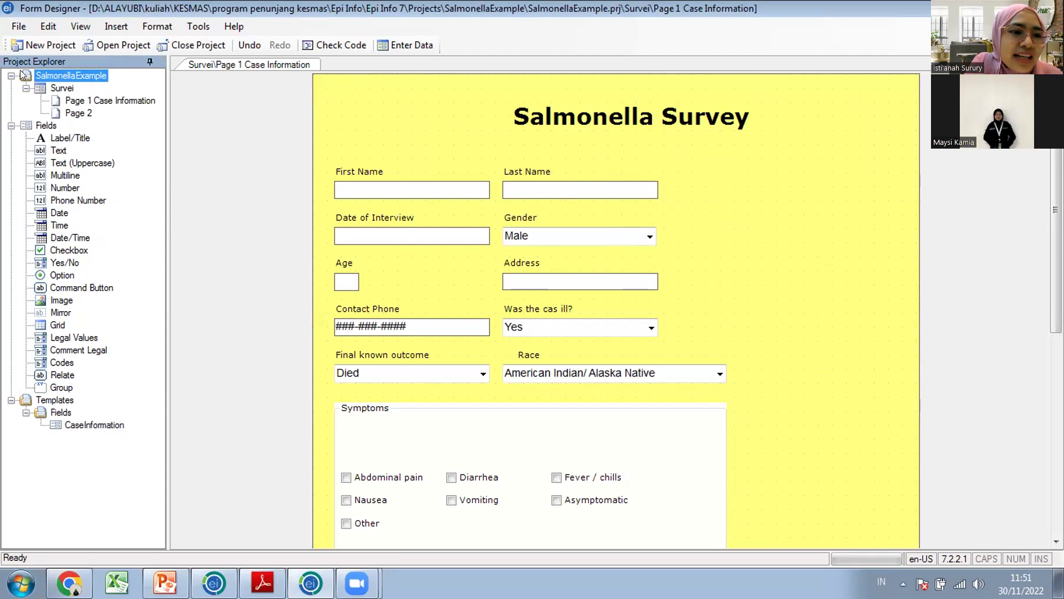
pyautogui.rightClick(21, 71)
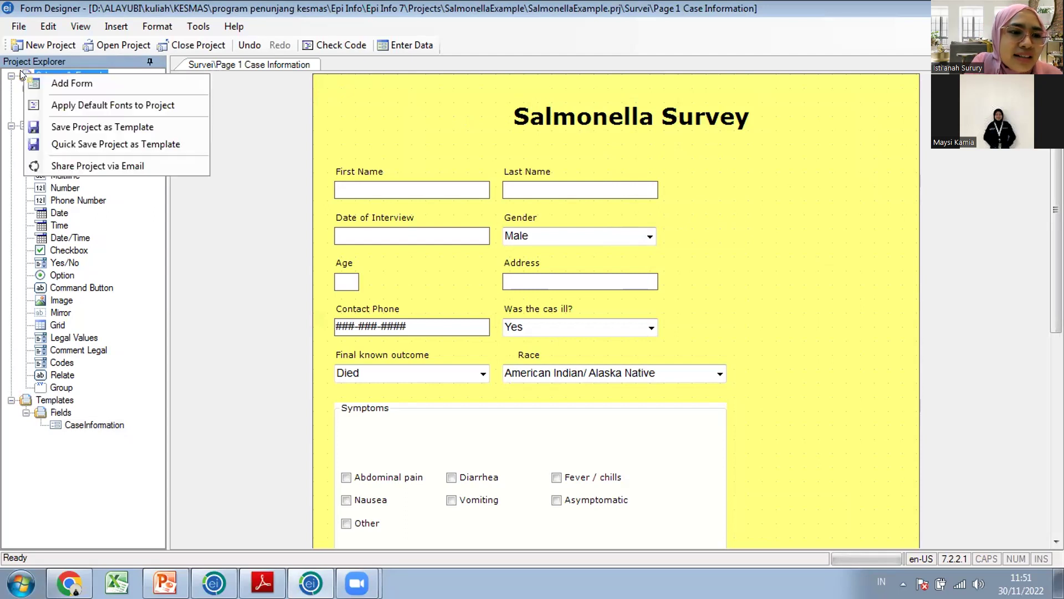
pyautogui.click(69, 129)
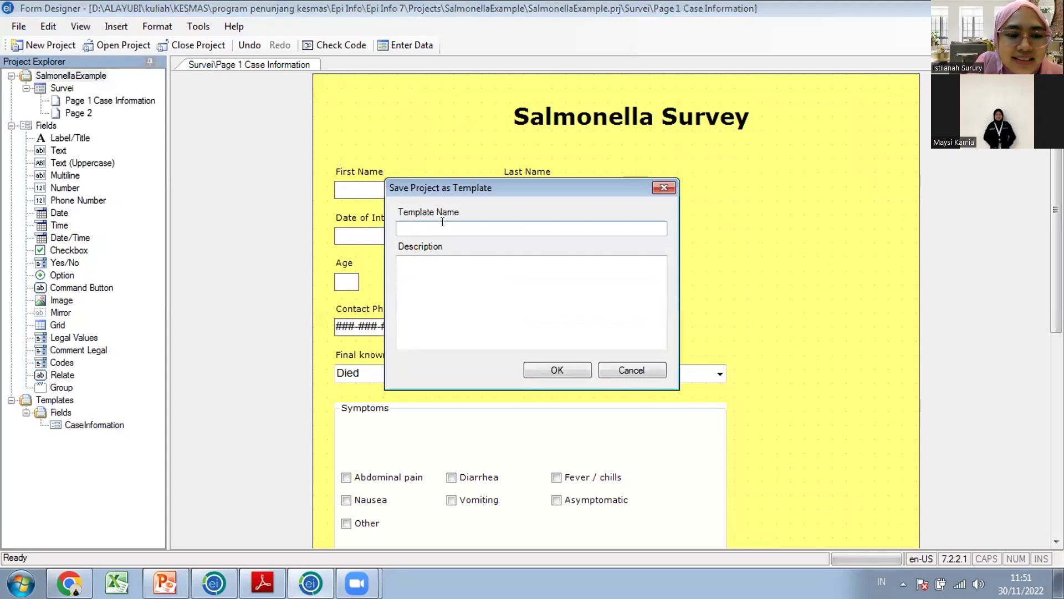
pyautogui.write('Salmonela')
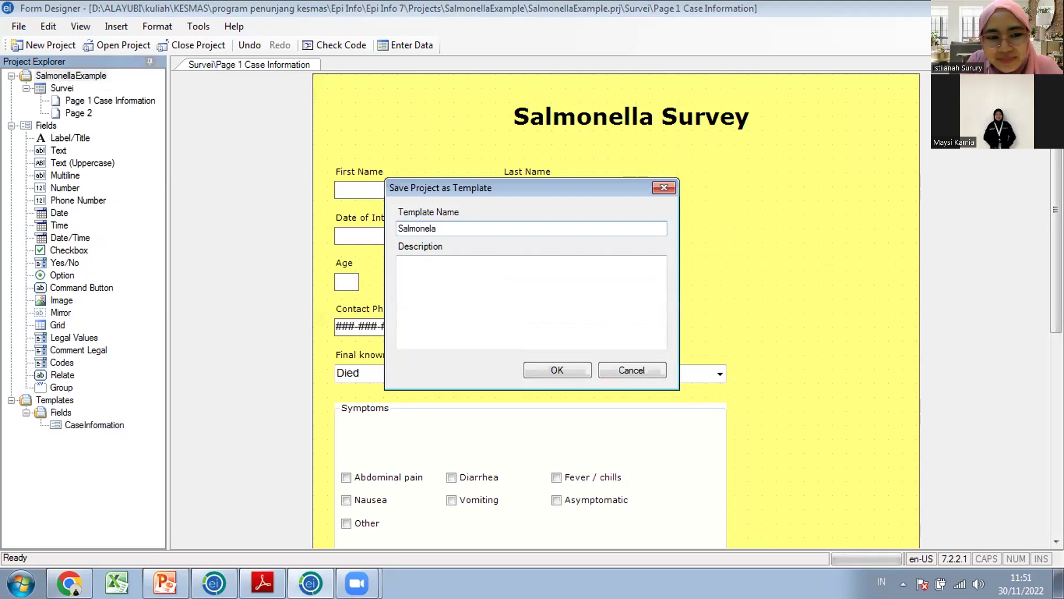
pyautogui.press('BackSpace')
pyautogui.write('la')
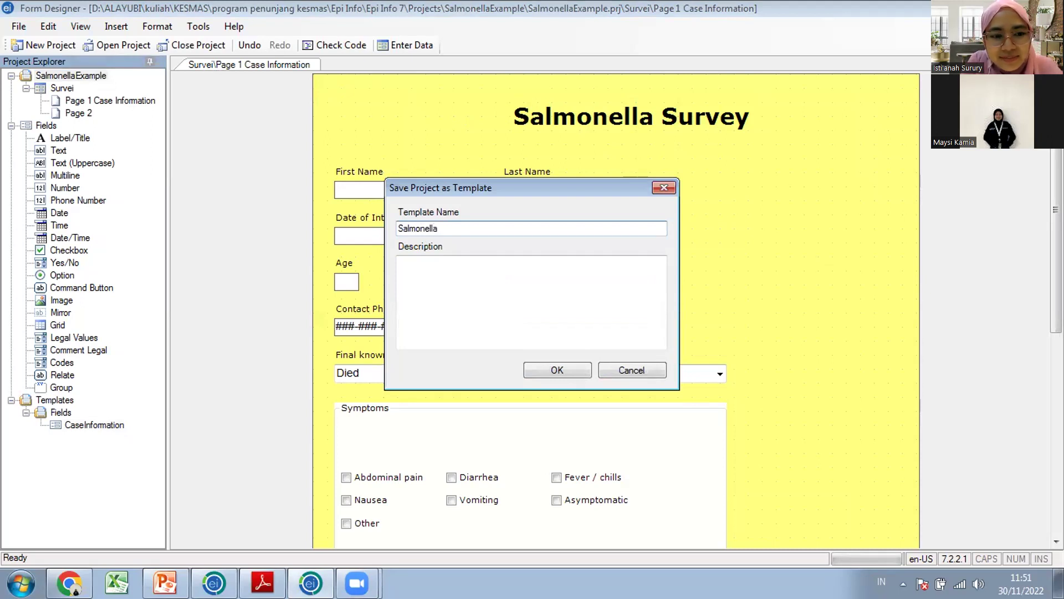
pyautogui.write(' Survey')
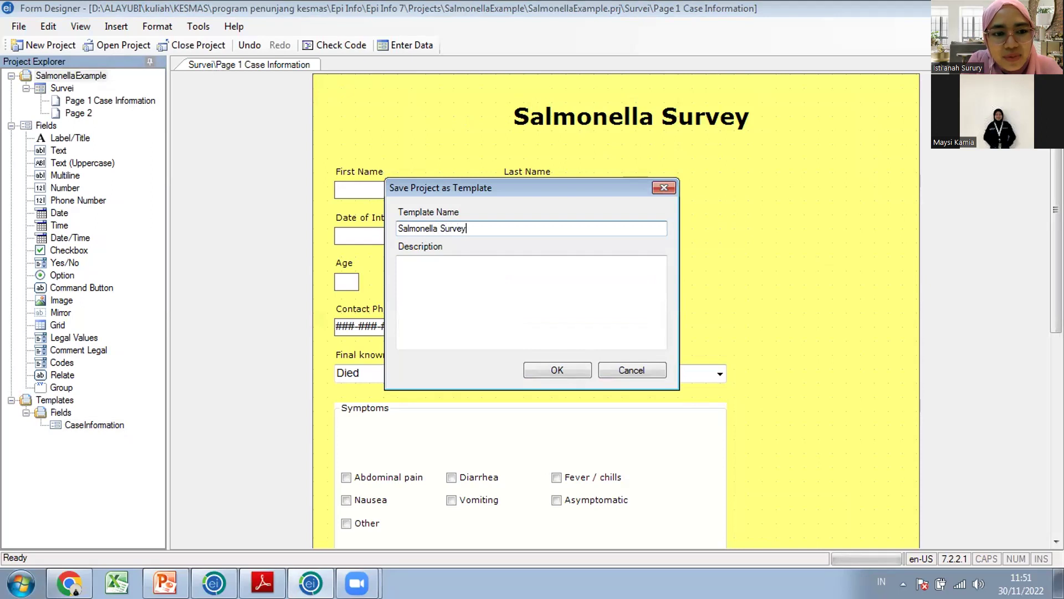
pyautogui.click(549, 365)
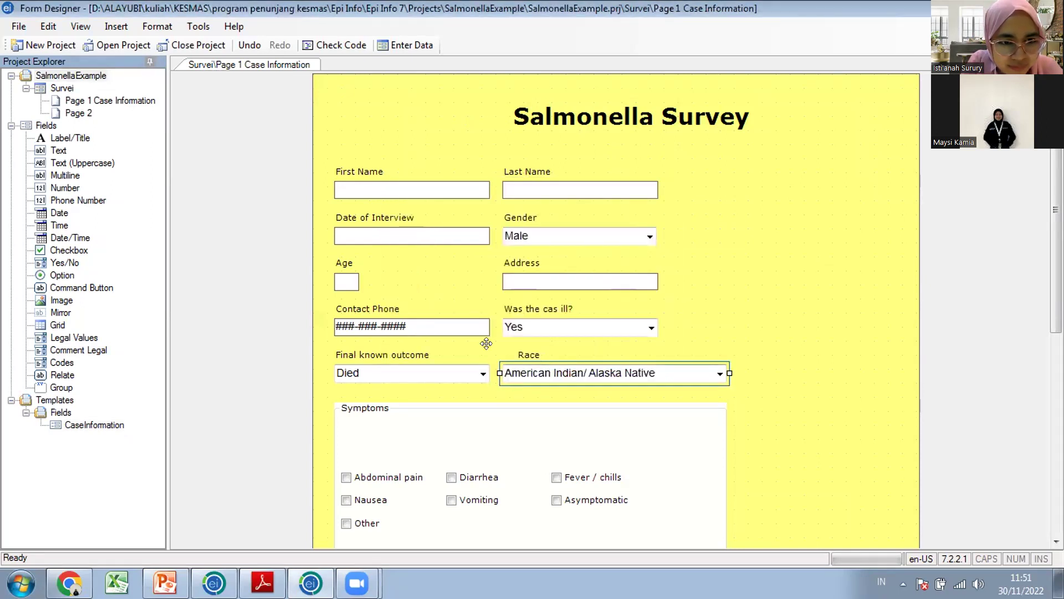